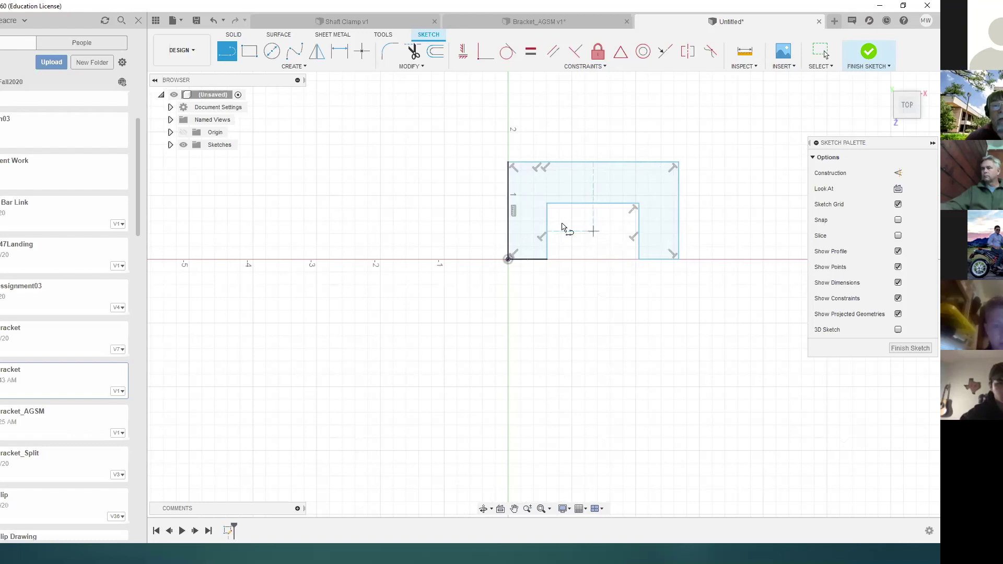
Dimension the left outer edge of the U-shaped profile at 1.5 in.
left_click(340, 54)
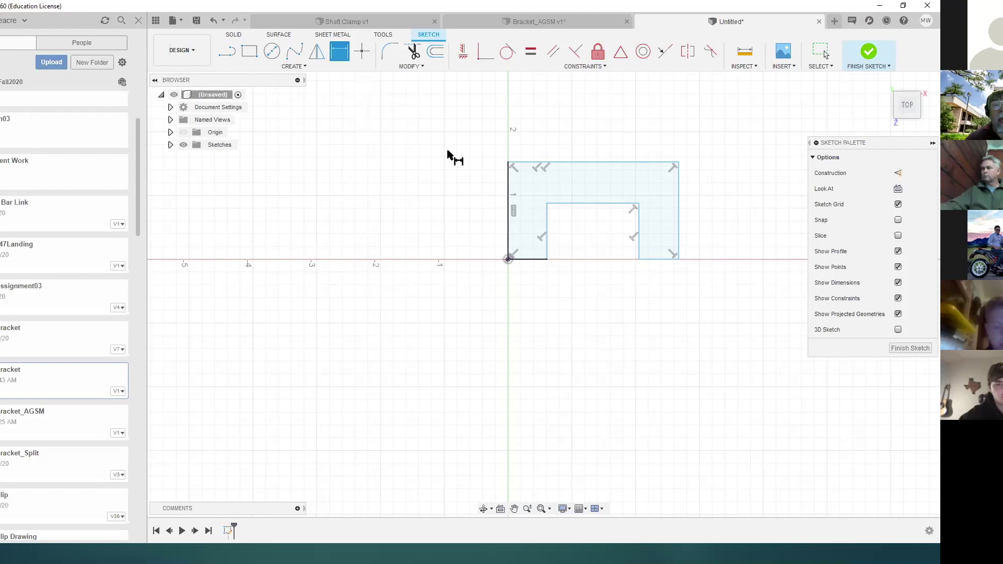
left_click(508, 205)
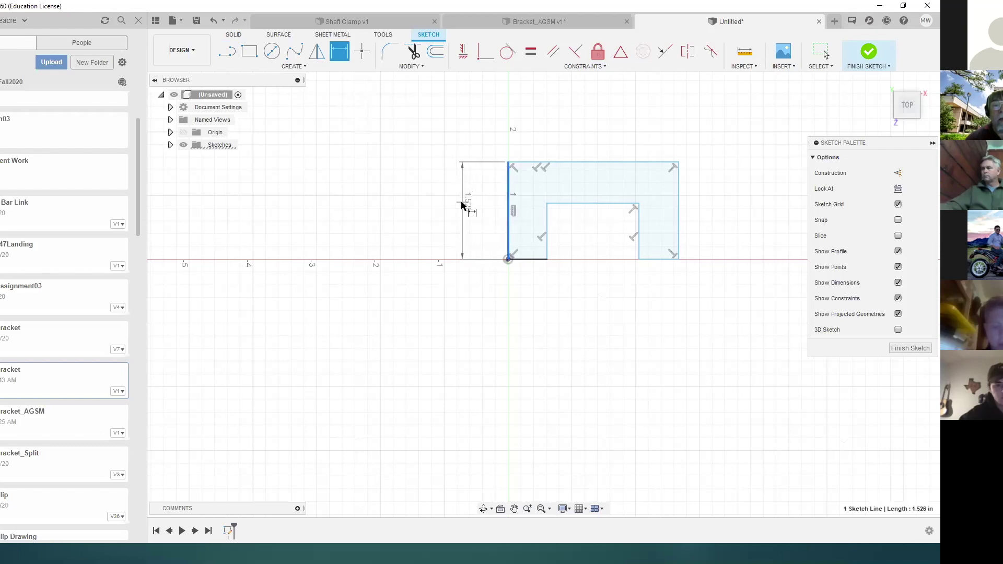
left_click(462, 206)
type("1.5")
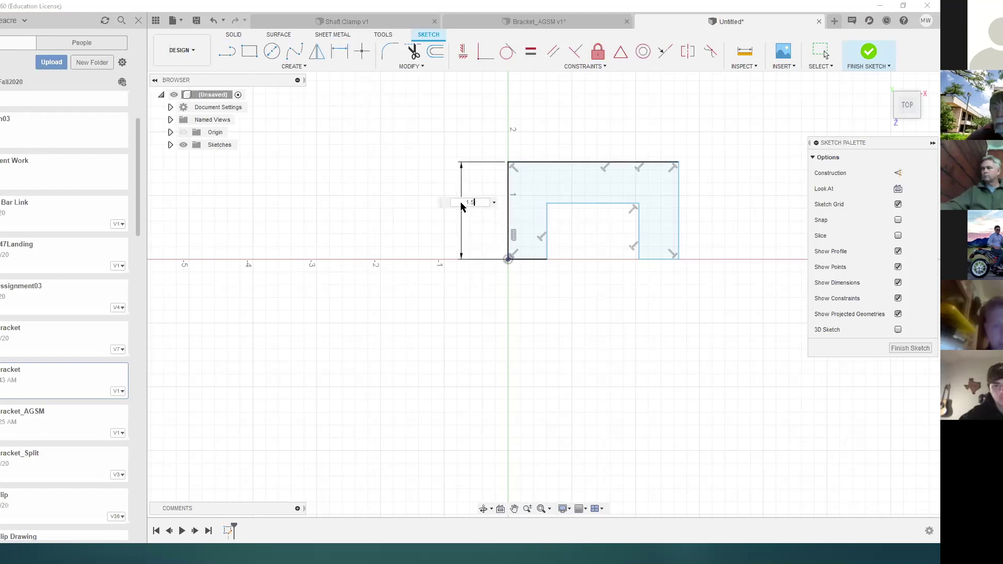
key("Return")
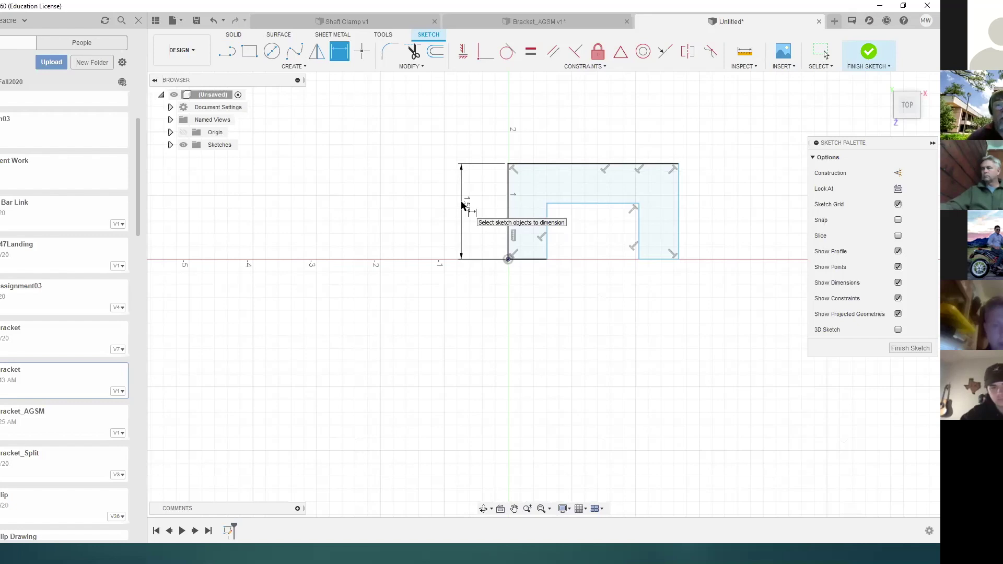
Dimension the bottom edges of both legs of the U profile at 0.5 in each.
left_click(527, 259)
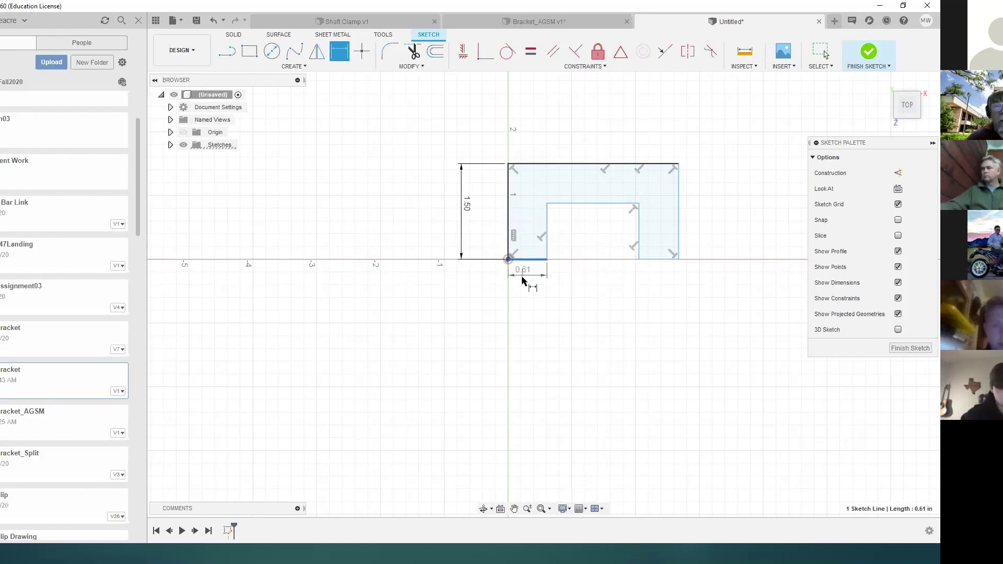
left_click(522, 281)
type("0.5")
key("Return")
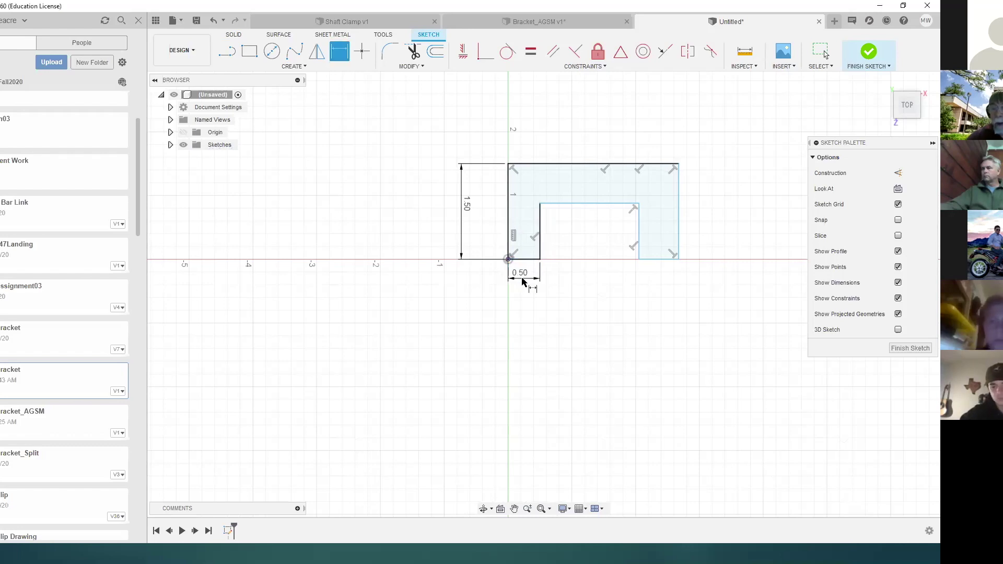
left_click(660, 260)
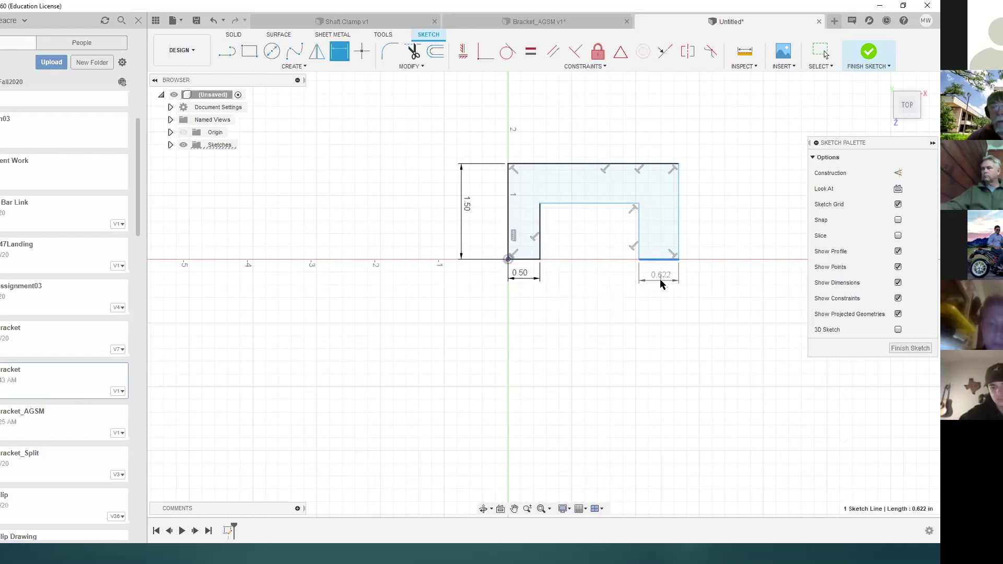
left_click(661, 283)
type("0.5")
key("Return")
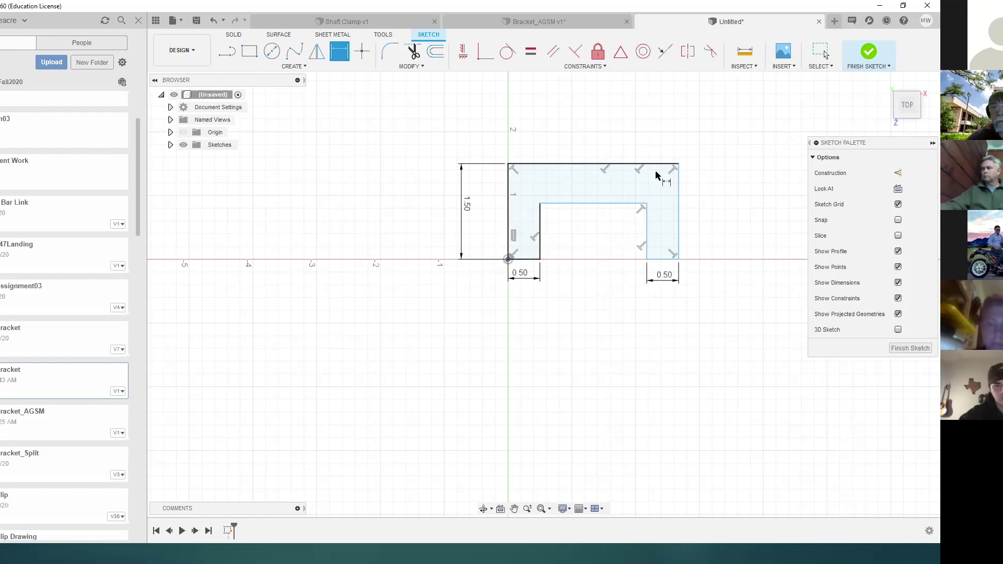
Set the distance between the inner and outer horizontal edges of the crossbar to 0.5 in.
left_click(631, 203)
left_click(626, 165)
left_click(713, 182)
key("BackSpace")
type(".5")
key("Return")
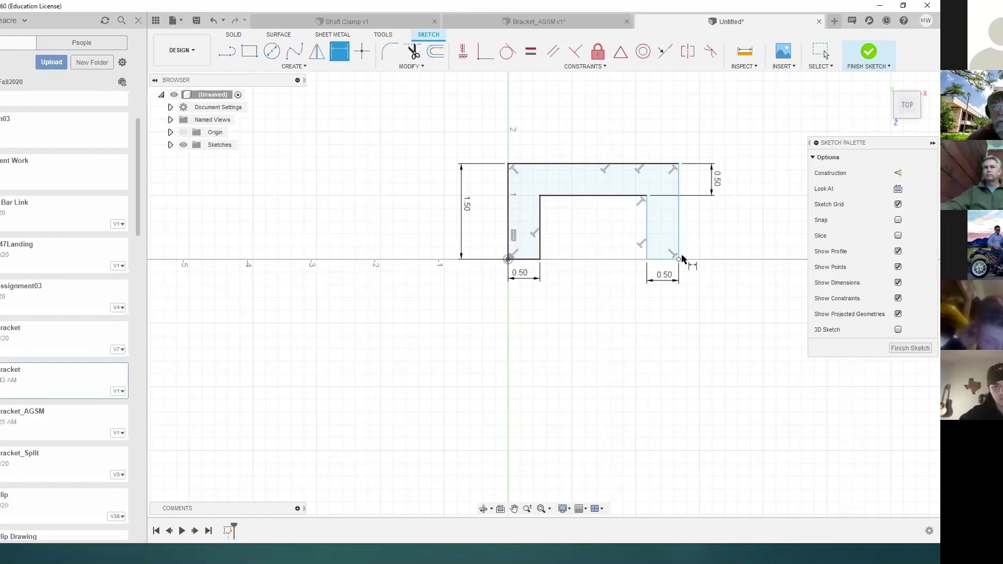
Dimension the top outer edge of the profile for an overall width of 3 in.
left_click(608, 166)
left_click(606, 128)
type("3")
key("Return")
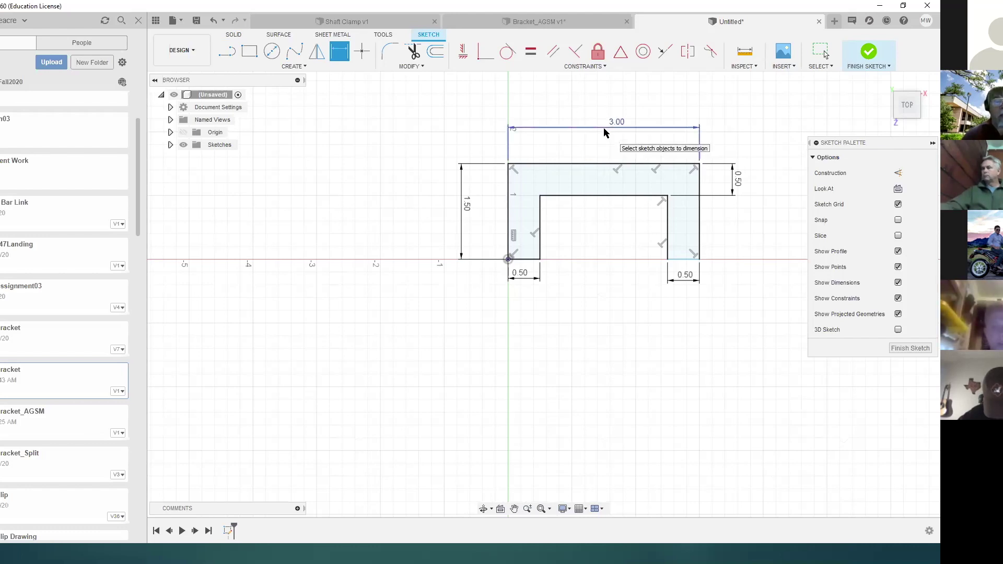
key("Escape")
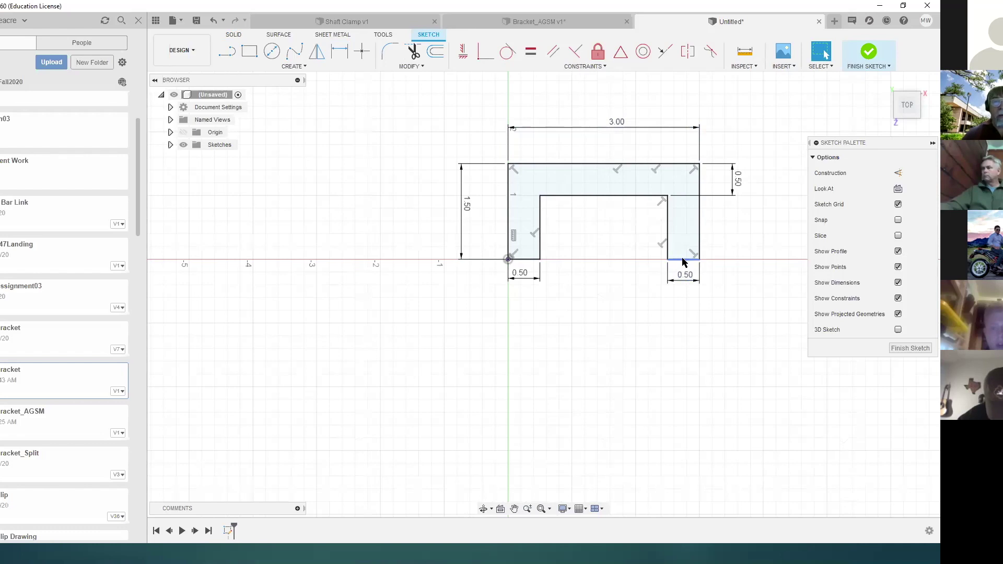
mouse_move(682, 261)
left_mouse_down()
mouse_move(672, 219)
mouse_move(676, 310)
mouse_move(669, 225)
mouse_move(679, 290)
mouse_move(679, 277)
left_mouse_up()
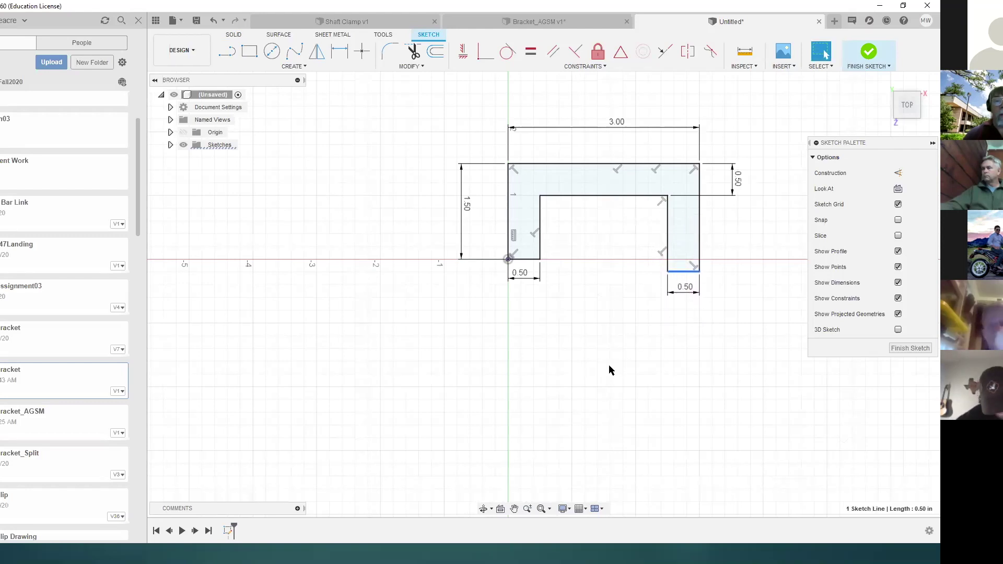
left_click(339, 51)
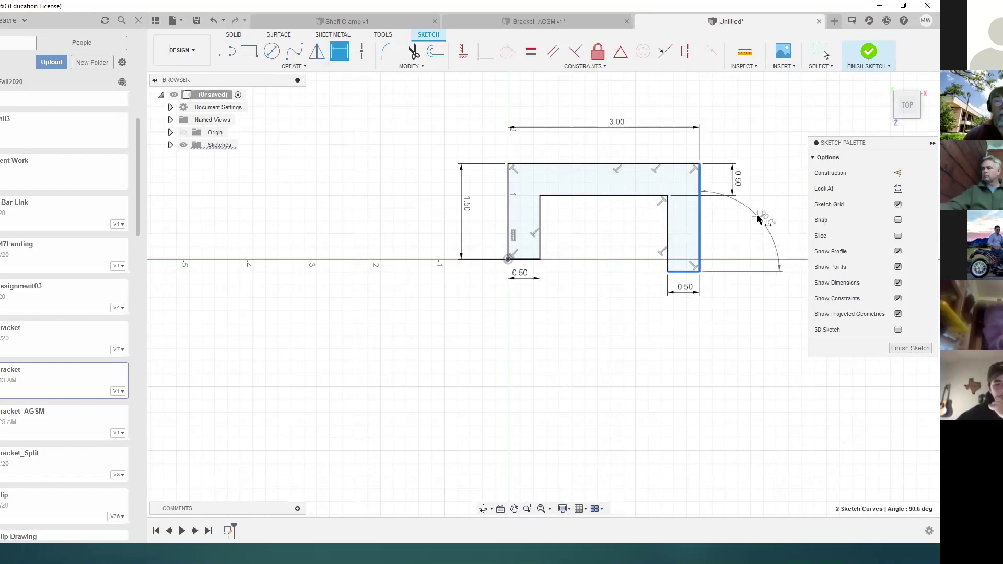
key("Escape")
key("d")
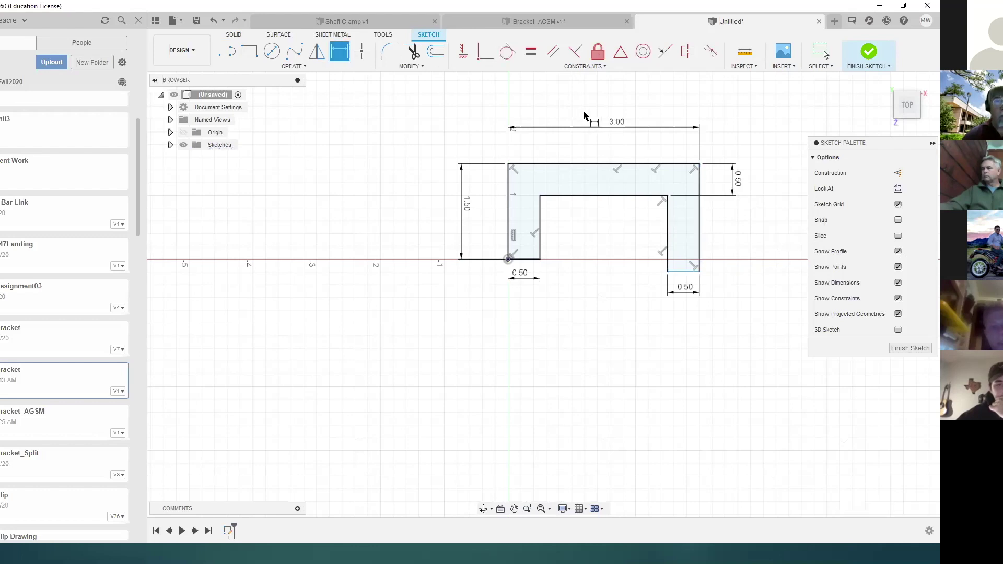
left_click(700, 230)
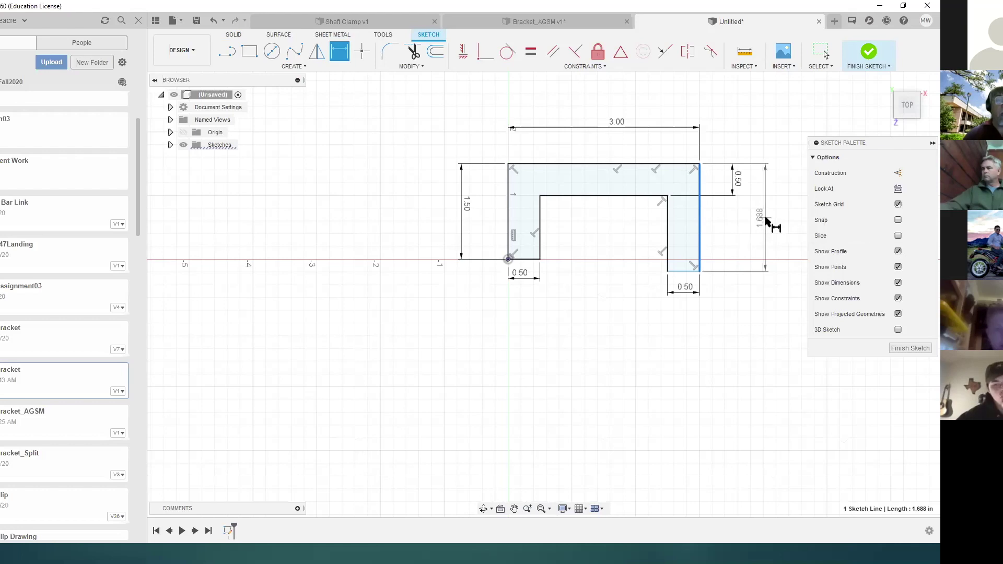
key("Escape")
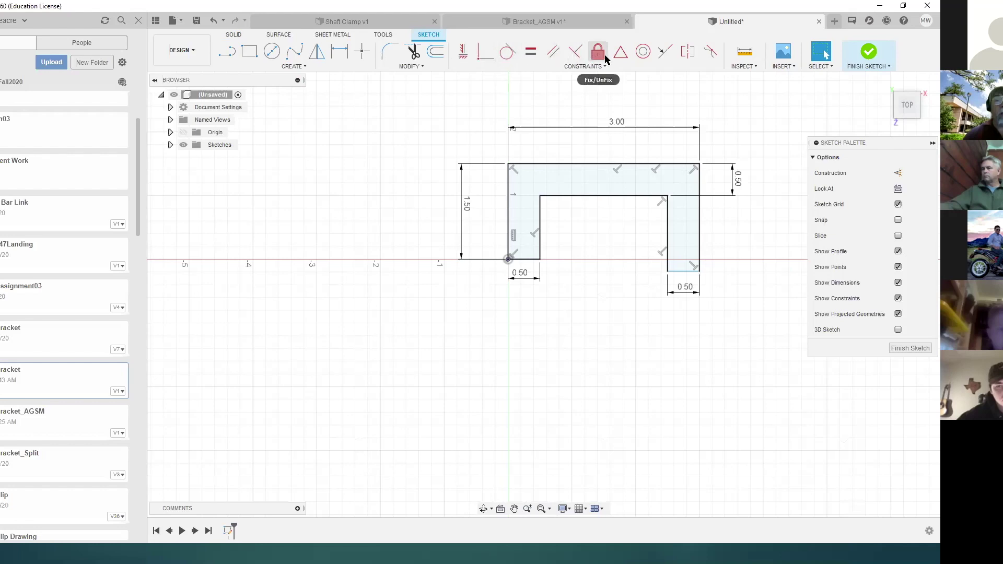
Apply a collinear constraint between the bottom edge of the right leg and the bottom edge of the left leg.
left_click(665, 54)
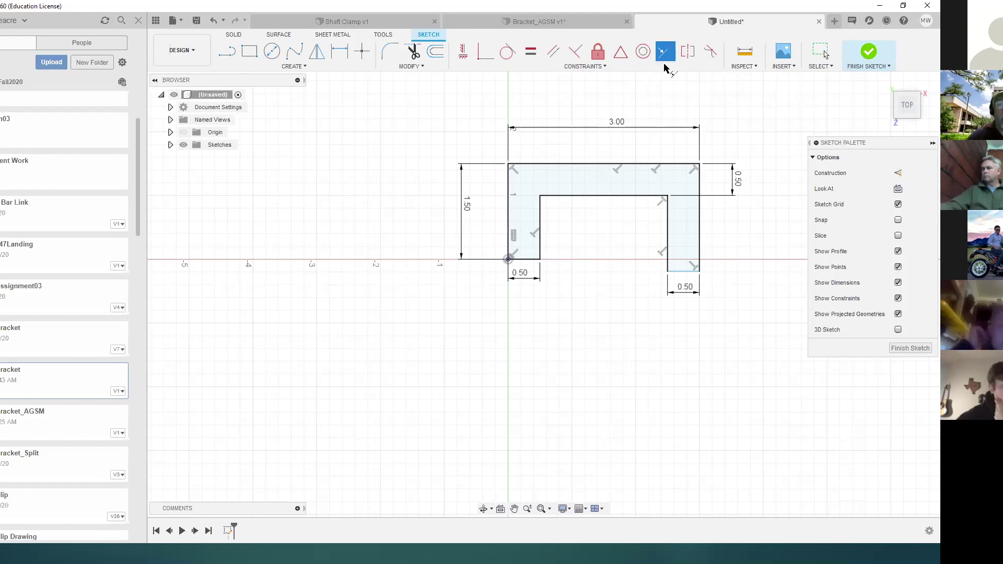
left_click(683, 271)
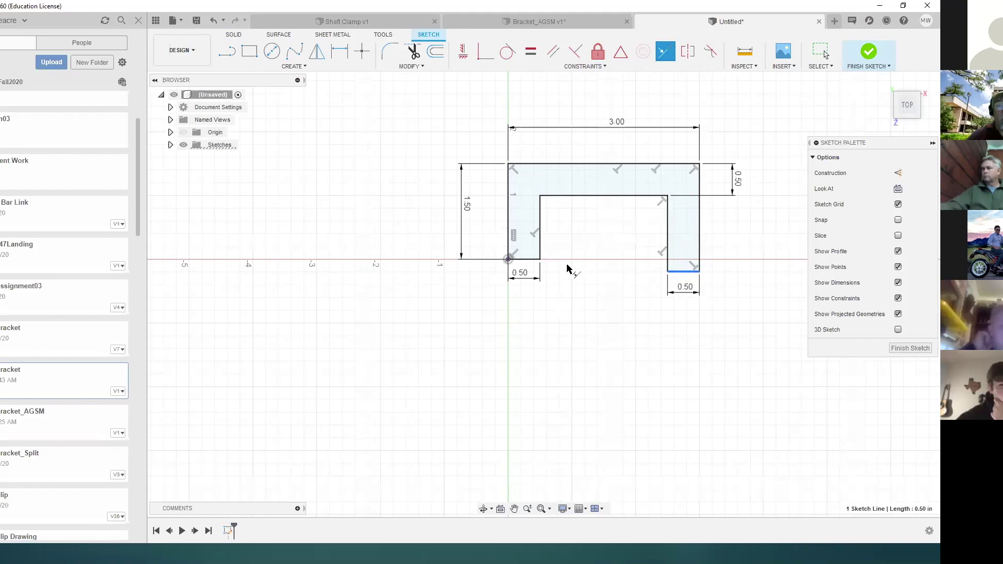
left_click(533, 259)
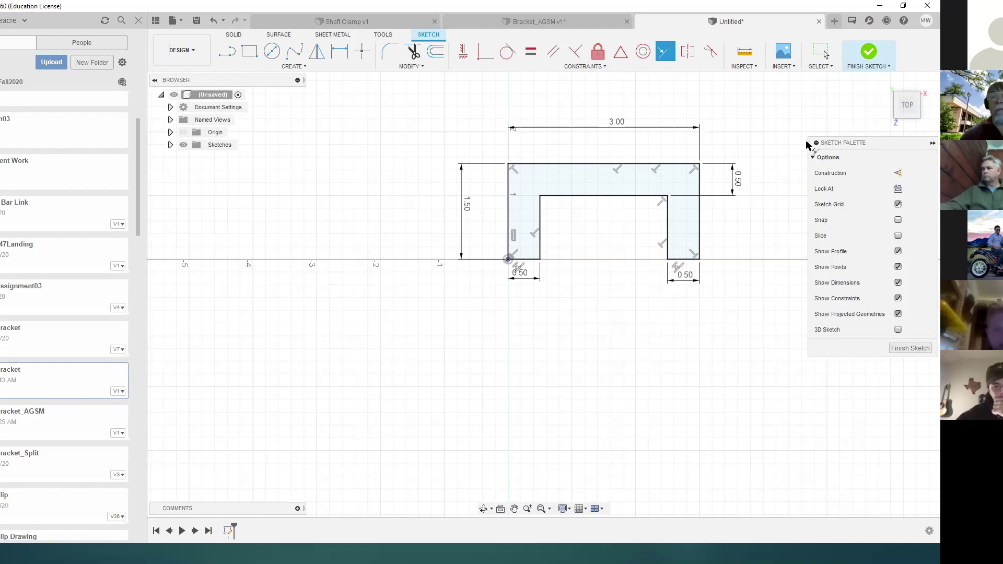
Finish the sketch and extrude the U-shaped profile 2 in upward as a new body.
left_click(868, 50)
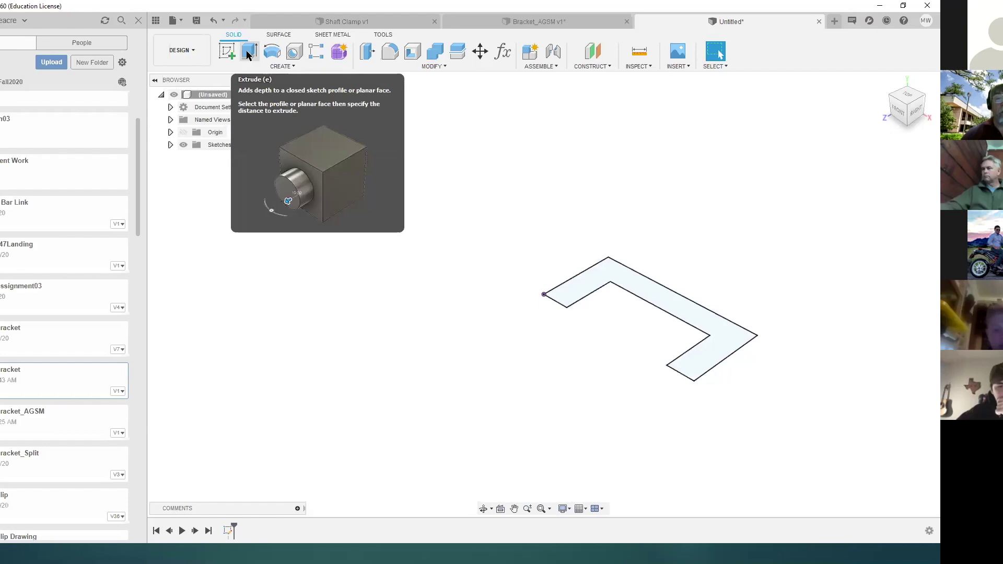
left_click(285, 66)
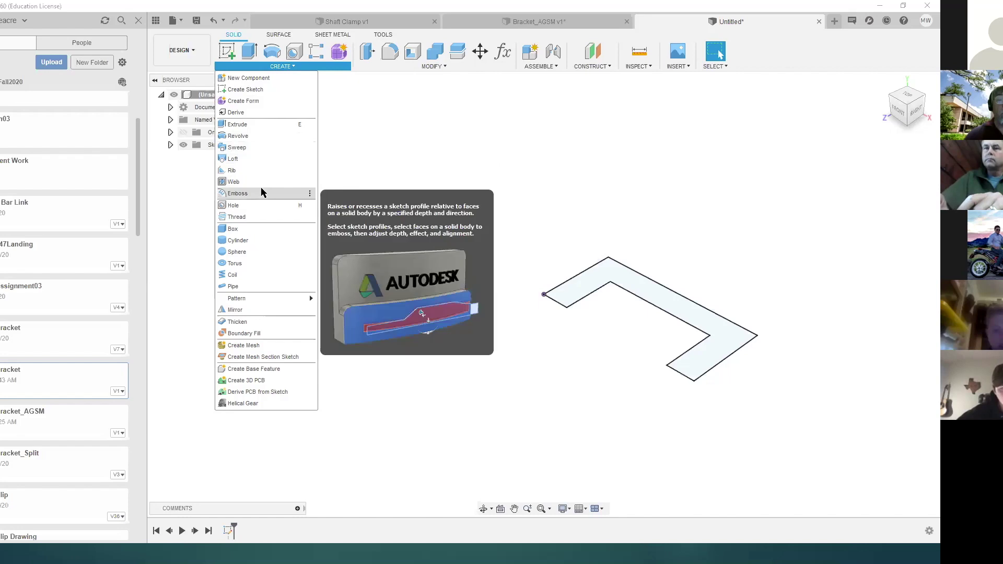
left_click(249, 55)
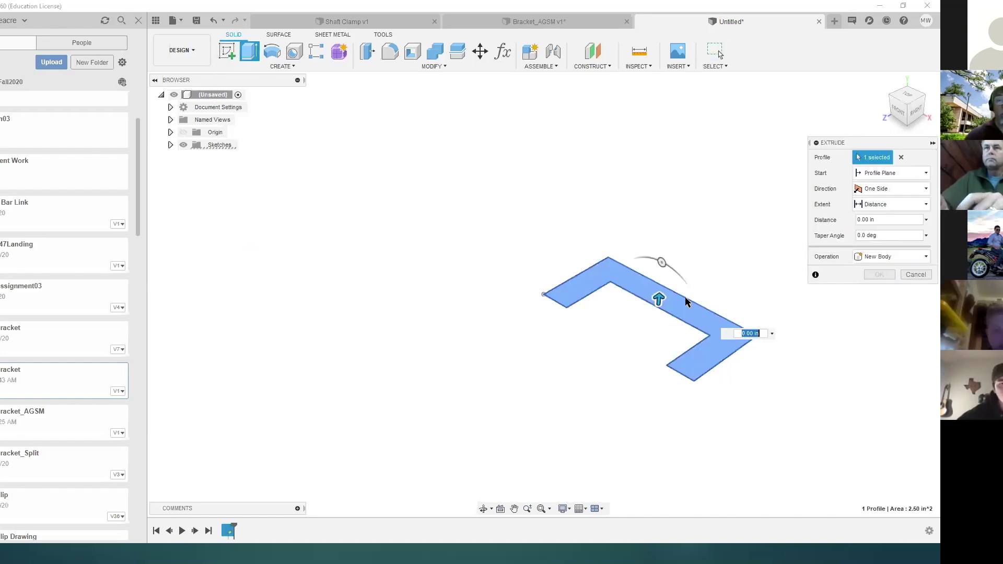
type("2")
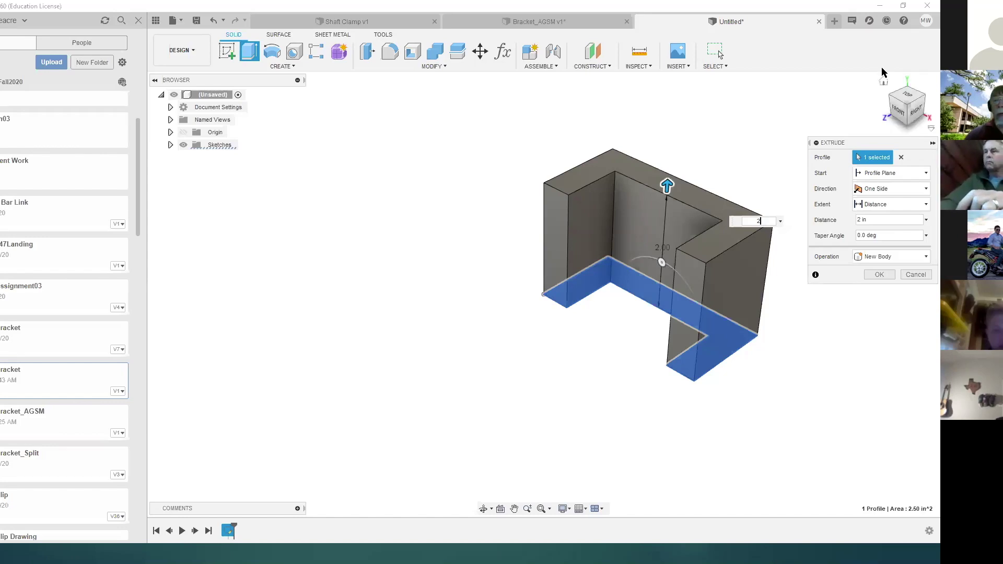
left_click(877, 275)
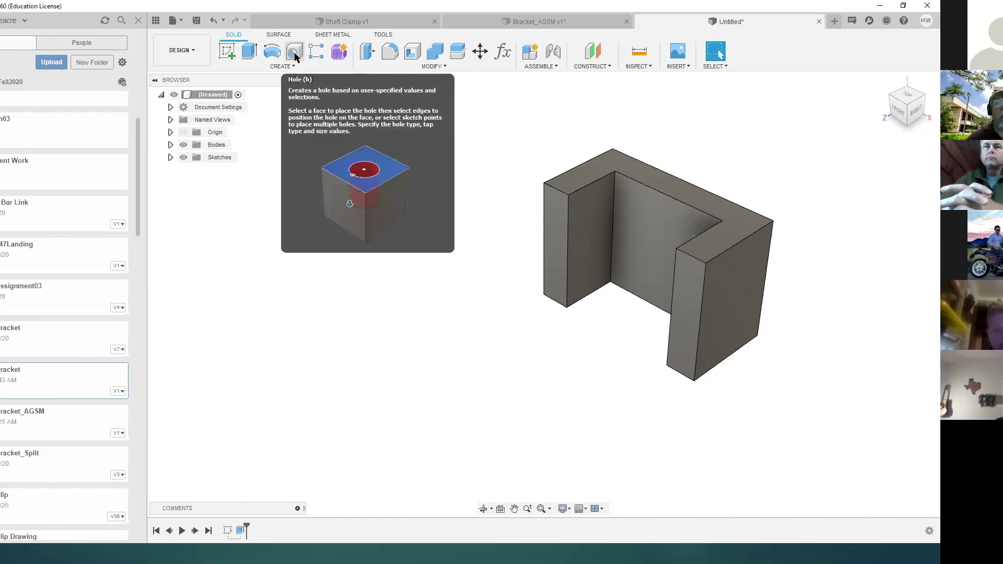
Create a sketch on the inner back face of the bracket and draw a center-diameter circle near the middle of that face.
left_click(226, 52)
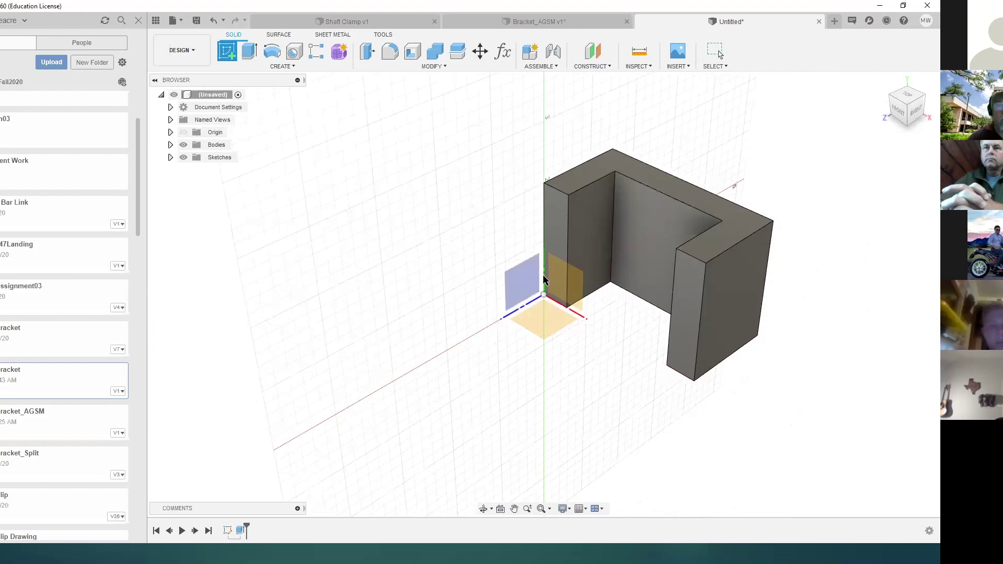
left_click(581, 183)
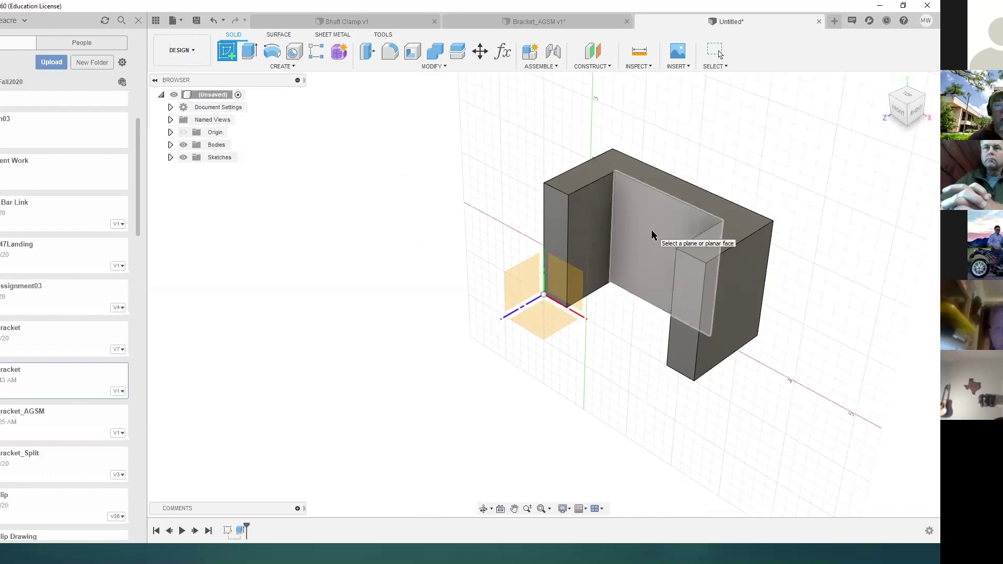
left_click(715, 344)
left_click(272, 51)
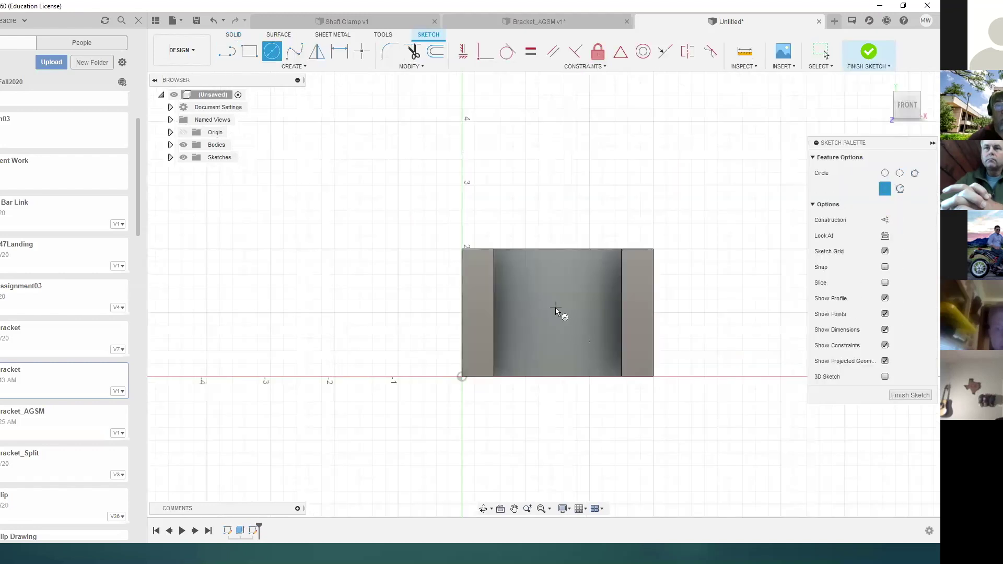
left_click(557, 310)
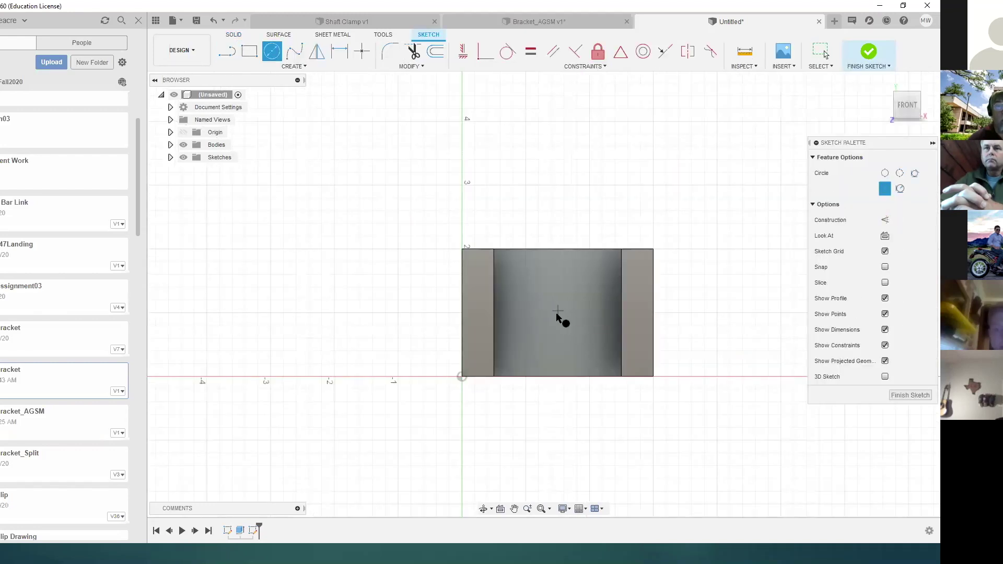
left_click(537, 335)
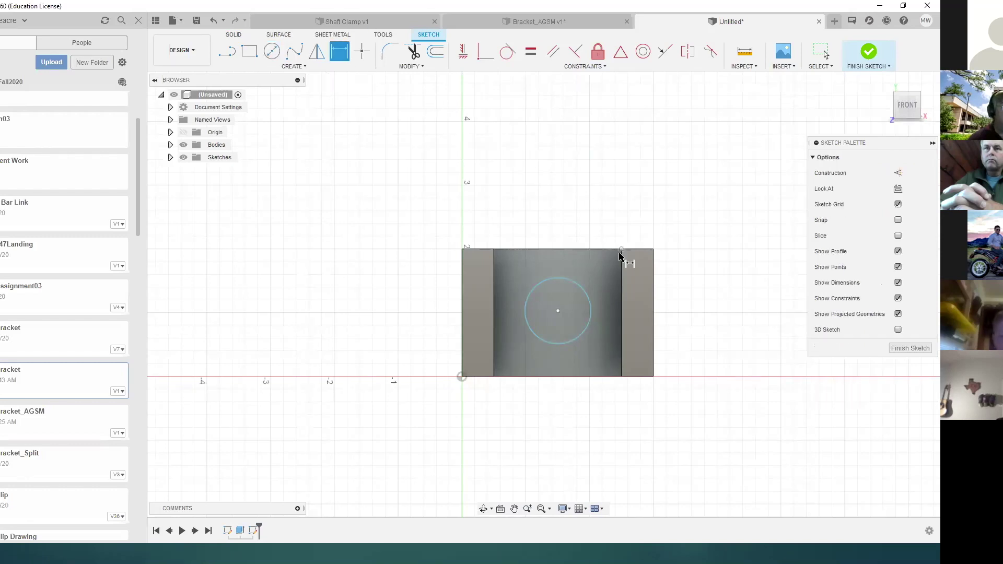
Set the circle's diameter to 1 in.
left_click(646, 217)
type("1")
key("Return")
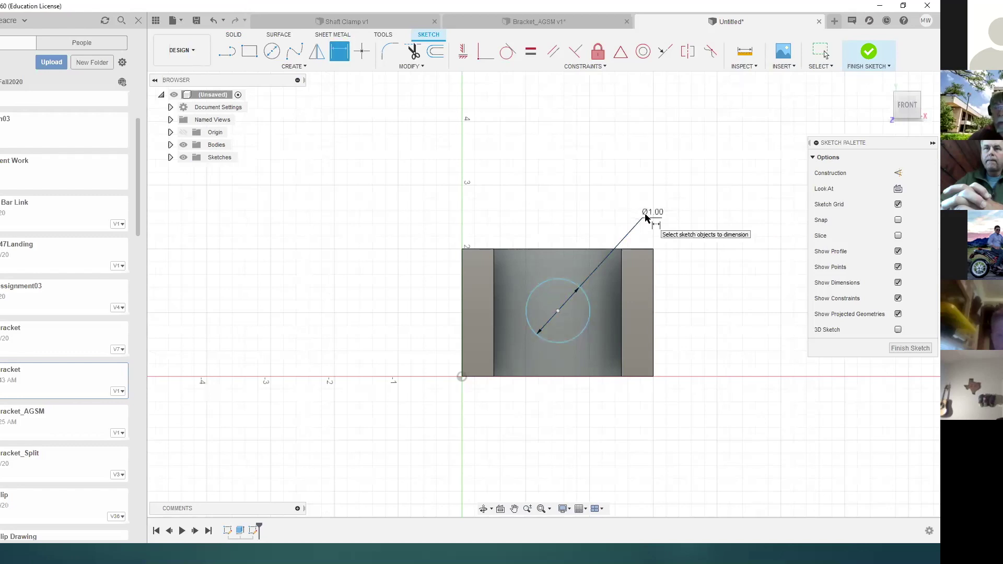
Dimension the circle's center 1.5 in horizontally from the bracket's left outer edge.
left_click(463, 291)
left_click(576, 286)
left_click(507, 221)
type("1.5")
key("Return")
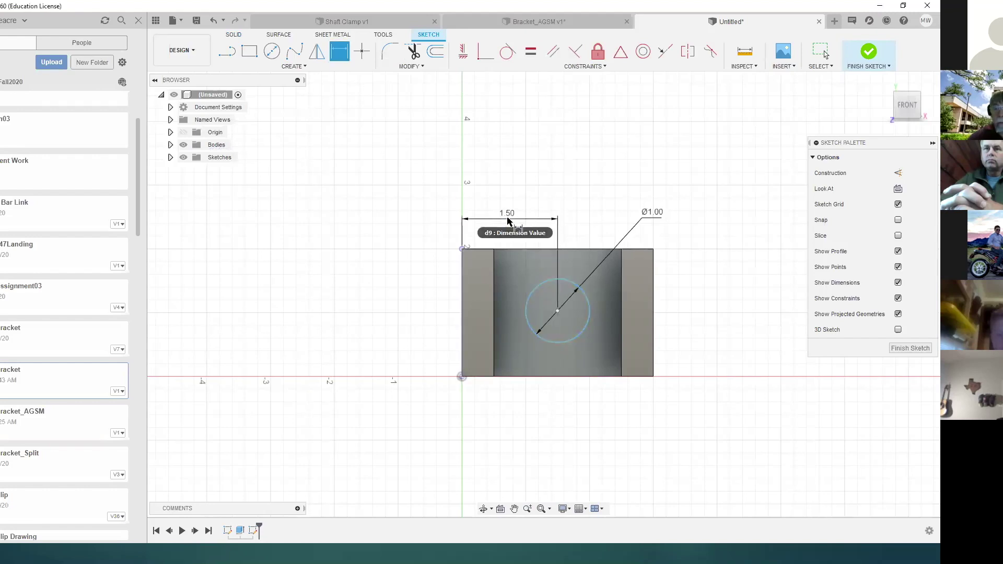
Dimension the circle's center 1 in above the bottom edge of the face and finish the sketch.
left_click(603, 378)
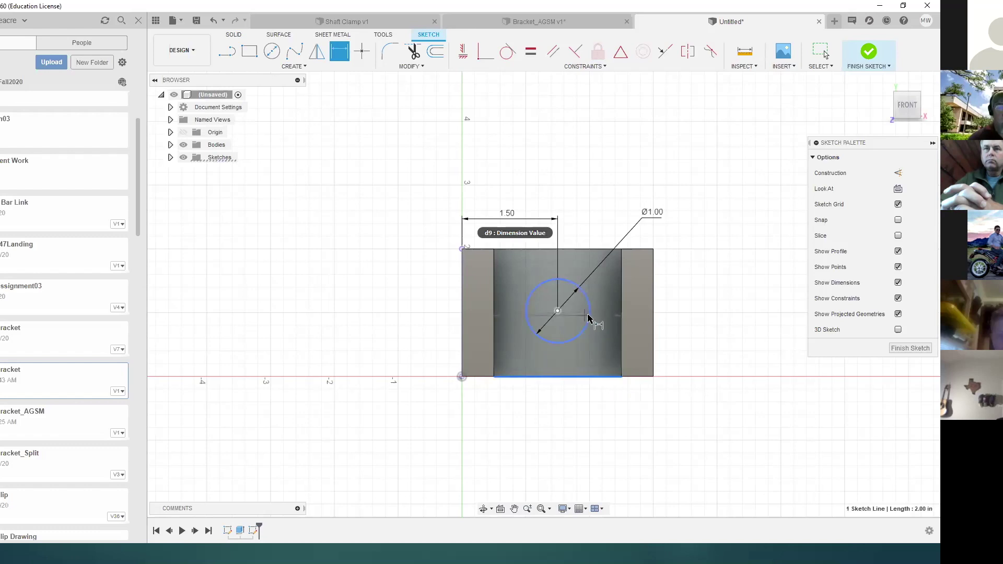
left_click(587, 321)
left_click(700, 337)
type("1")
key("Return")
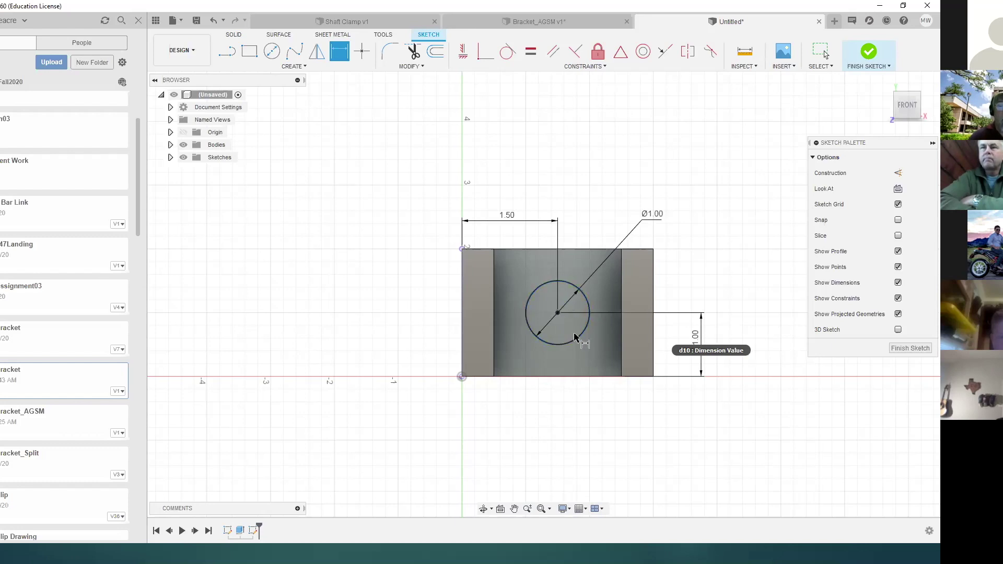
left_click(868, 52)
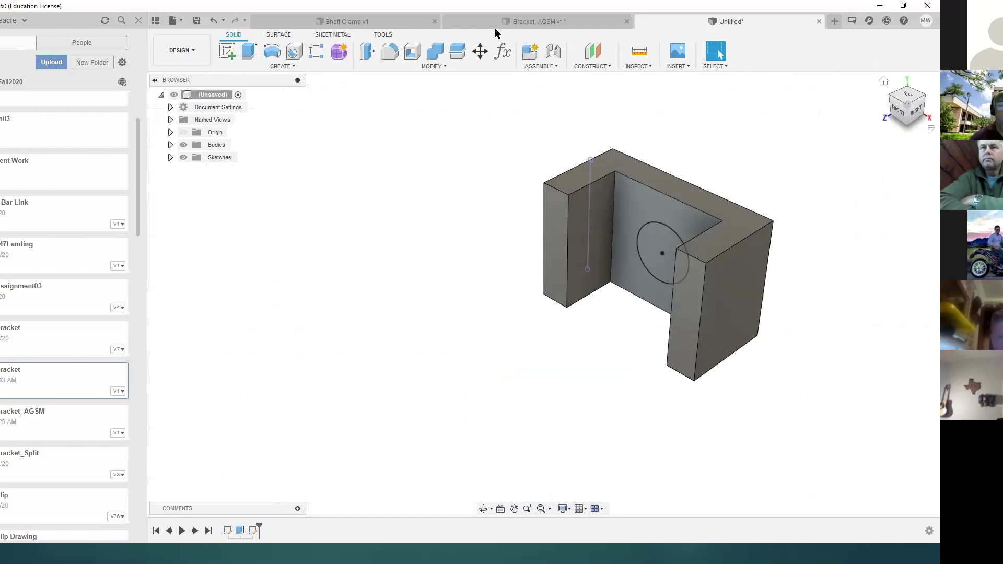
Extrude the 1 in circle about 3.1 in backward as a Cut through the bracket's back wall, trying the Join operation before returning to Cut.
left_click(250, 50)
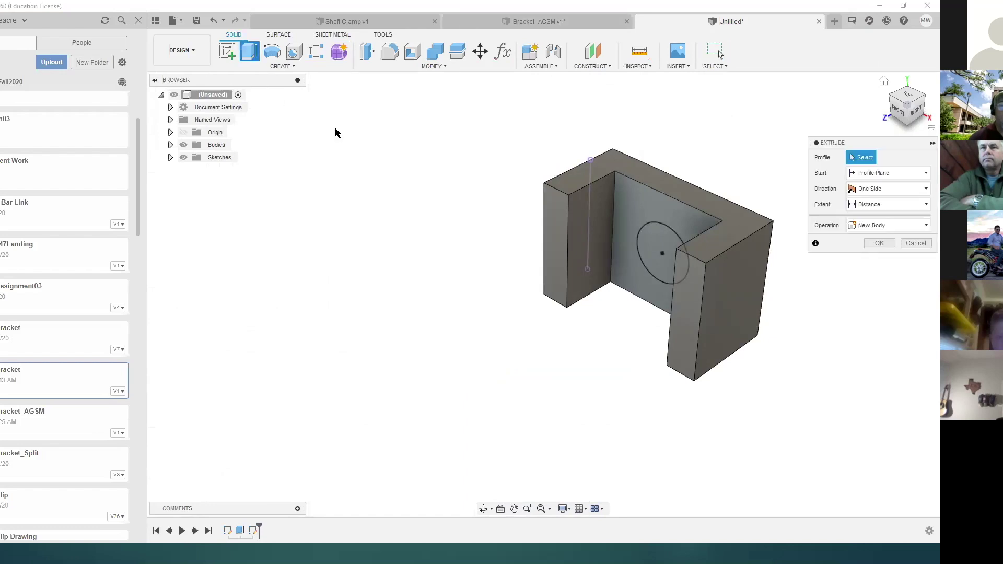
left_click(651, 246)
left_click_drag(653, 259, 784, 180)
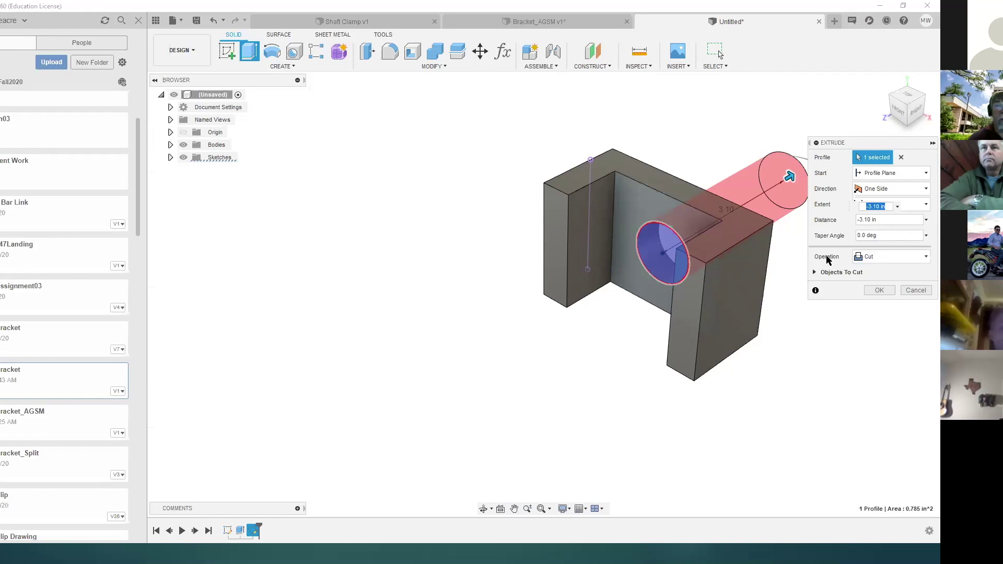
left_click(924, 260)
left_click(891, 272)
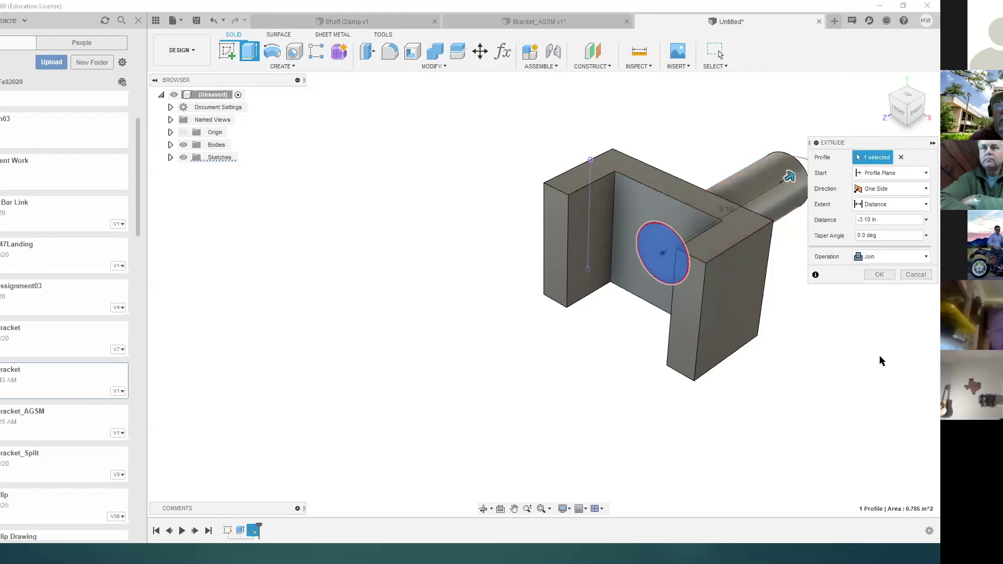
left_click(925, 257)
left_click(892, 281)
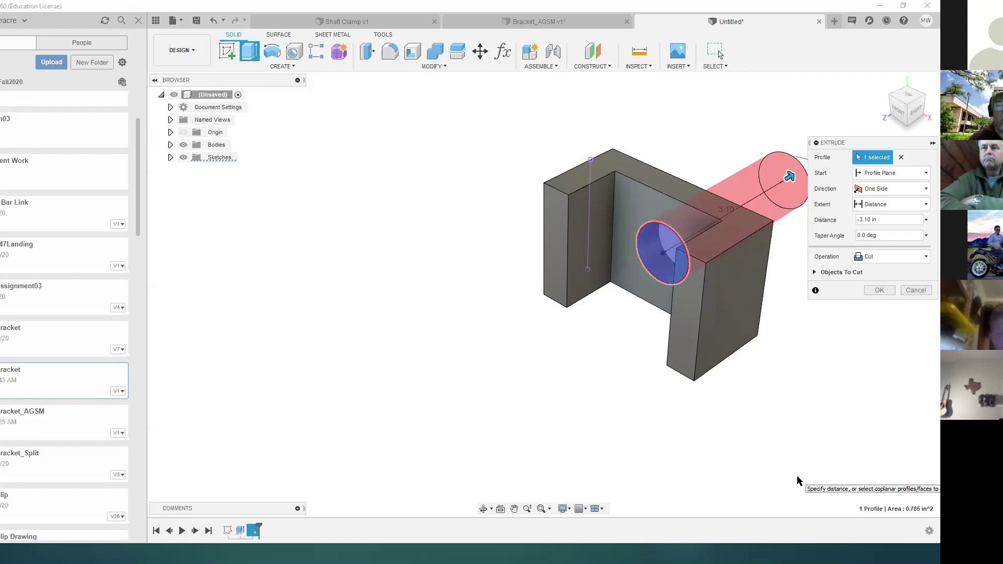
left_click(879, 291)
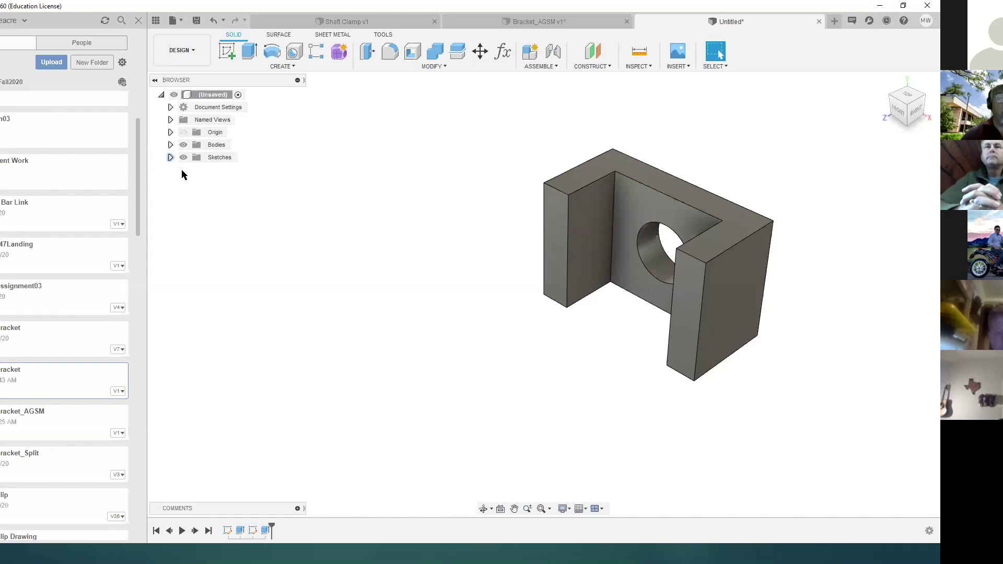
Set the hole's diameter to 1.25 in in its sketch, and edit the base profile sketch to lengthen the bracket's legs.
left_click(170, 158)
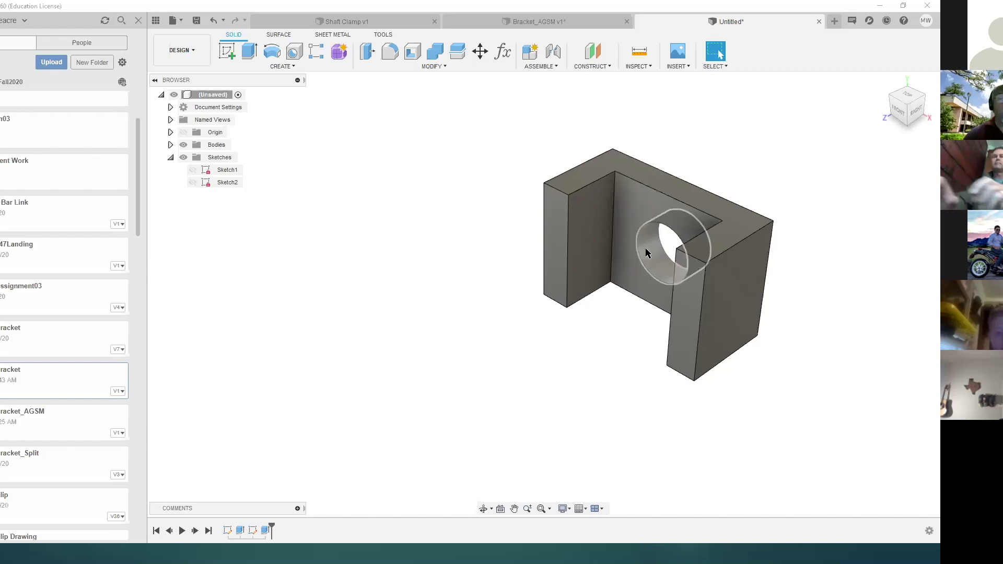
left_click(227, 183)
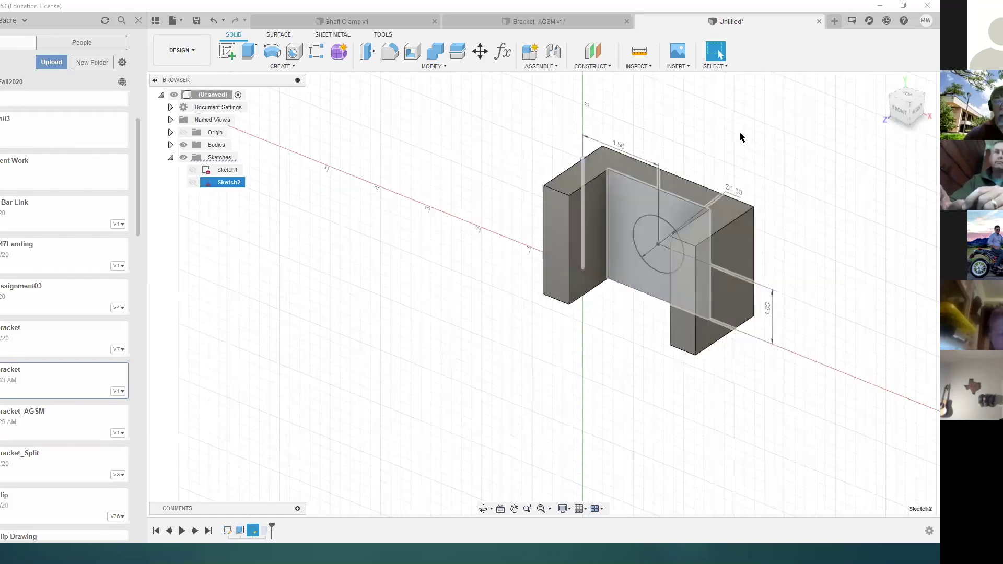
double_click(740, 136)
type("1.25")
key("Return")
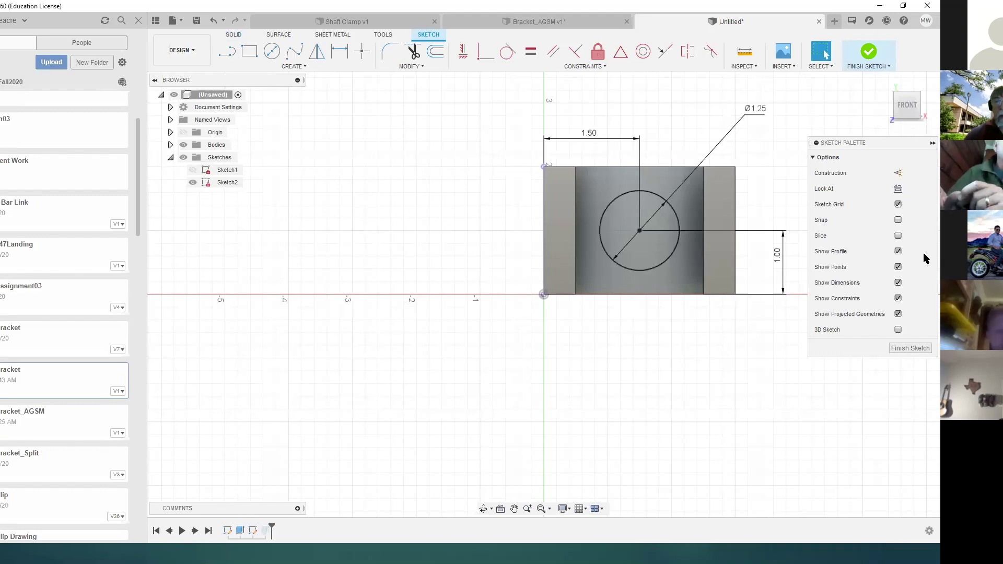
left_click(908, 348)
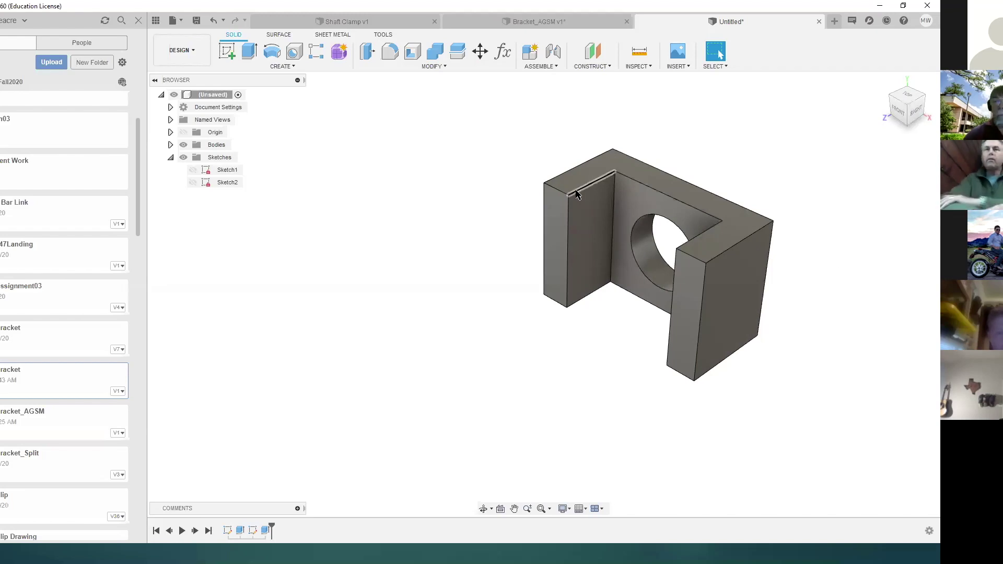
left_click(220, 171)
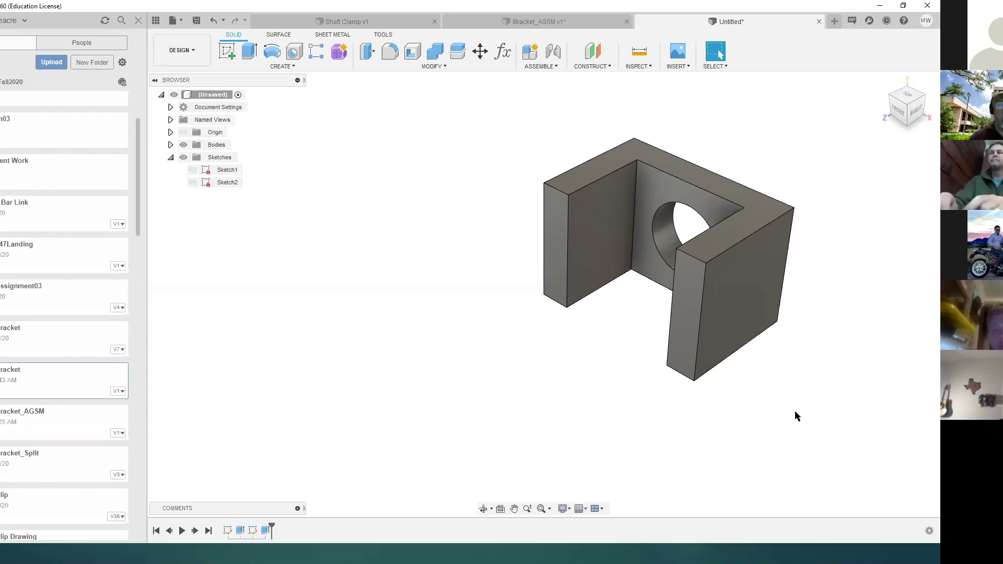
key("alt+Tab")
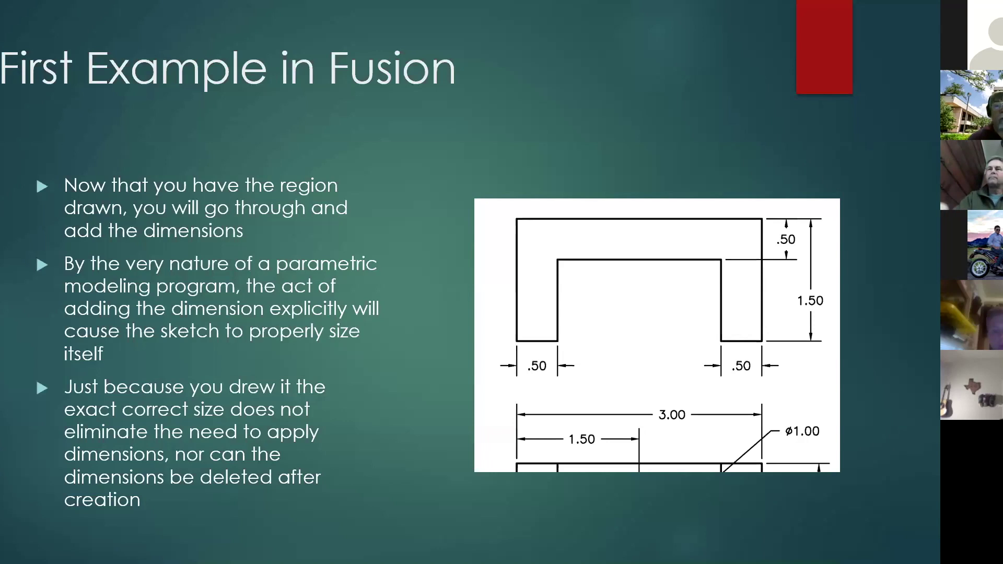
left_click(567, 416)
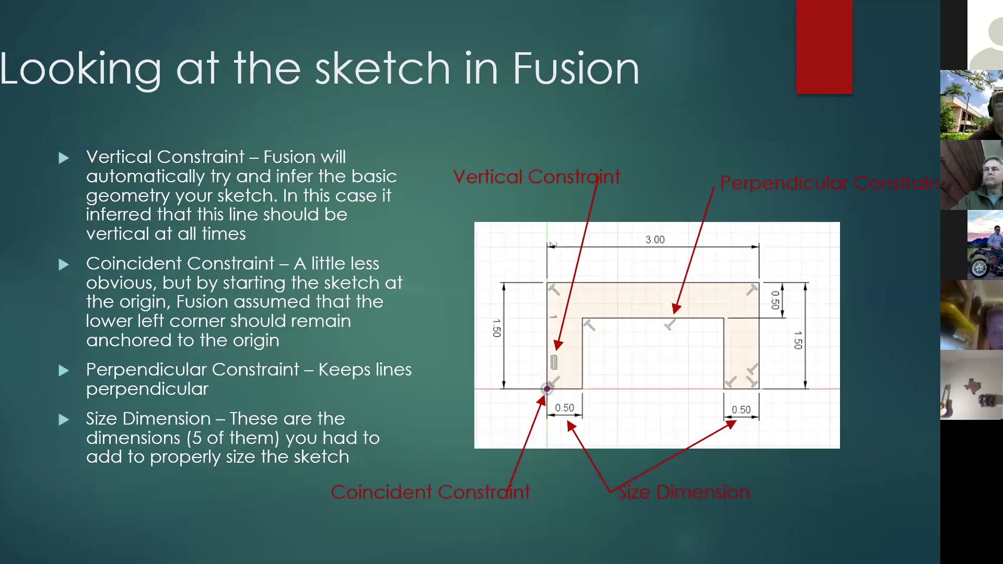
key("Right")
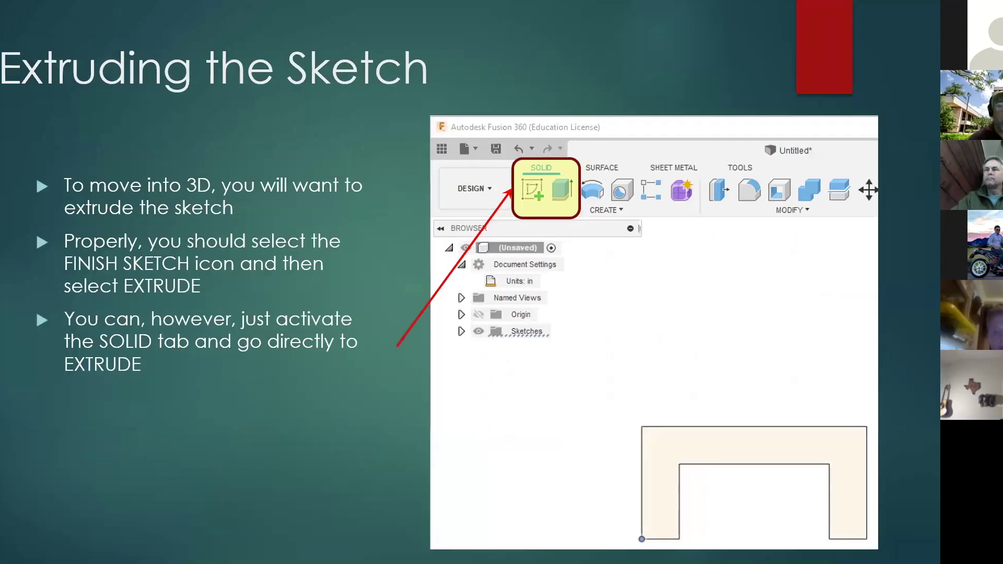
key("Right")
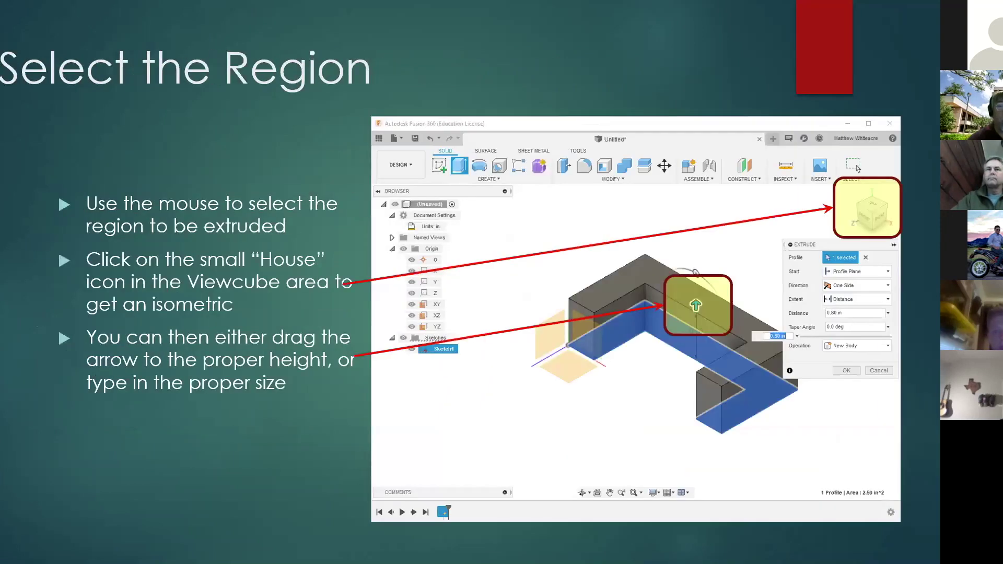
key("Right")
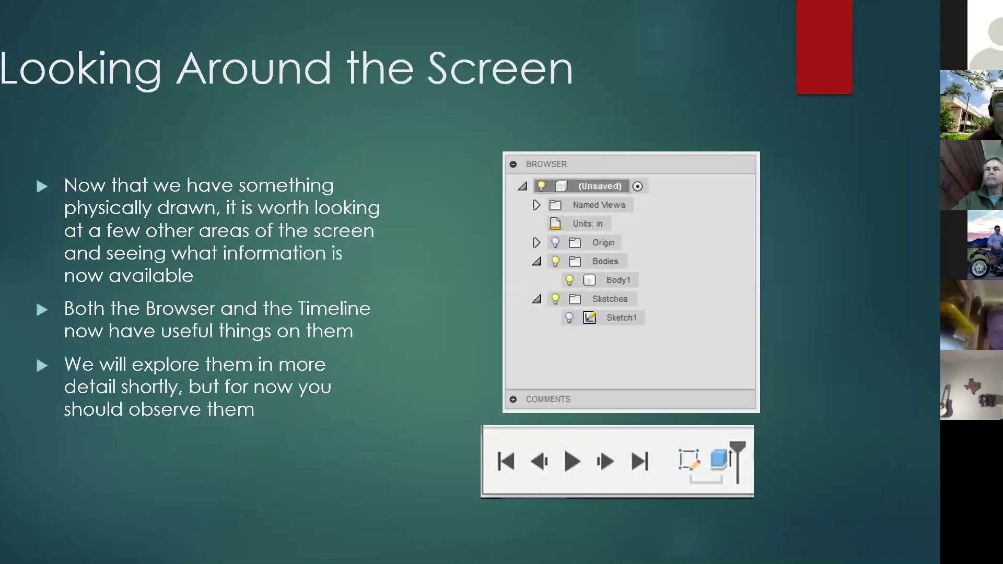
key("Right")
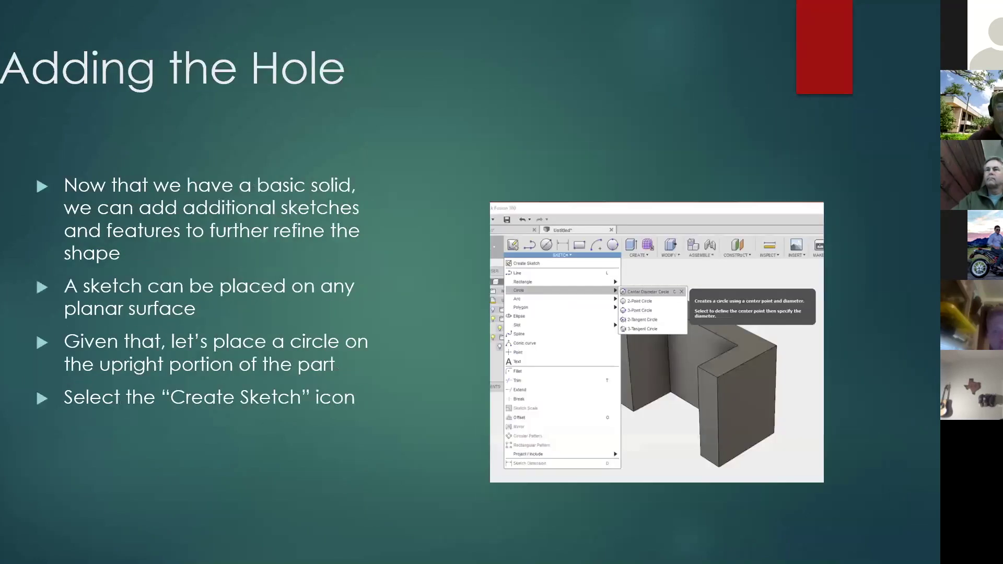
key("Right")
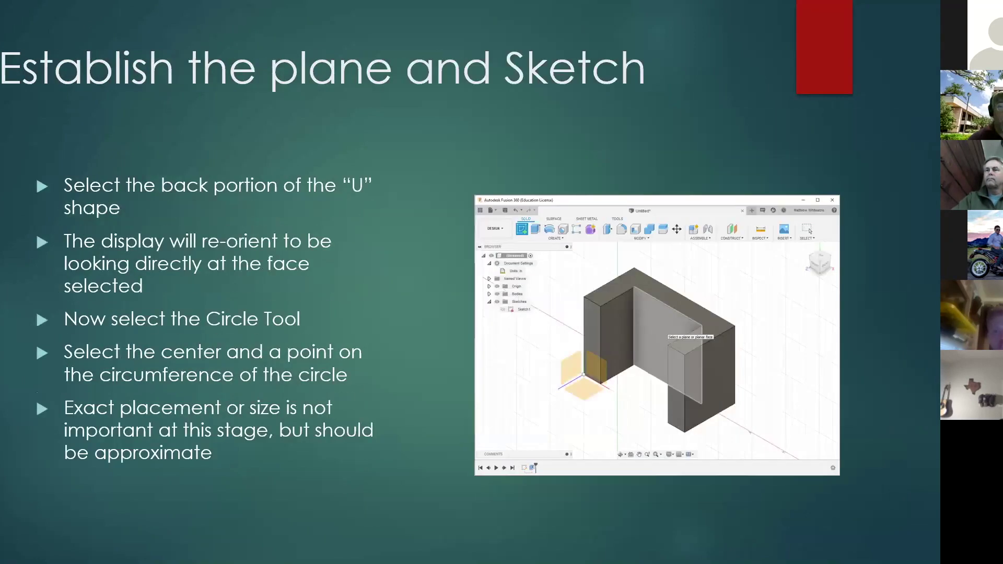
key("Right")
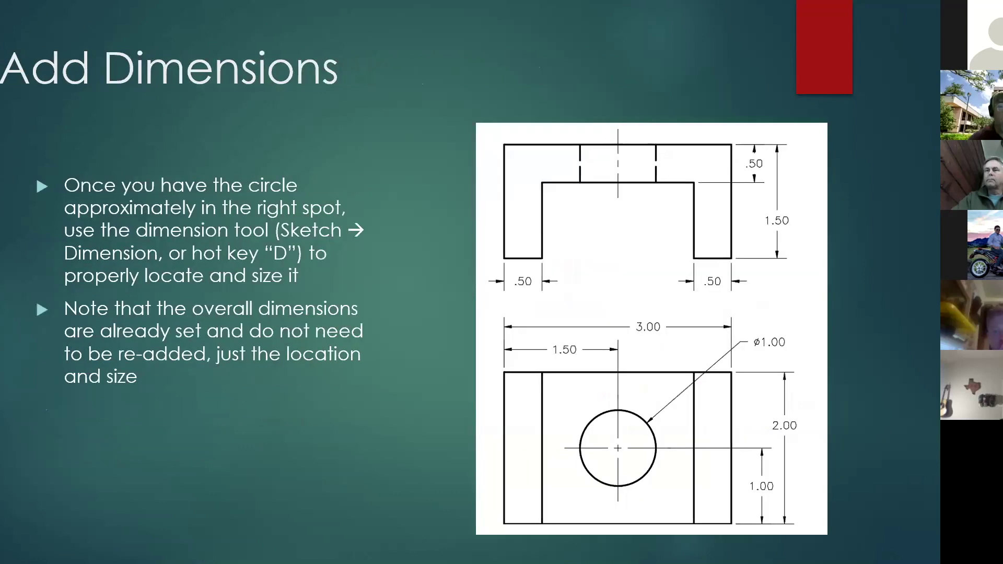
key("Right")
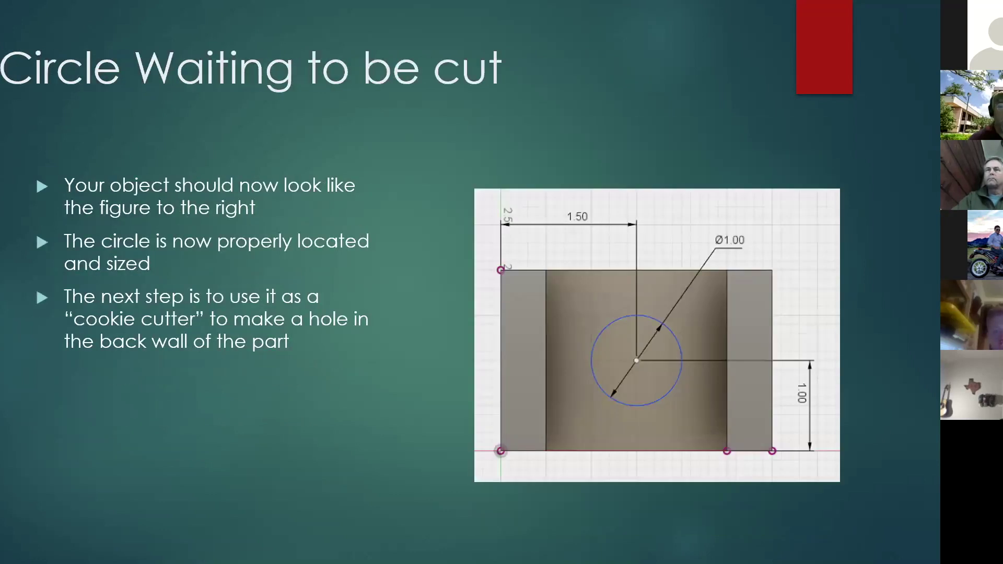
key("Right")
key("Right")
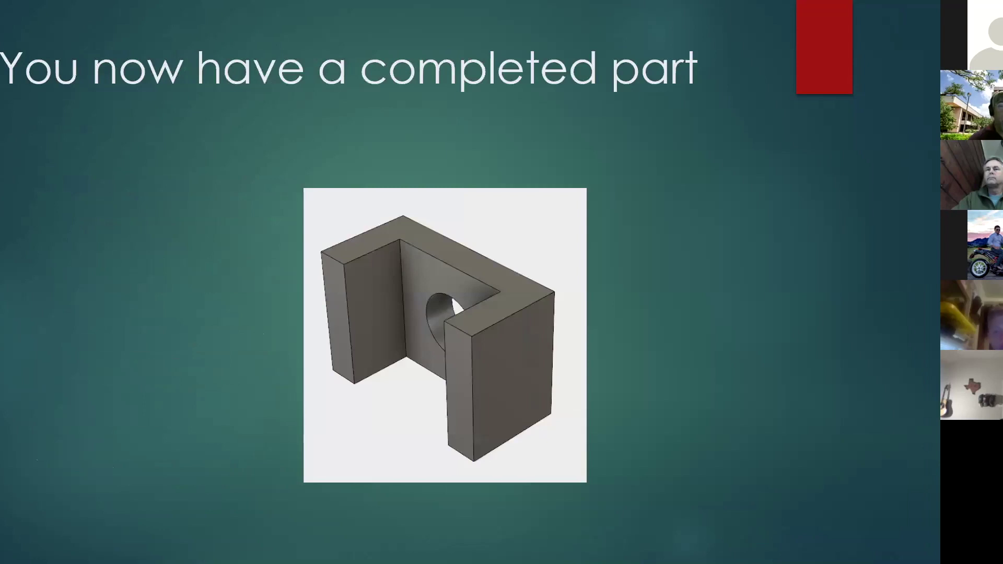
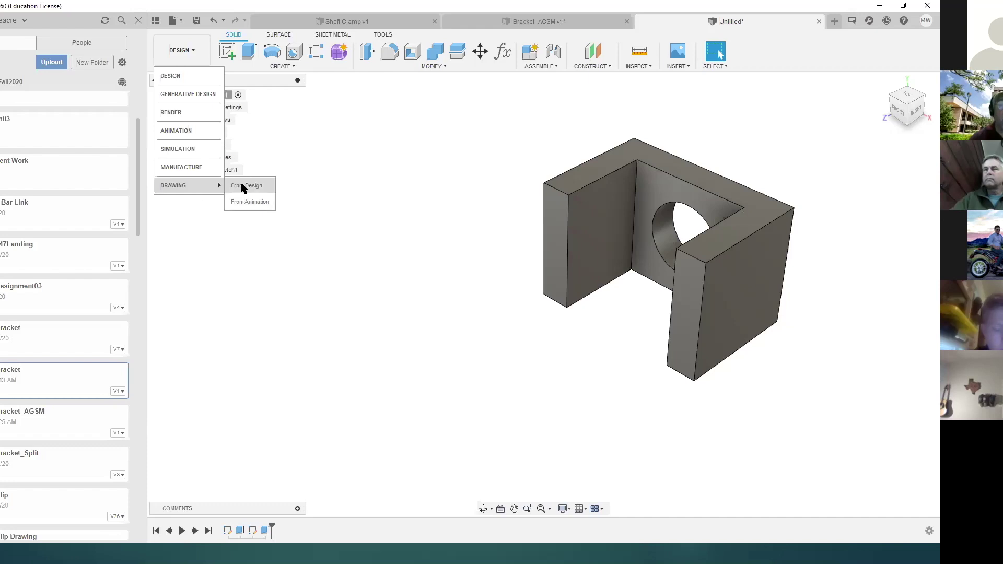
Start a drawing from the design and save the design as AGSM_Demo1 in the MMET307_Fall2020 project.
left_click(251, 186)
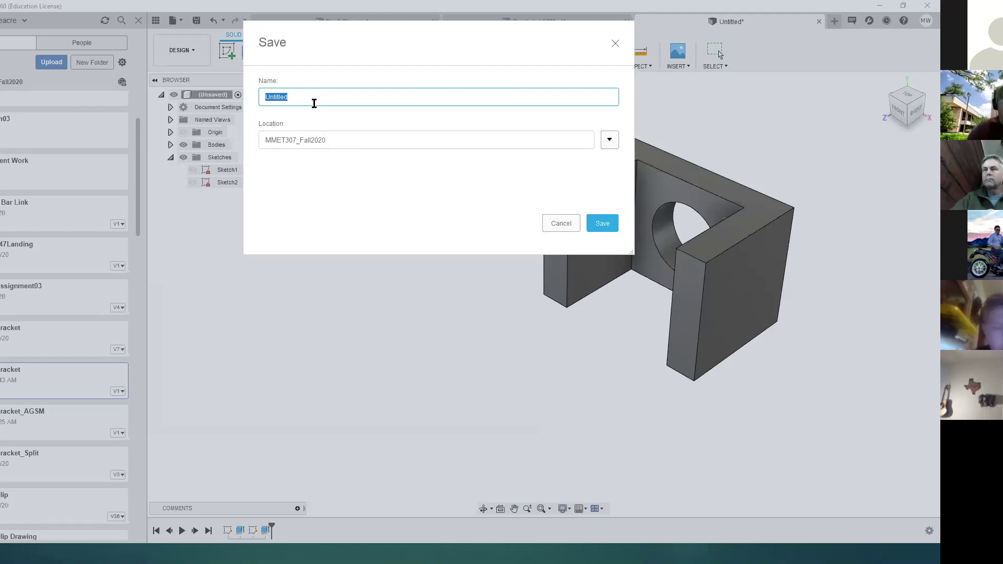
type("AGSM_Demo1")
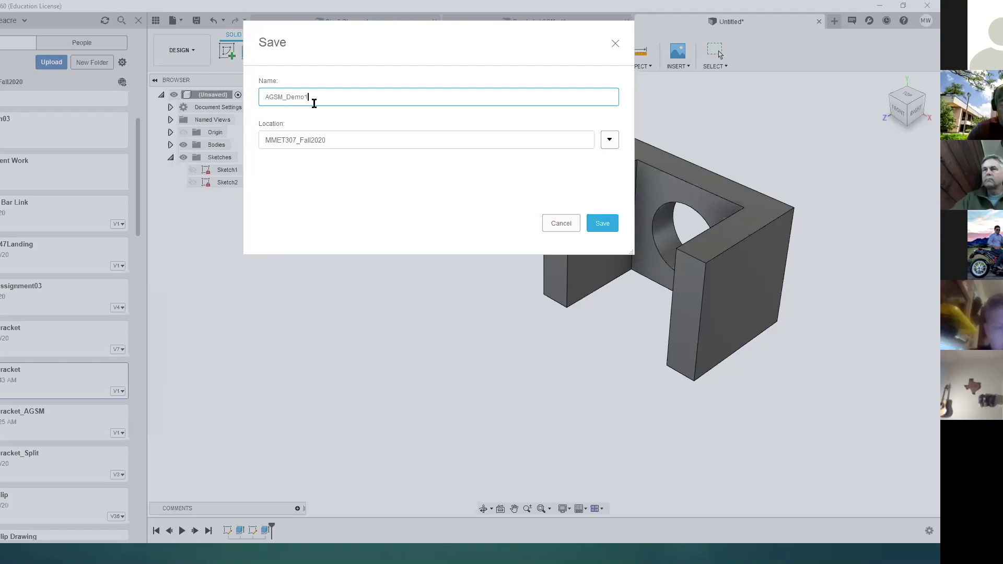
left_click(602, 224)
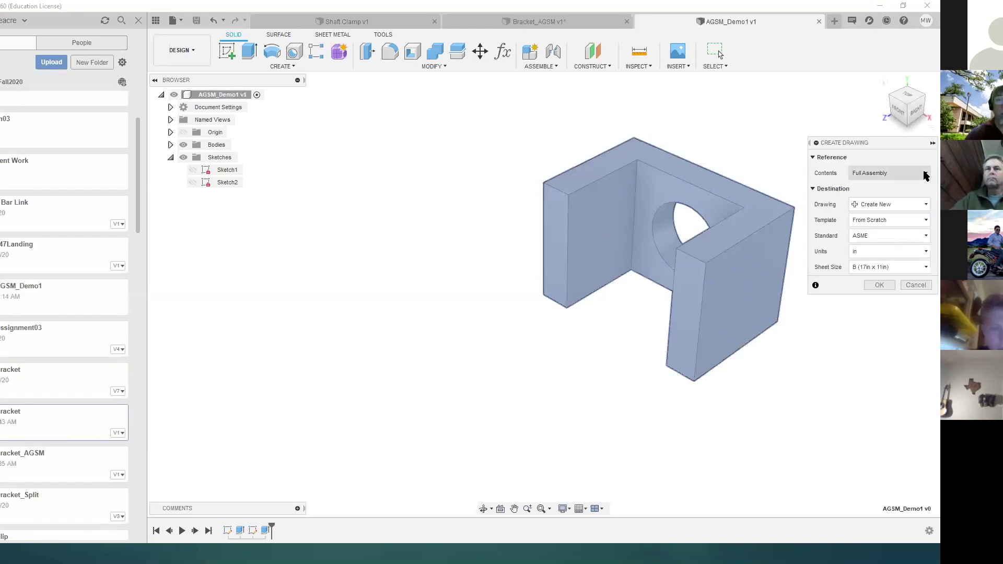
Create the new drawing with Contents set to Select, the ASME standard and sheet size A (11in x 8.5in).
left_click(889, 173)
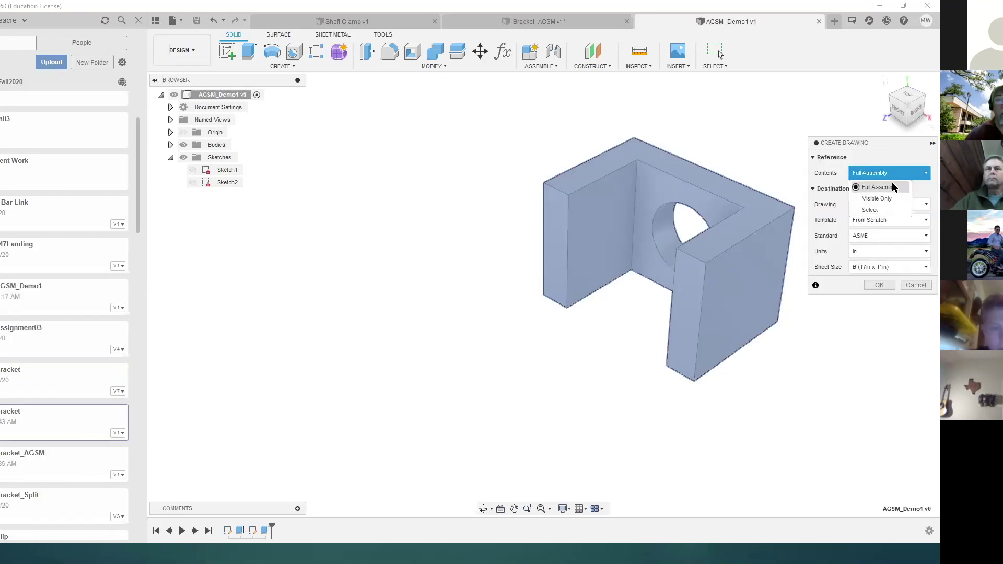
left_click(871, 210)
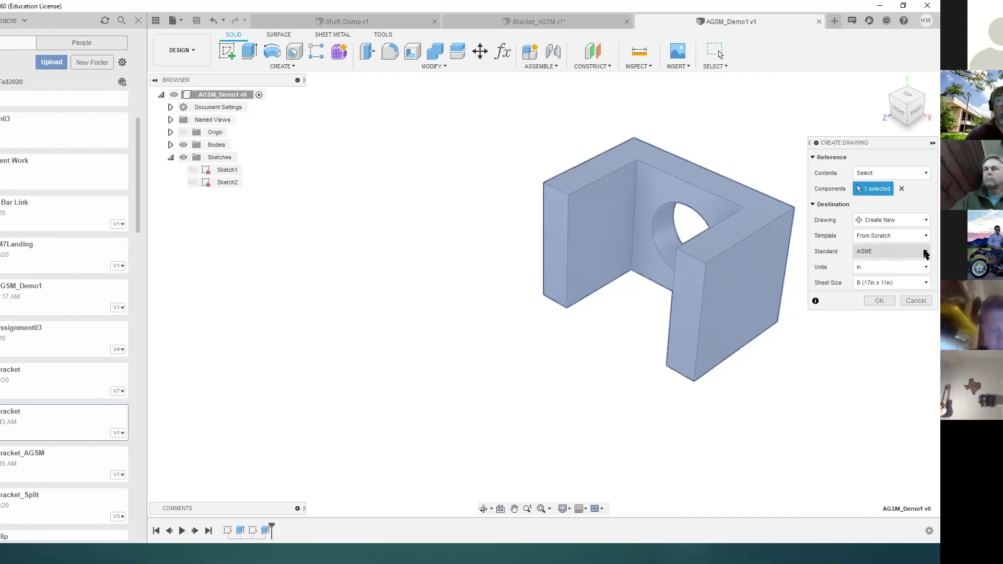
left_click(925, 254)
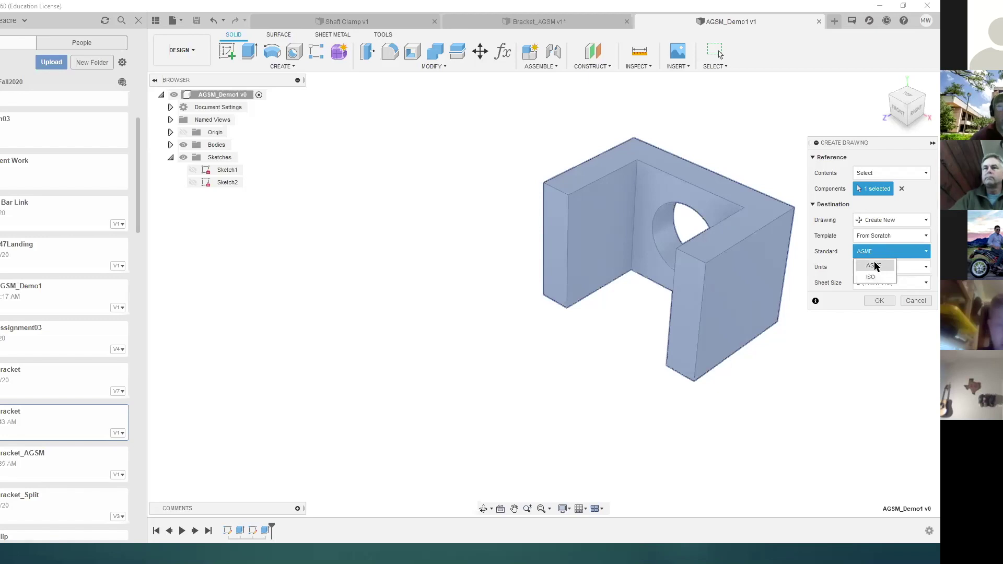
left_click(874, 266)
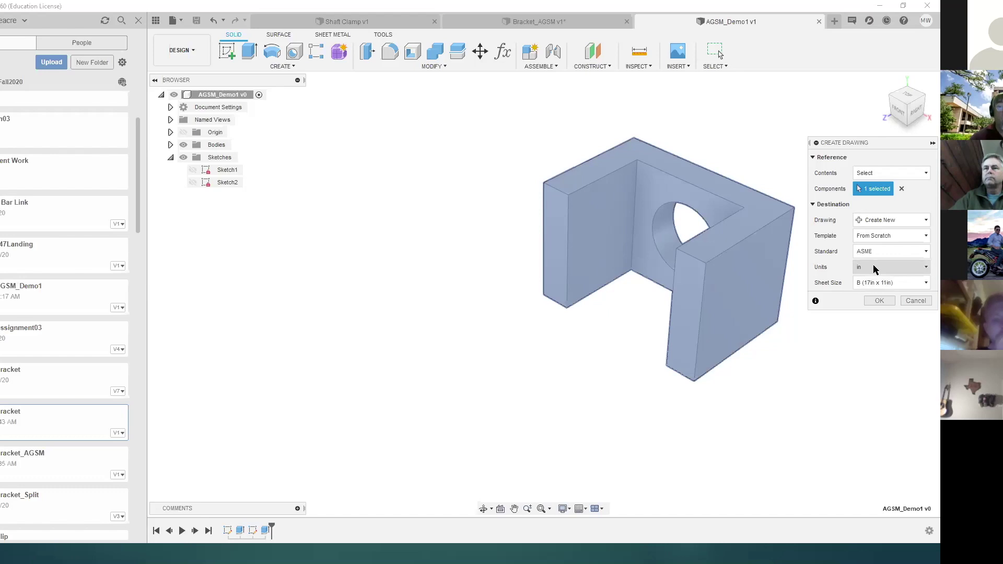
left_click(883, 284)
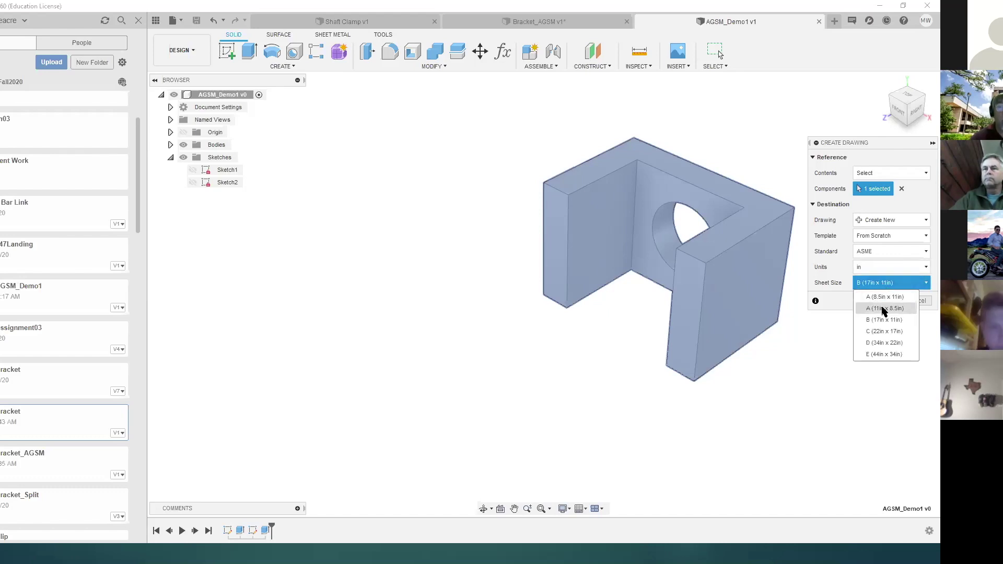
left_click(883, 309)
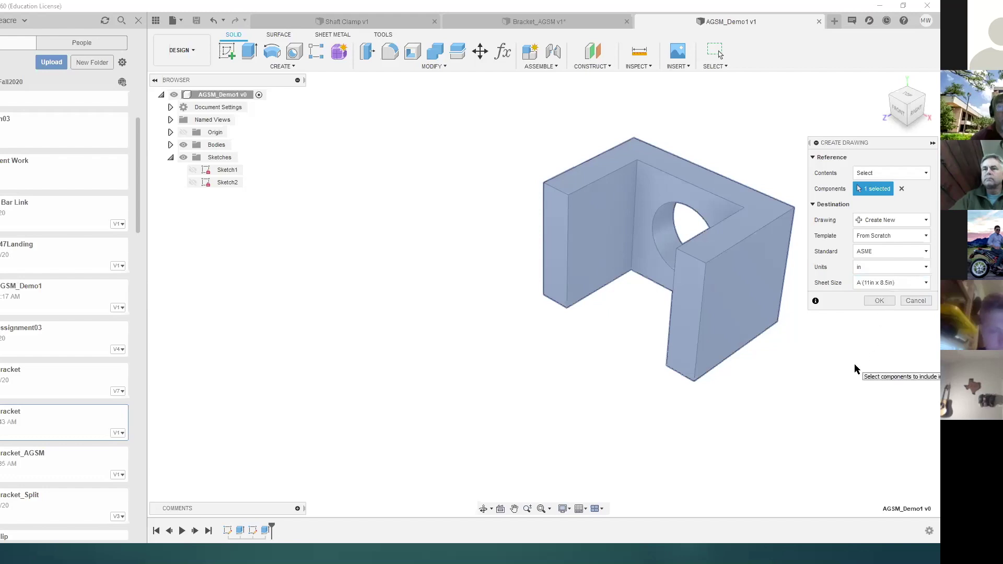
left_click(877, 301)
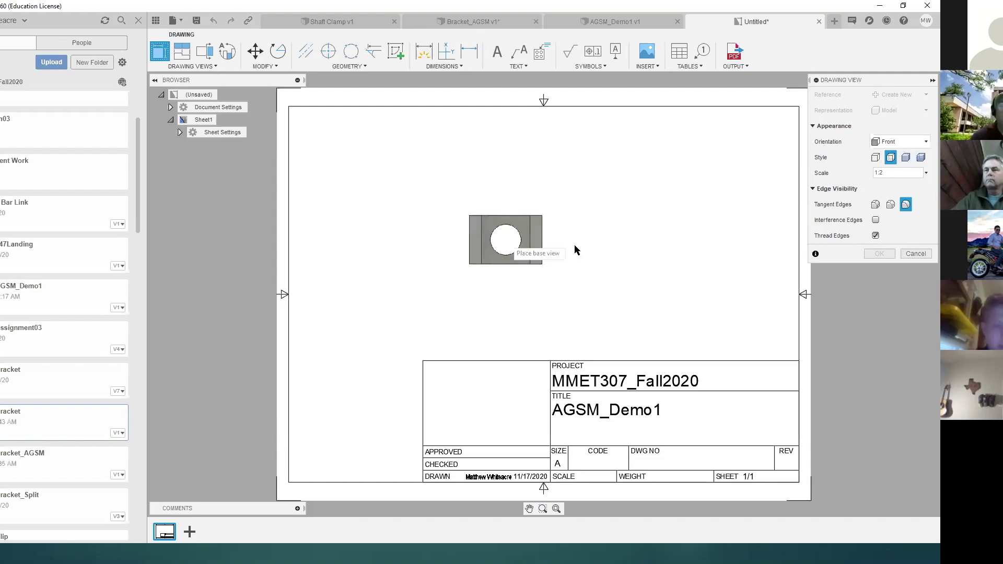
Place the bracket's Front base view at 1:1 scale in the lower left of the sheet, trying 1:4 before returning to 1:1.
left_click(926, 173)
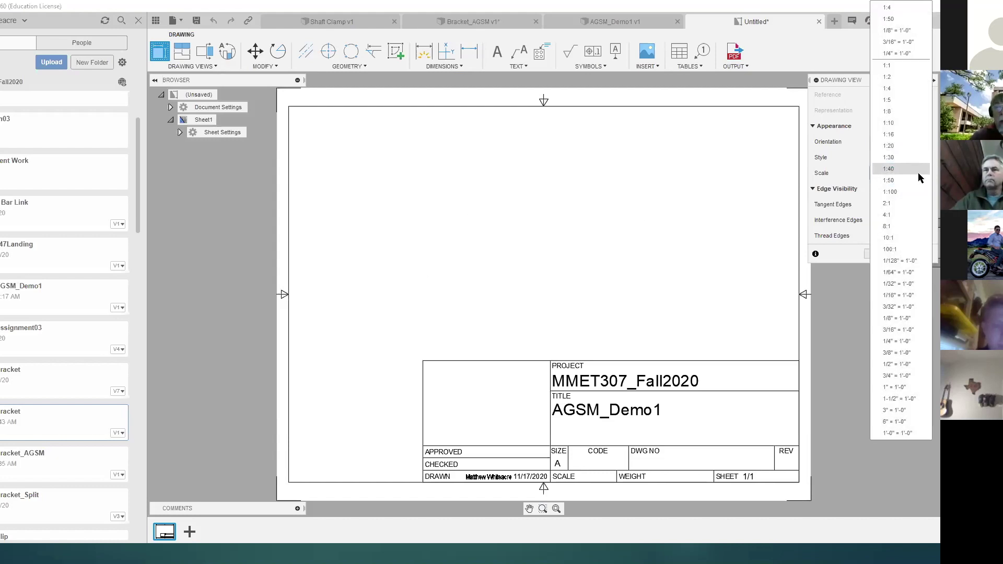
left_click(894, 67)
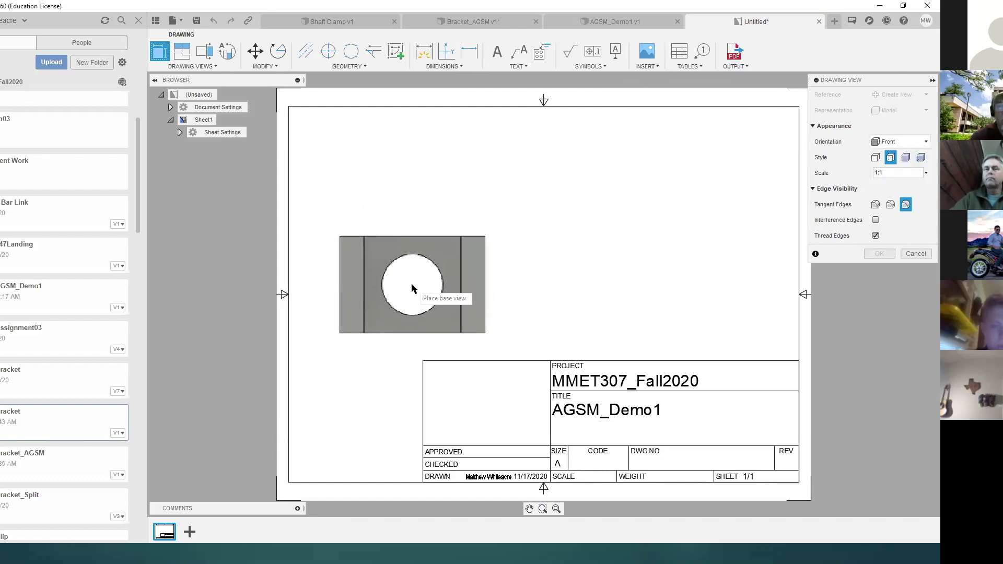
left_click(926, 174)
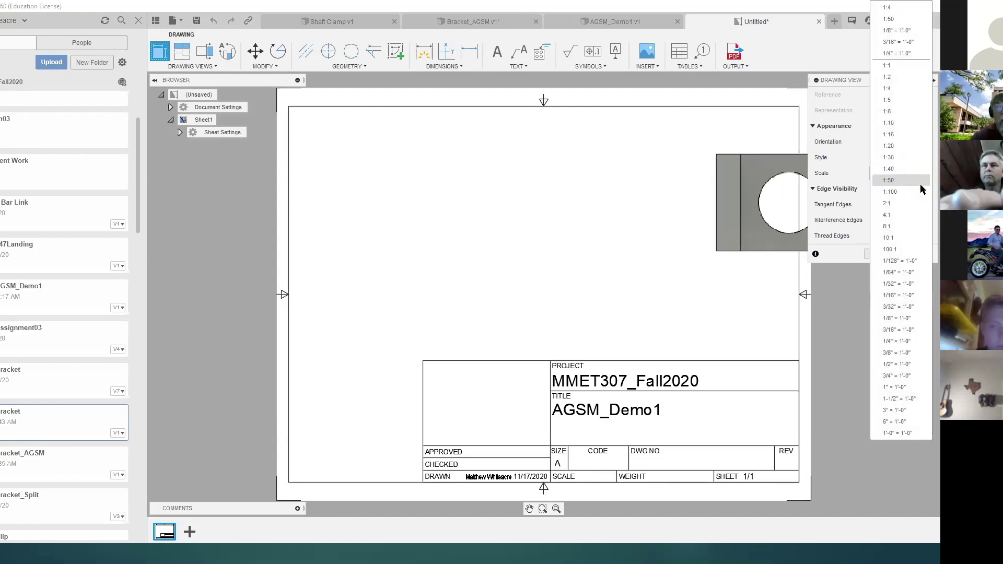
left_click(895, 89)
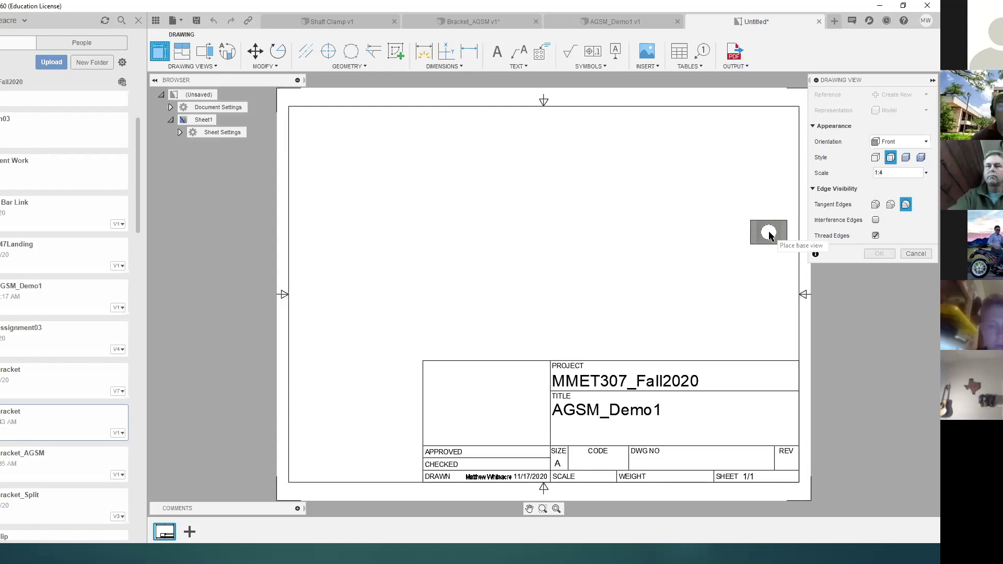
left_click(912, 174)
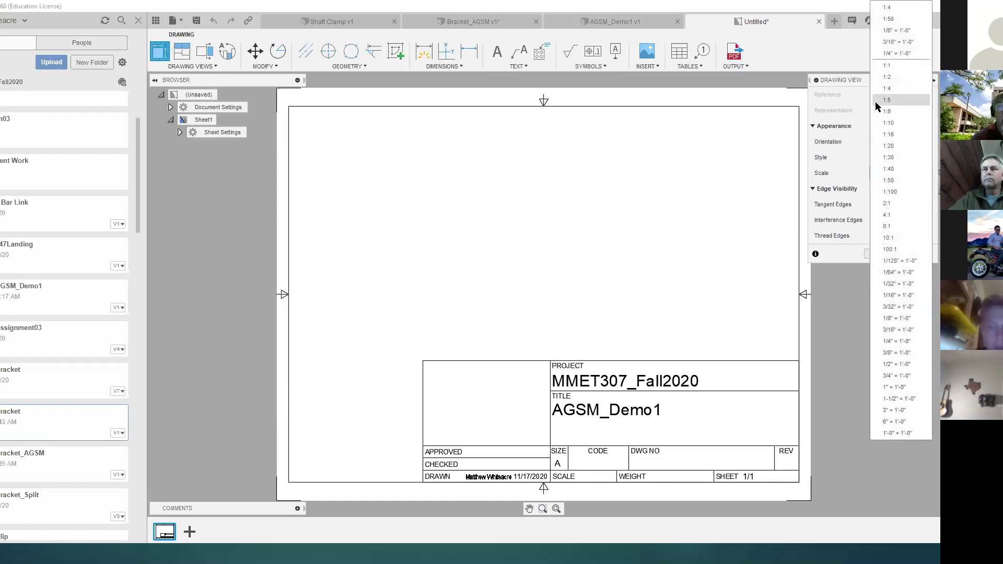
left_click(886, 65)
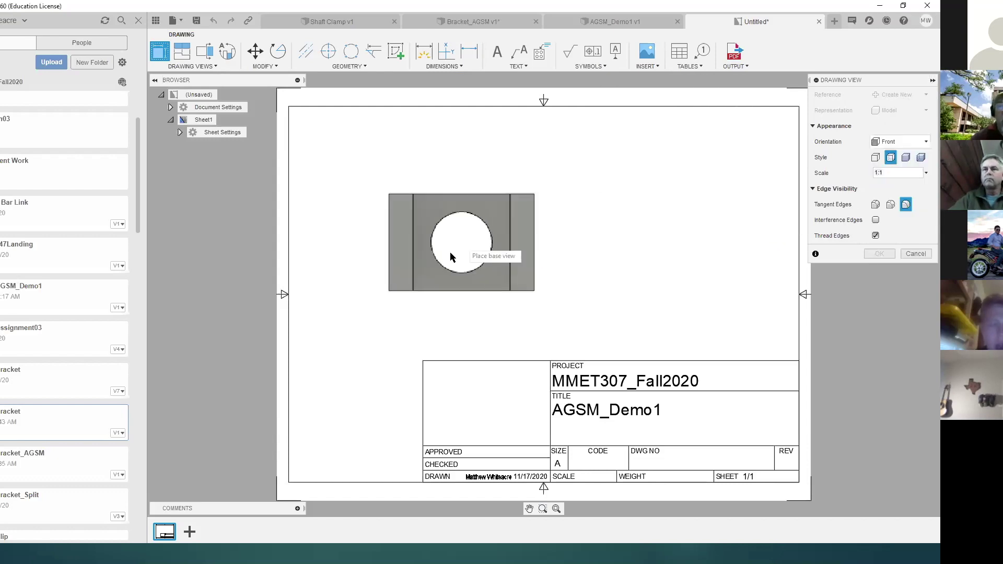
left_click(417, 293)
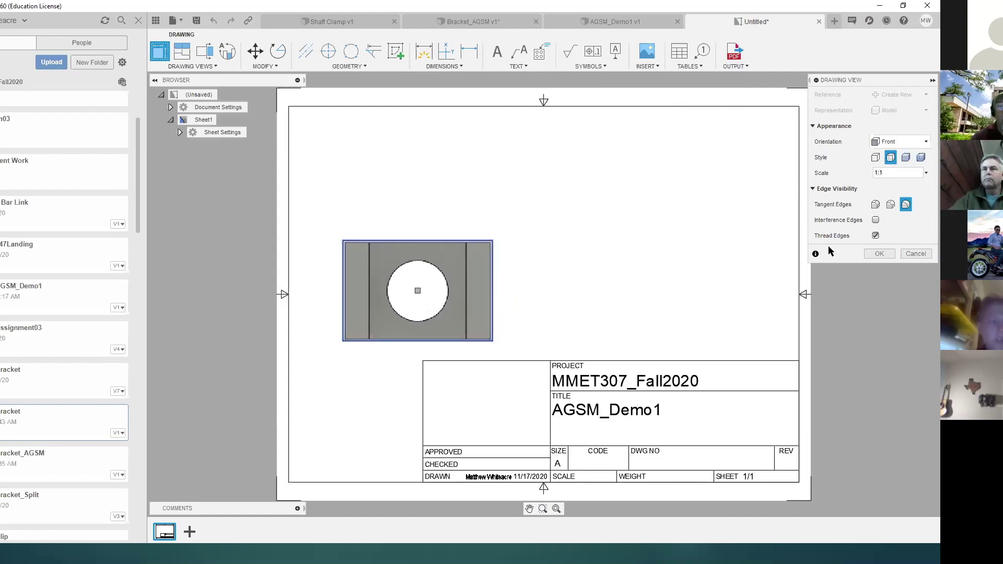
left_click(880, 254)
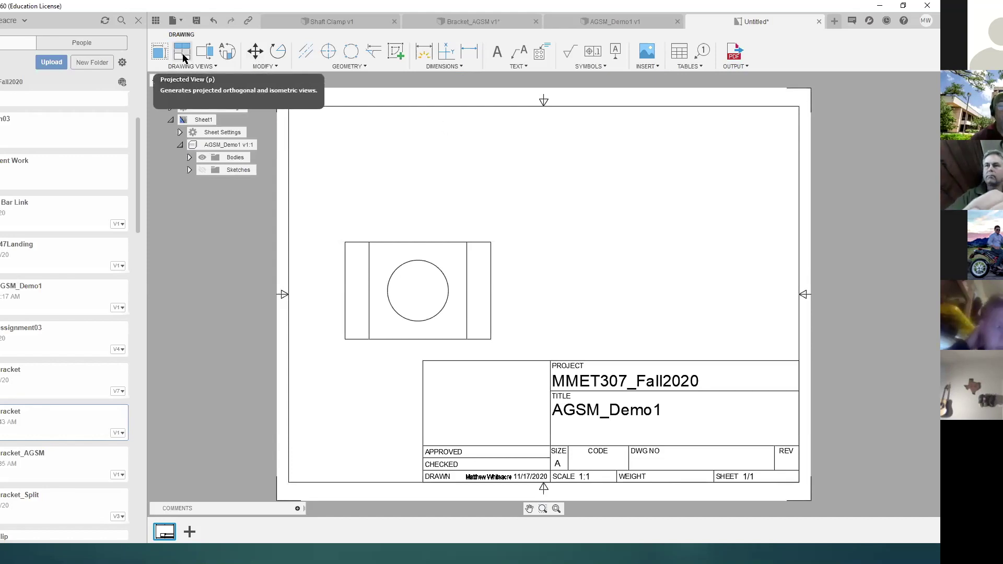
Project a top view above the front view, a side view to its right and an isometric view diagonally up to the right.
left_click(183, 57)
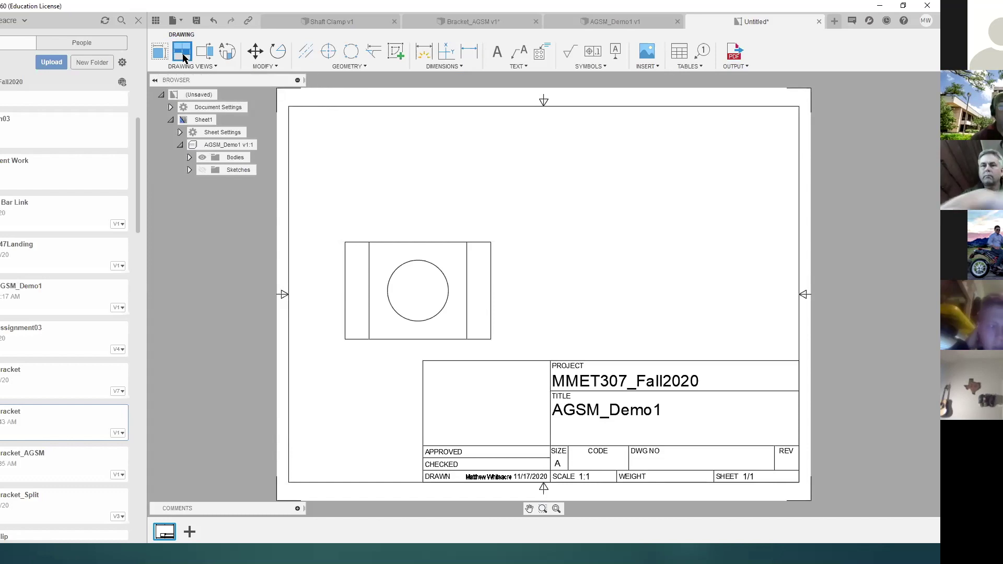
left_click(406, 272)
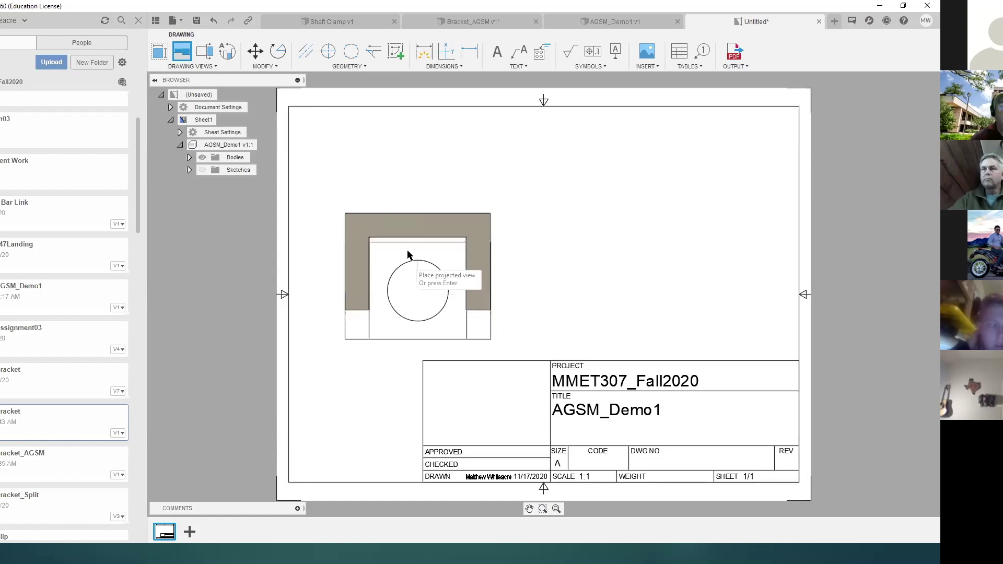
left_click(412, 161)
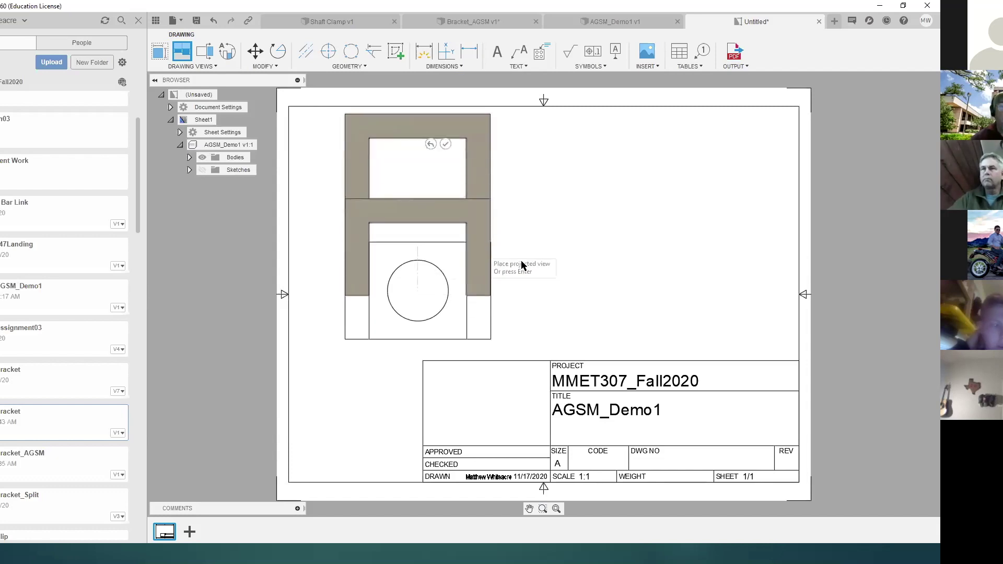
left_click(609, 290)
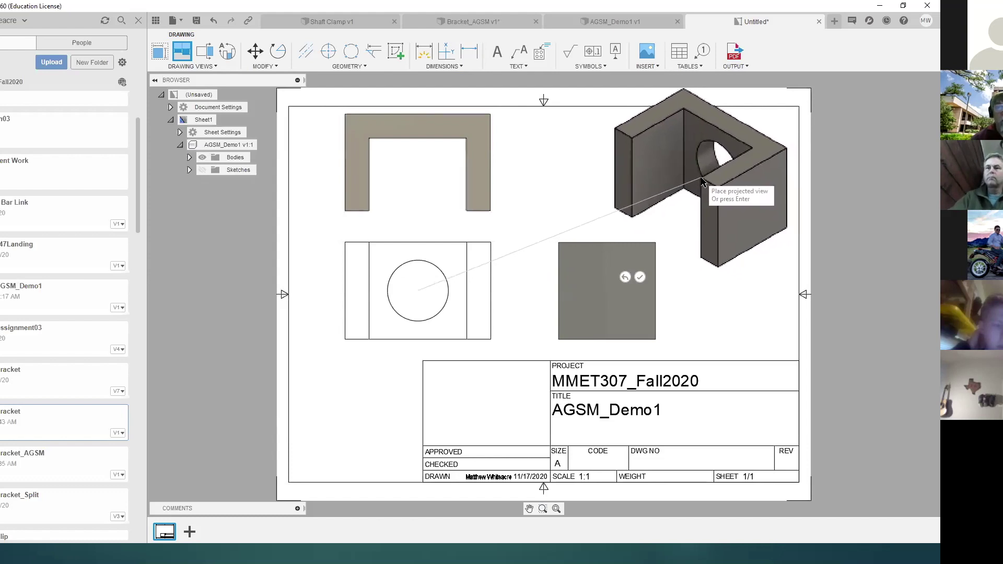
left_click(703, 182)
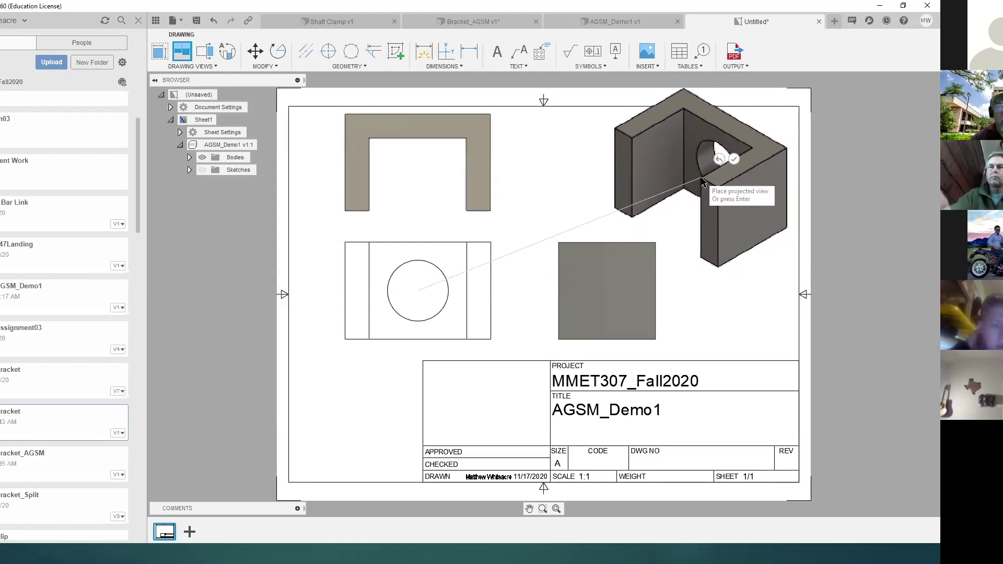
left_click(734, 160)
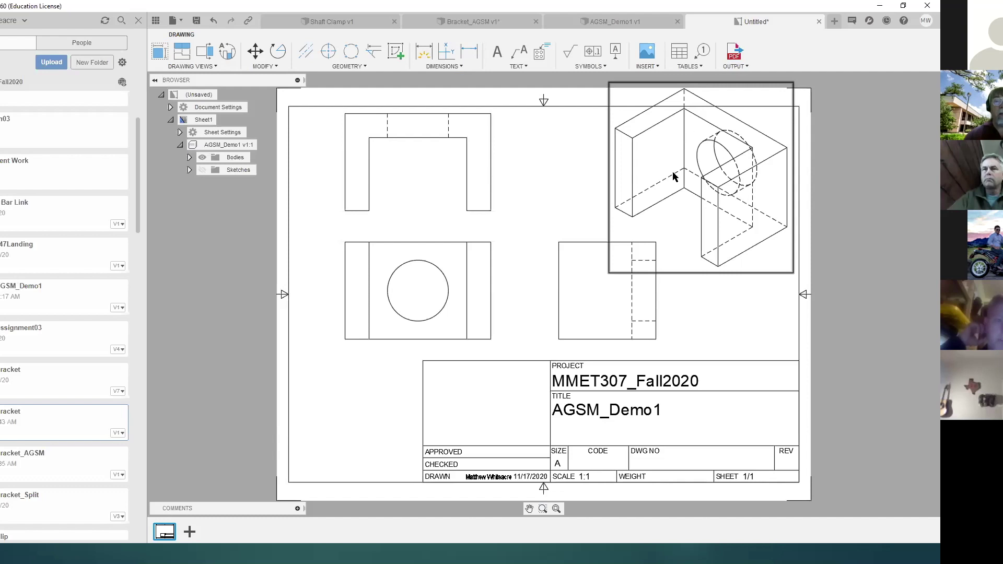
Edit the isometric view to use the shaded style, trying Visible Edges along the way.
right_click(741, 313)
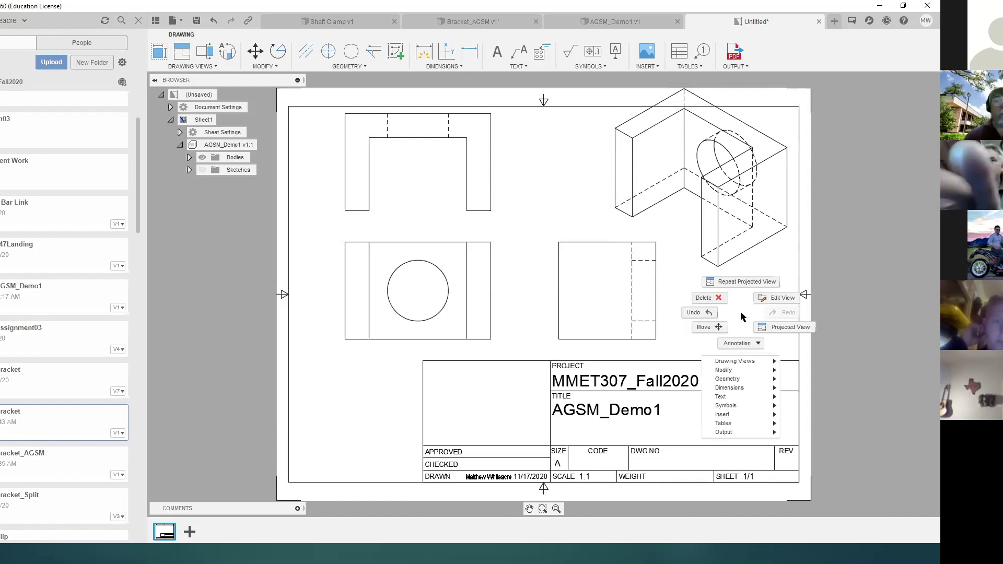
left_click(784, 302)
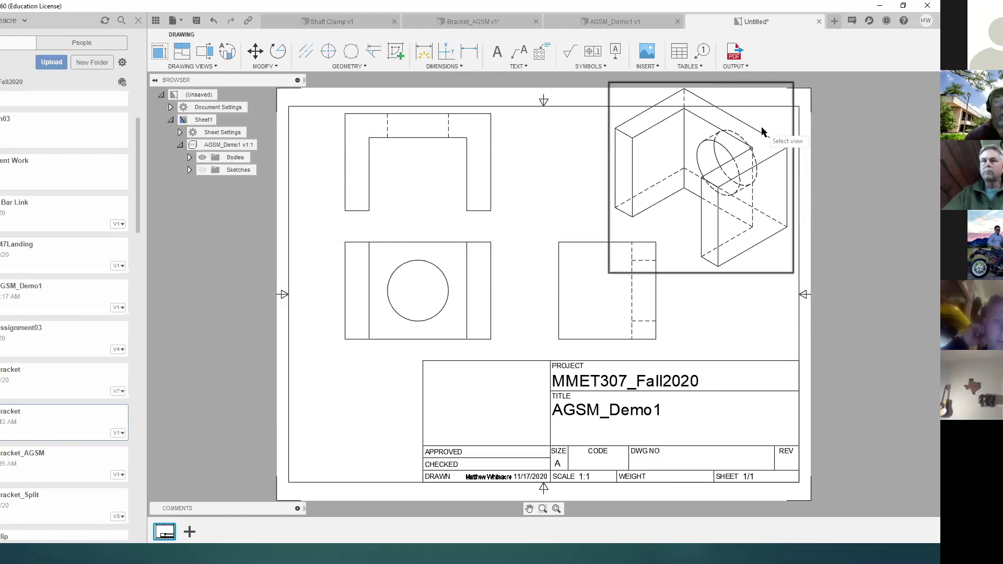
left_click(762, 145)
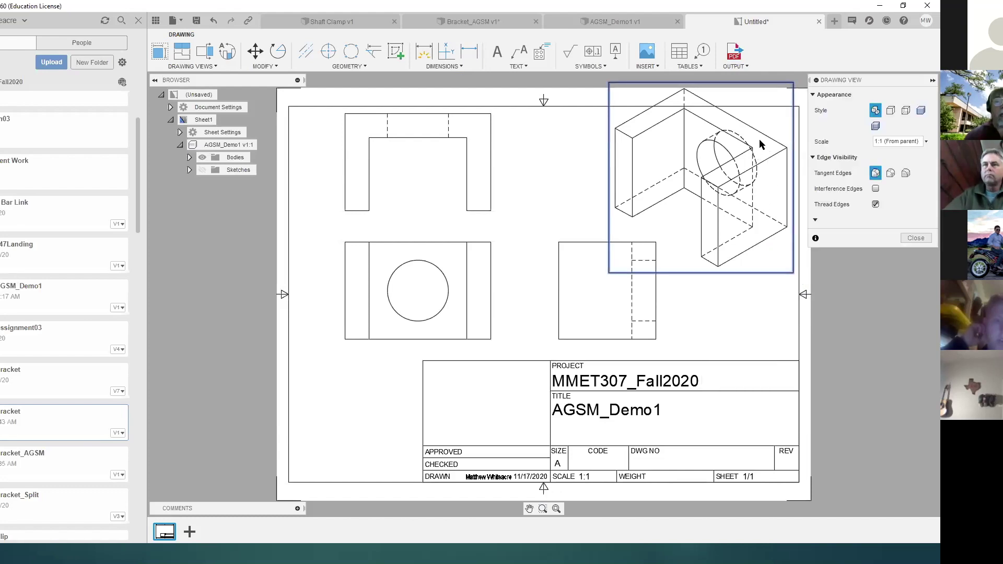
left_click(921, 111)
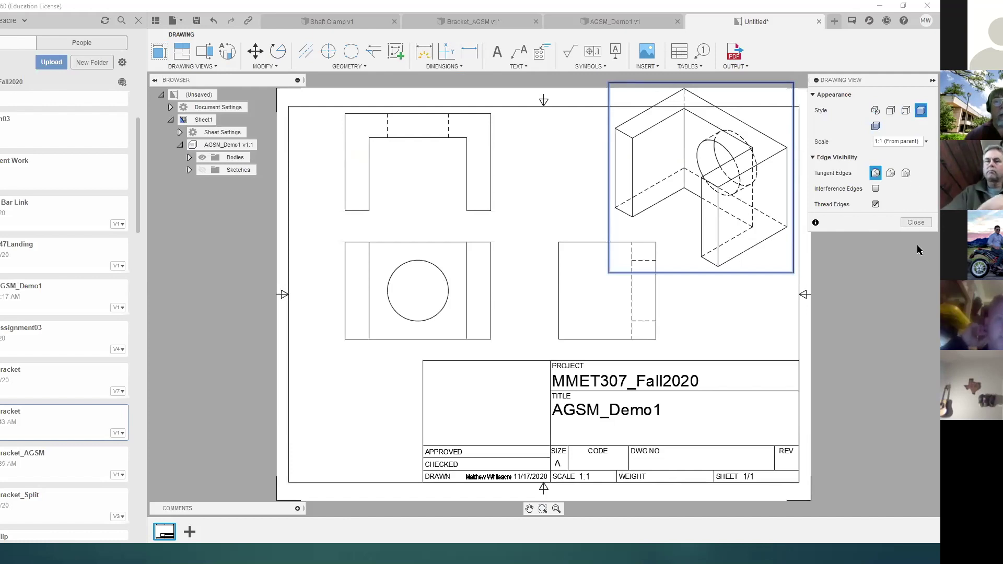
left_click(891, 111)
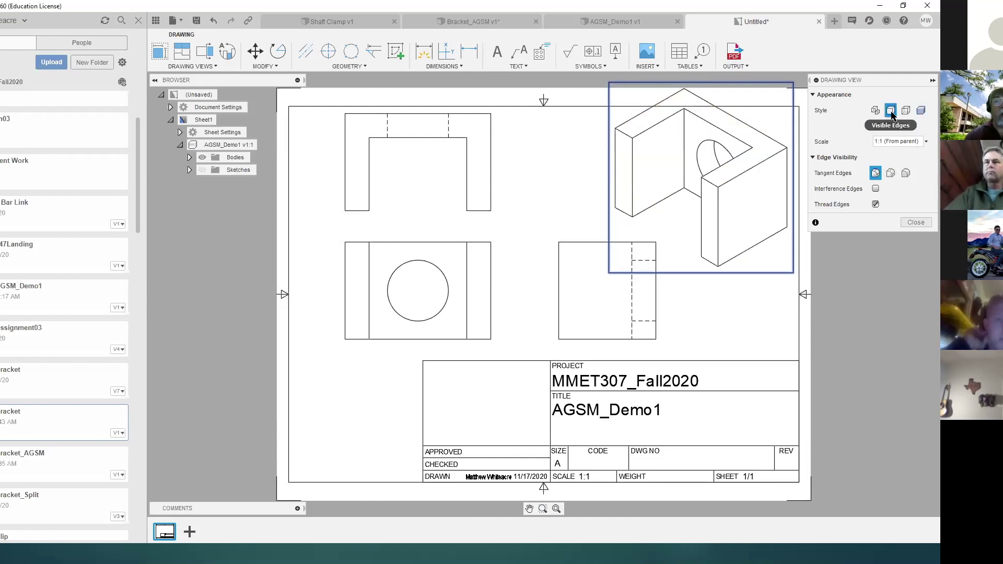
left_click(921, 111)
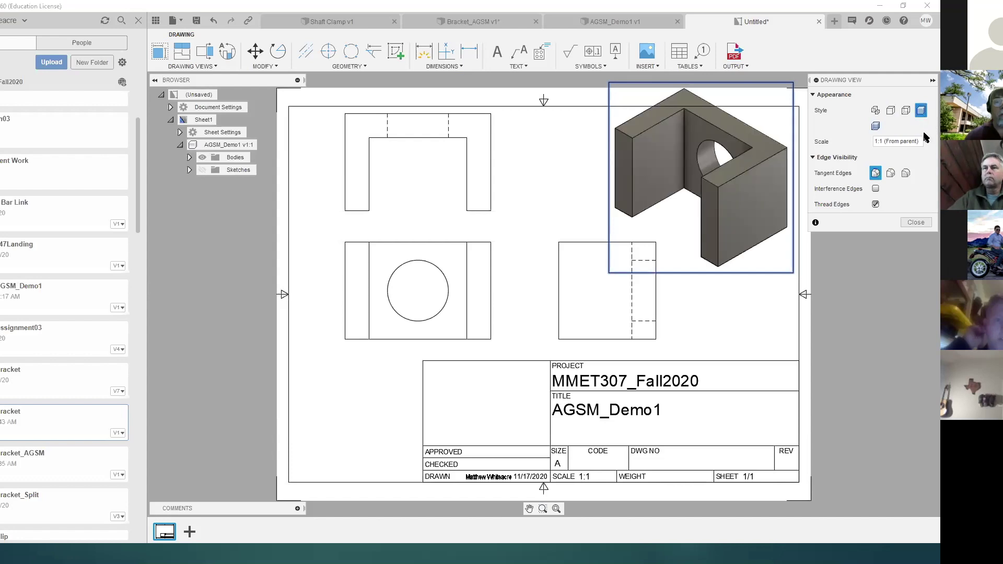
Set the isometric view's scale to 1:2 and finish editing it.
left_click(912, 141)
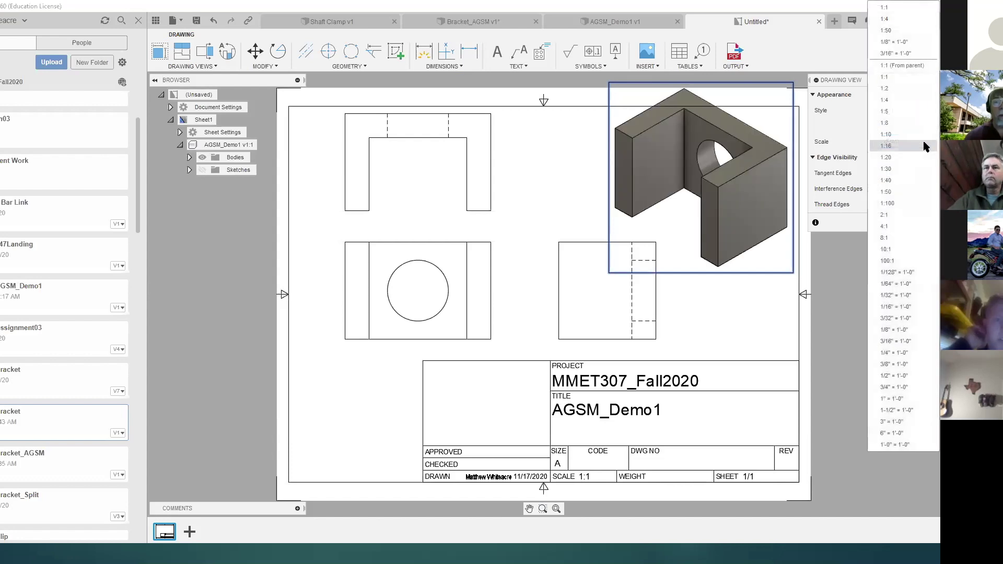
left_click(902, 89)
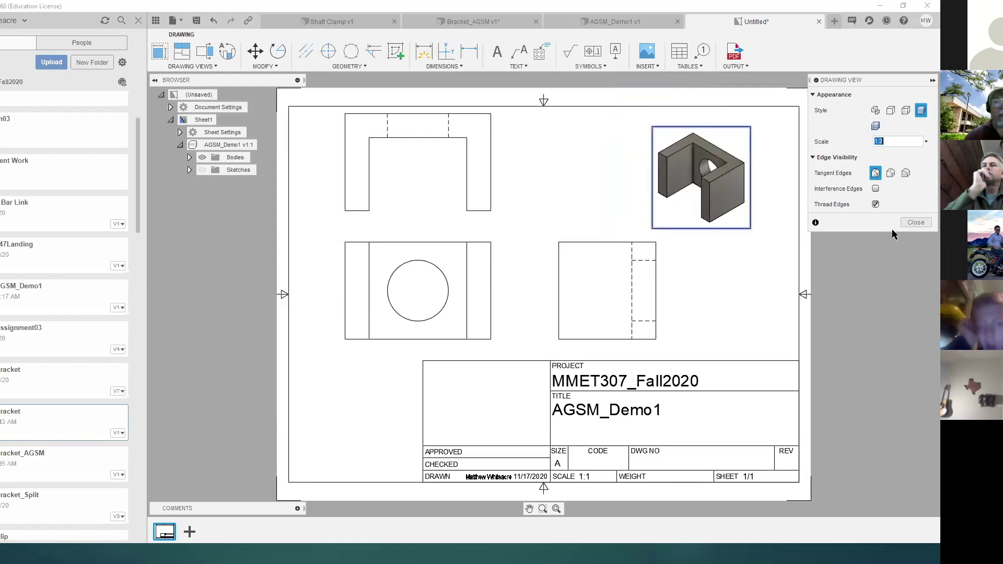
left_click(916, 222)
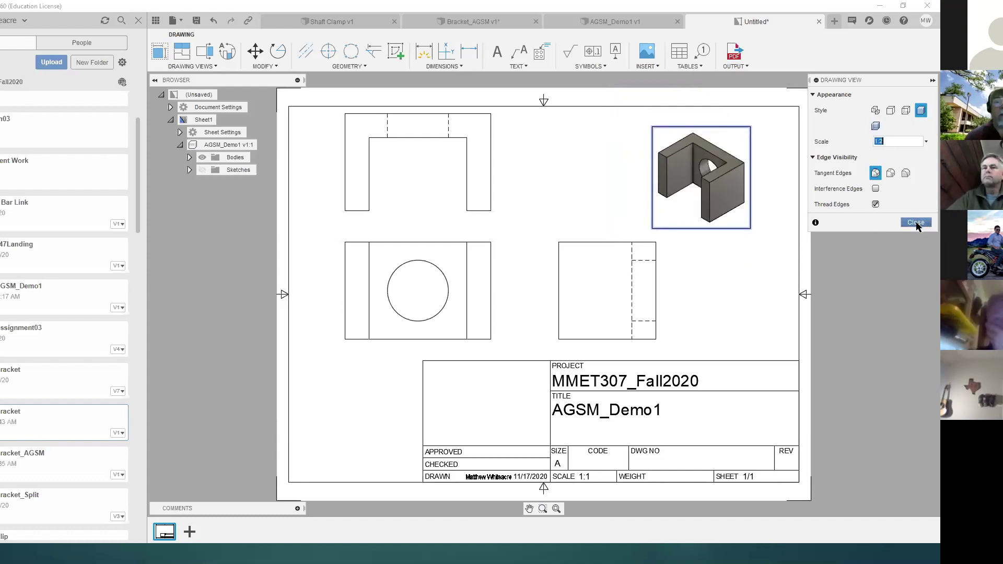
left_click(915, 222)
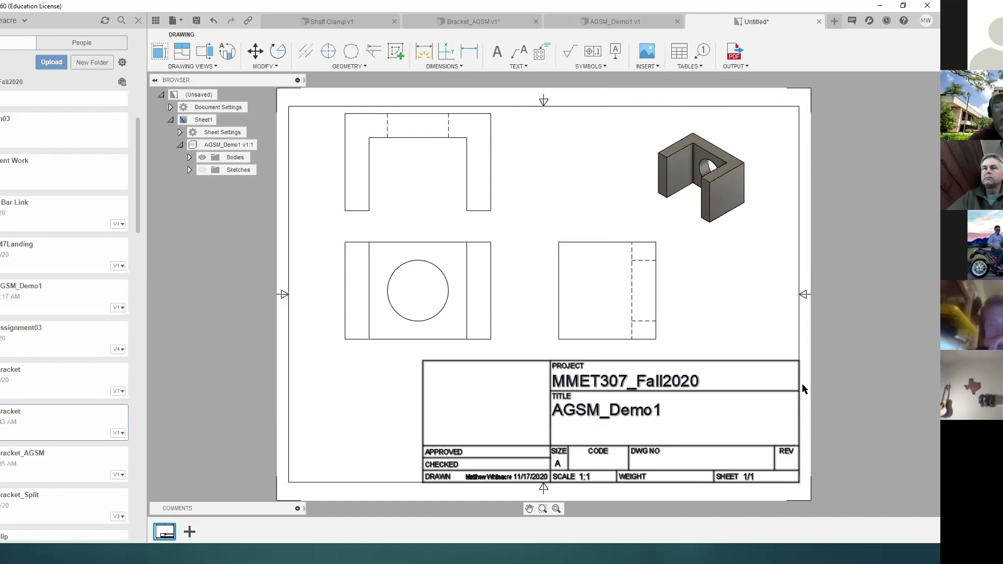
Hide the sheet's title block, and switch the sheet border off and back on.
left_click(180, 133)
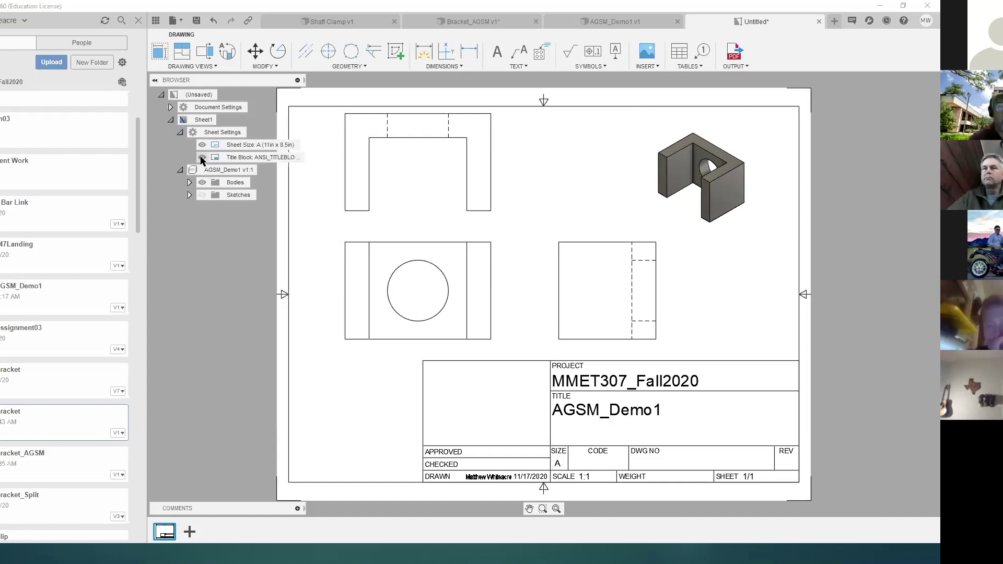
left_click(200, 158)
left_click(202, 158)
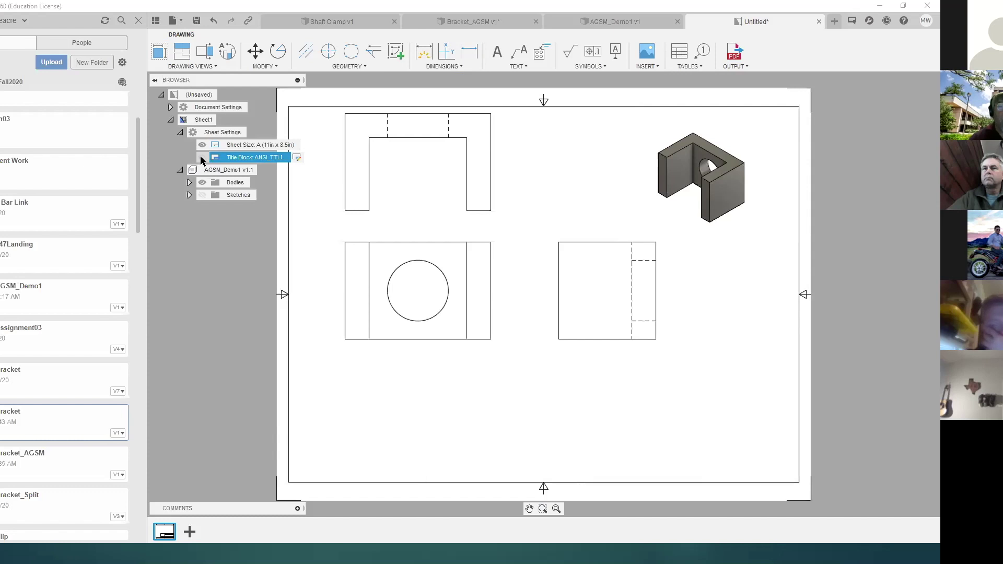
left_click(202, 158)
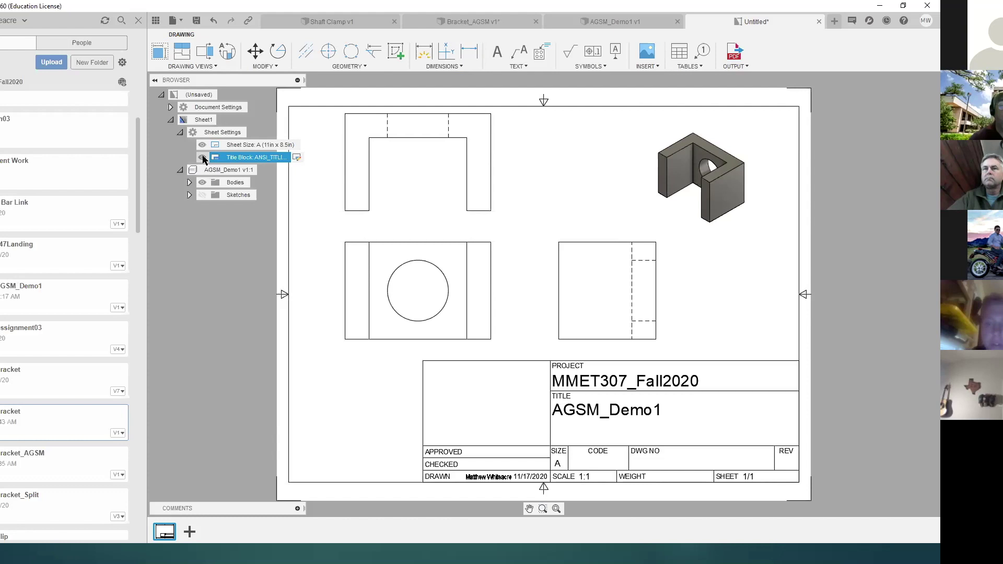
left_click(203, 158)
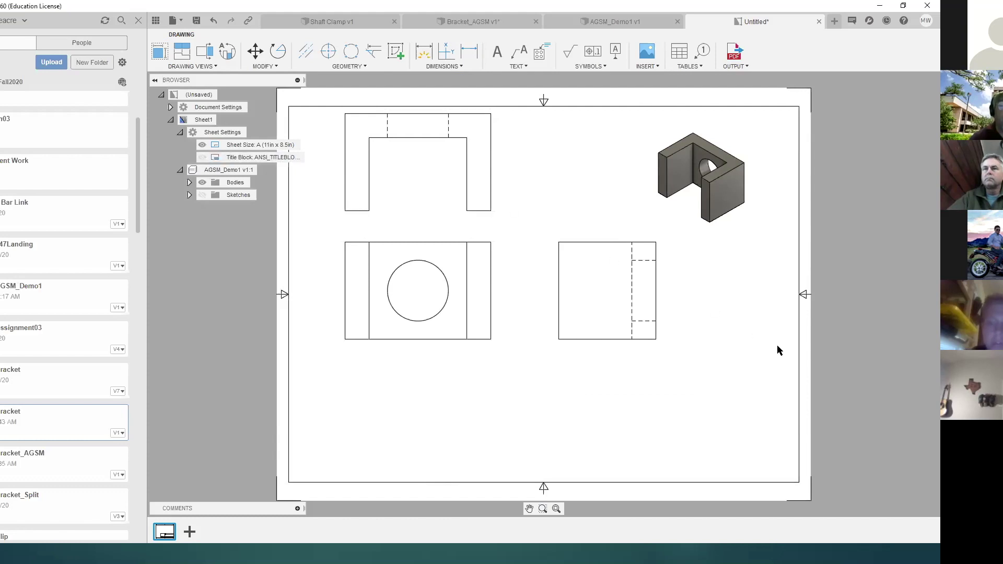
left_click(202, 146)
left_click(203, 146)
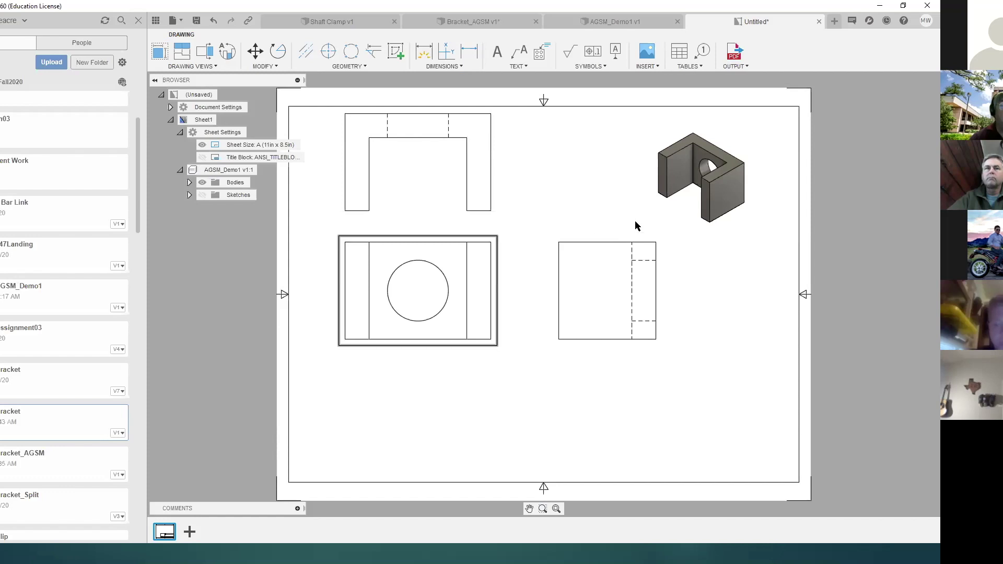
Move the front view down into the freed space and the side view farther to the right.
left_click(428, 291)
left_click_drag(418, 295, 418, 351)
left_click(607, 344)
left_click_drag(608, 345, 673, 345)
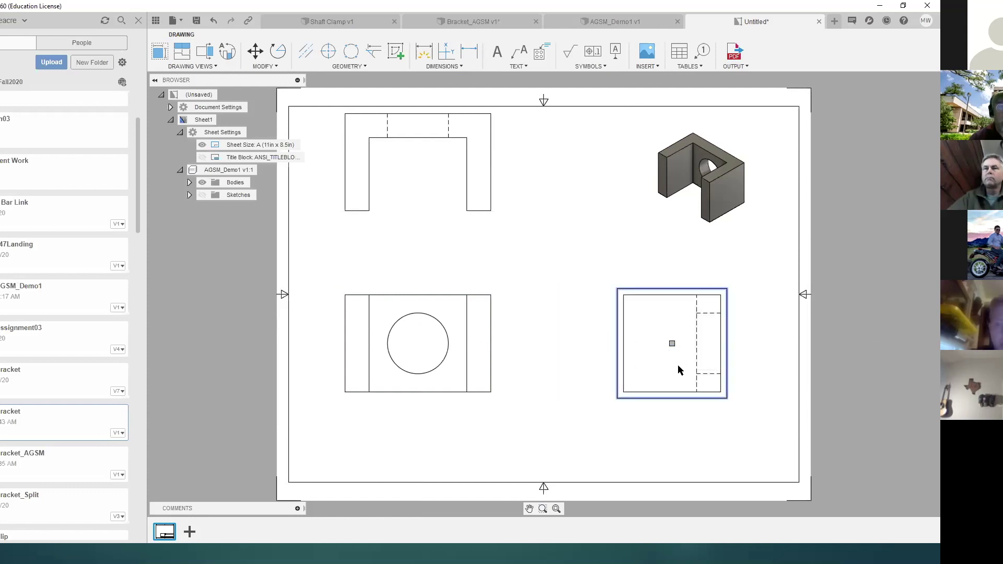
left_click(572, 401)
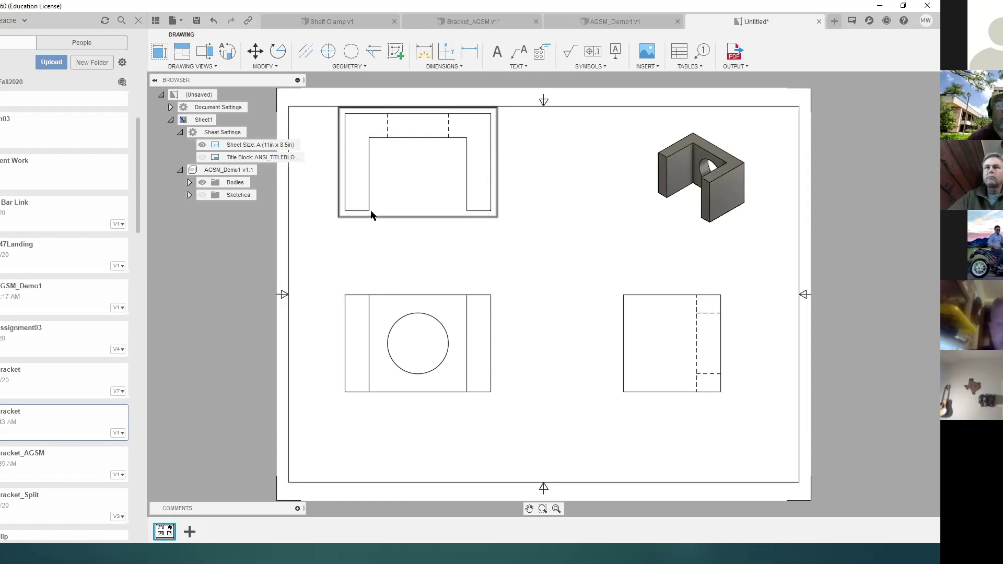
Dimension the full vertical length of the top view's right outer edge, placing the dimension to the right of the view.
left_click(469, 57)
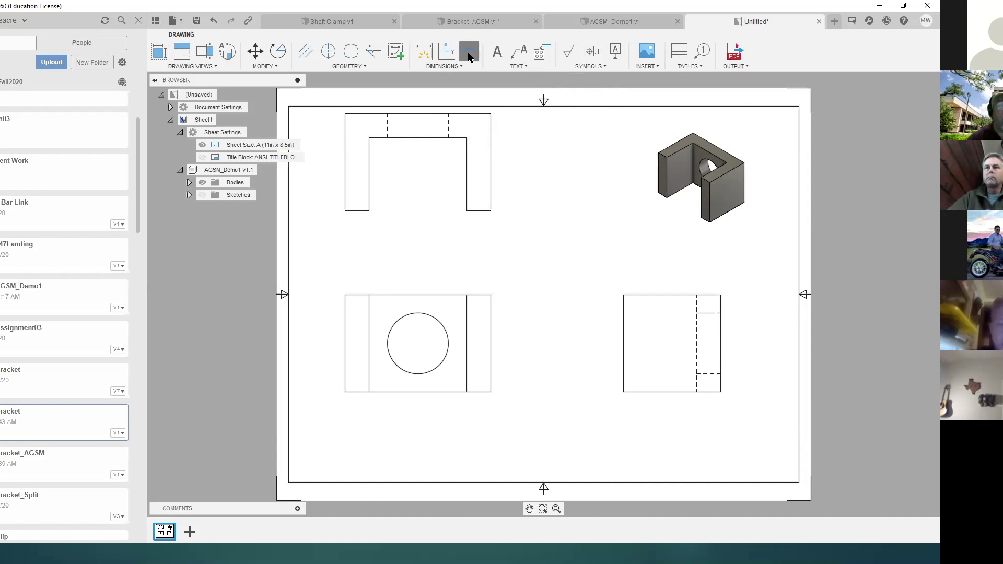
left_click(491, 114)
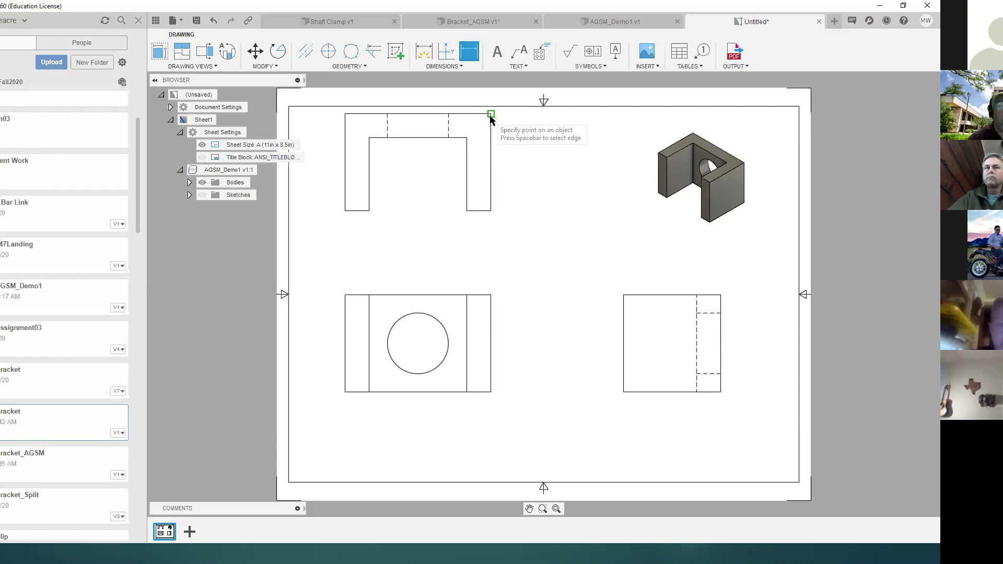
left_click(492, 211)
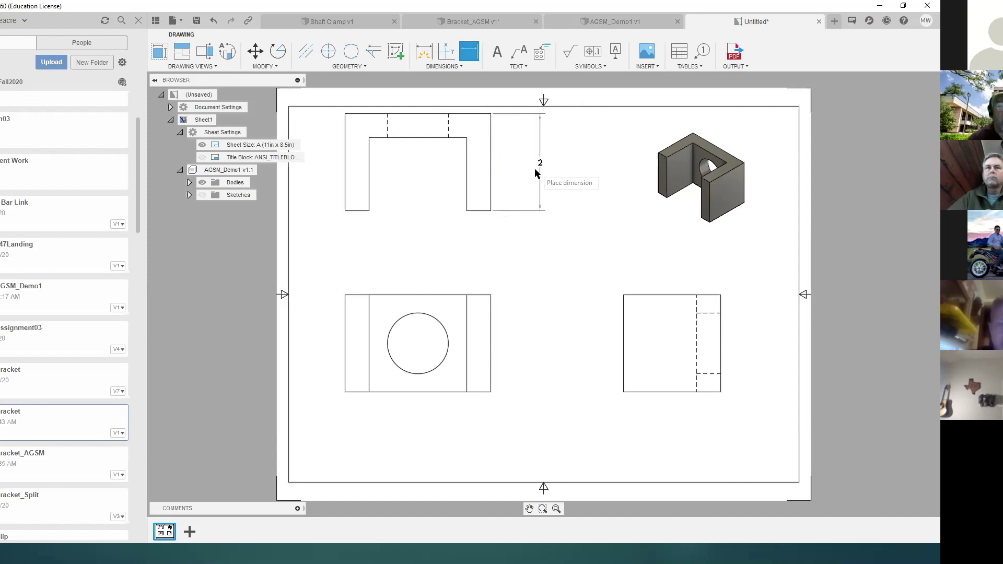
left_click(541, 166)
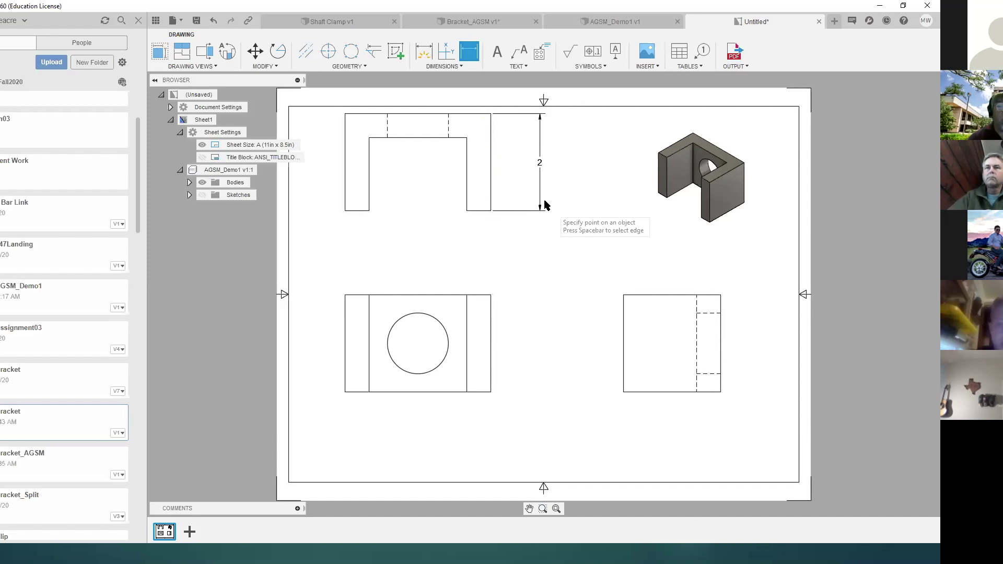
Dimension the back wall's thickness in the top view, placing the dimension between the outer edge and the overall depth dimension.
left_click(491, 115)
left_click(467, 138)
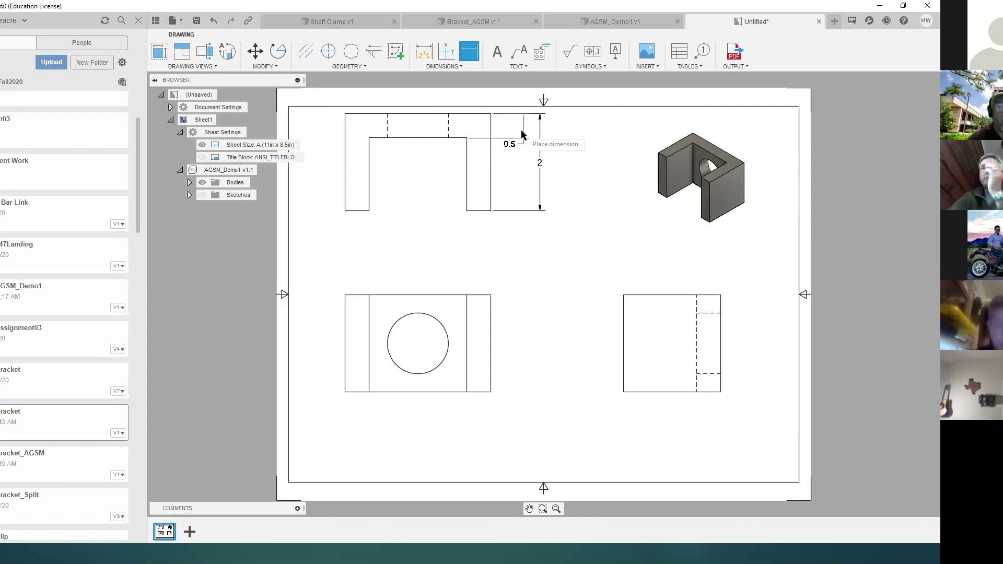
left_click(523, 135)
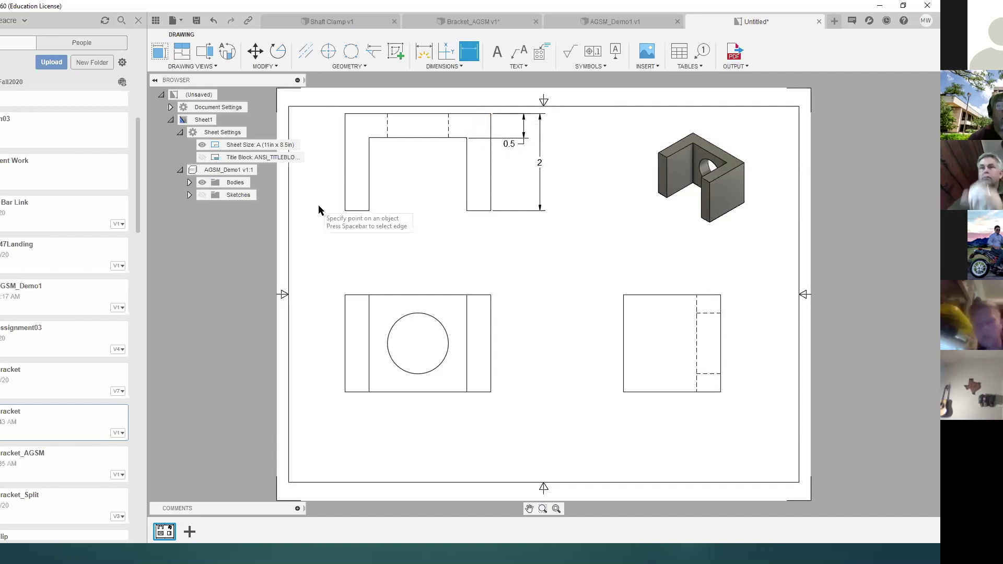
Dimension the thickness of both legs of the top view, placing each dimension just below its leg.
left_click(345, 211)
left_click(369, 211)
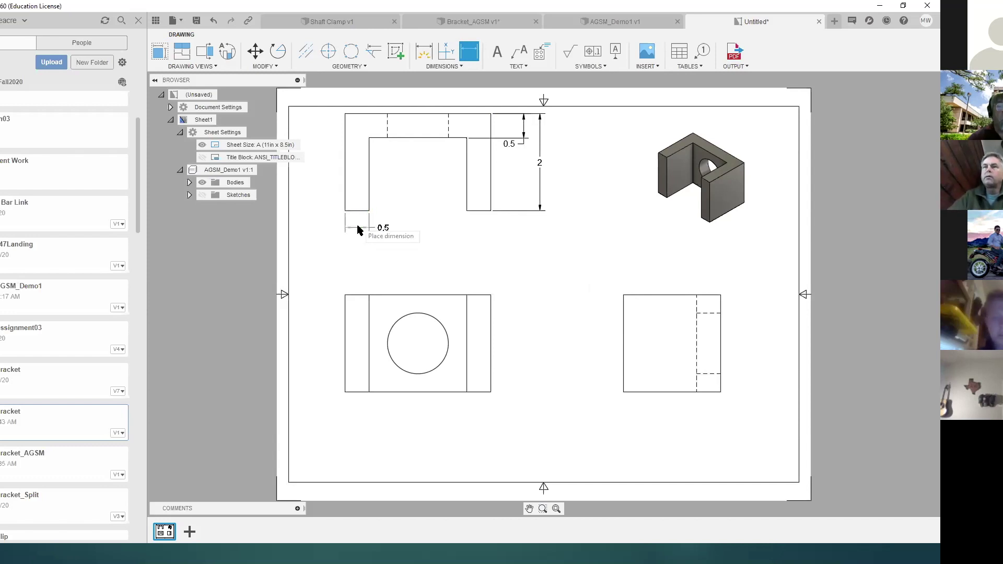
left_click(376, 225)
left_click(466, 211)
left_click(491, 211)
left_click(486, 228)
Dimension the top view's overall width between the outer leg corners, placing it below the leg thickness dimensions.
left_click(346, 211)
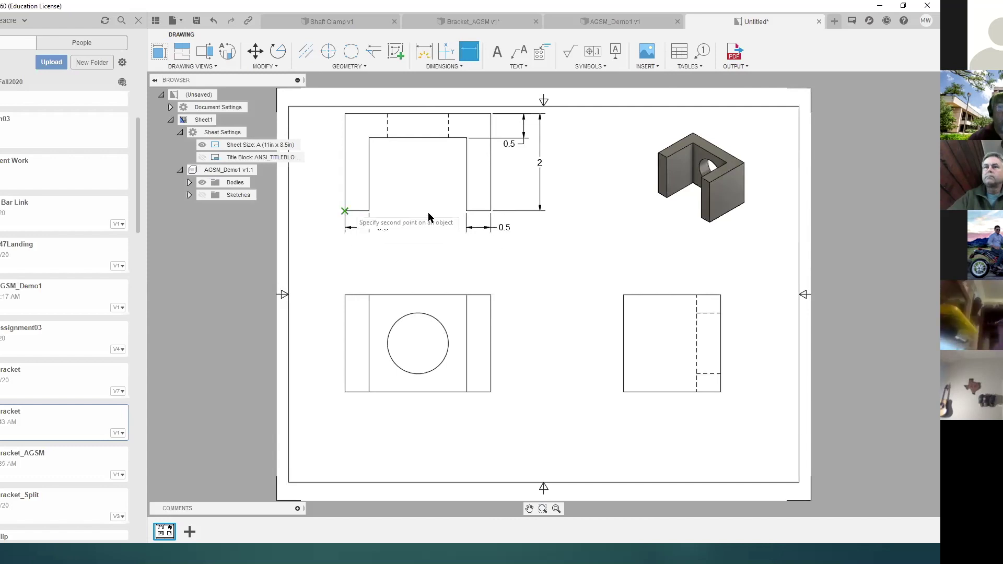
left_click(491, 211)
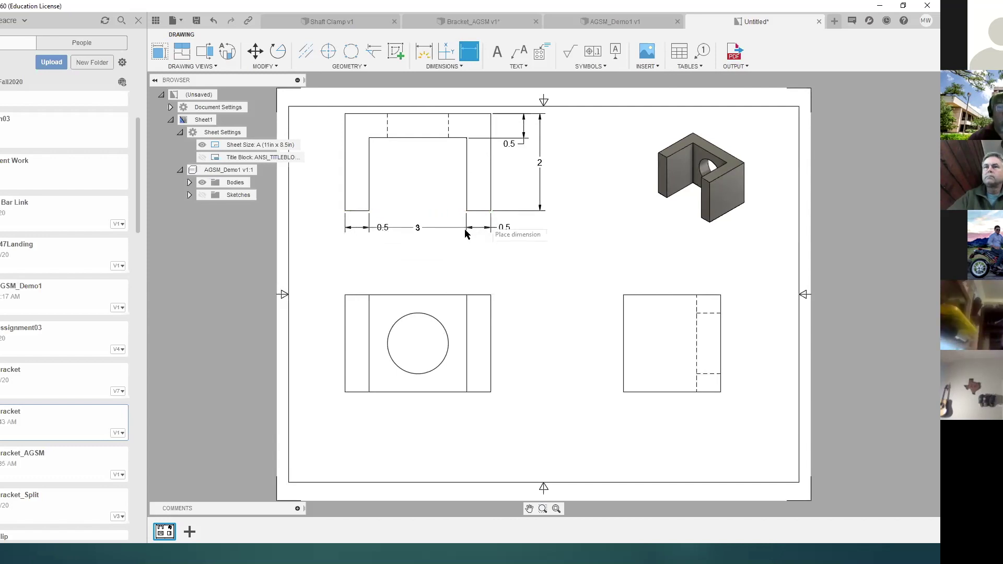
left_click(442, 249)
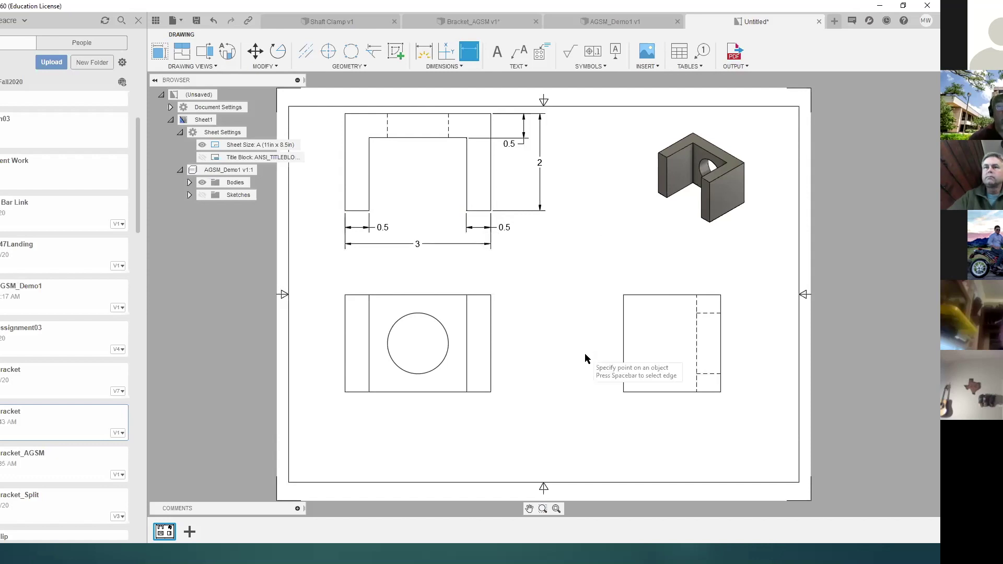
Dimension the full height of the front view's right outer edge, placing the dimension to the right of the view.
left_click(492, 391)
left_click(491, 295)
left_click(540, 348)
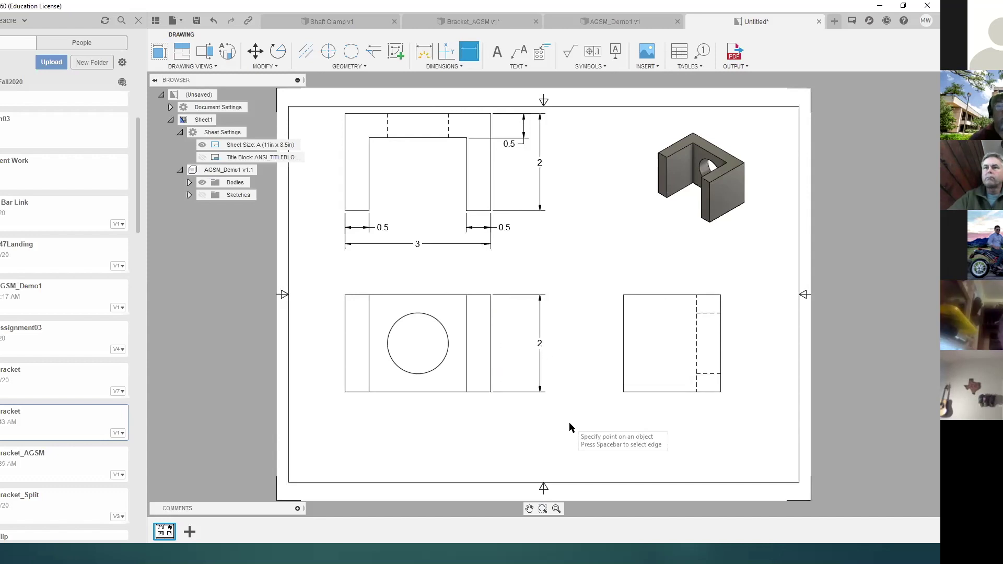
Locate the hole in the front view with a horizontal dimension from the left edge and a vertical dimension from the bottom edge.
left_click(345, 296)
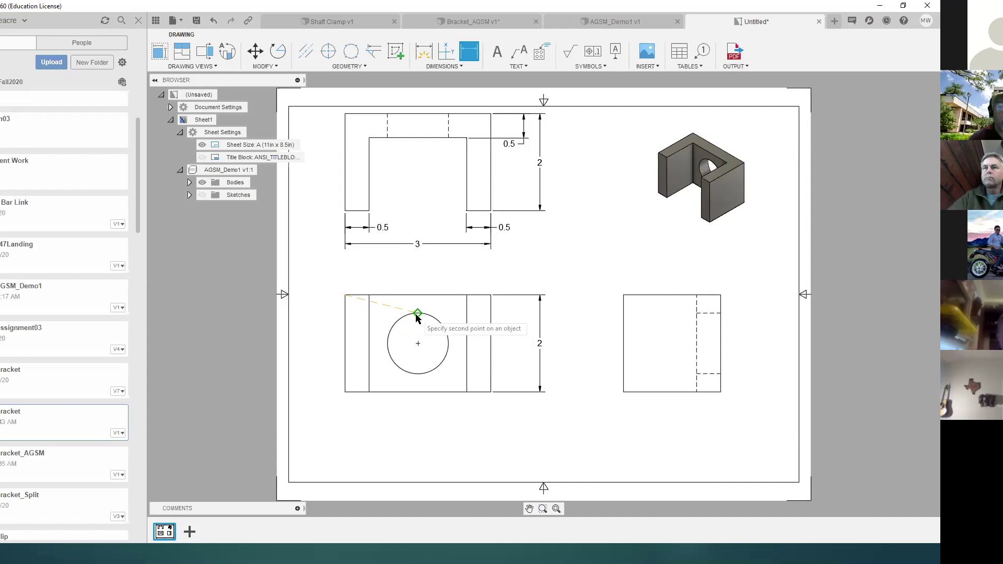
left_click(417, 316)
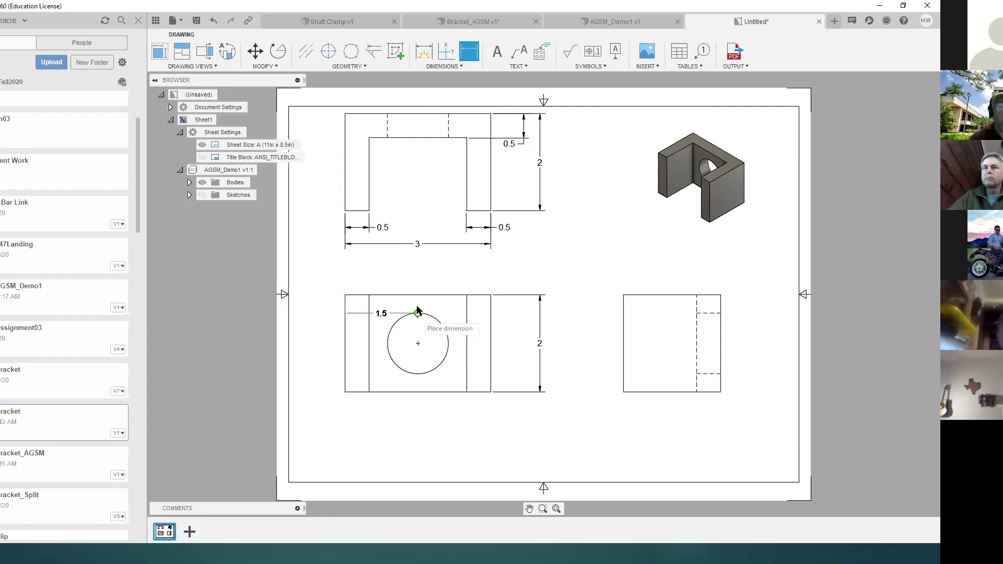
left_click(392, 276)
left_click(491, 392)
left_click(448, 342)
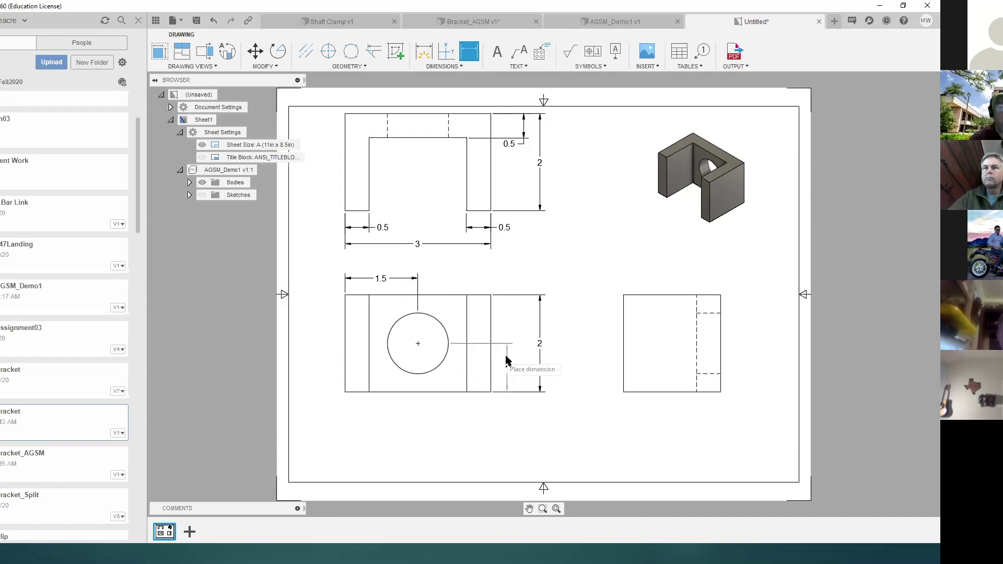
left_click(523, 366)
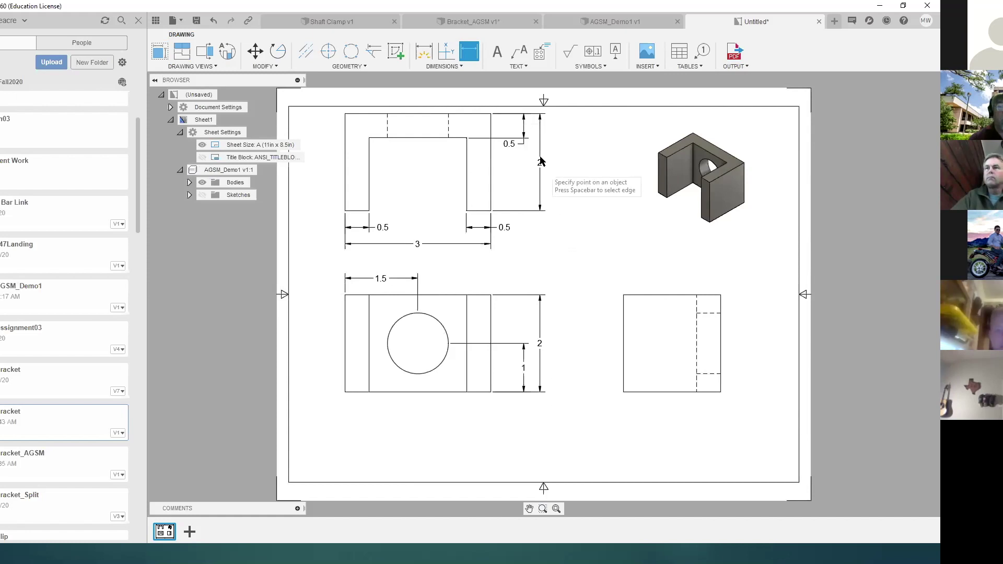
Turn on the display of trailing zeros in the drawing's document settings.
left_click(426, 139)
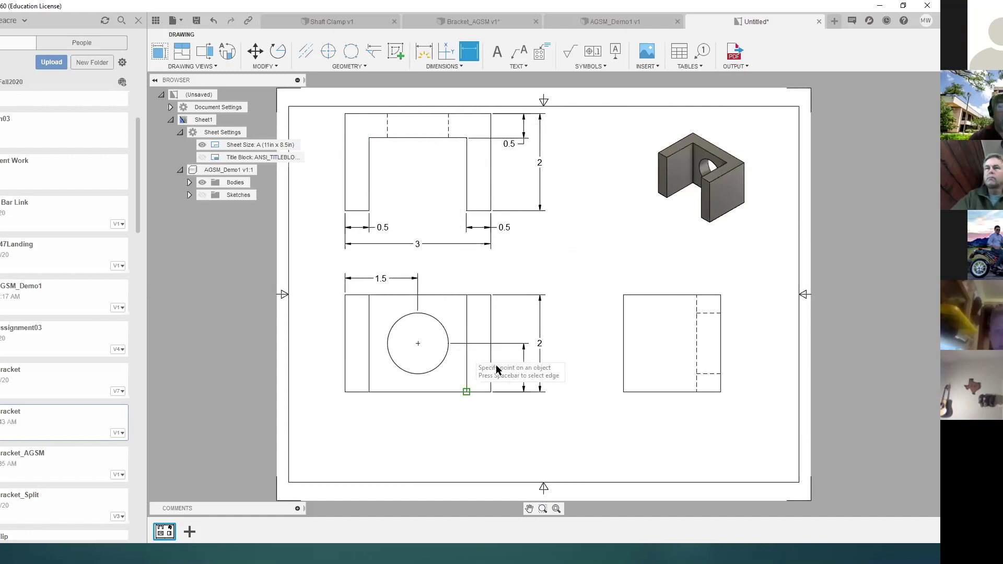
left_click(170, 109)
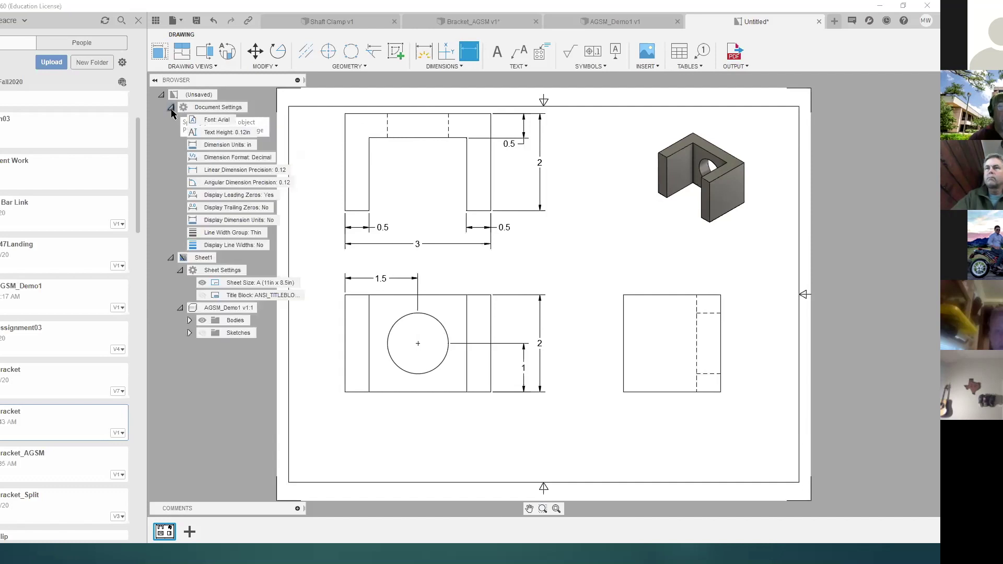
mouse_move(225, 196)
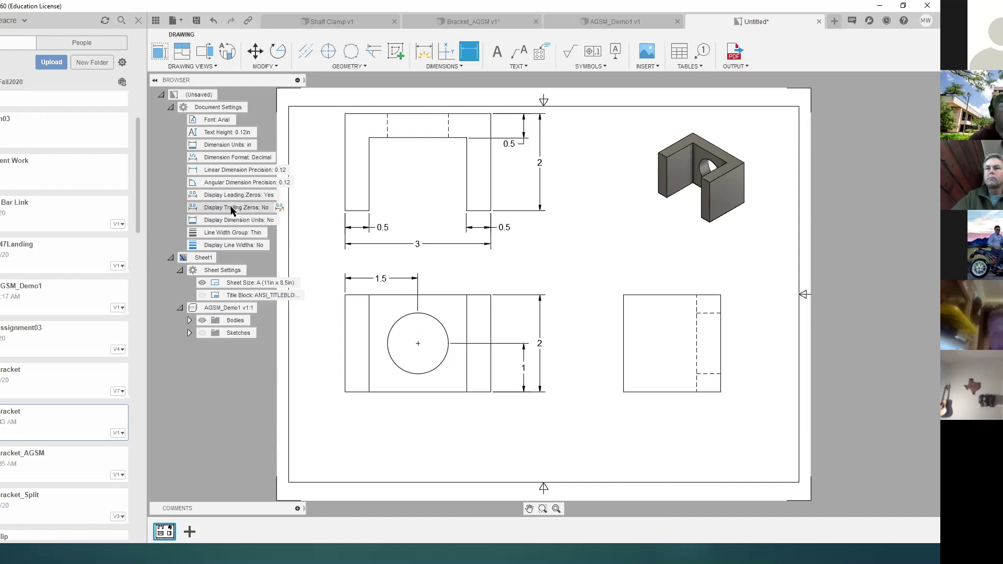
left_click(280, 208)
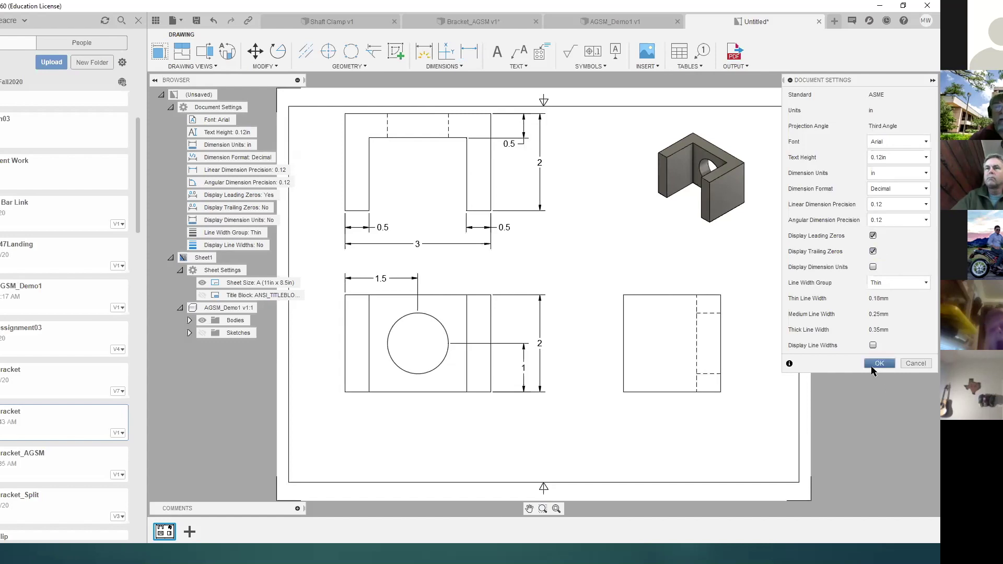
left_click(879, 363)
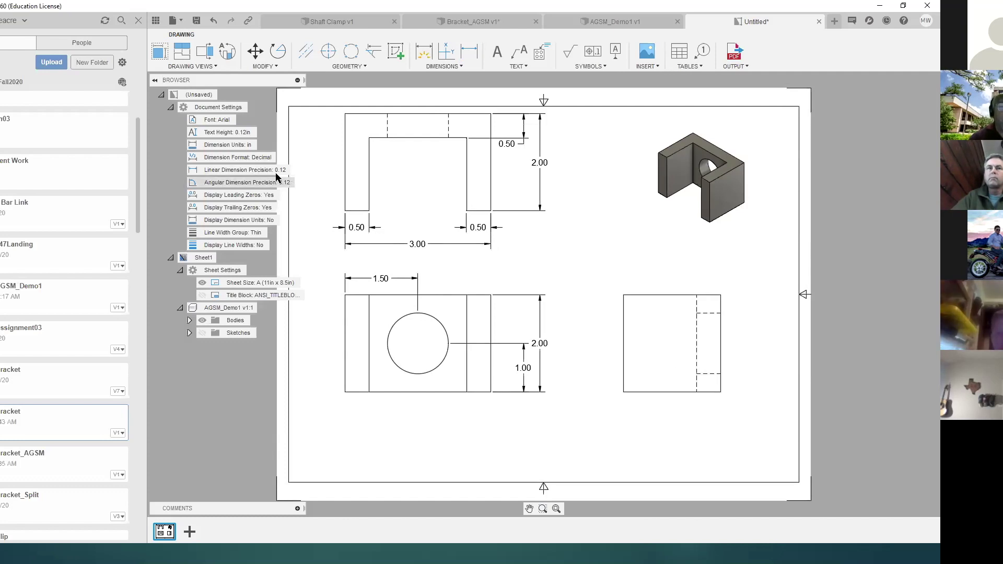
Set the drawing's linear dimension precision to 0.123.
left_click(296, 170)
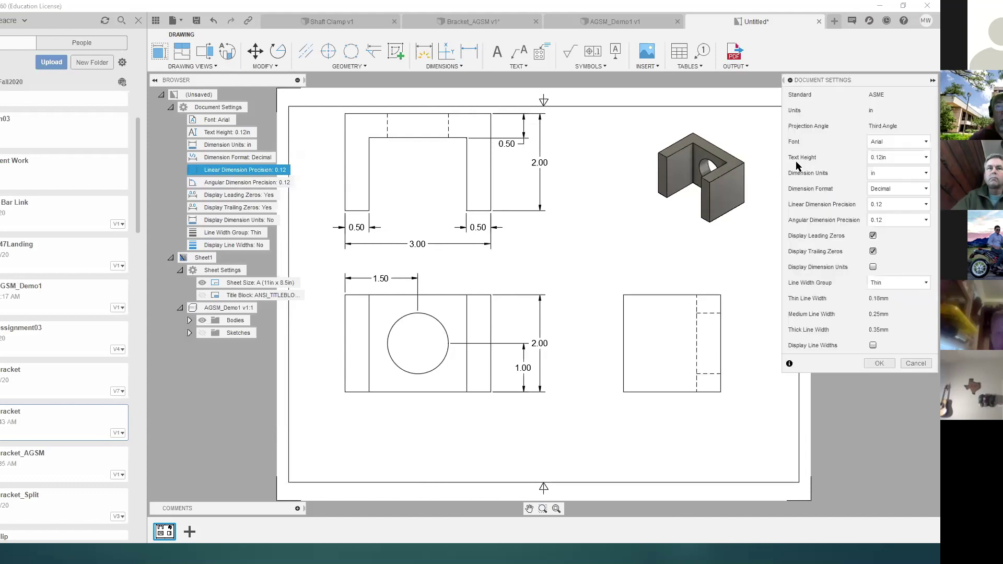
left_click(923, 206)
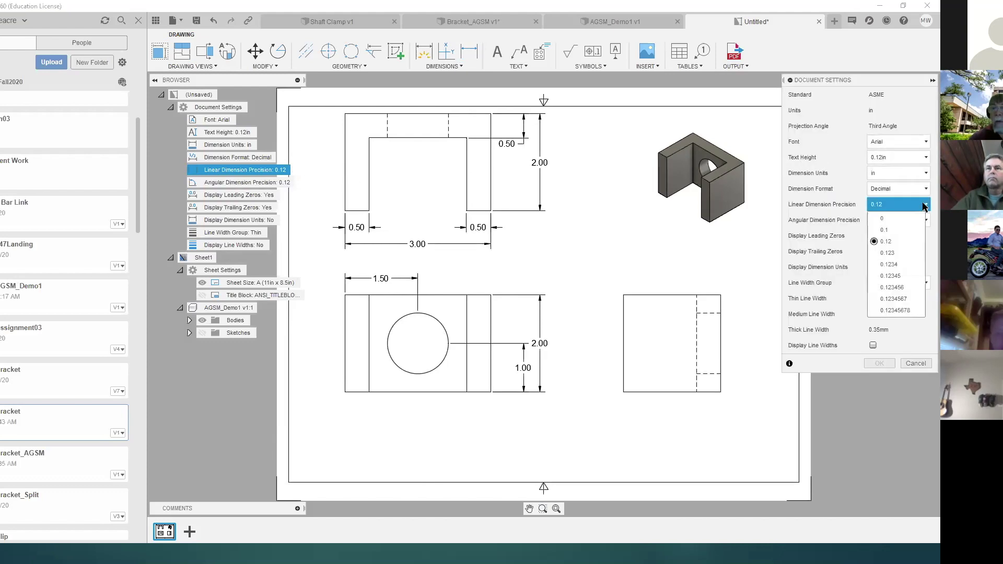
left_click(906, 256)
left_click(883, 363)
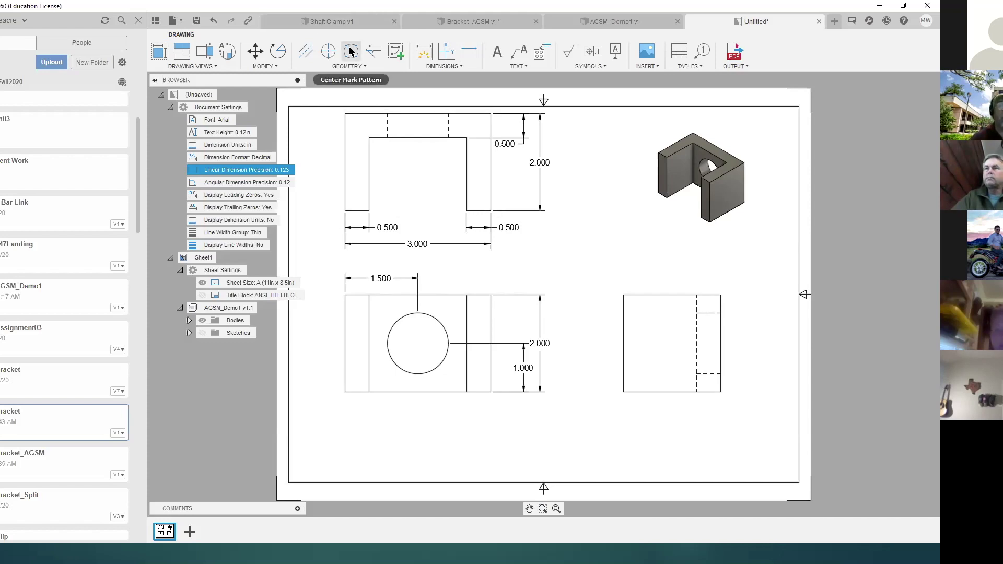
Add centerlines between the hidden hole edges in the top and side views, and a center mark on the front view's hole.
left_click(306, 48)
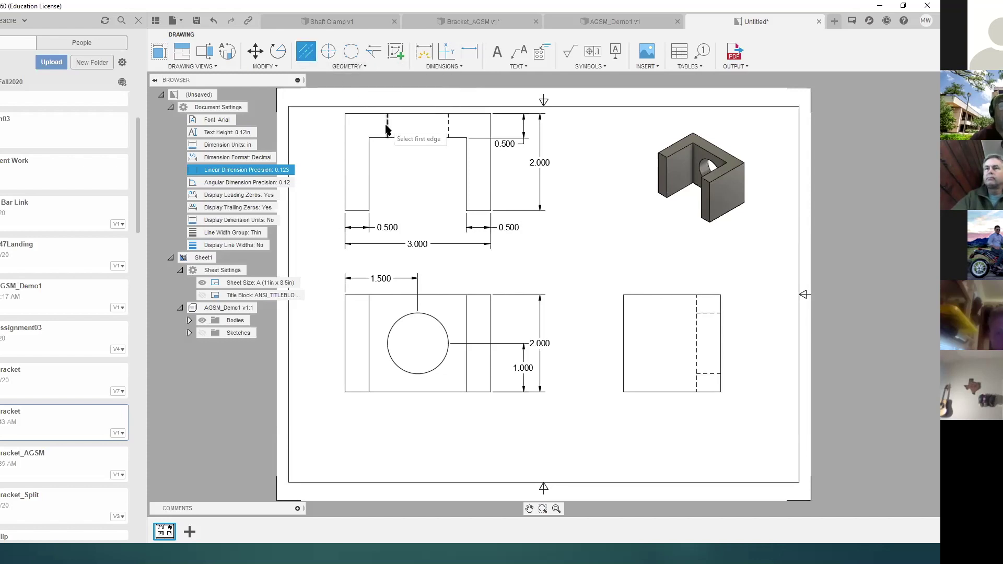
left_click(449, 129)
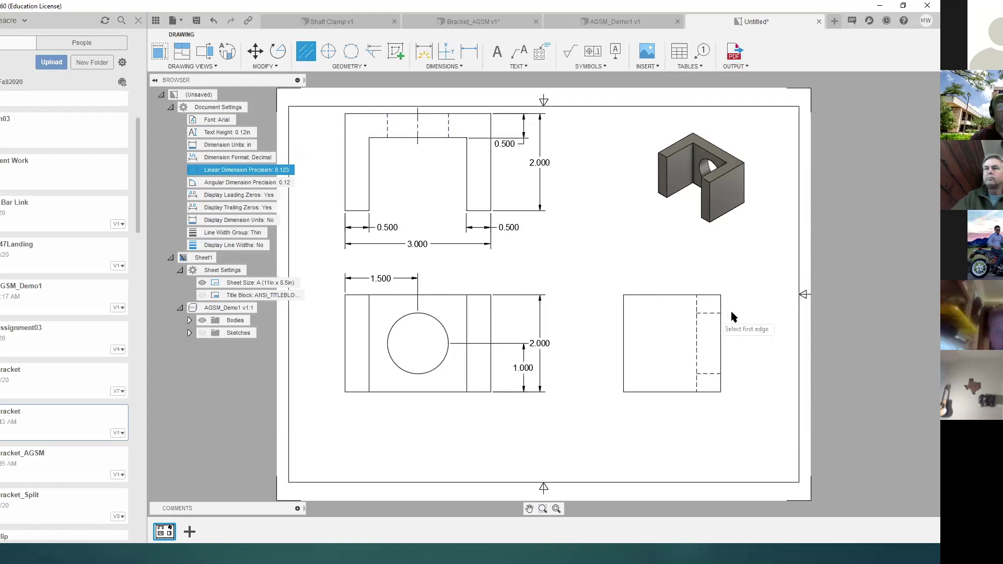
left_click(709, 313)
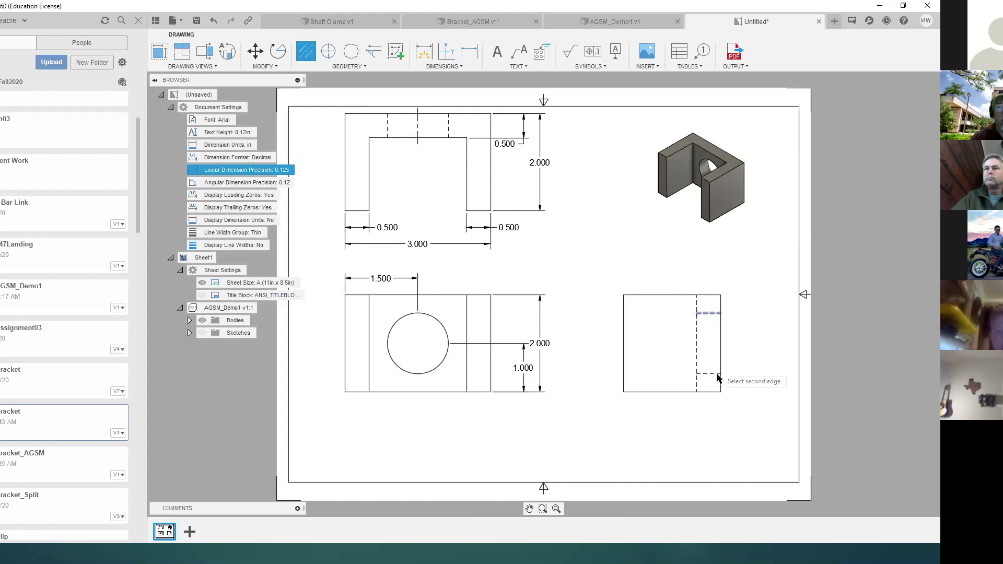
left_click(709, 374)
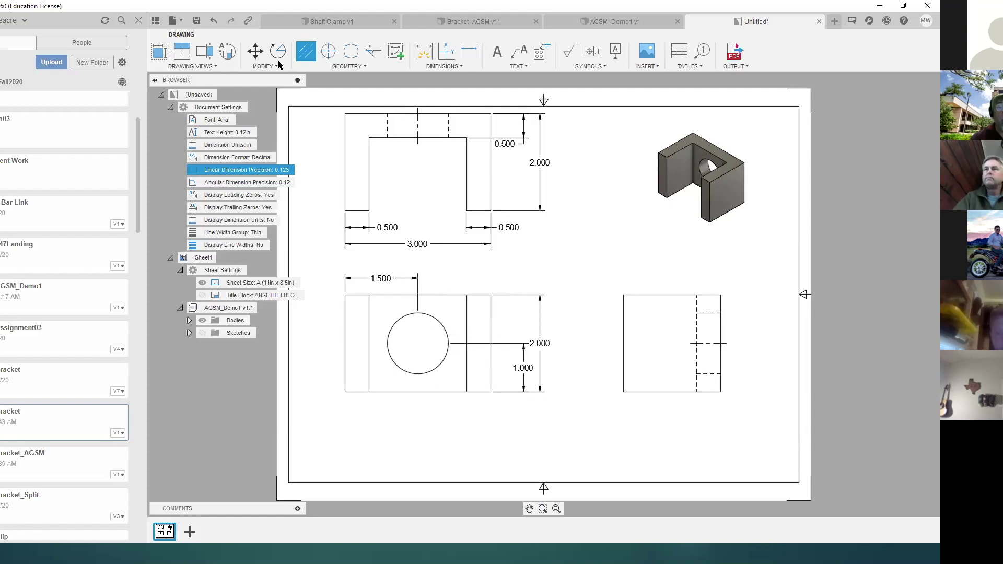
left_click(329, 54)
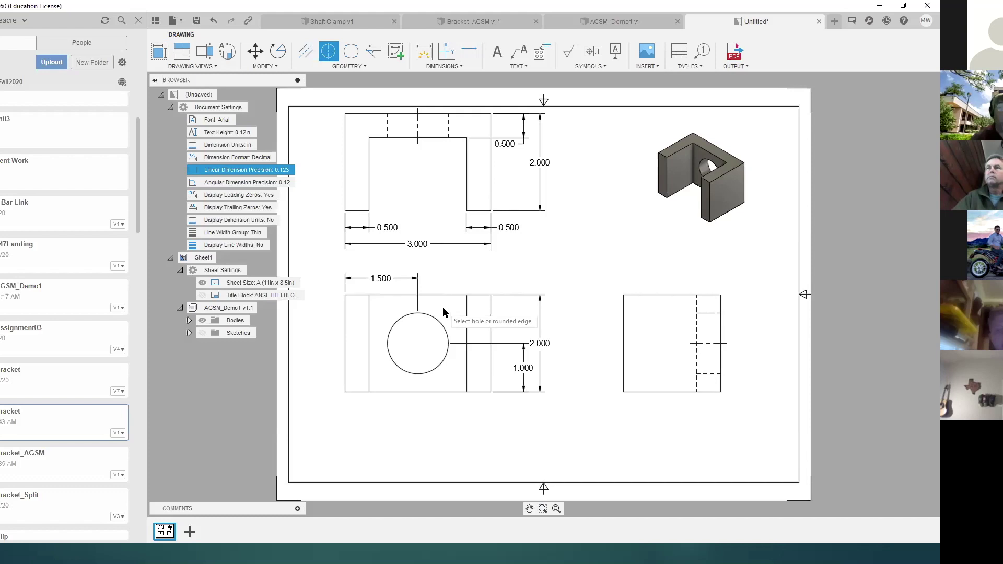
left_click(442, 326)
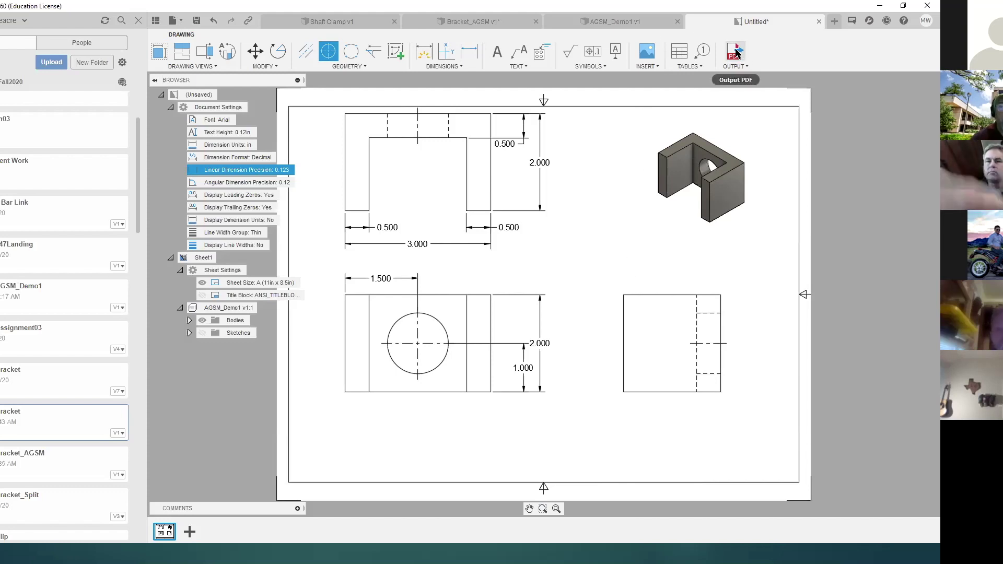
left_click(737, 67)
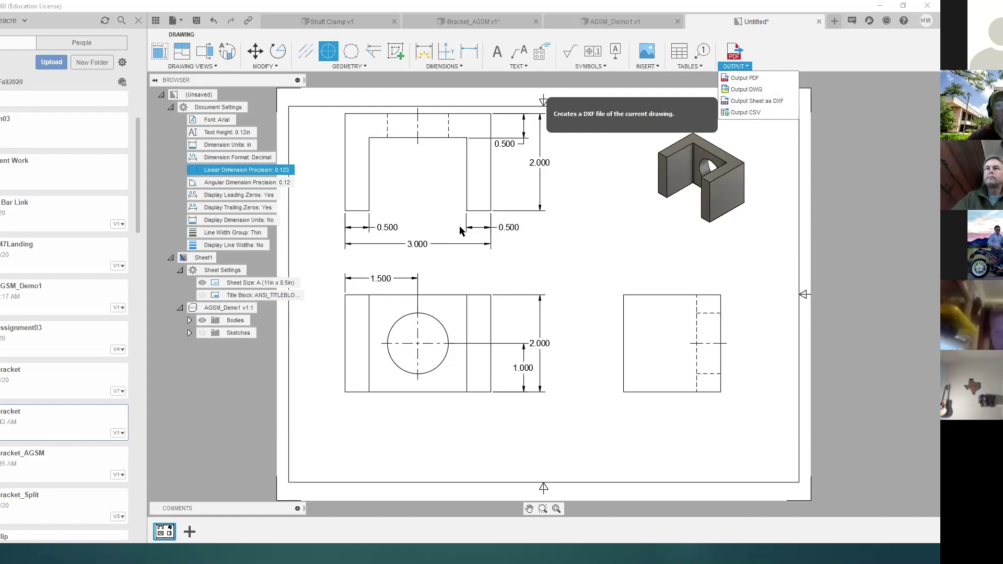
left_click(608, 248)
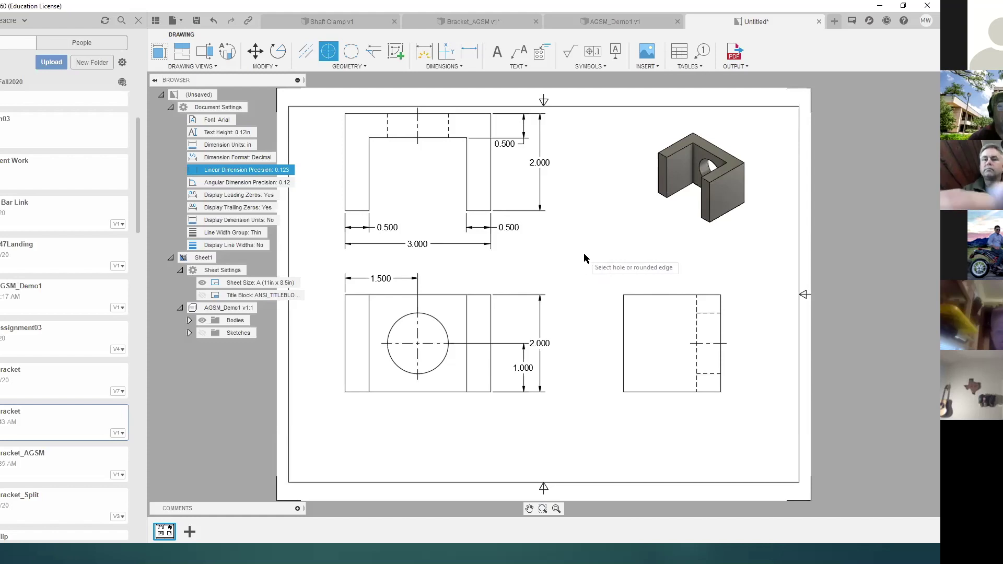
In the AGSM_Demo1 design, set the overall depth of Sketch1's U profile to 1.50 and finish the sketch.
left_click(611, 25)
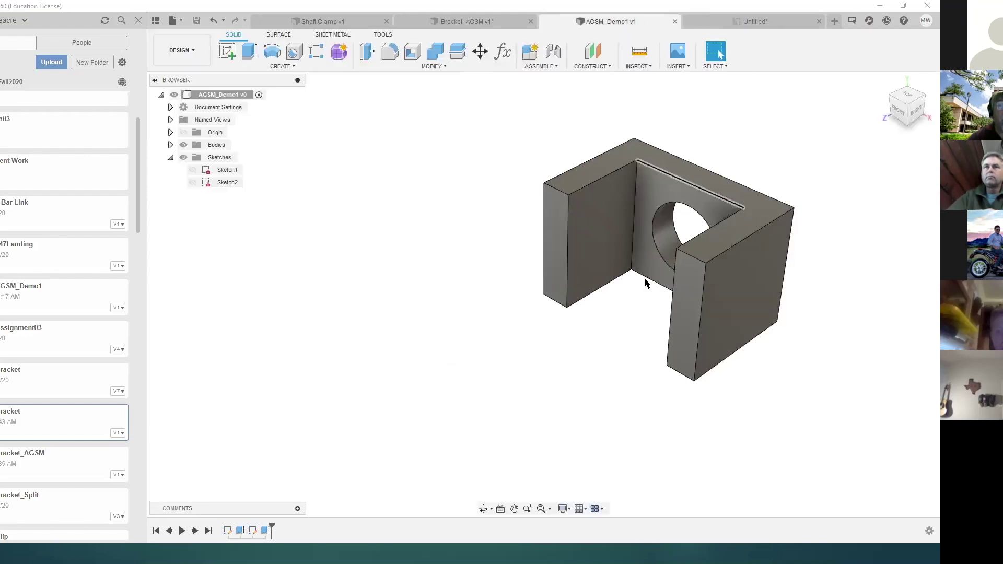
left_click(227, 170)
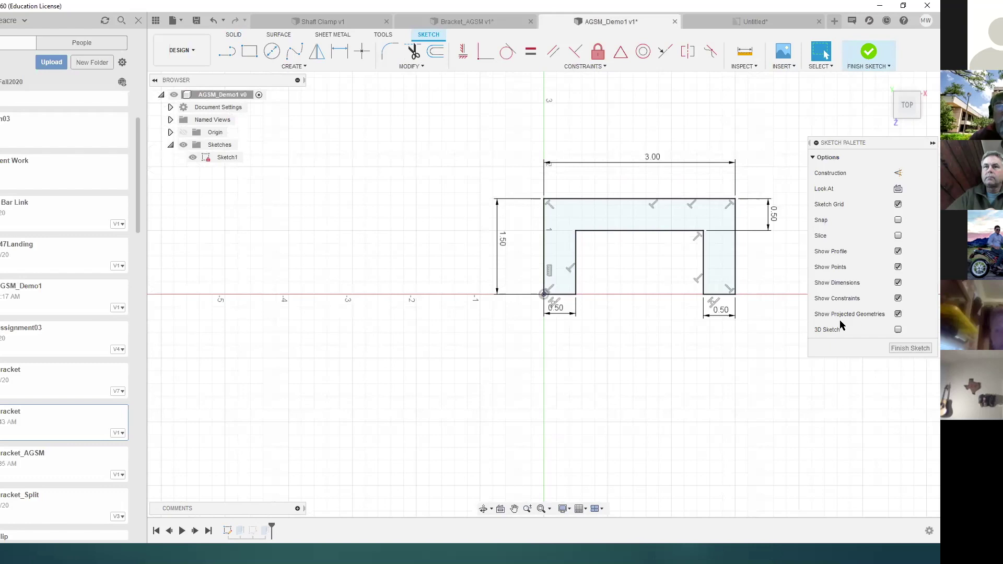
left_click(903, 353)
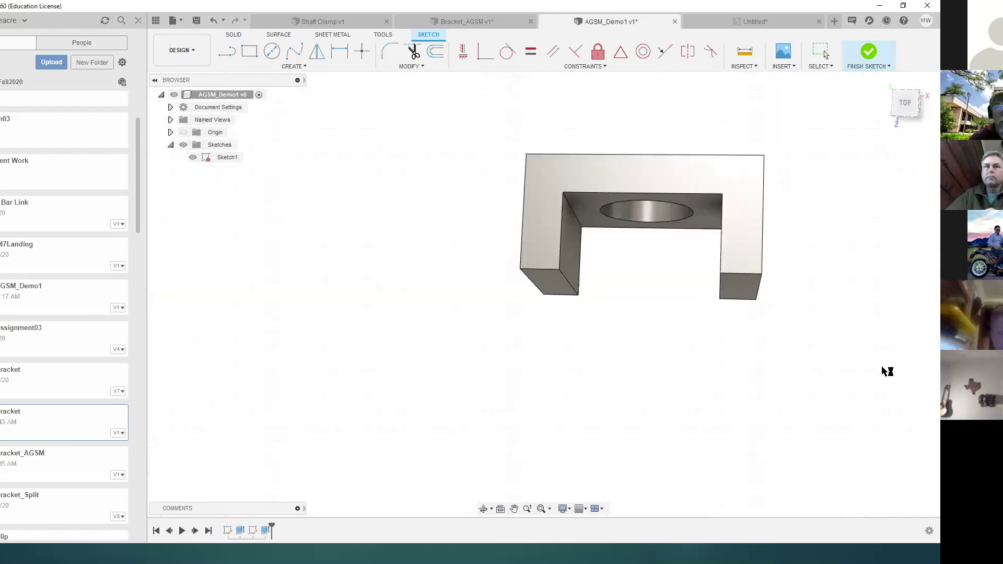
Save the design with the version description User Saved, and update the untitled drawing to the changed model.
left_click(197, 24)
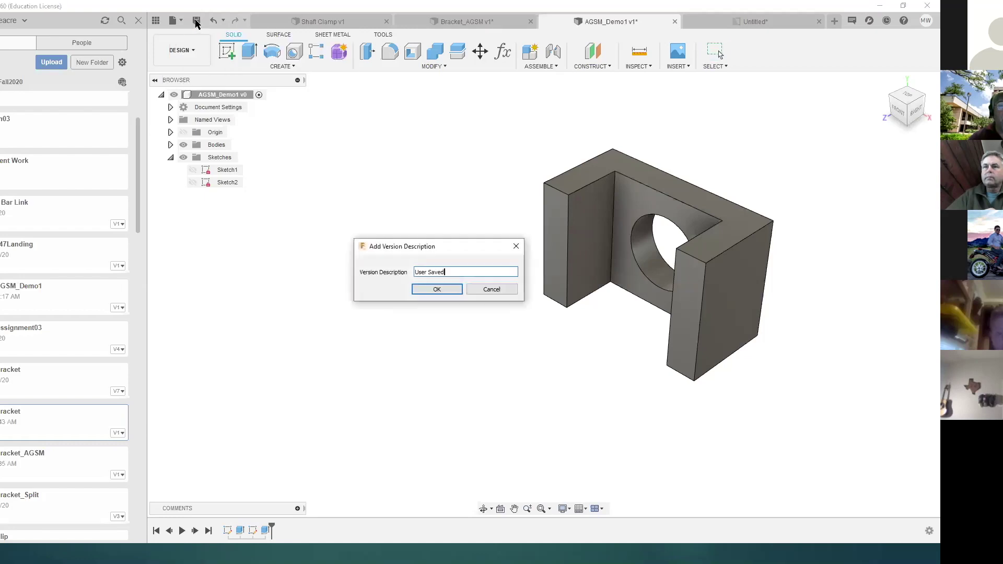
left_click(438, 289)
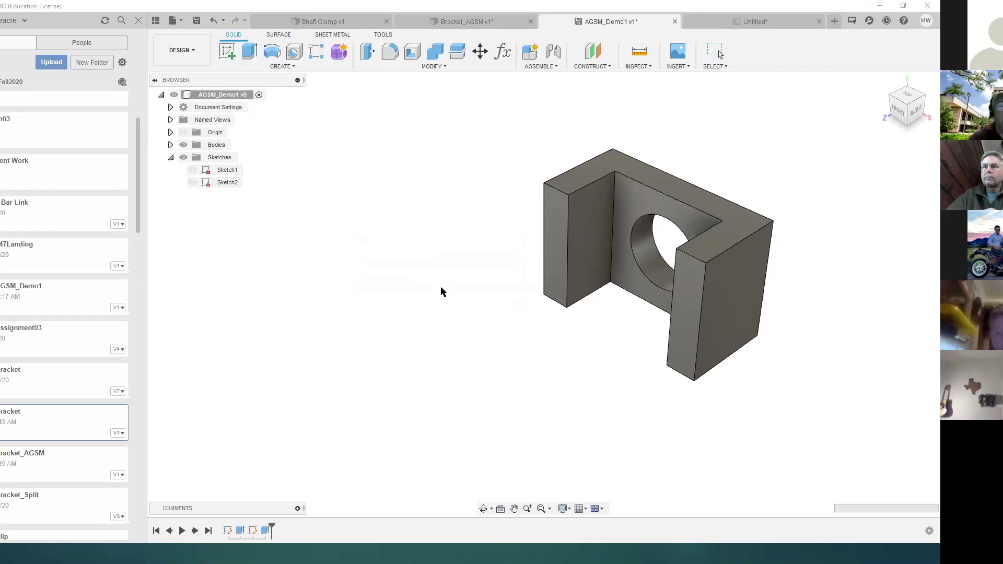
left_click(751, 22)
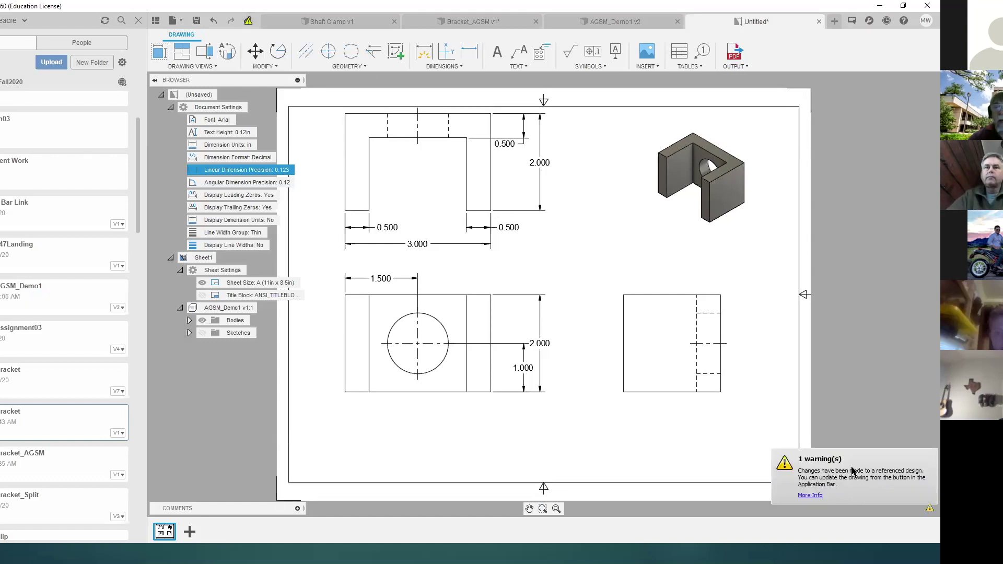
left_click(248, 23)
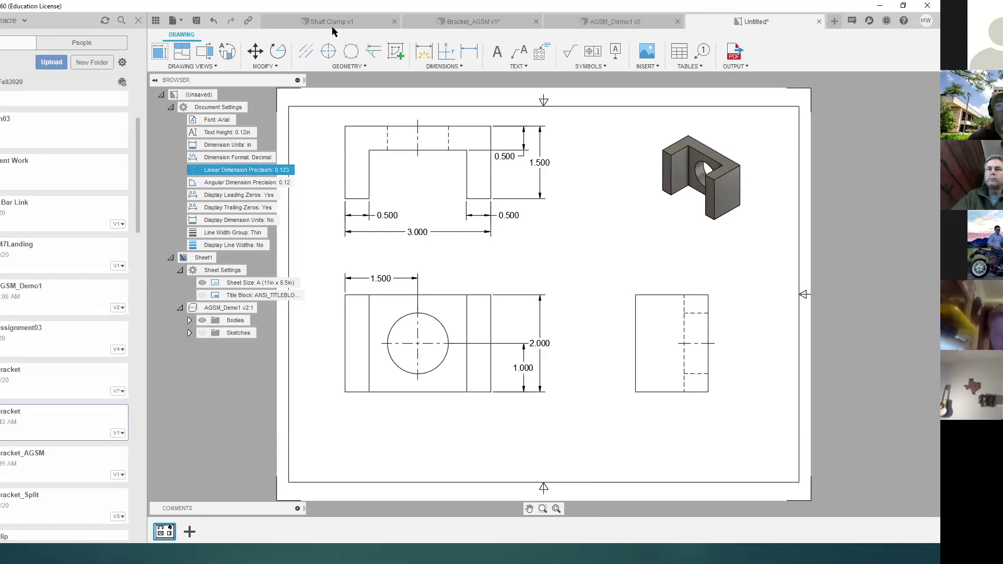
Add a diameter dimension to the hole in the front view, placing its text above the view.
left_click(462, 66)
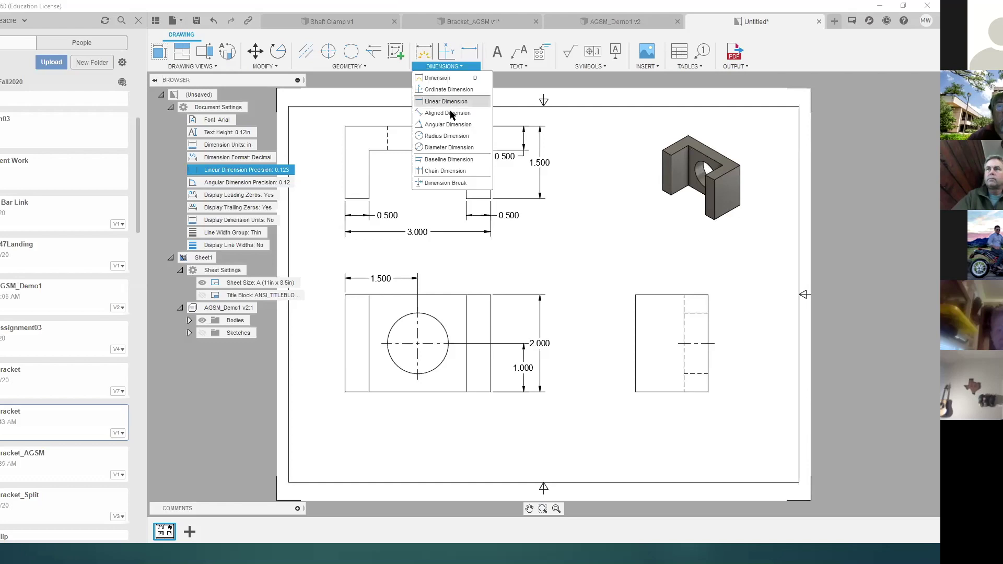
left_click(442, 148)
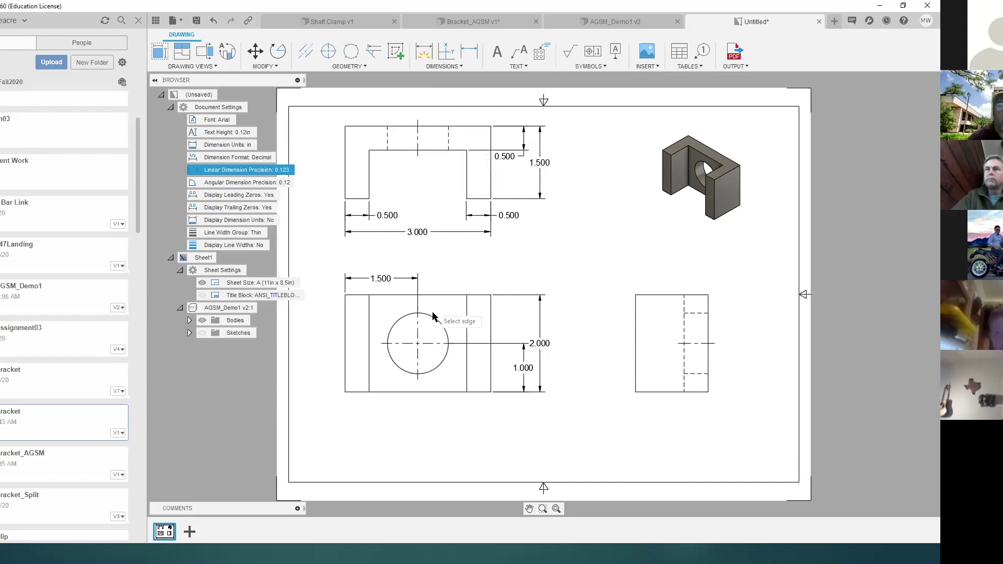
left_click(446, 330)
left_click(500, 251)
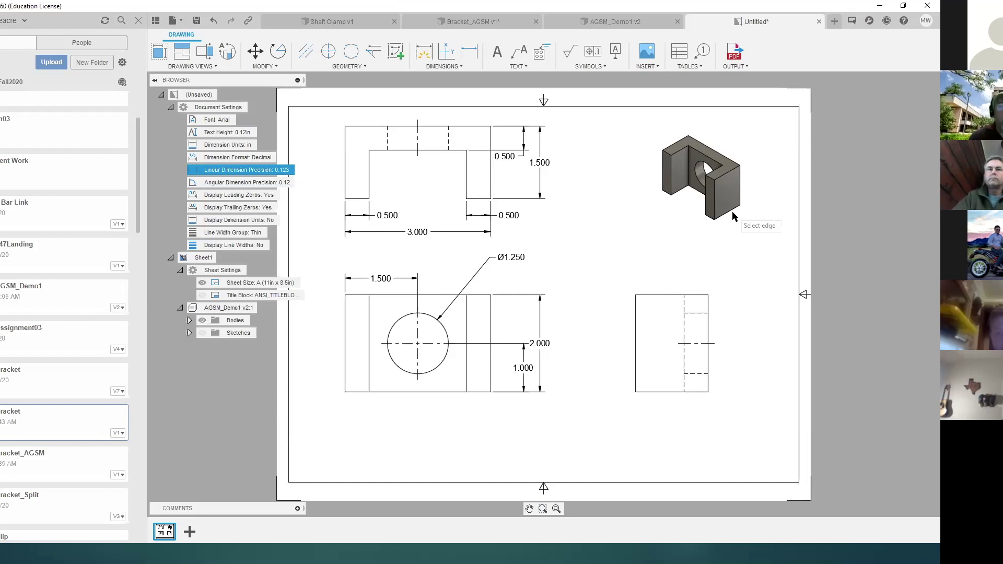
Export all sheets of the drawing as Untitled.pdf in the _Fall 2020 folder, with lineweights and opening the PDF enabled.
left_click(736, 53)
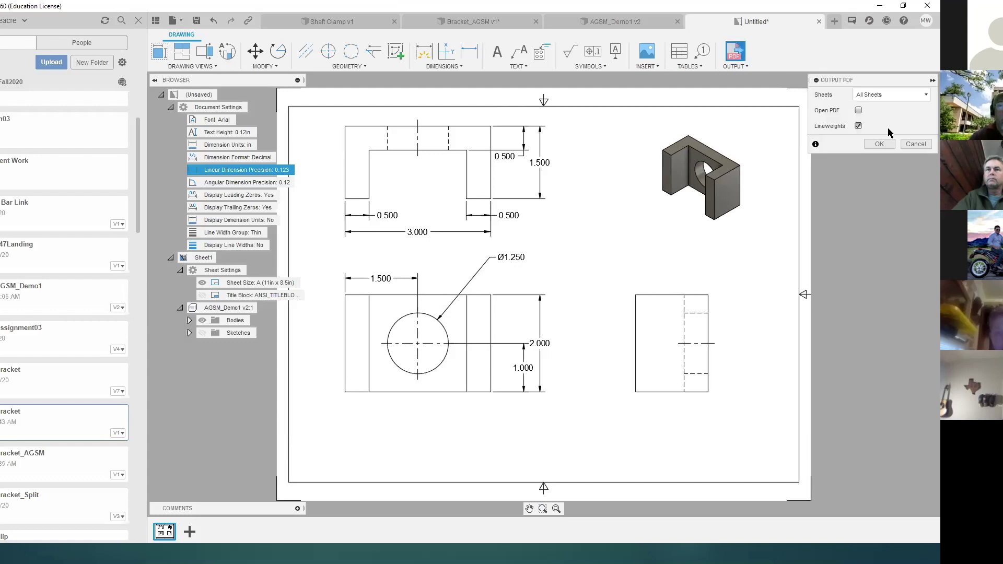
left_click(859, 110)
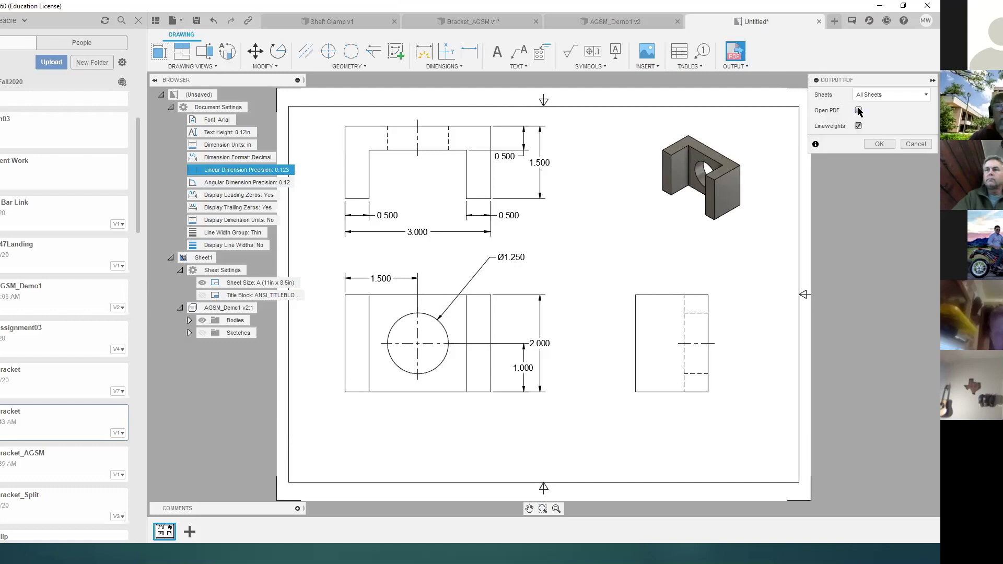
left_click(879, 145)
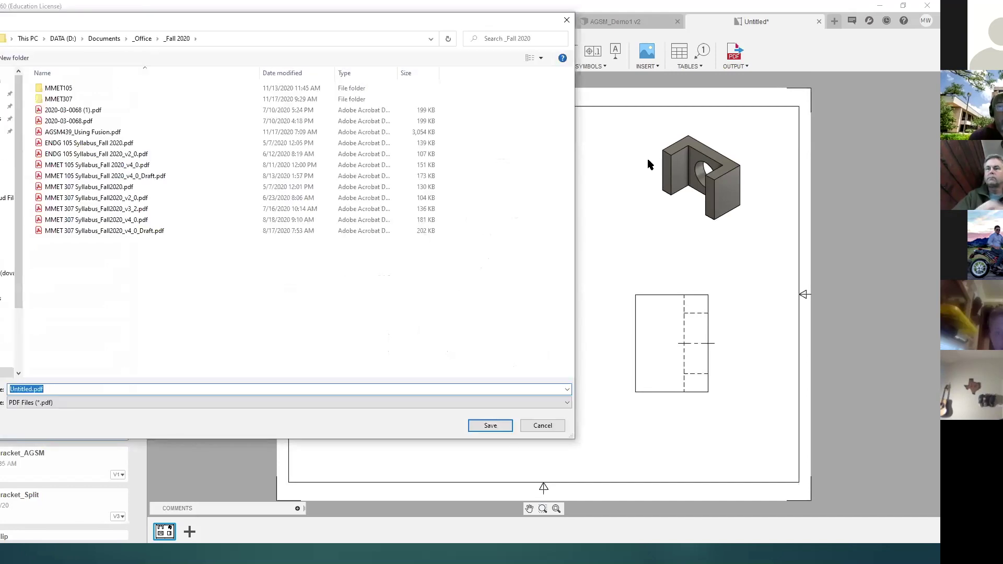
left_click(500, 424)
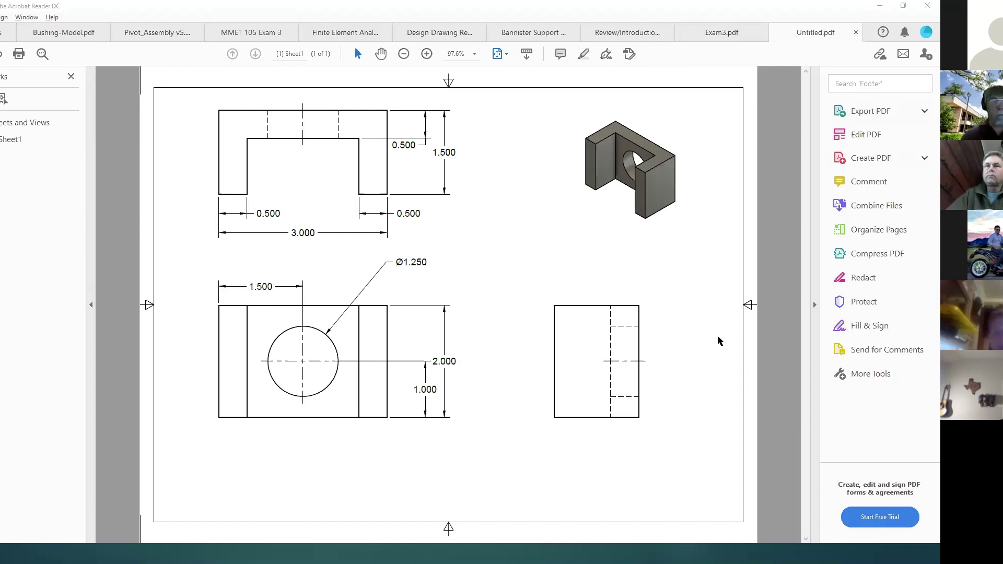
key("alt+Tab")
key("alt+Tab")
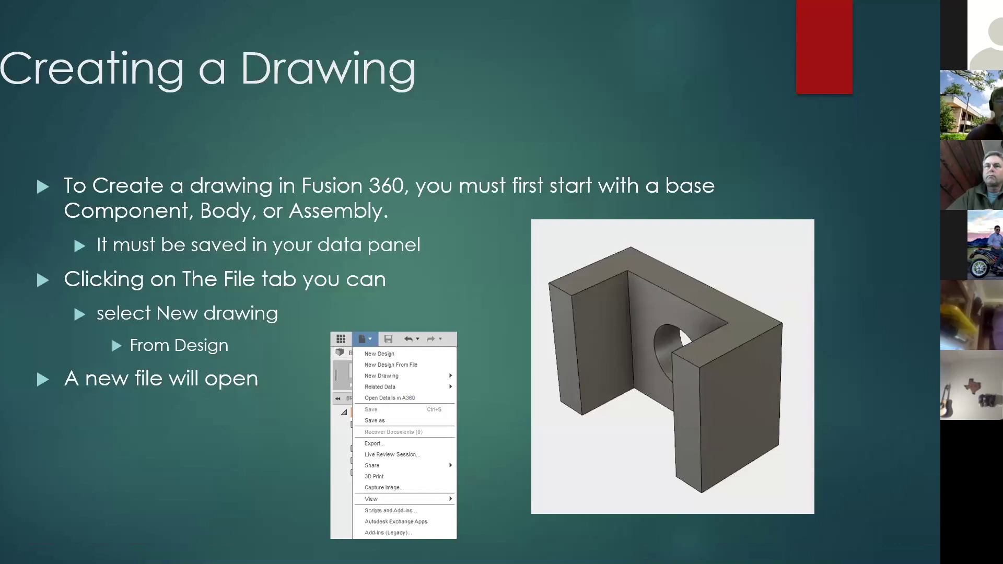
key("Right")
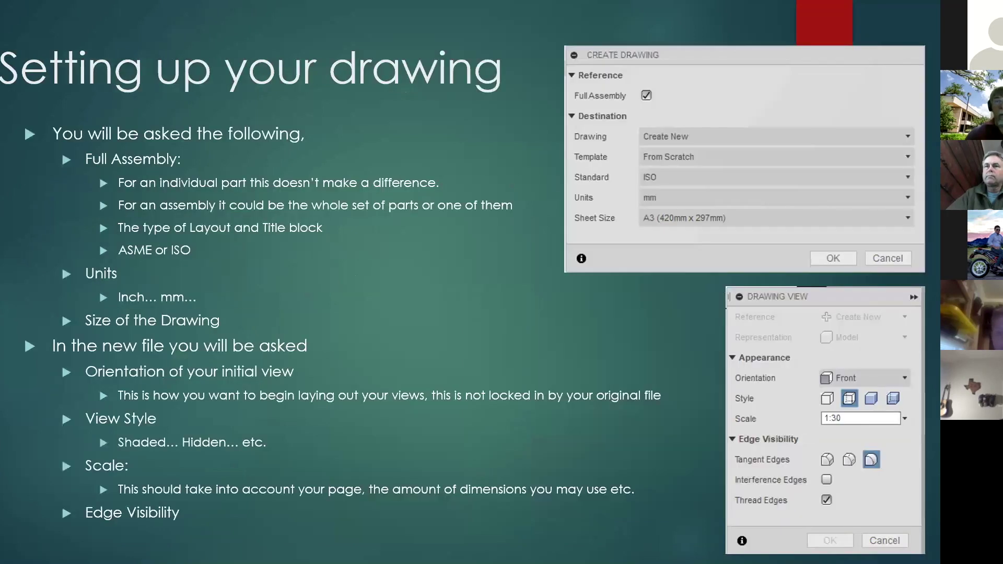
key("Right")
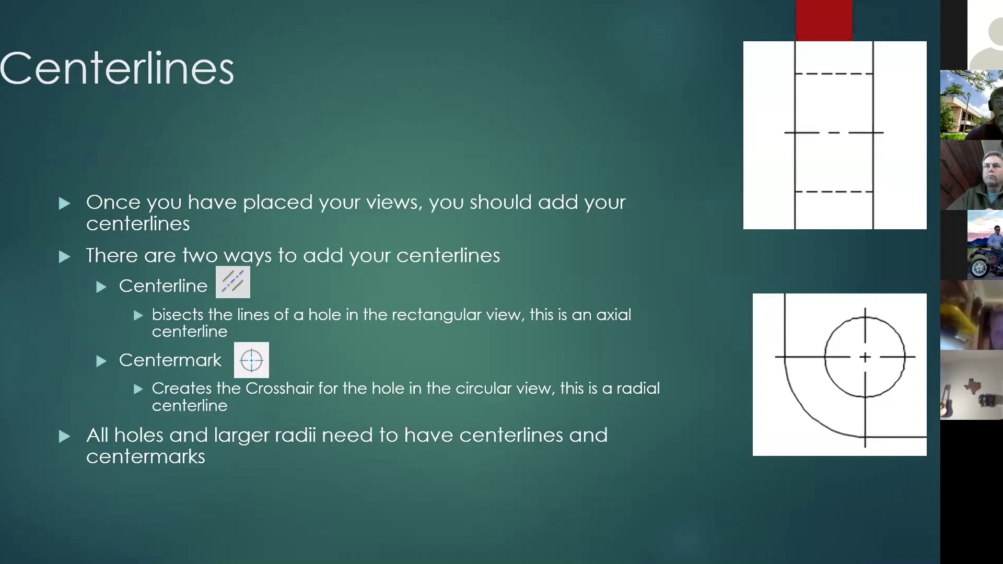
key("Right")
key("Left")
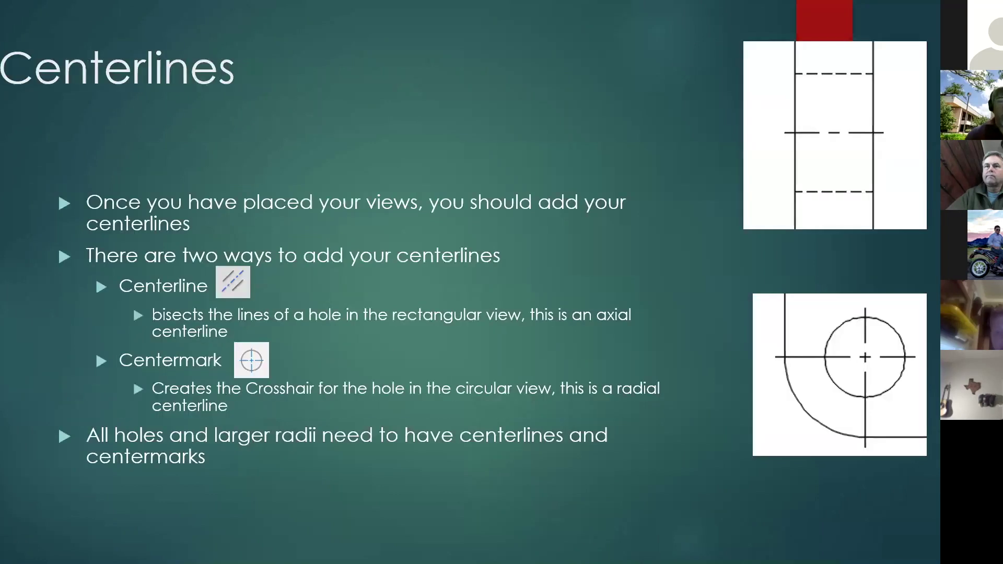
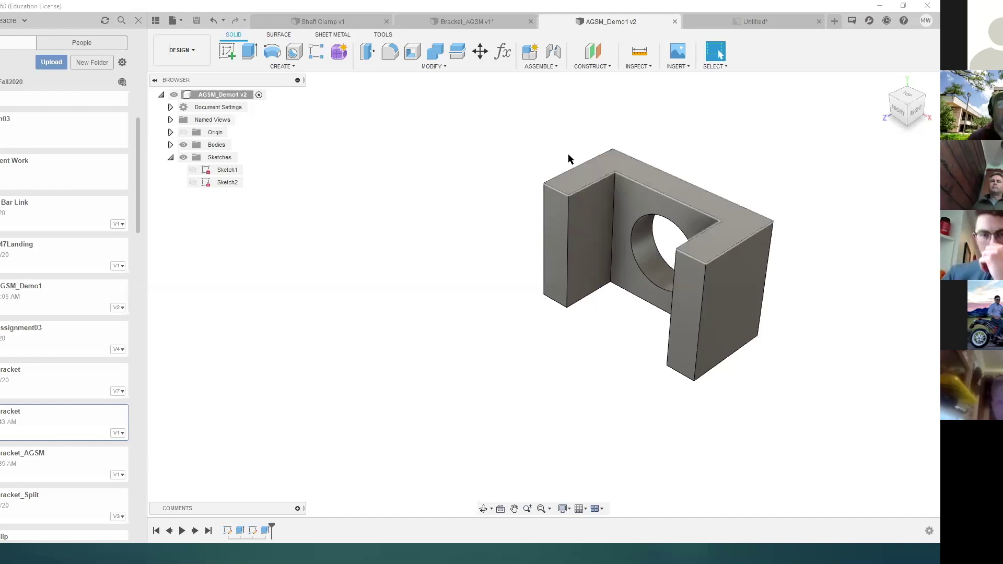
left_click(434, 67)
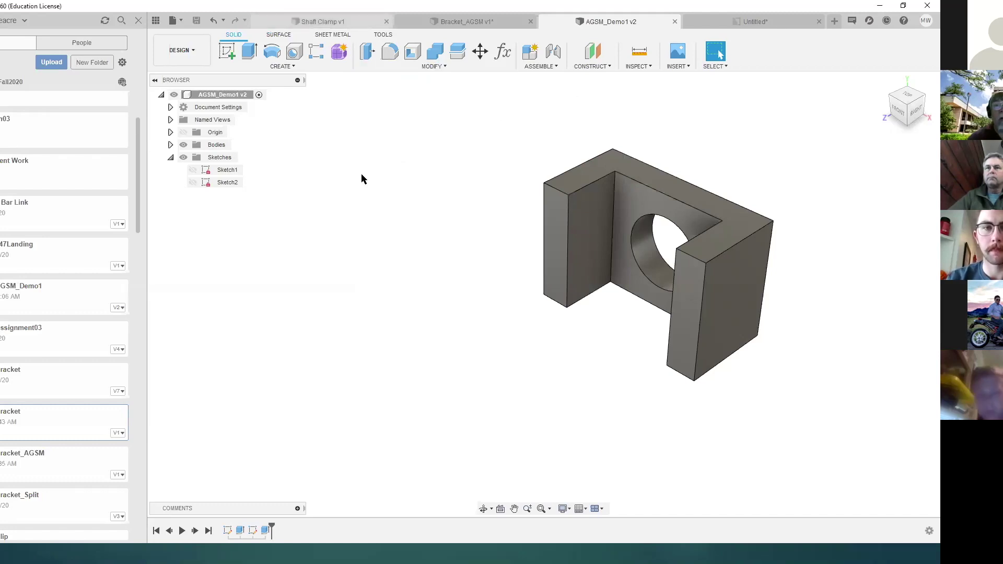
In the untitled drawing's document settings, set the dimension units to mm.
key("ctrl+Tab")
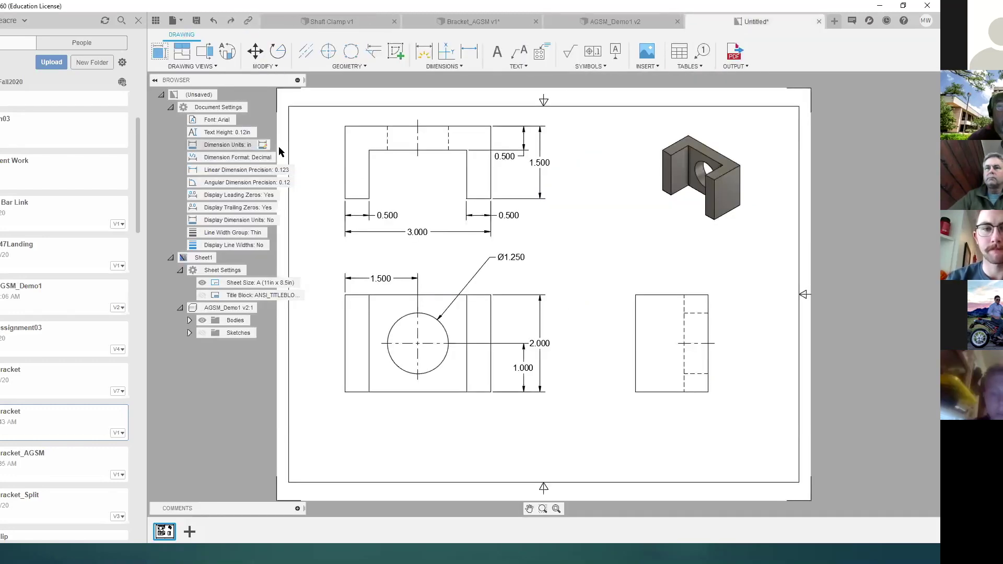
left_click(263, 145)
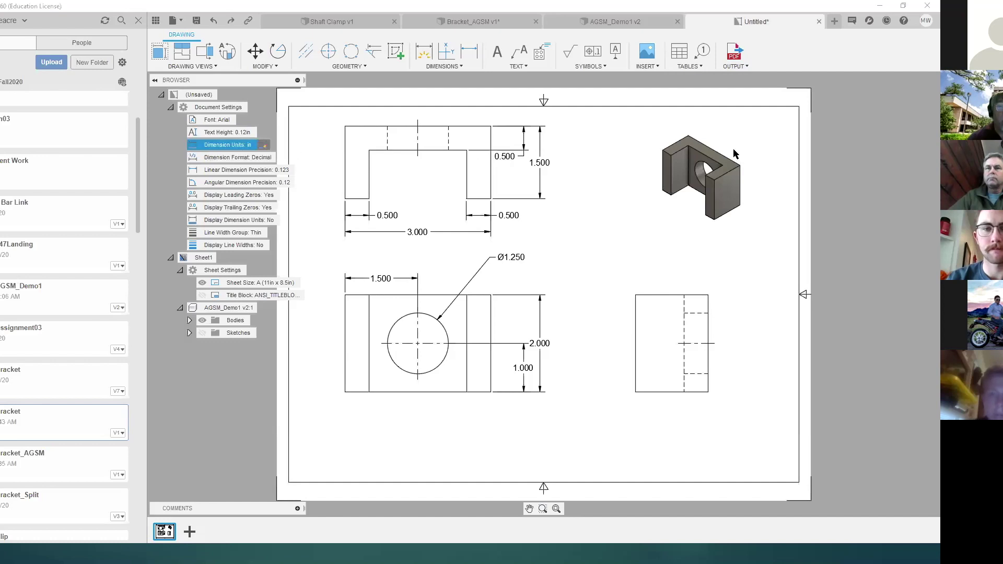
left_click(895, 173)
left_click(886, 193)
left_click(880, 364)
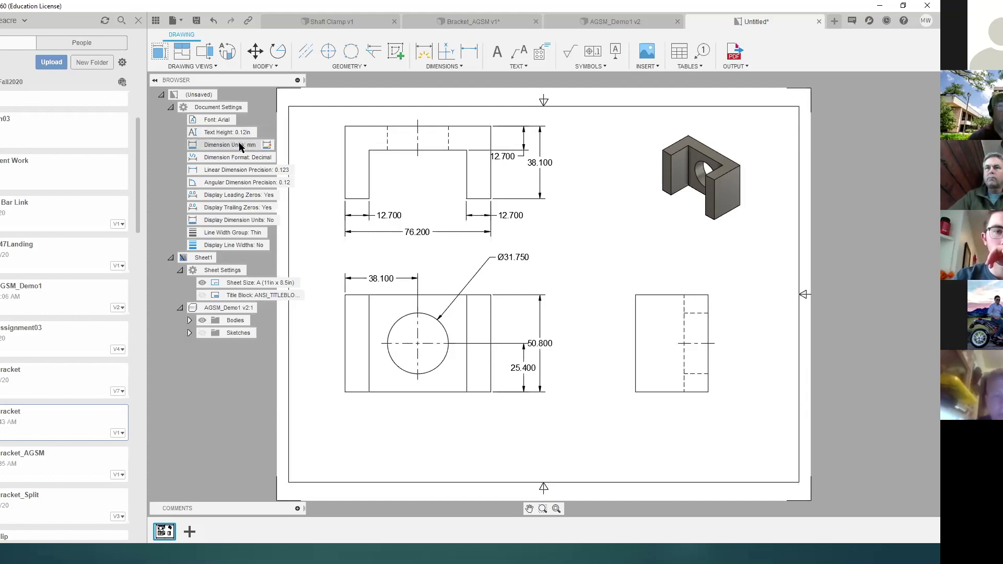
Return the drawing's dimension units to in.
left_click(267, 146)
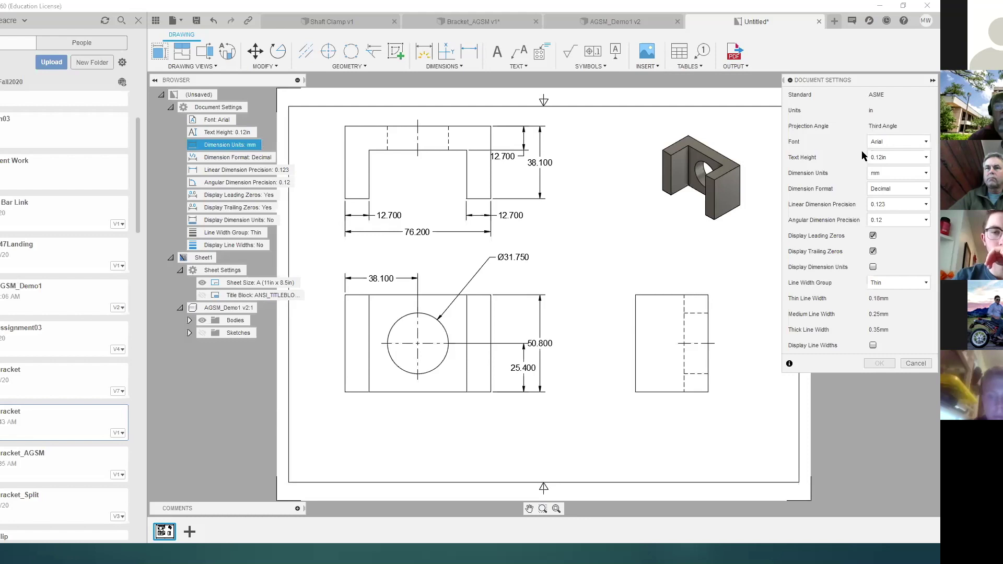
left_click(923, 180)
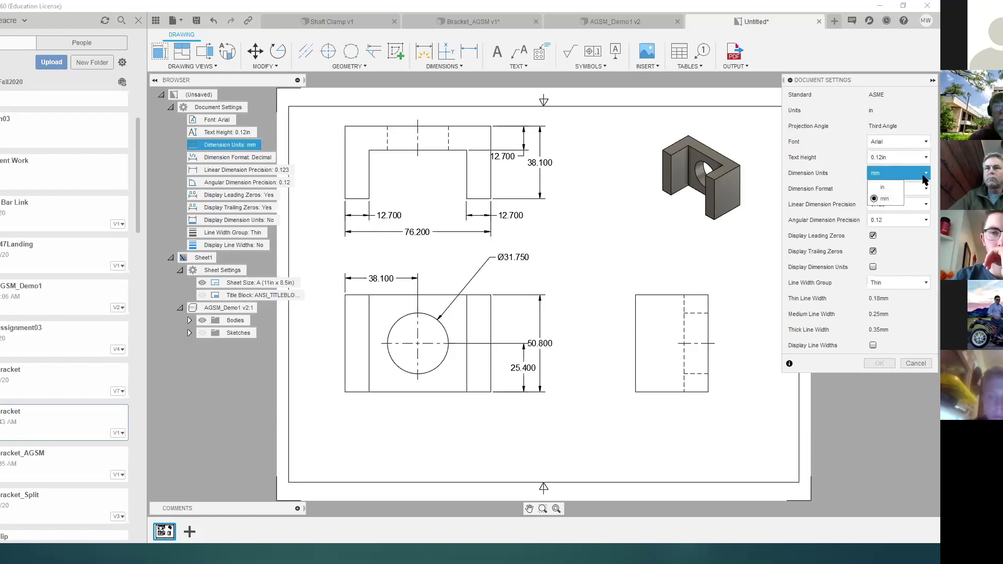
left_click(889, 194)
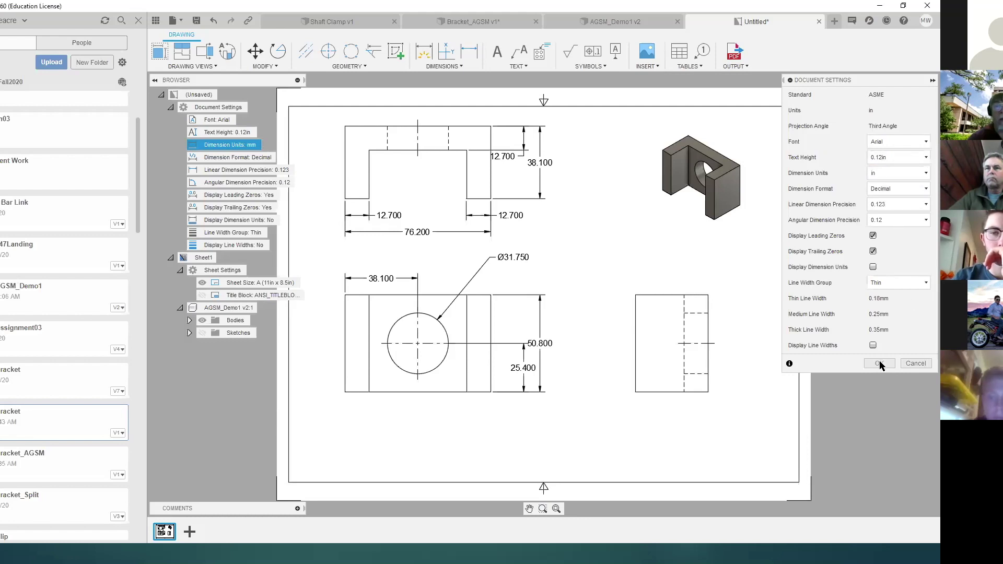
left_click(880, 364)
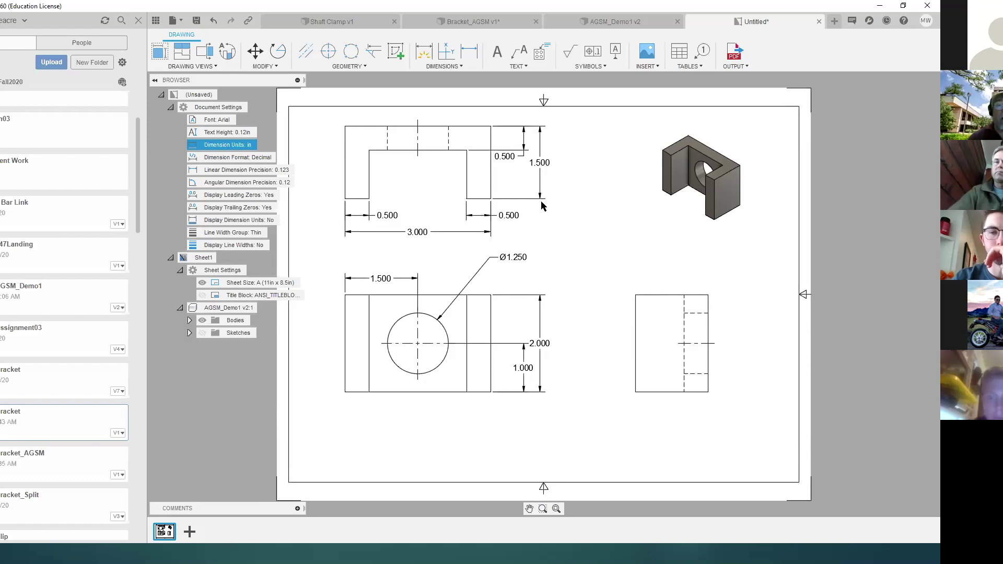
In the AGSM_Demo1 design, edit Sketch1 and set the width of both legs of the U profile to 12 mm.
left_click(589, 20)
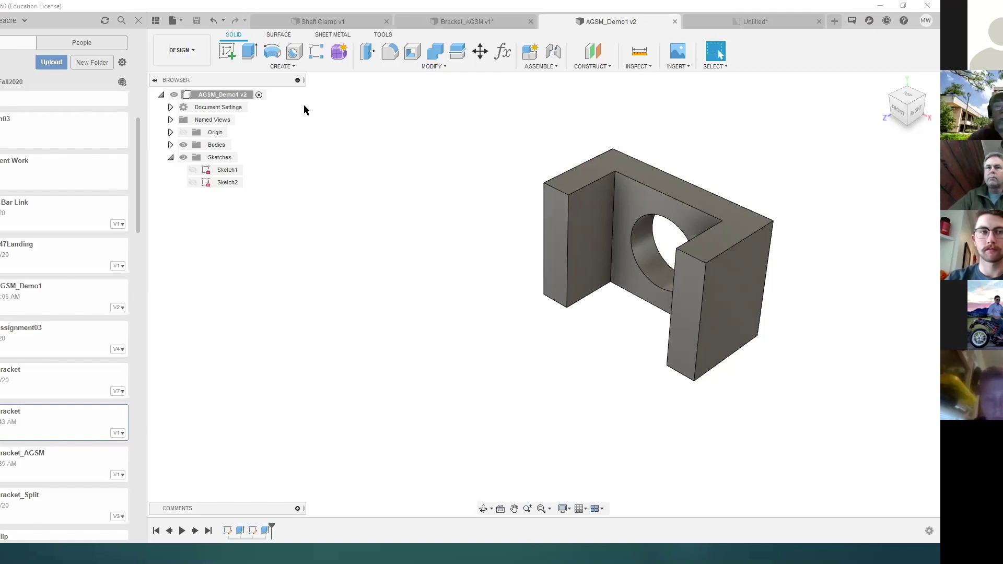
left_click(230, 171)
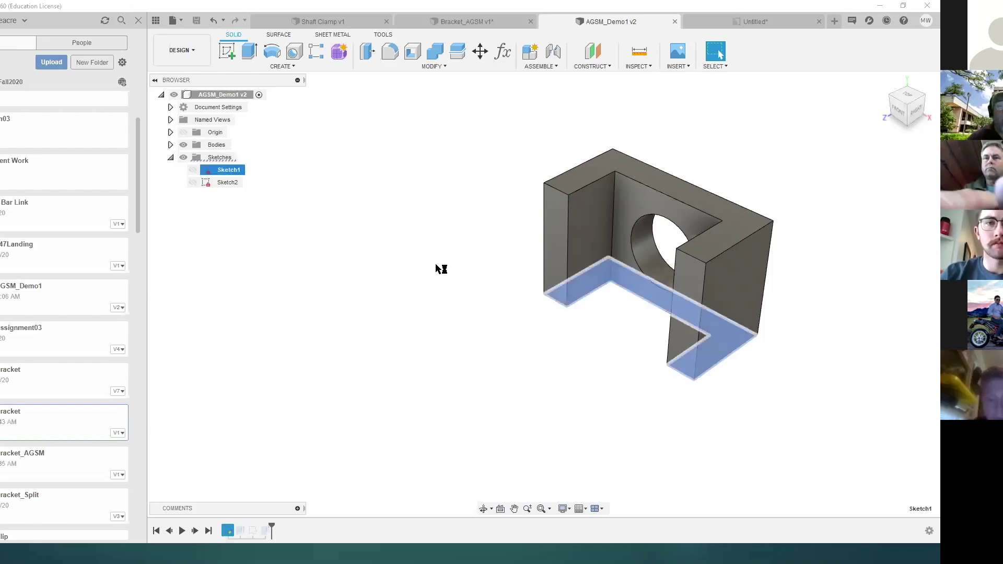
double_click(558, 310)
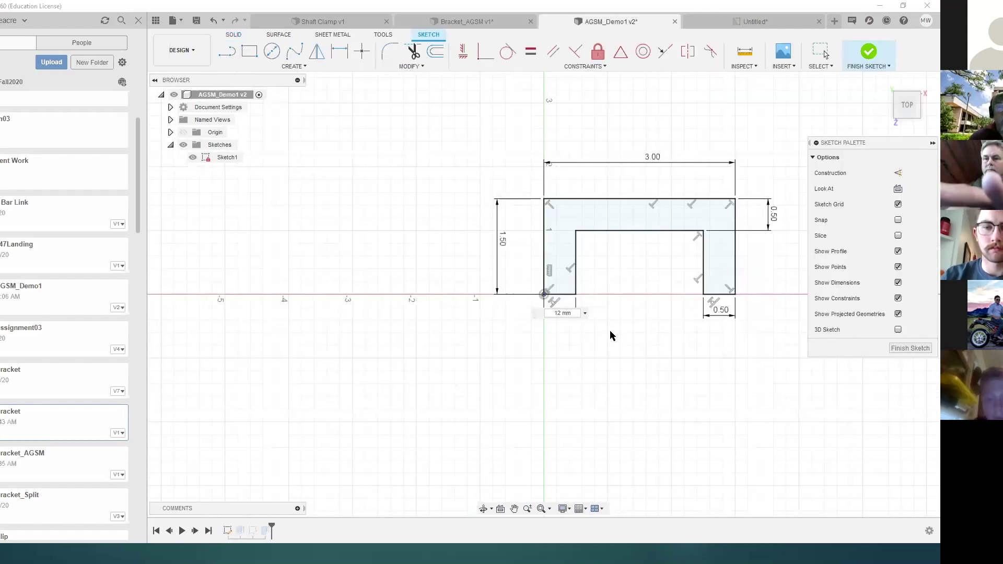
type("12 mm")
key("Return")
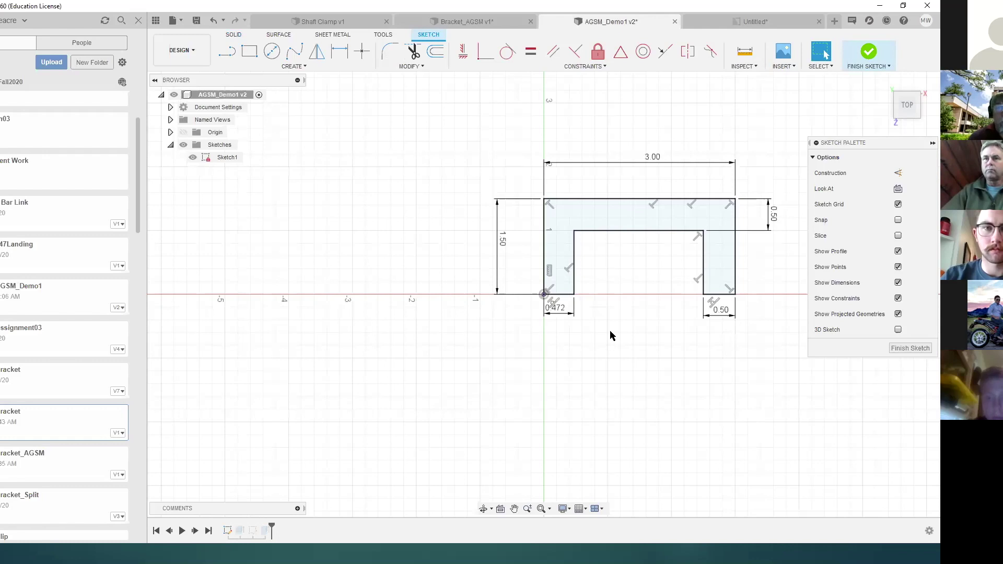
double_click(719, 318)
type("1")
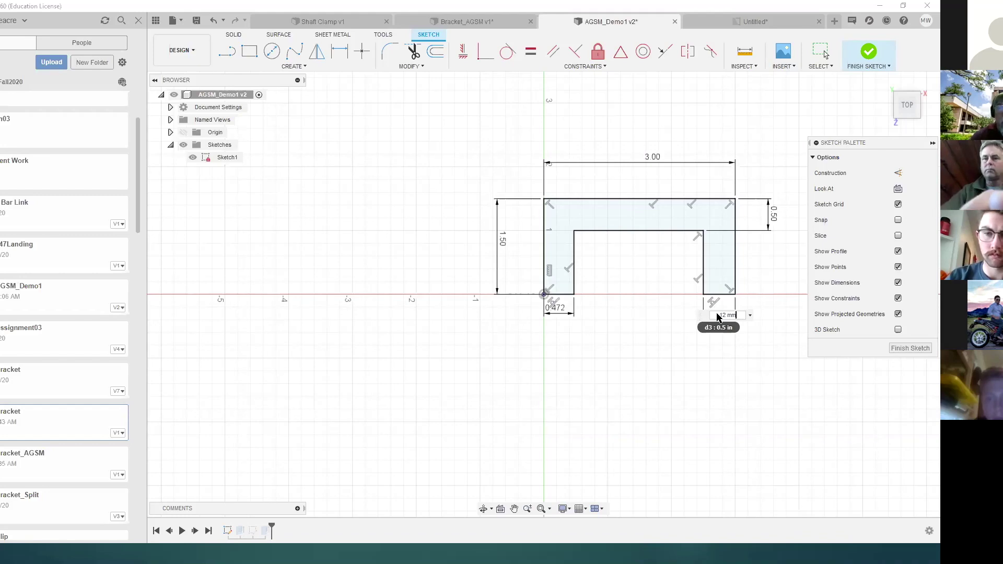
type("2 mm")
key("Return")
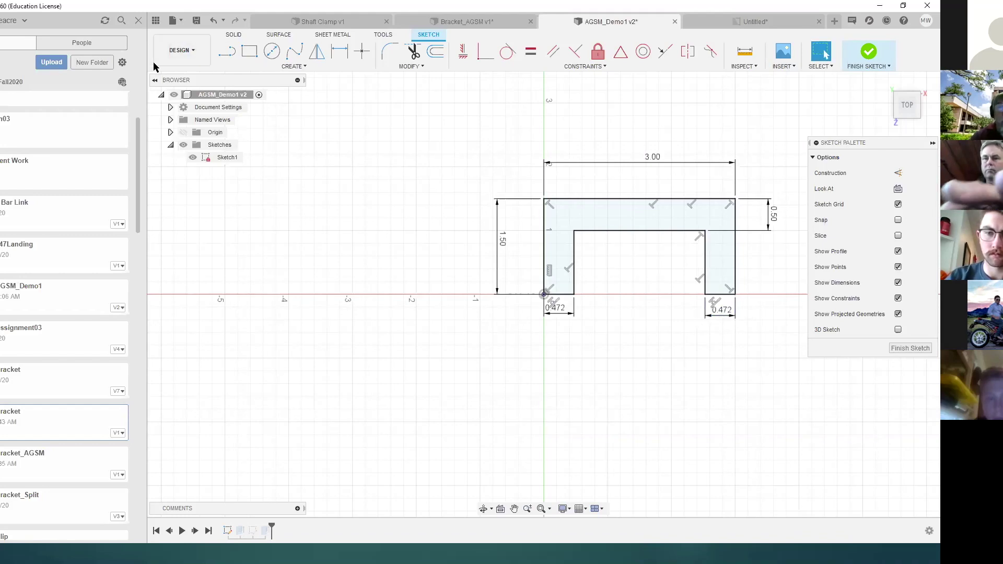
Change the design's active units to Millimeter.
left_click(171, 108)
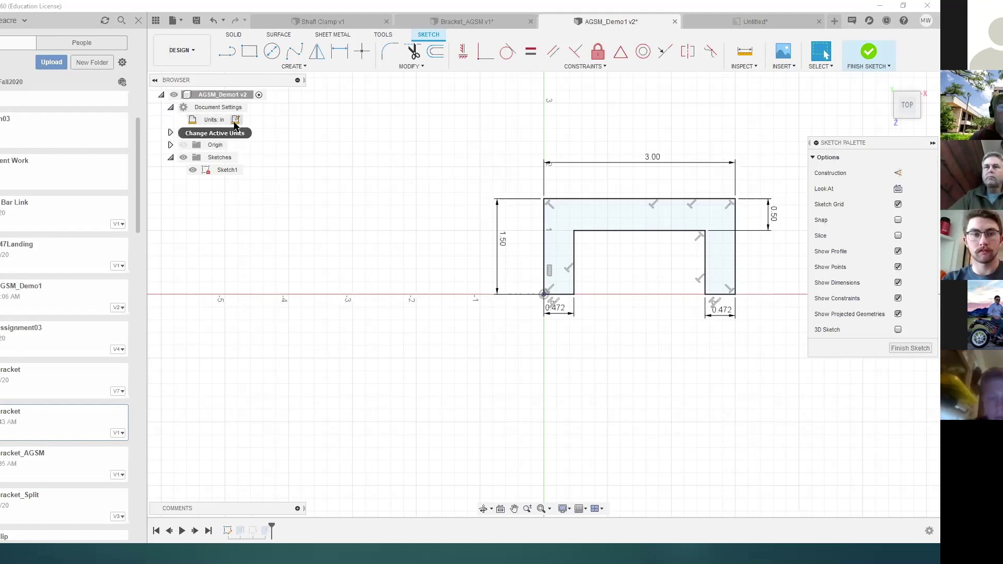
left_click(793, 158)
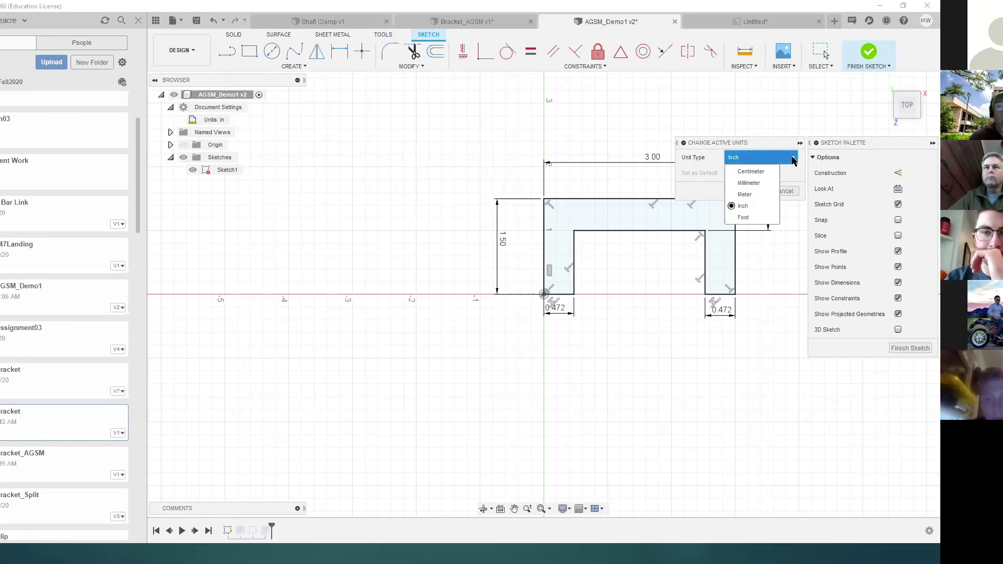
left_click(750, 184)
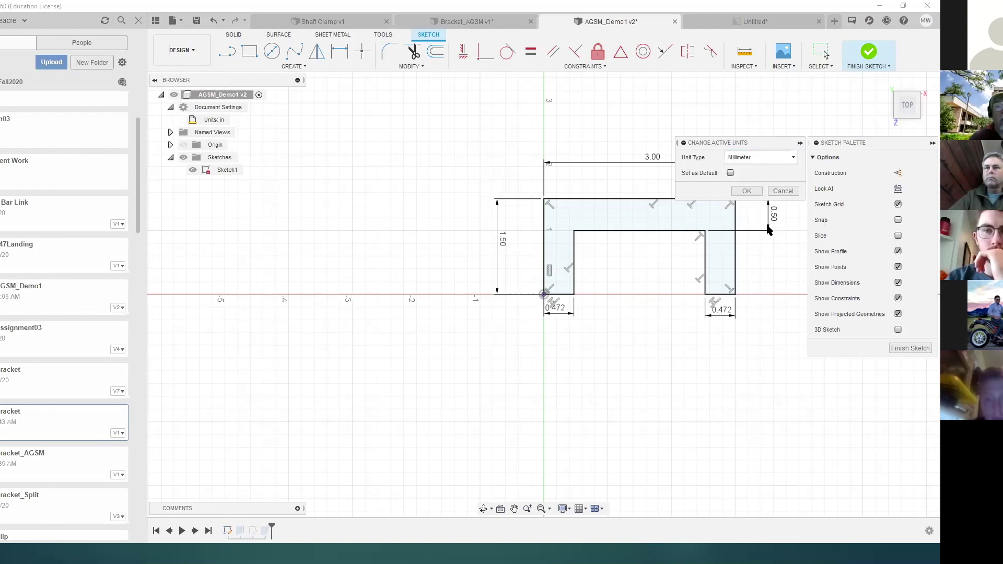
left_click(746, 191)
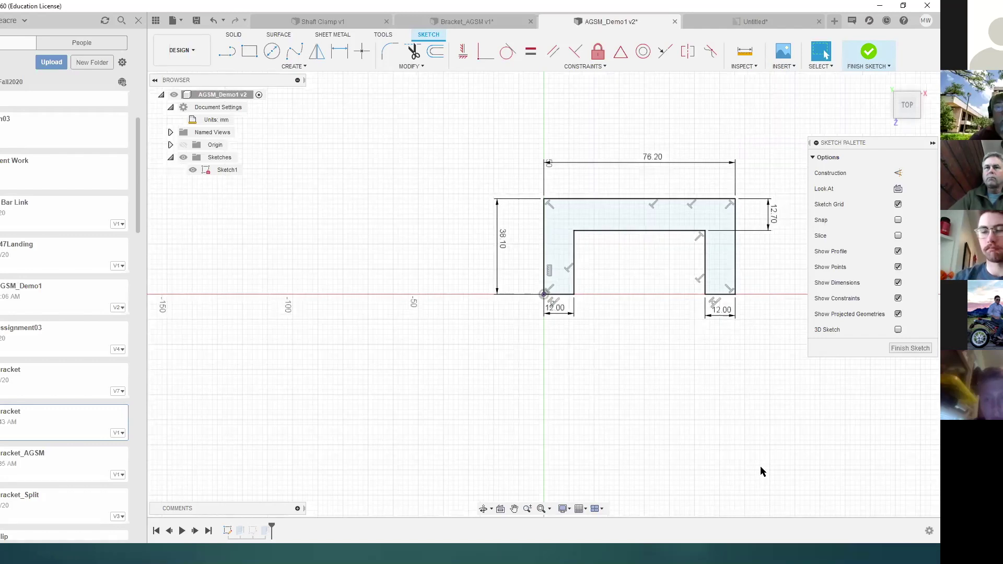
Set the U profile's overall depth to 35 mm and its overall width to 75 mm.
double_click(504, 240)
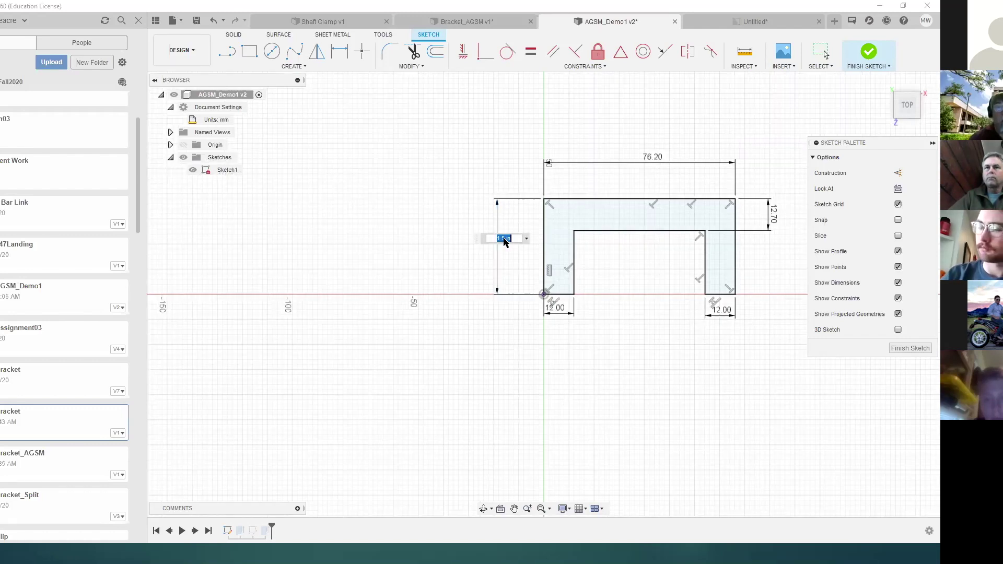
type("35")
key("Return")
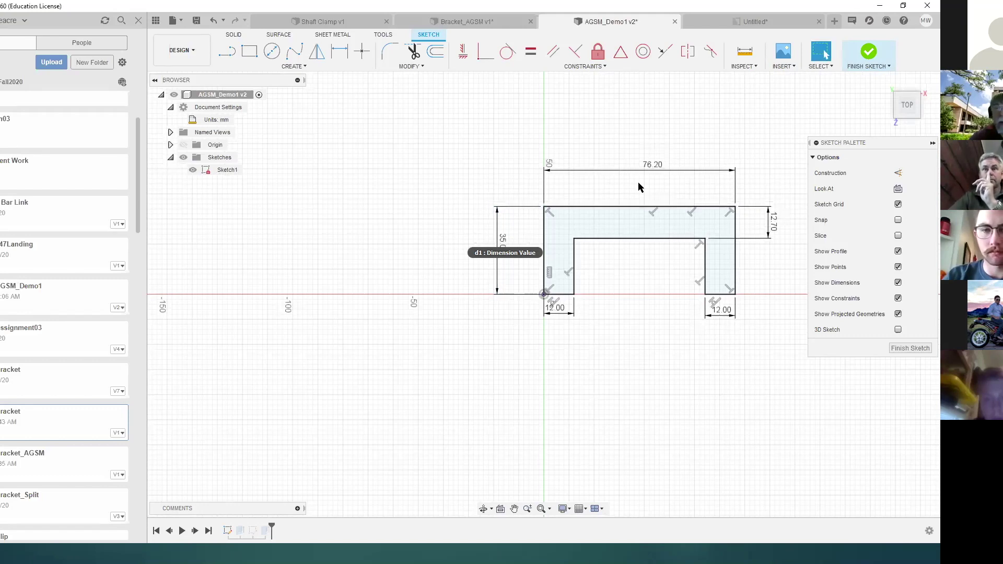
double_click(660, 166)
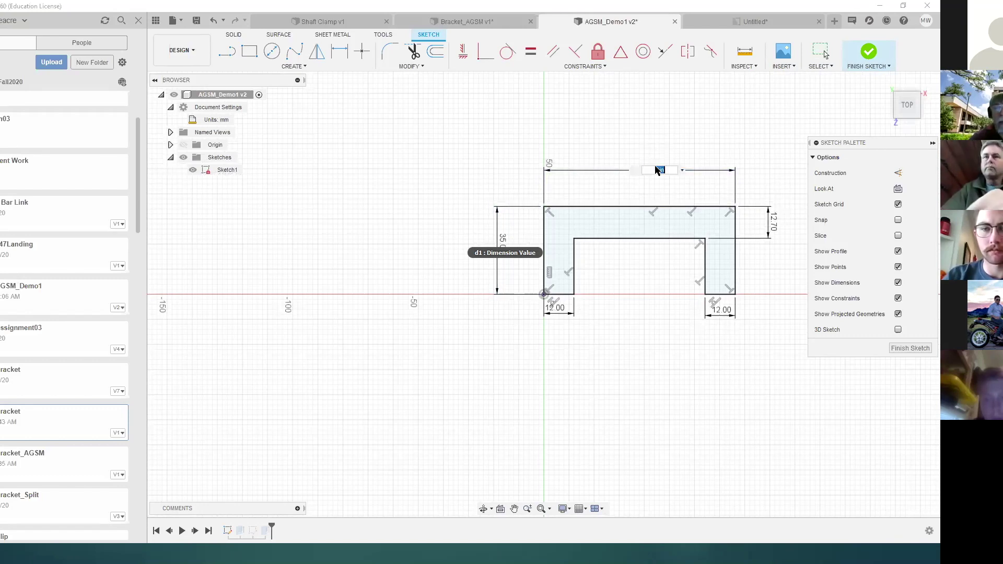
type("75")
key("Return")
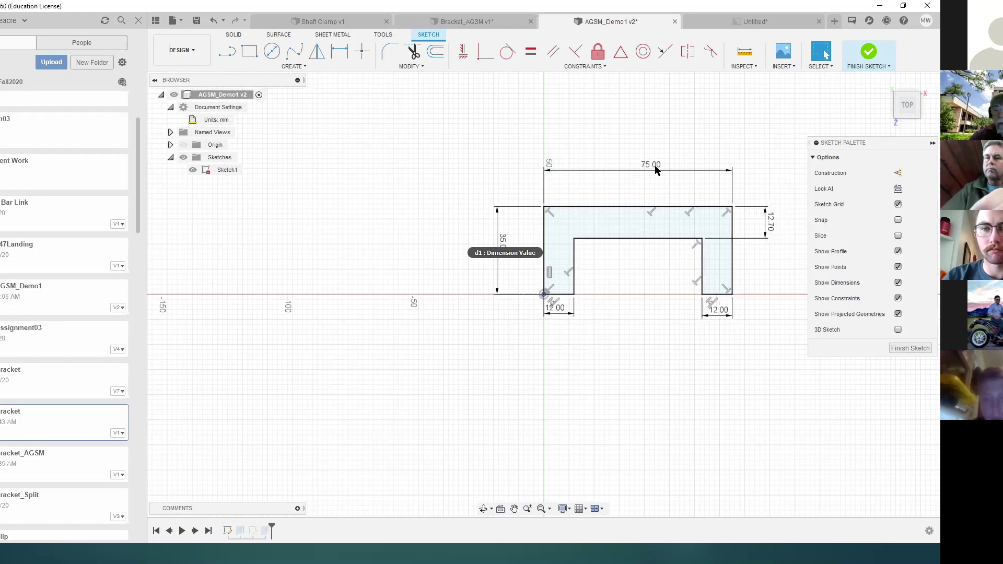
Set the thickness of the U profile's back wall to 12 mm.
double_click(771, 222)
key("BackSpace")
type("12")
key("Return")
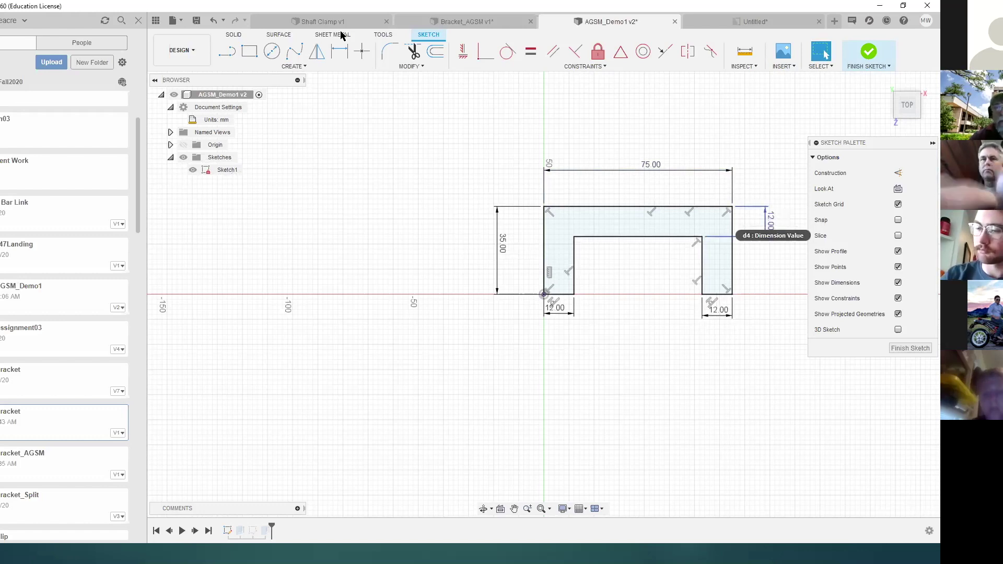
Save the AGSM_Demo1 design with the version description "User Saved" and switch to the untitled drawing.
left_click(196, 21)
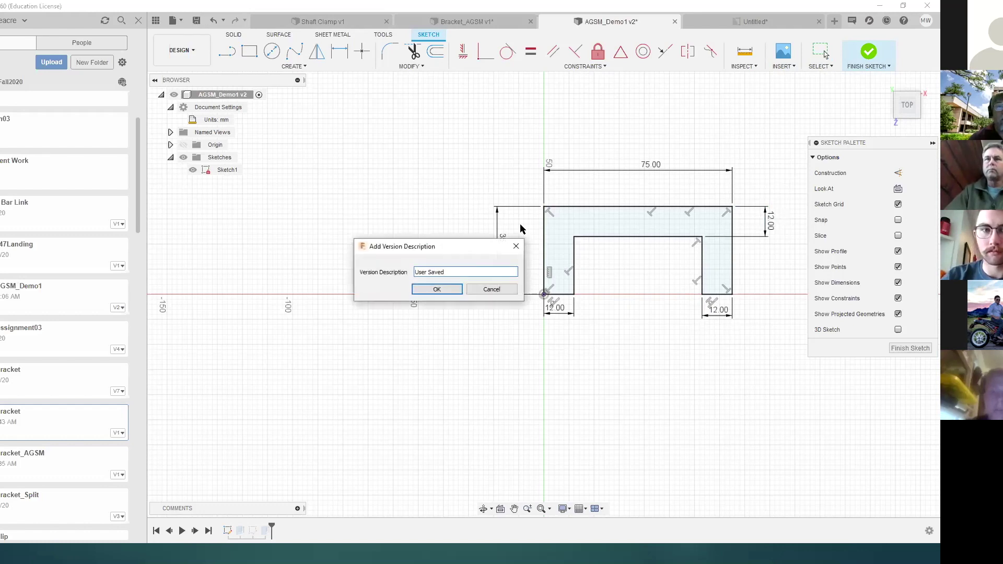
left_click(435, 287)
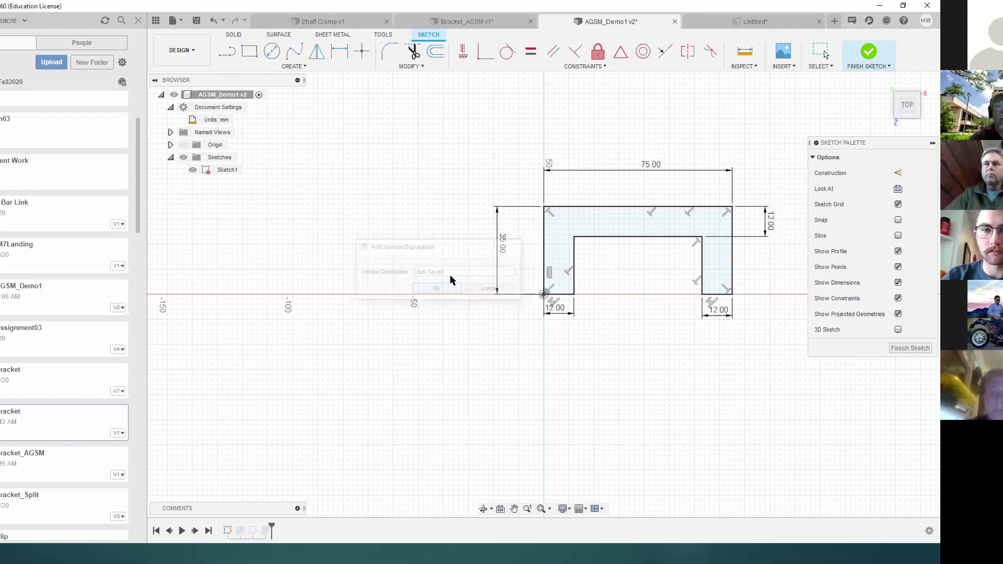
left_click(753, 21)
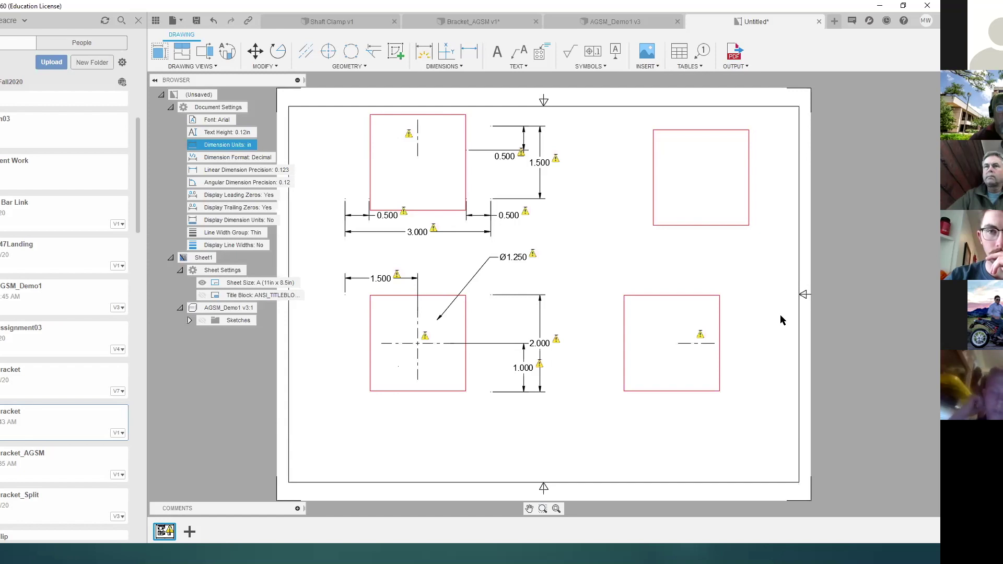
Examine the dimensions between the top and front views of the drawing and return to the whole sheet.
scroll(751, 349, "up", 1)
scroll(750, 349, "down", 1)
scroll(751, 349, "down", 1)
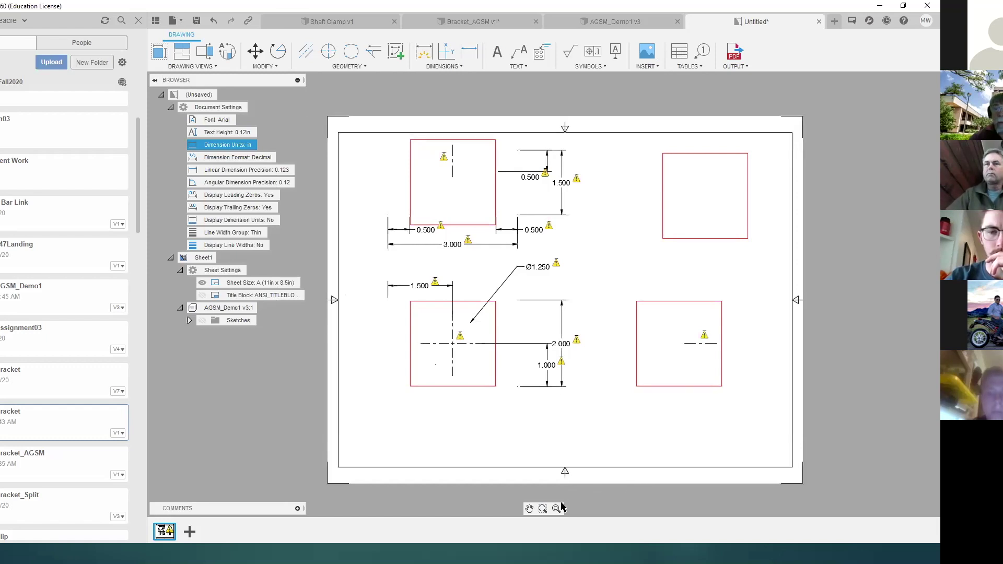
left_click(544, 509)
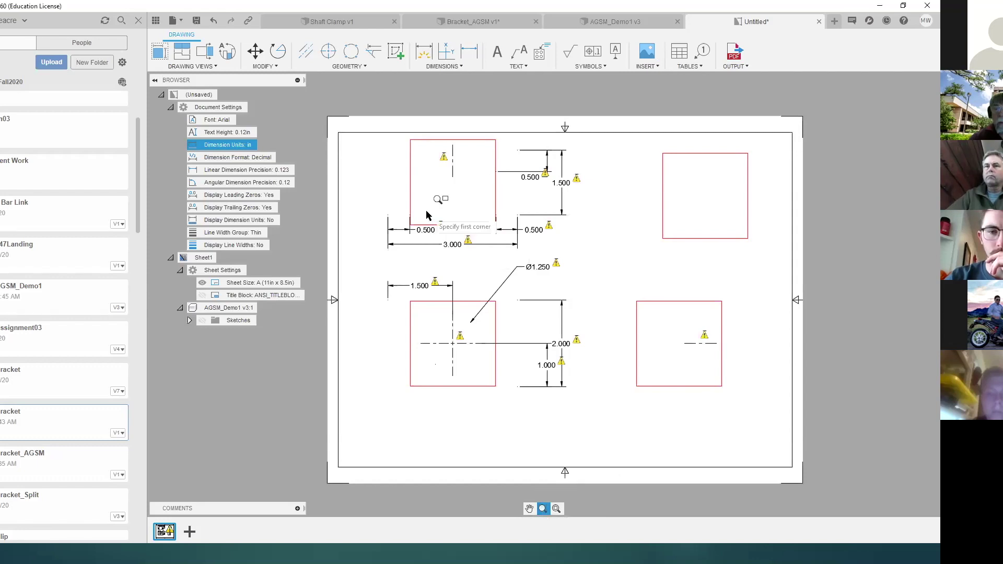
left_click(381, 206)
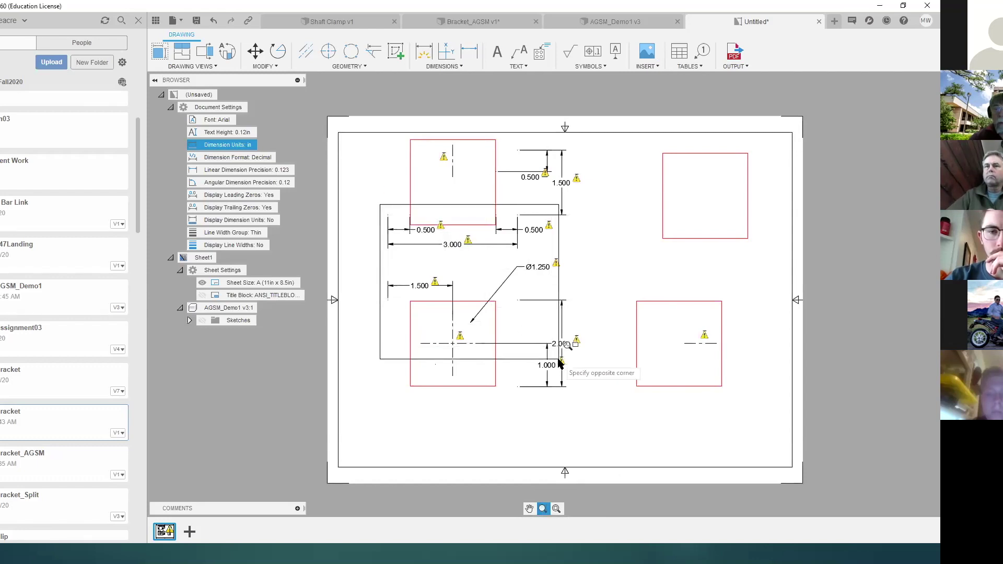
left_click(558, 361)
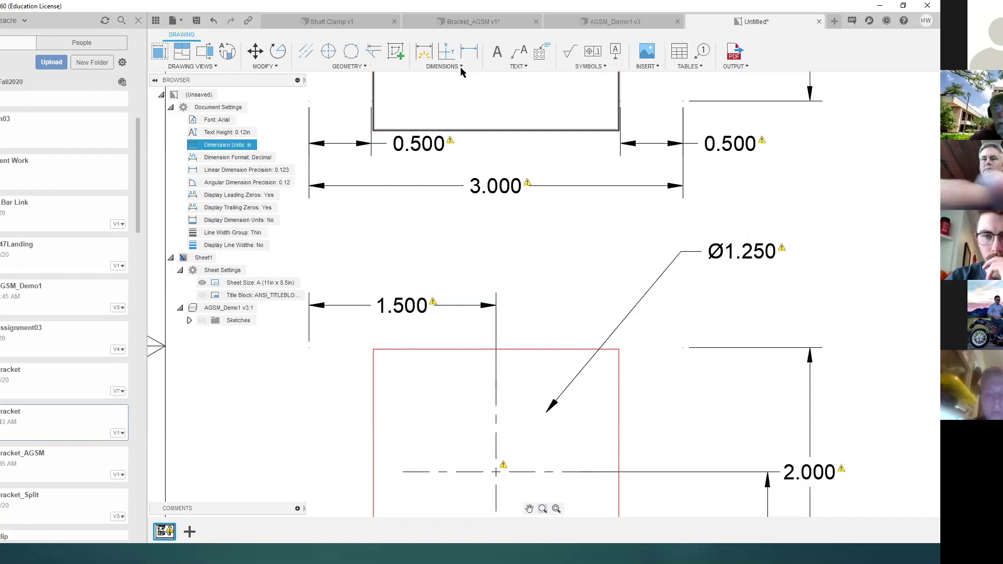
left_click(555, 512)
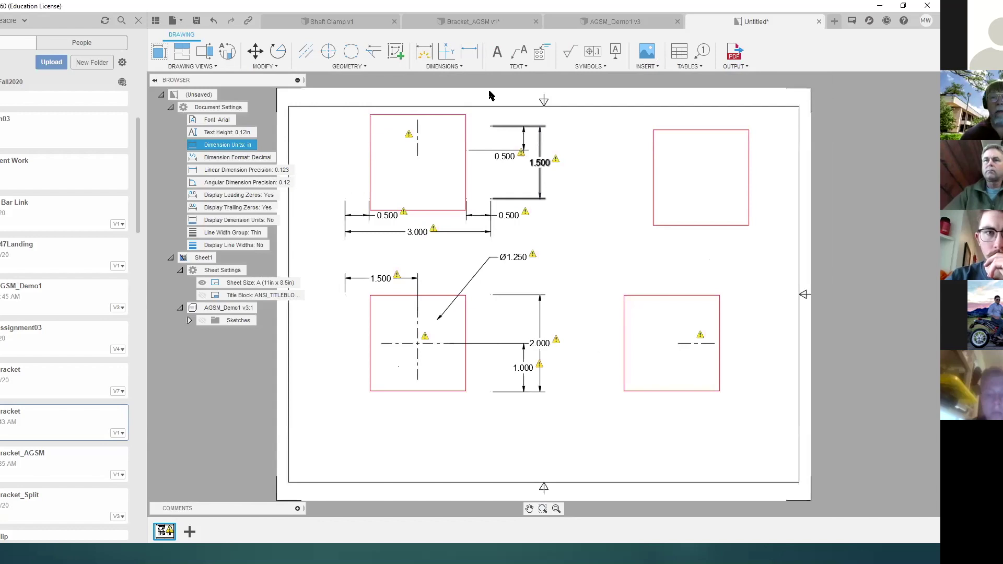
Finish the open sketch in AGSM_Demo1, save the design as a "User Saved" version, and return to the untitled drawing.
left_click(624, 26)
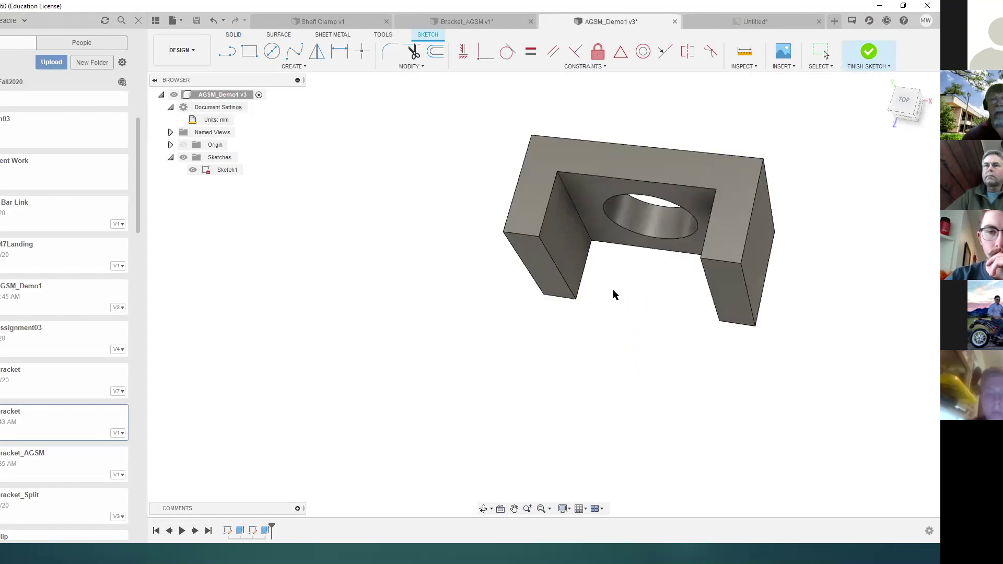
left_click(204, 22)
left_click(453, 292)
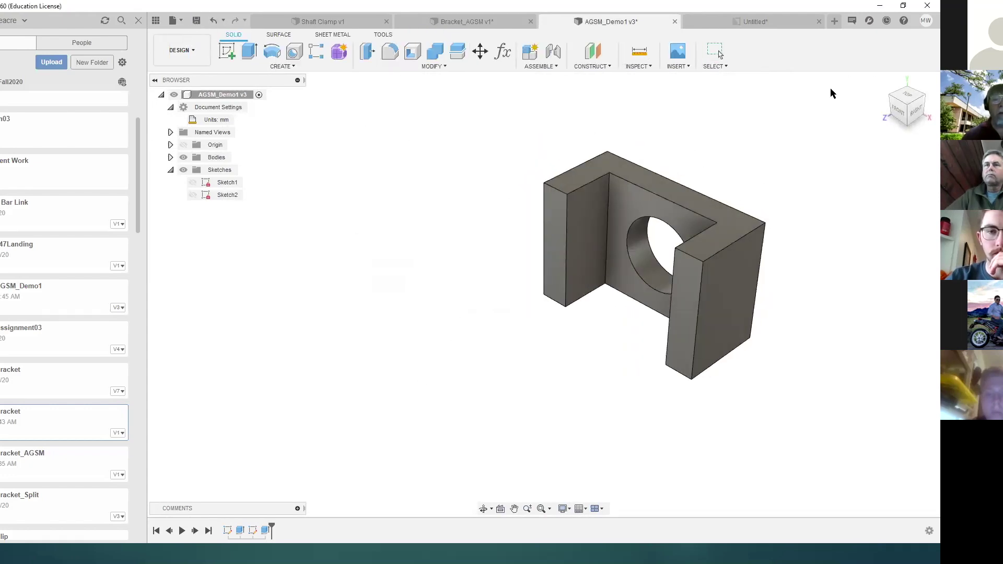
left_click(756, 21)
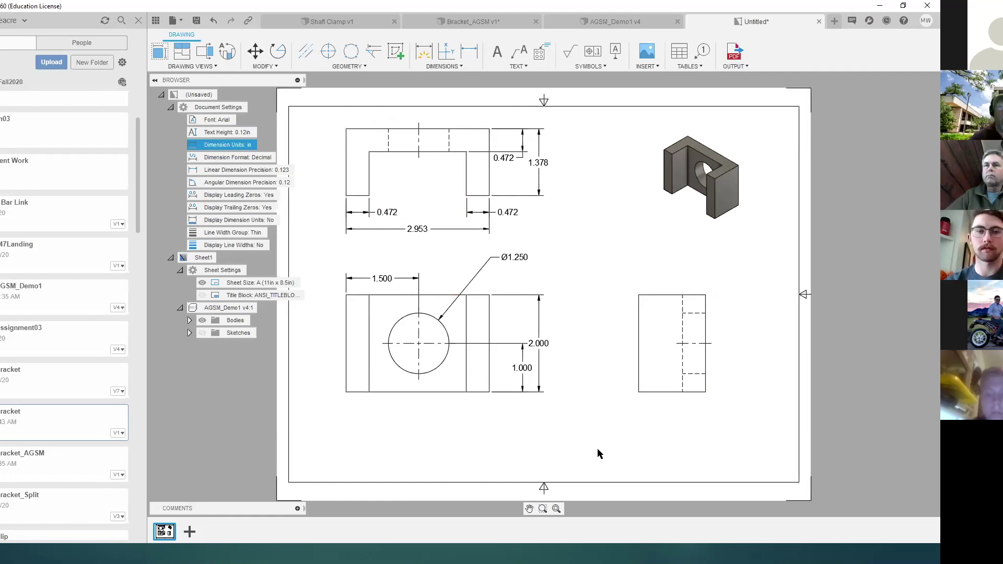
Change the drawing's dimension units to mm in the document settings.
double_click(227, 147)
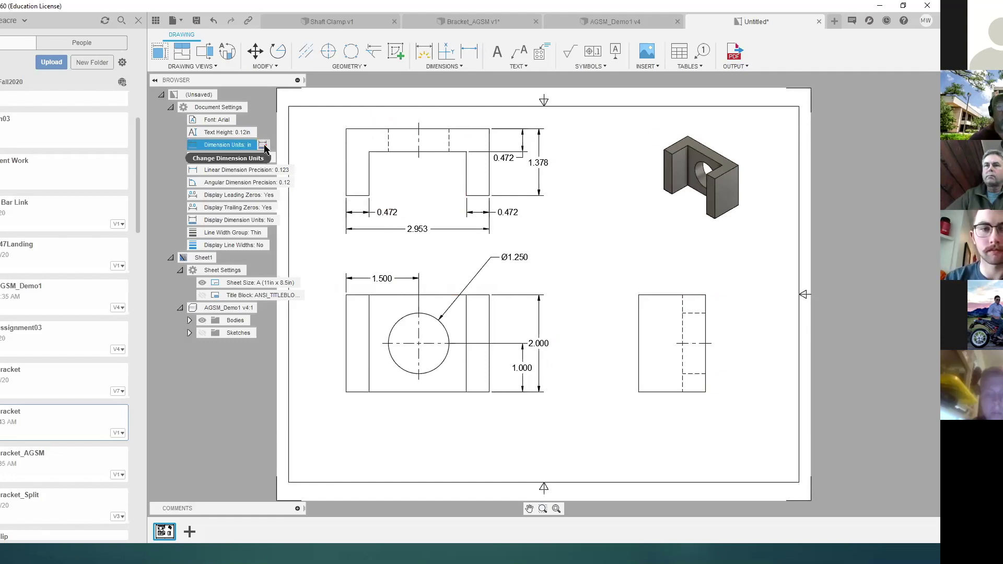
left_click(907, 172)
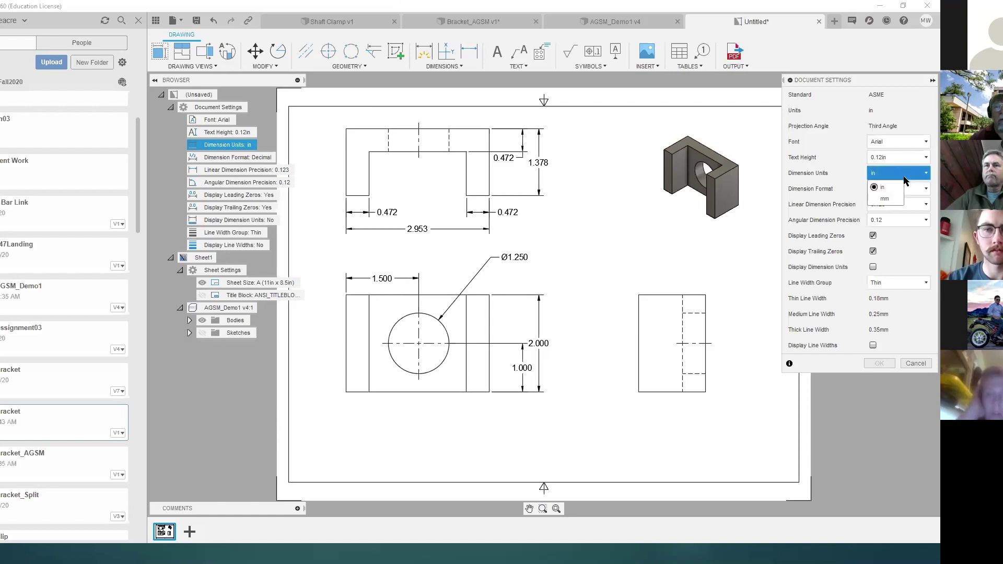
left_click(891, 191)
left_click(881, 364)
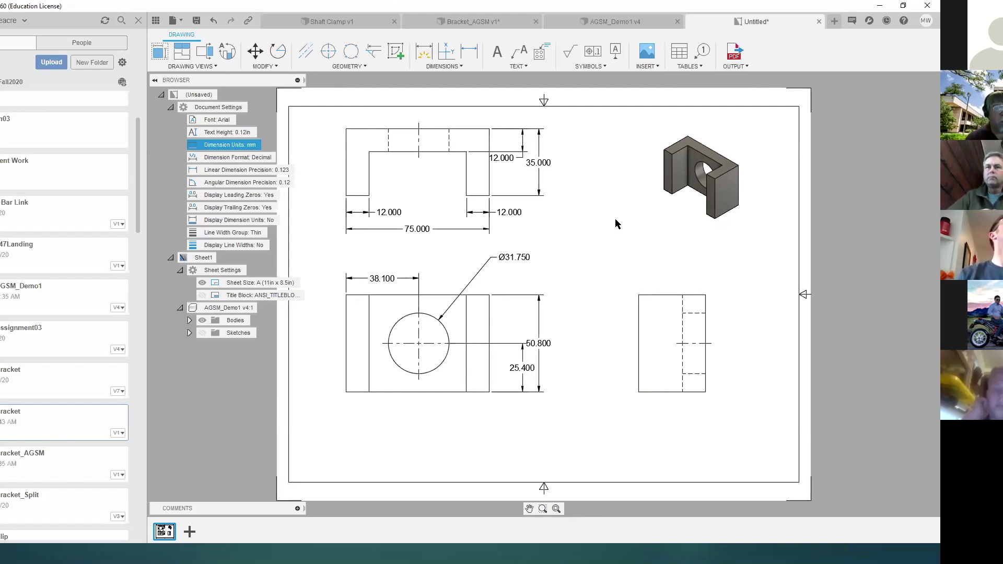
Switch to the PowerPoint slide show and advance to the Top Down Modeling slide.
key("alt+Tab")
key("alt+Tab")
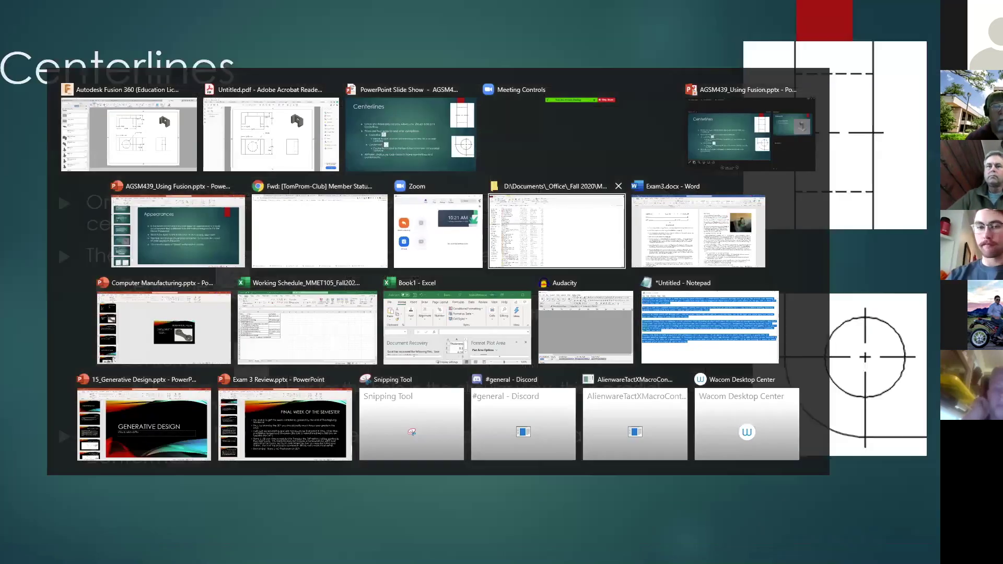
key("Right")
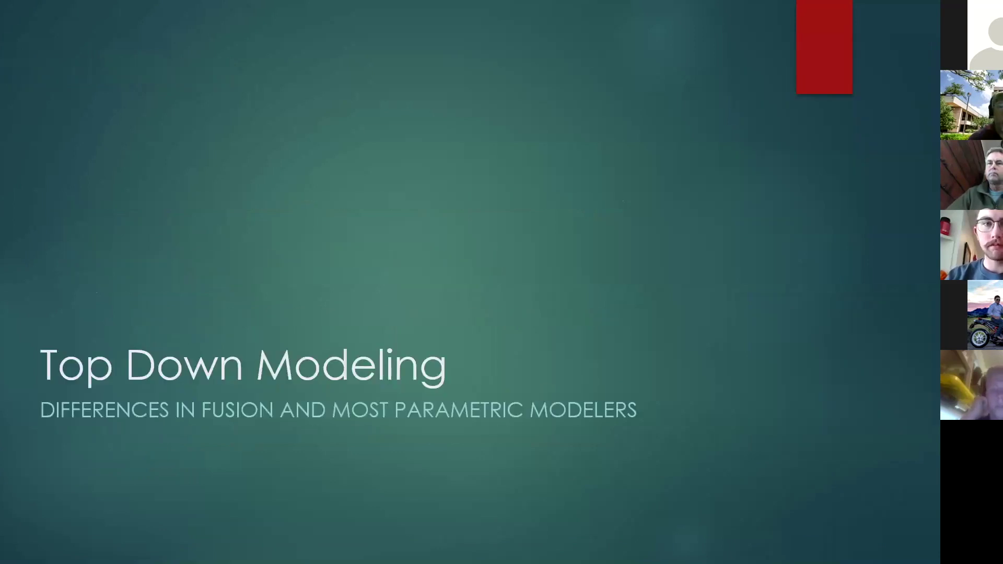
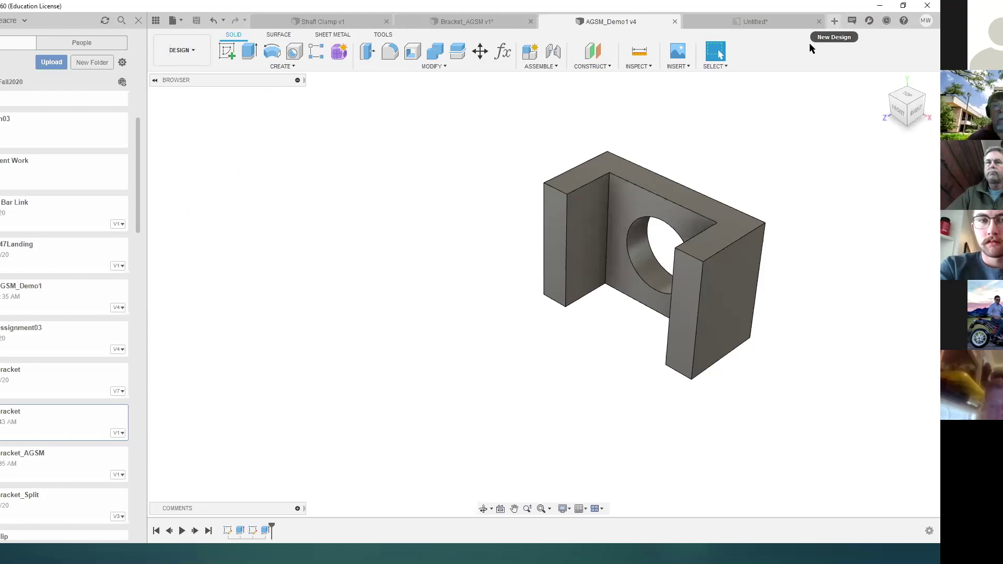
In a new Fusion 360 design, start a sketch on the front (XY) plane and set the active units to Millimeter.
left_click(228, 50)
left_click(571, 285)
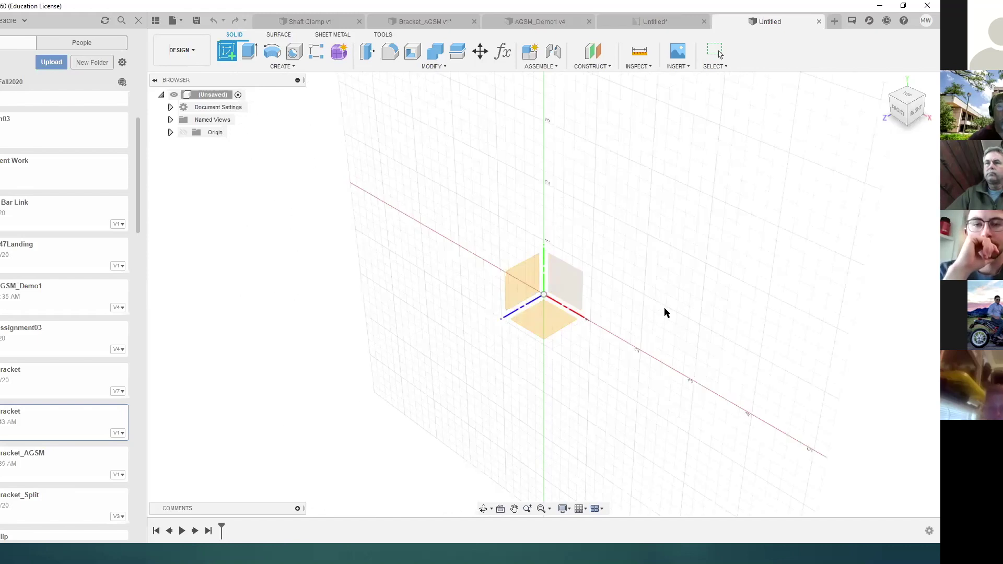
left_click(170, 107)
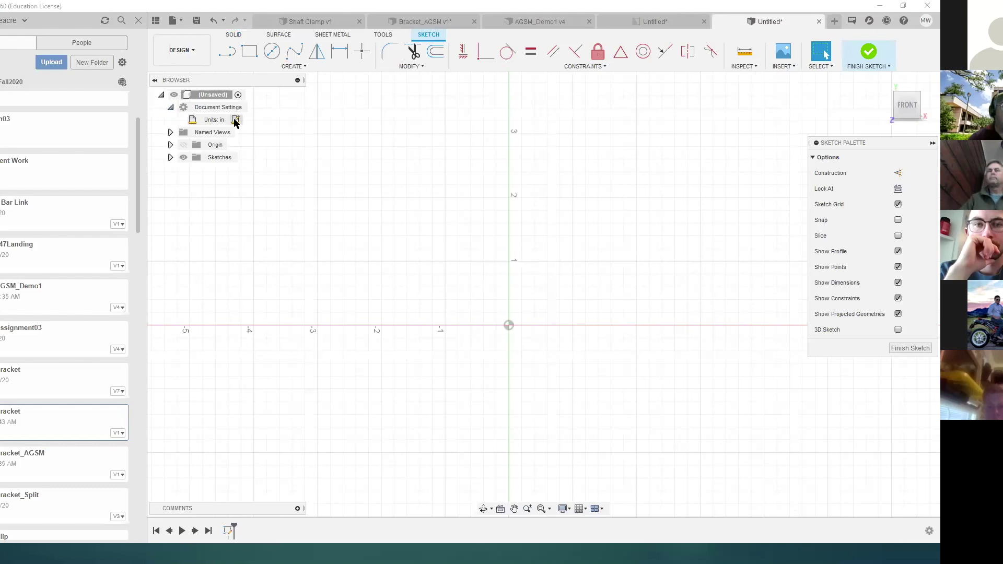
left_click(235, 120)
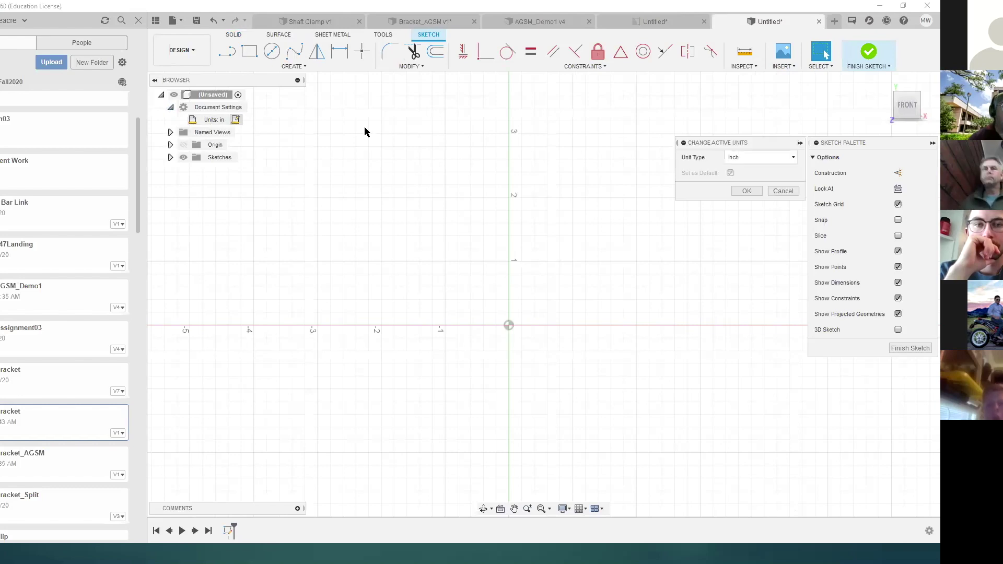
left_click(754, 161)
left_click(740, 170)
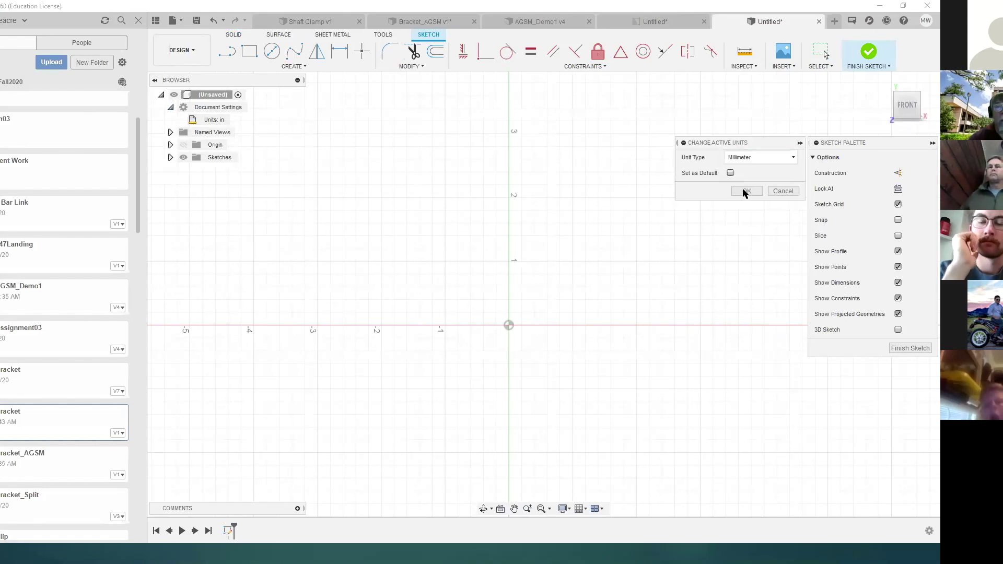
left_click(746, 192)
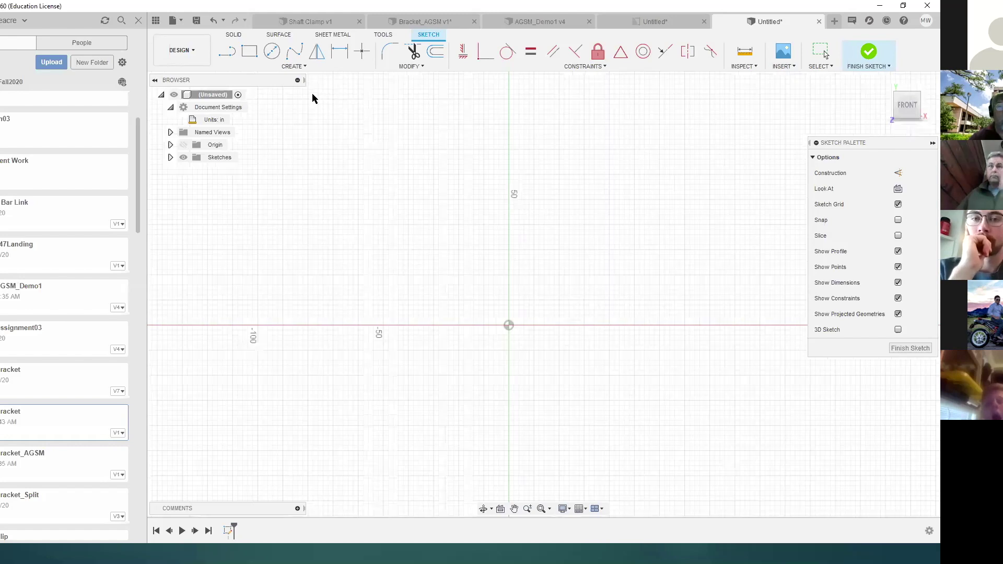
Draw a closed rectangle of lines with its lower-left corner on the origin, about 88 mm wide and 39 mm high.
left_click(230, 52)
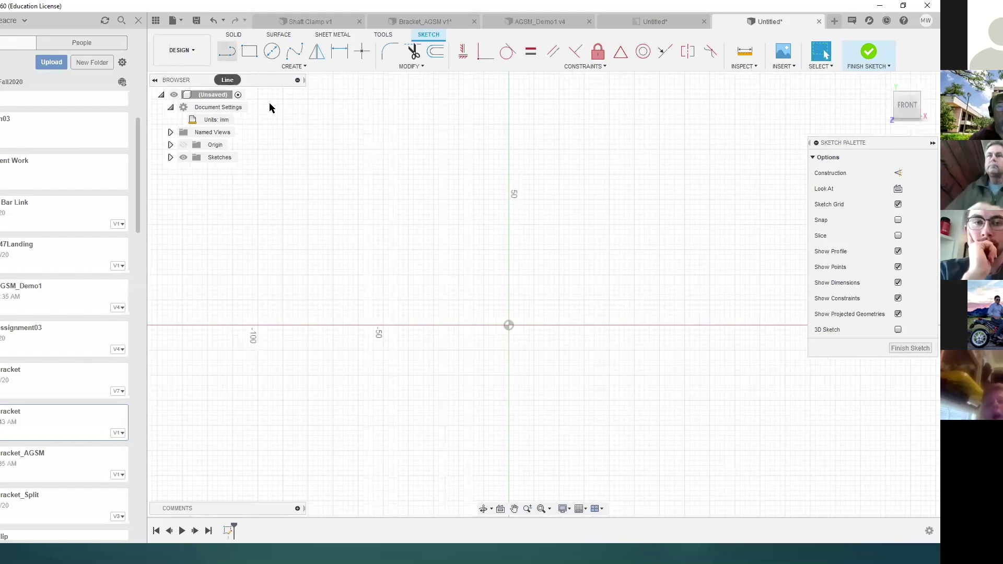
left_click(509, 325)
left_click(509, 228)
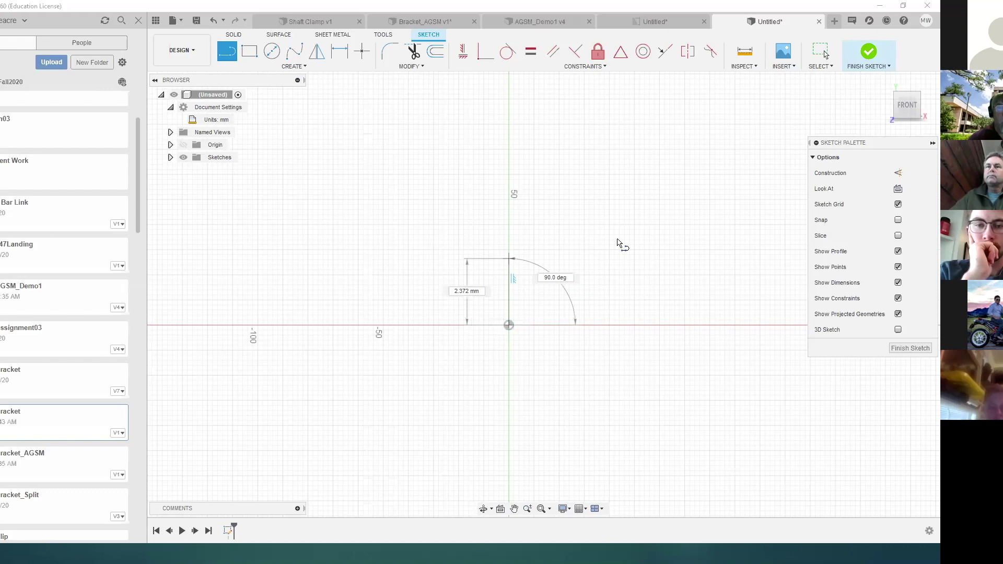
left_click(731, 228)
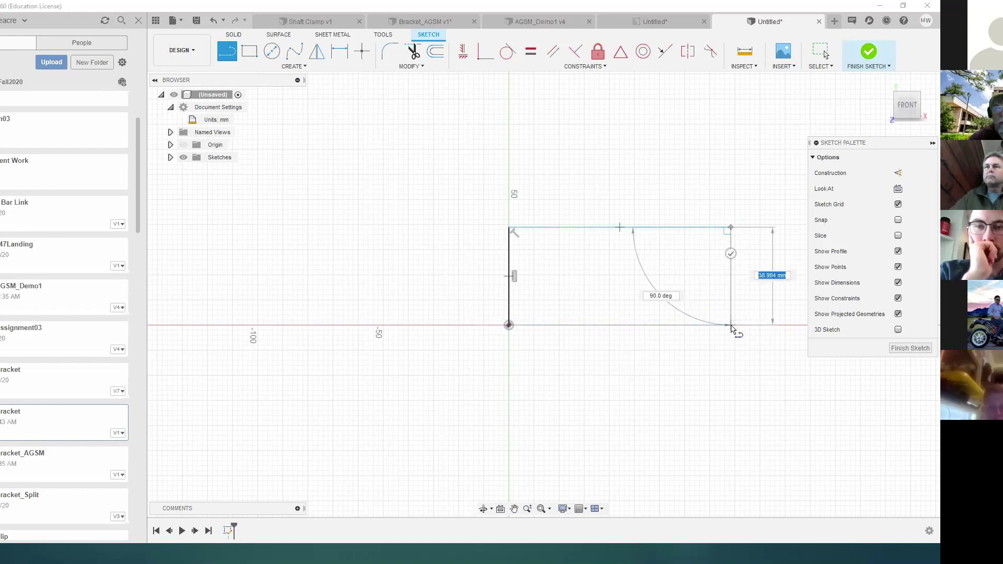
left_click(731, 326)
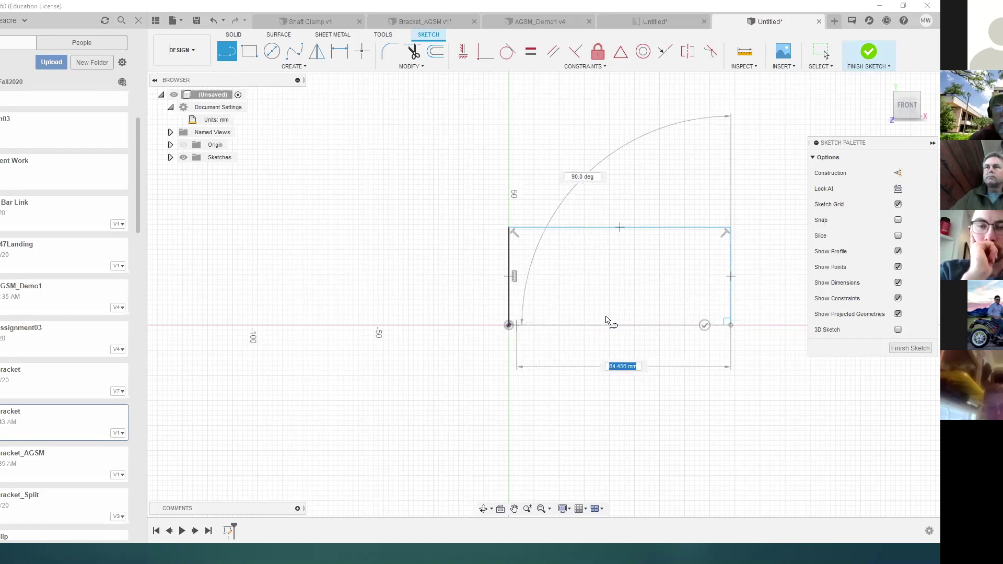
left_click(508, 325)
Draw a circle about 56 mm in diameter, centred on the midpoint of the rectangle's bottom edge.
left_click(274, 53)
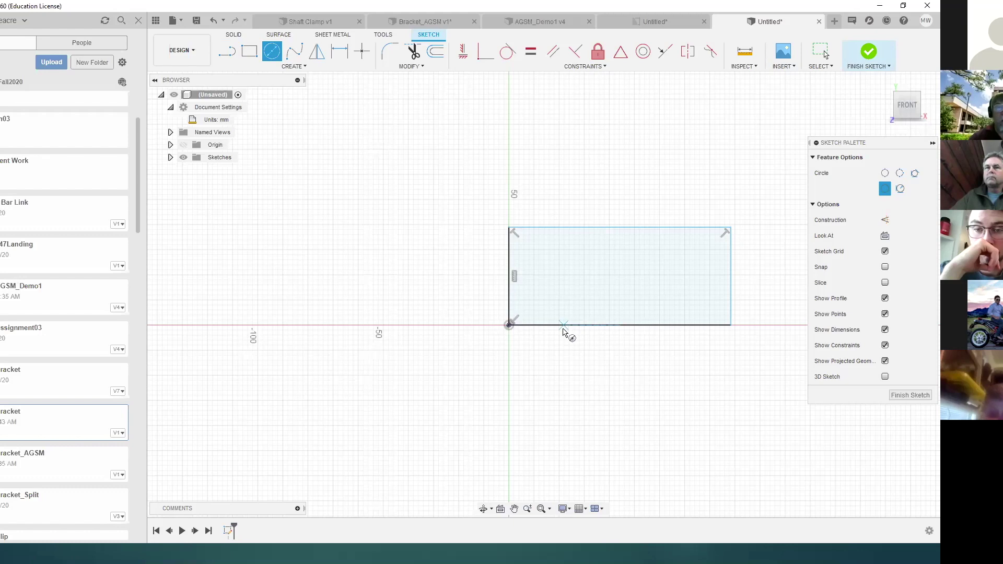
left_click(620, 325)
left_click(593, 390)
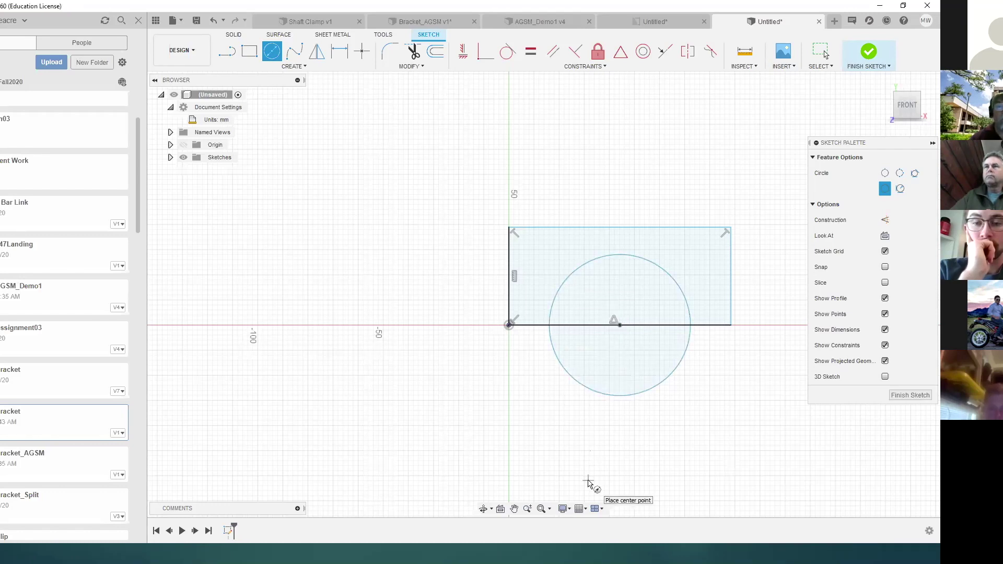
Dimension the rectangle's height to 20 mm and the circle's diameter to 26 mm.
left_click(338, 52)
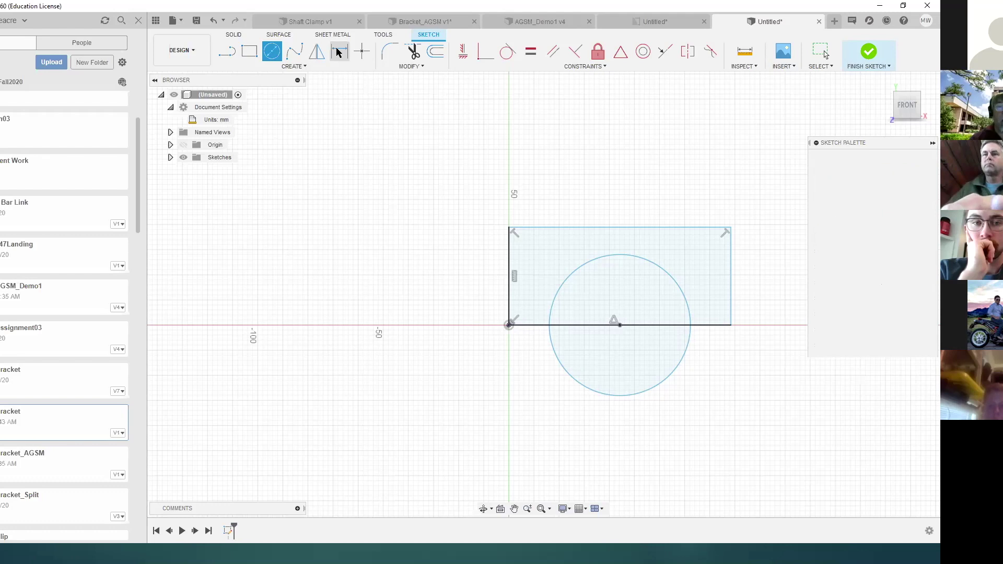
left_click(510, 268)
left_click(469, 269)
type("20")
key("Return")
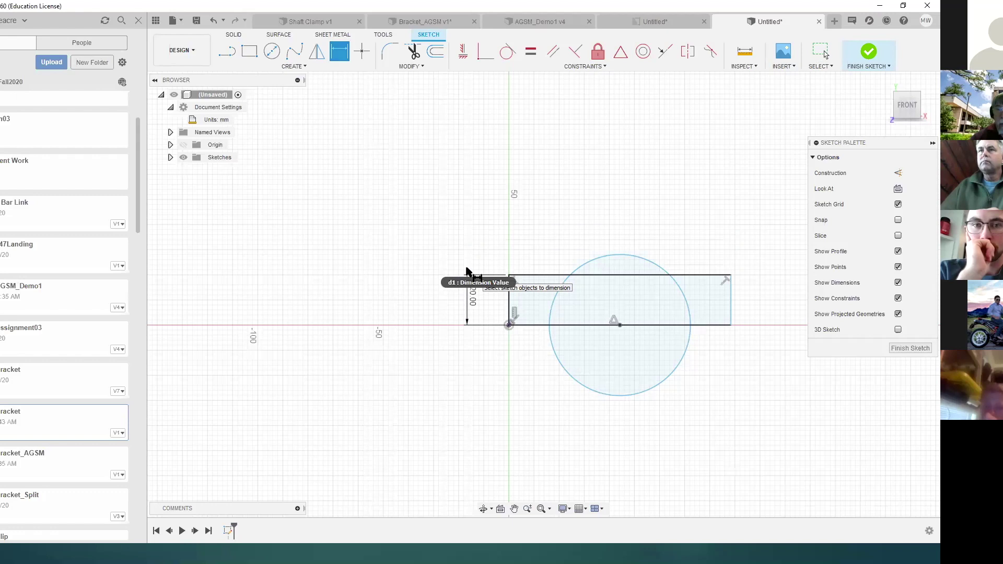
left_click(564, 372)
left_click(525, 400)
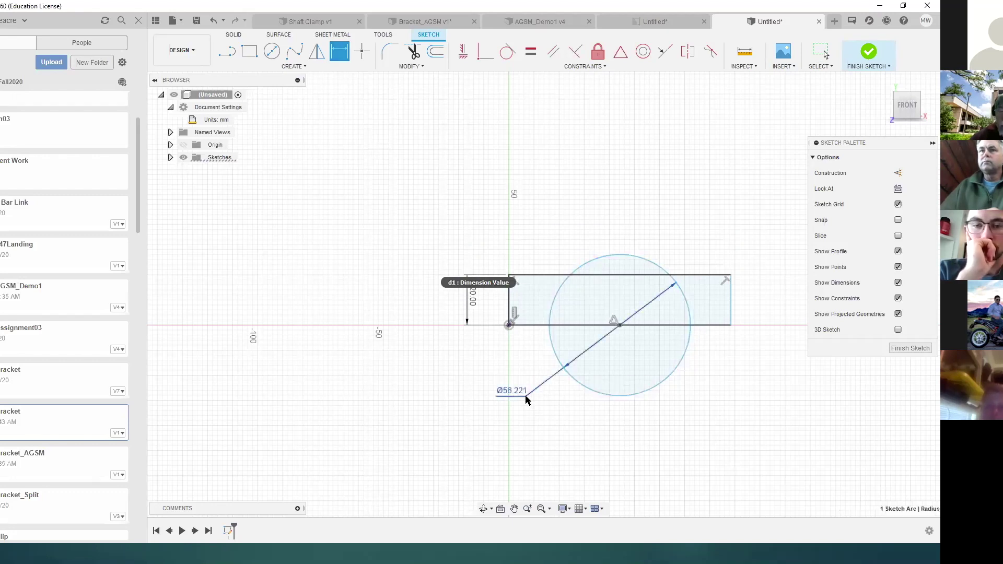
type("26")
key("Return")
Dimension the rectangle's width to 60 mm along its top edge.
left_click(588, 275)
left_click(600, 234)
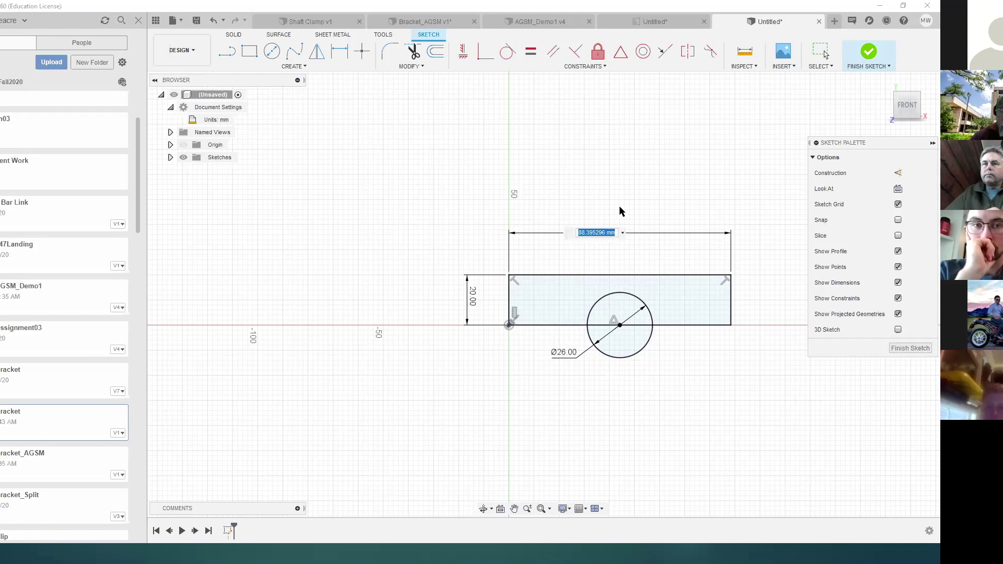
type("60")
key("Return")
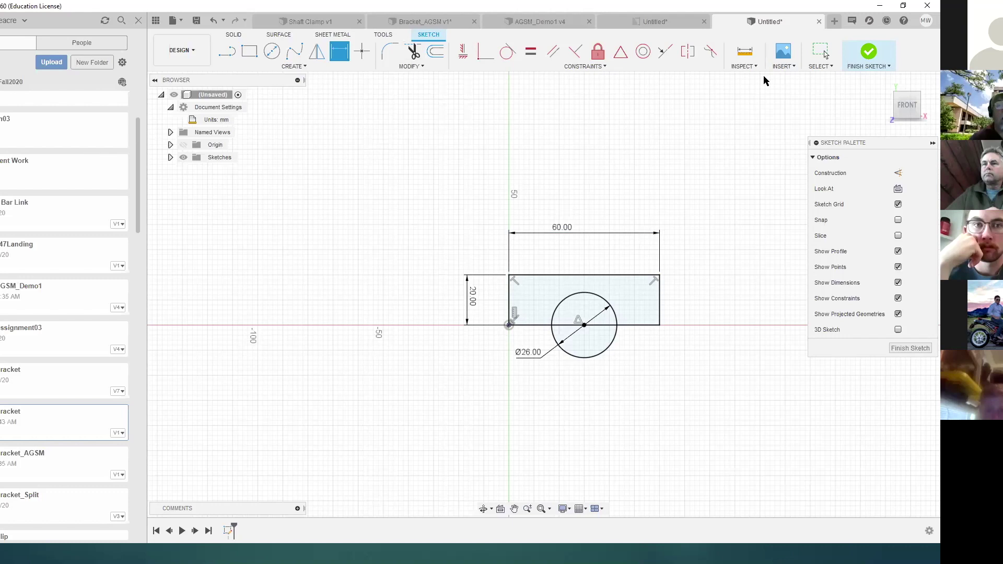
Finish the sketch and extrude the rectangle area outside the circle 32 mm as a new body.
left_click(869, 52)
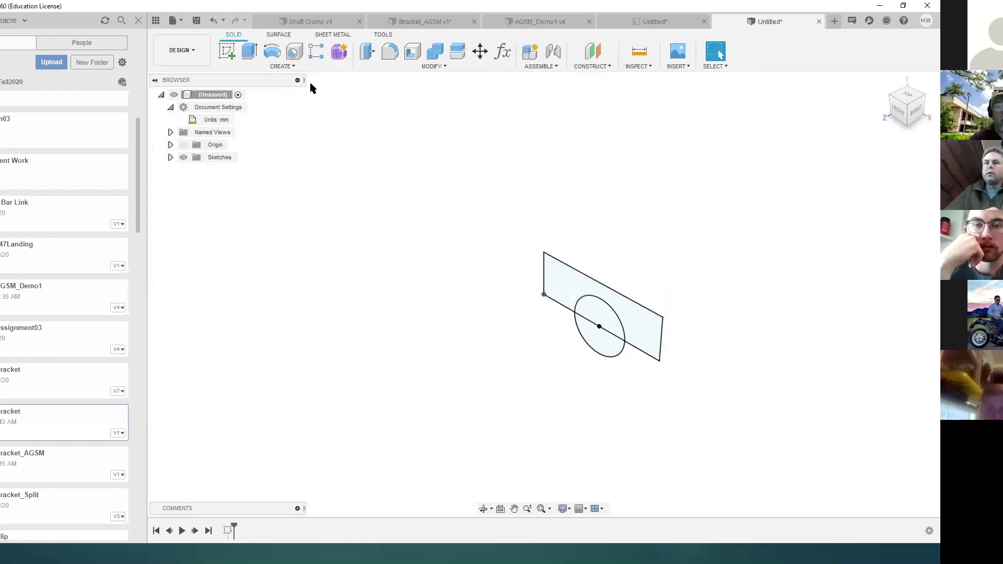
left_click(250, 54)
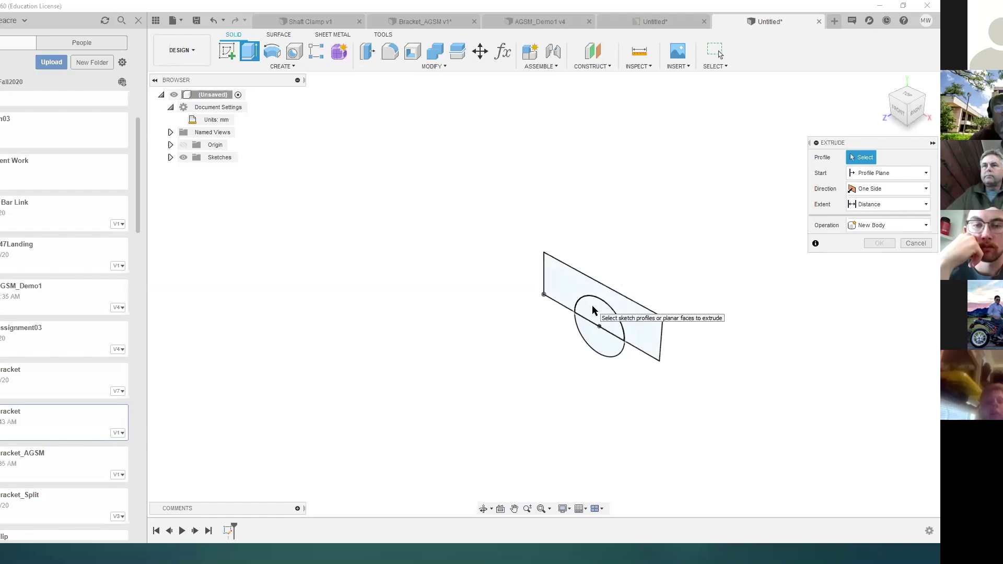
left_click(561, 285)
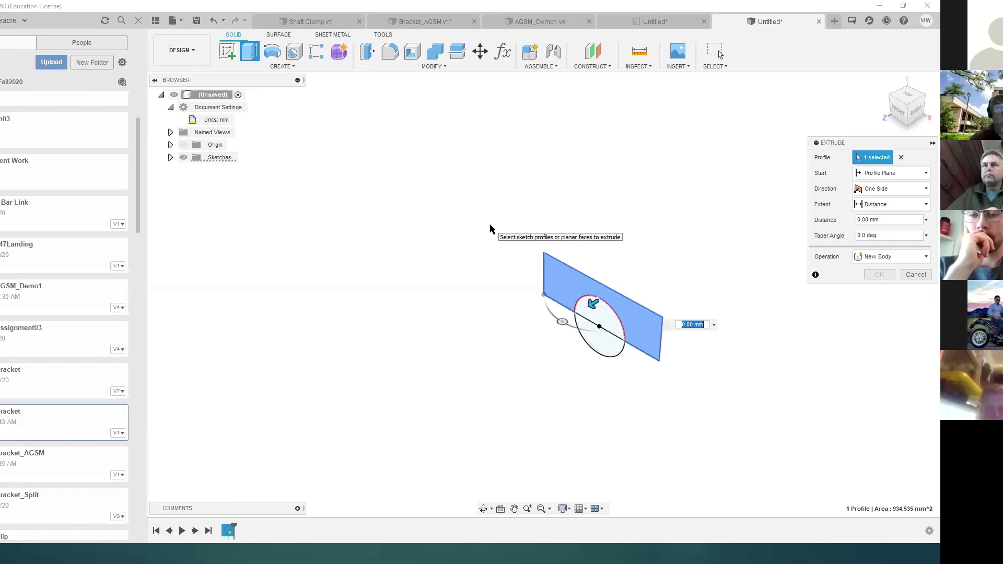
type("32")
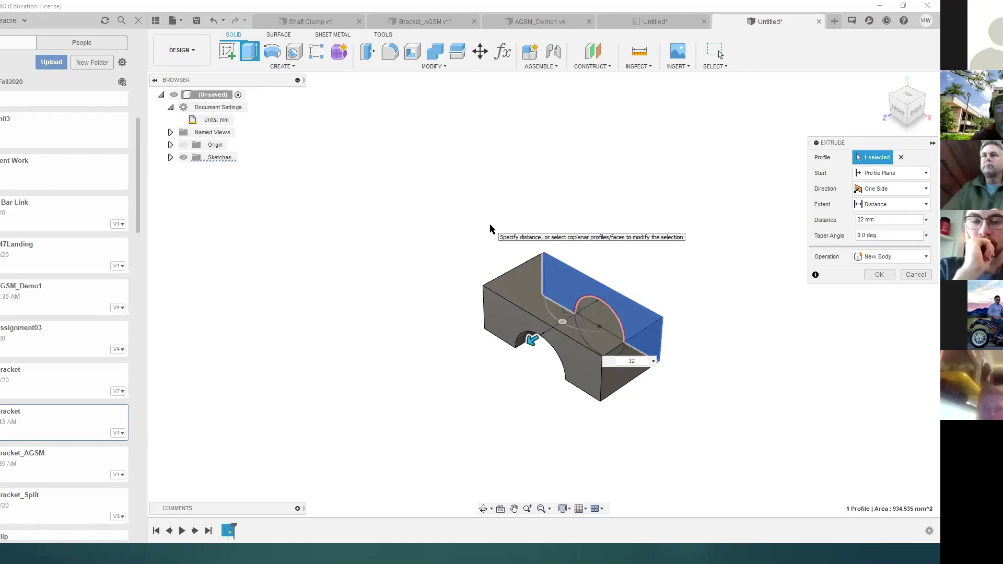
key("Return")
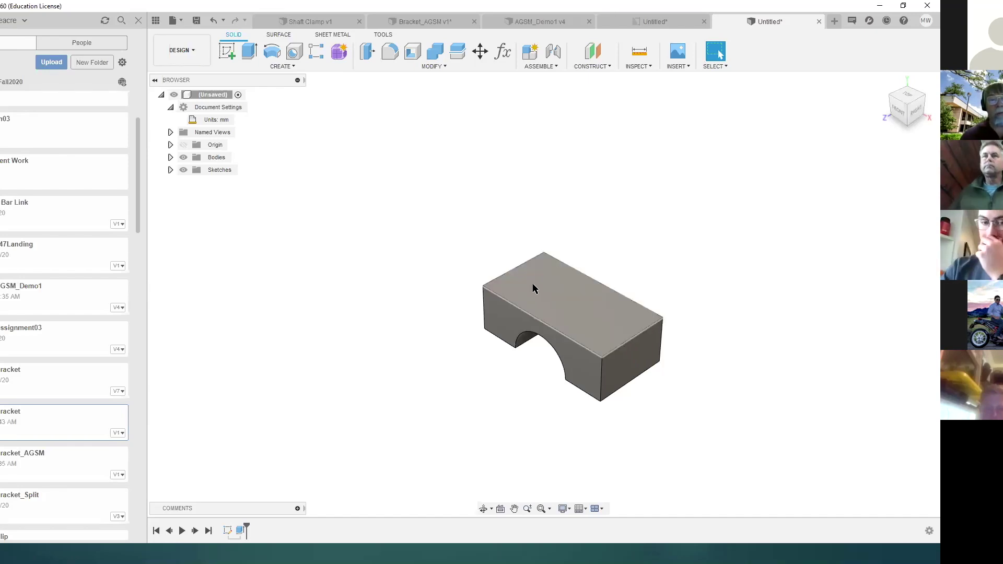
Start a sketch on the block's top face and draw a pair of concentric circles near each end.
left_click(227, 50)
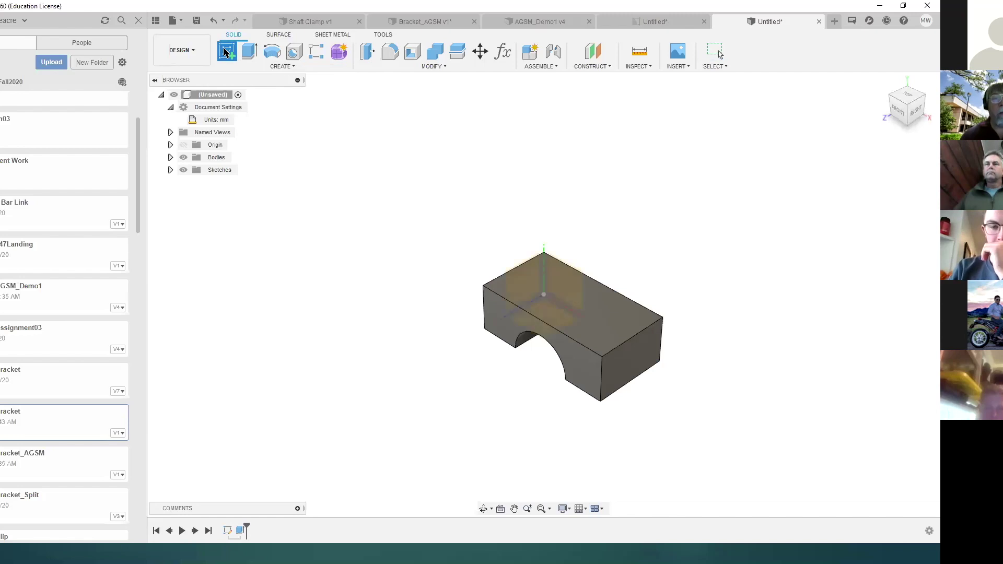
left_click(600, 316)
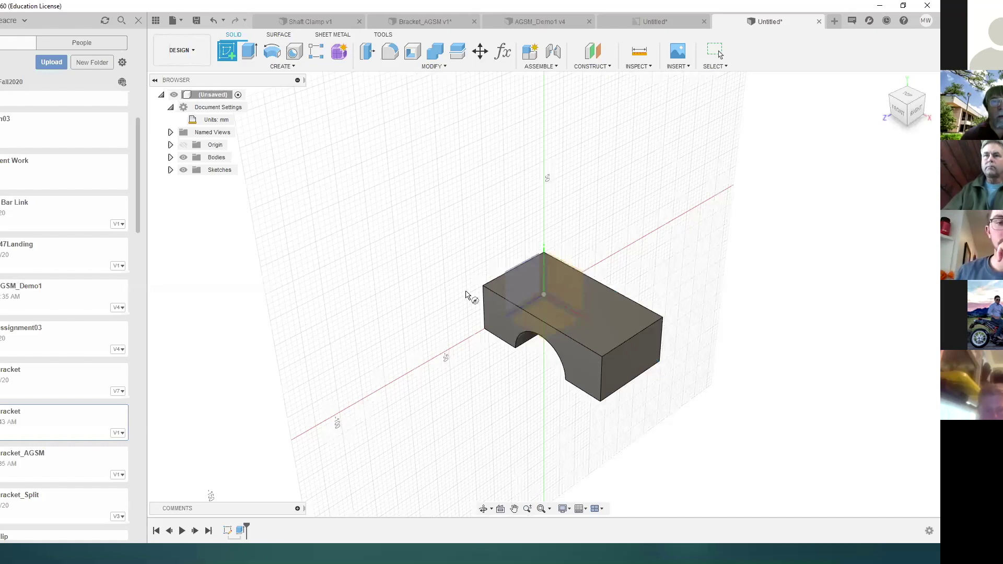
left_click(465, 290)
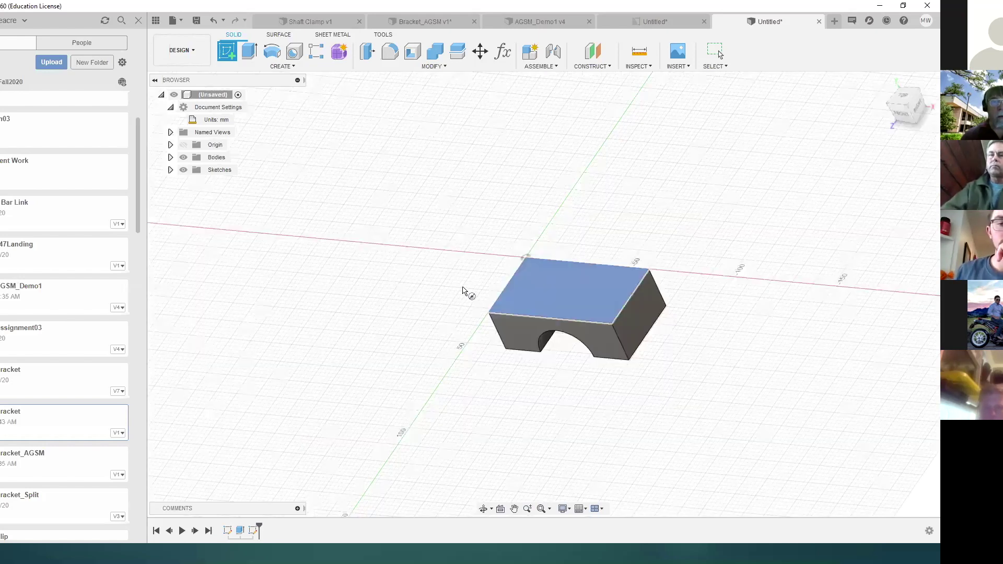
left_click(559, 303)
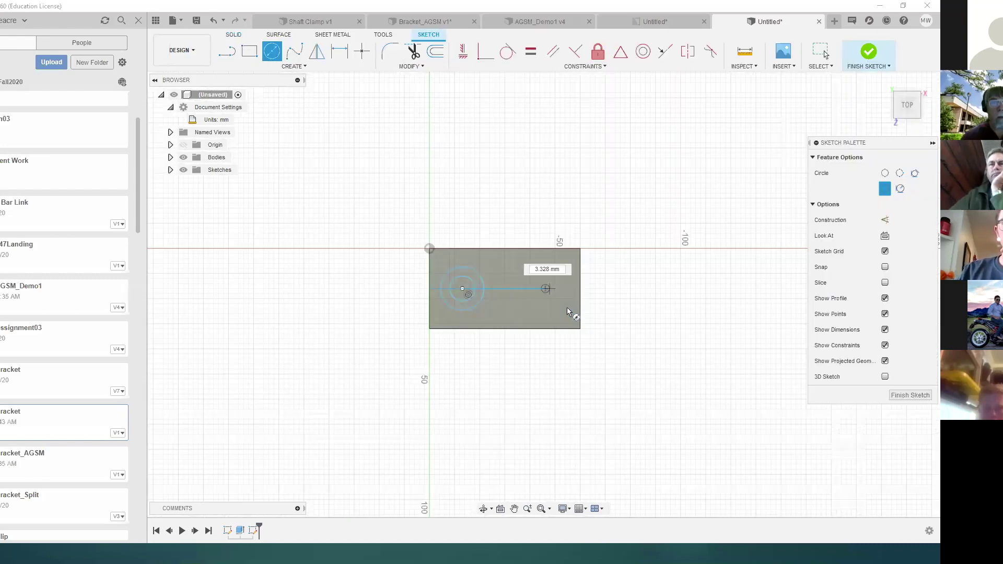
key("Return")
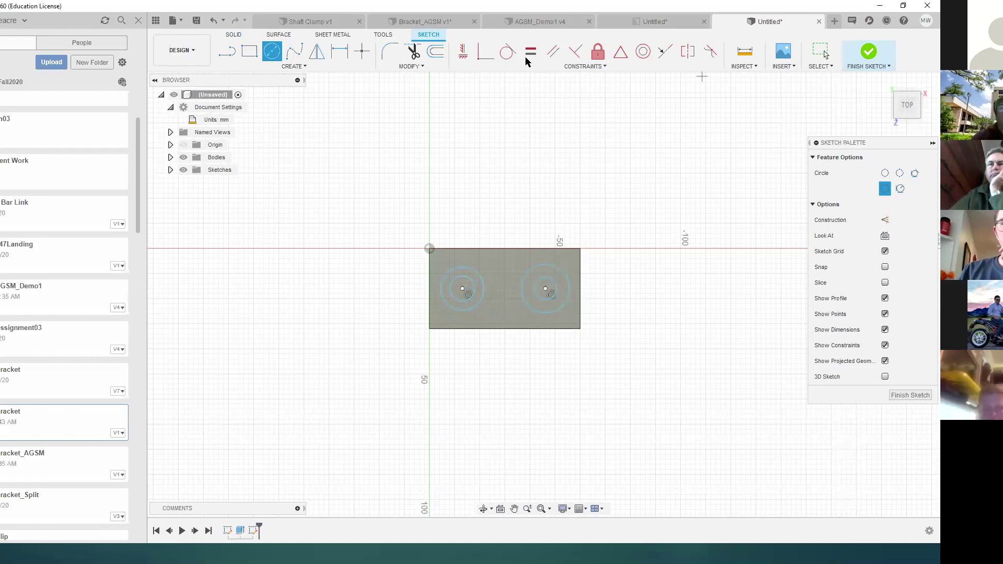
Apply Equal constraints between the two inner circles and between the two outer circles.
left_click(575, 54)
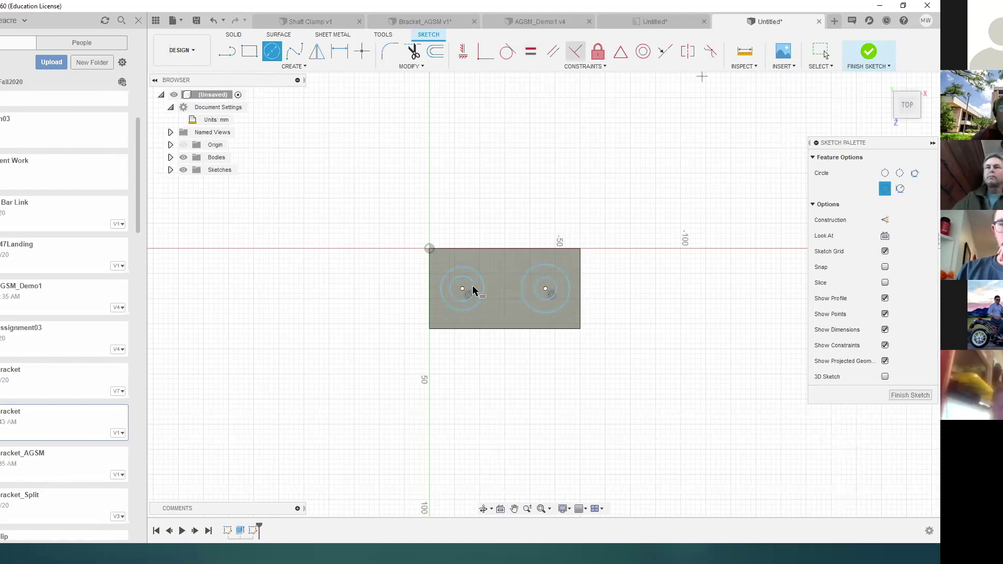
left_click(465, 281)
left_click(537, 282)
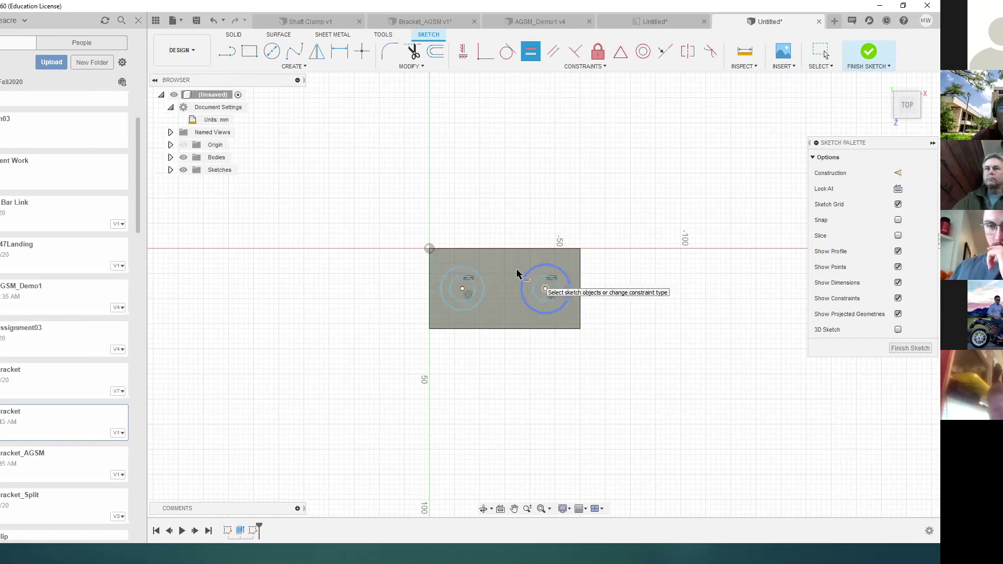
left_click(585, 291)
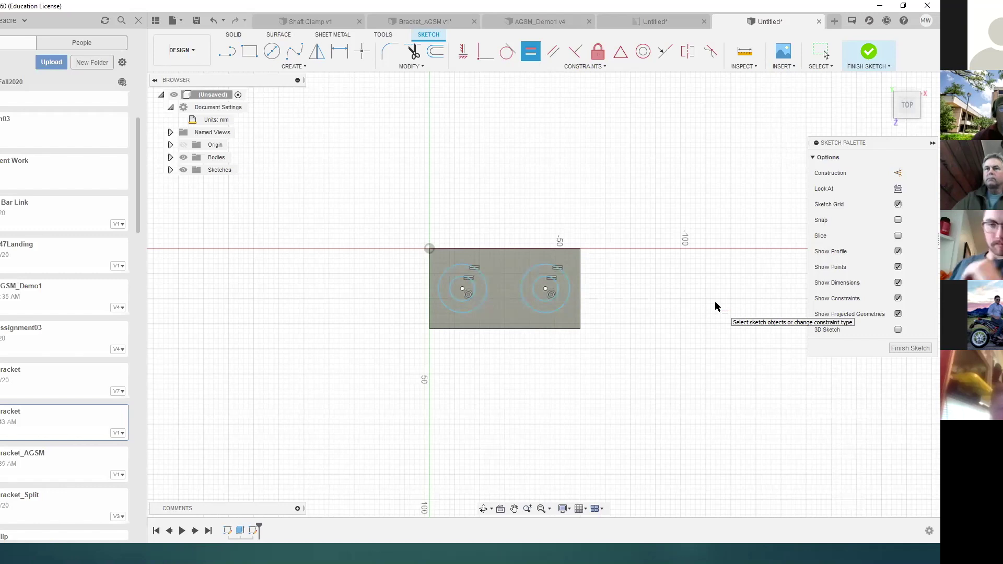
Align the centres of the two circle pairs with a Horizontal/Vertical constraint.
left_click(463, 55)
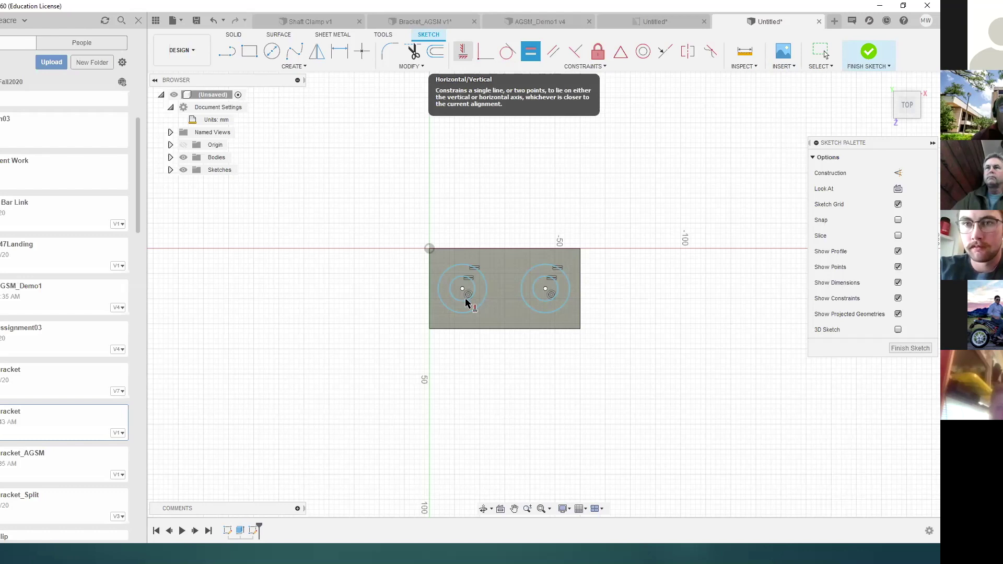
left_click(462, 288)
left_click(545, 288)
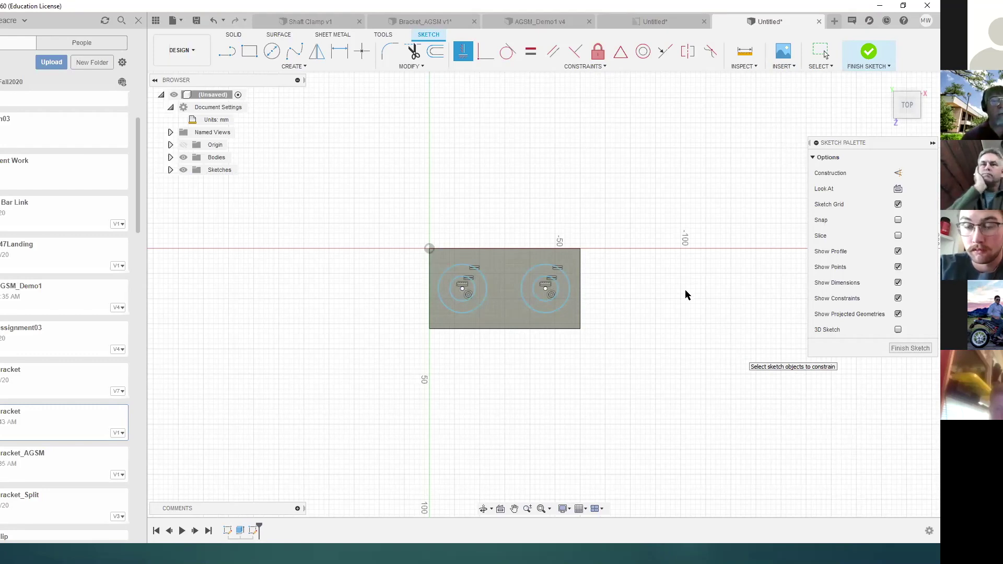
key("Escape")
Dimension the left circle pair's centre 16 mm from the block's front edge and 11 mm from its left edge.
left_click(339, 52)
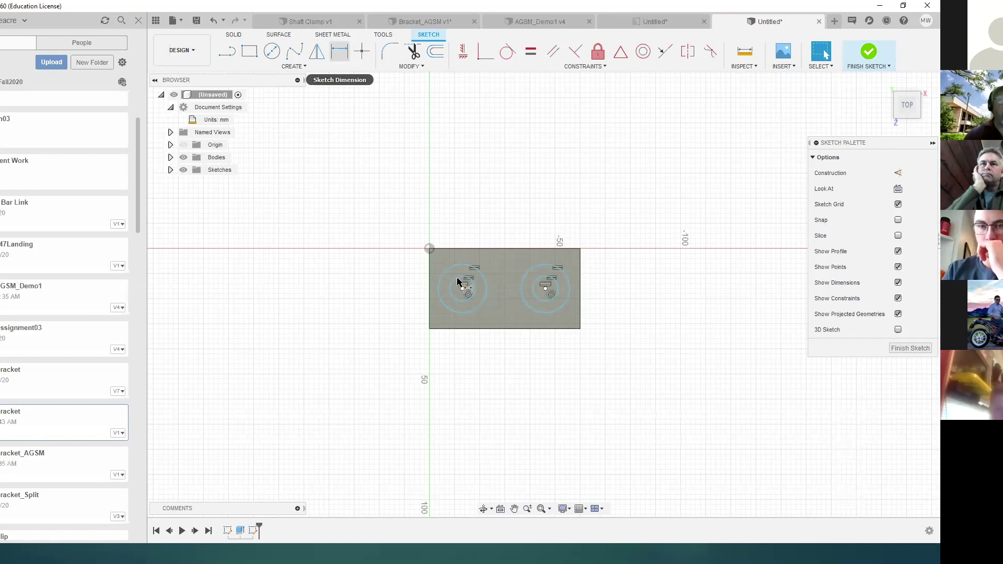
left_click(451, 328)
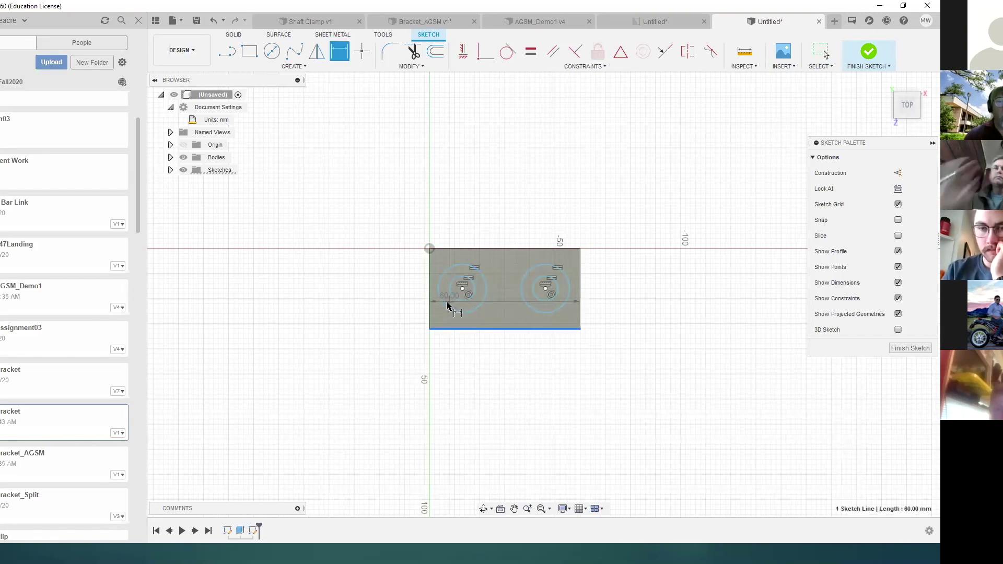
left_click(446, 306)
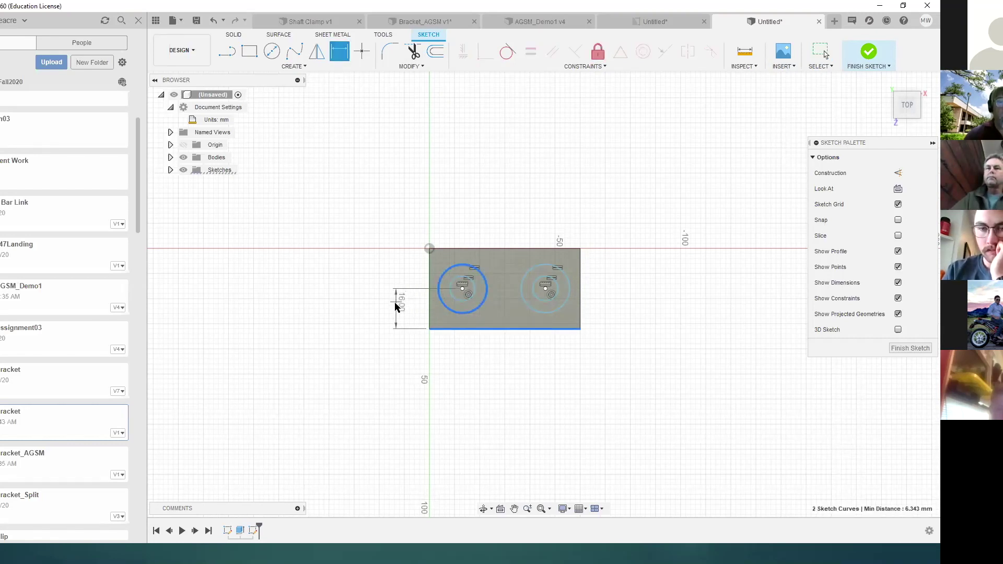
left_click(398, 309)
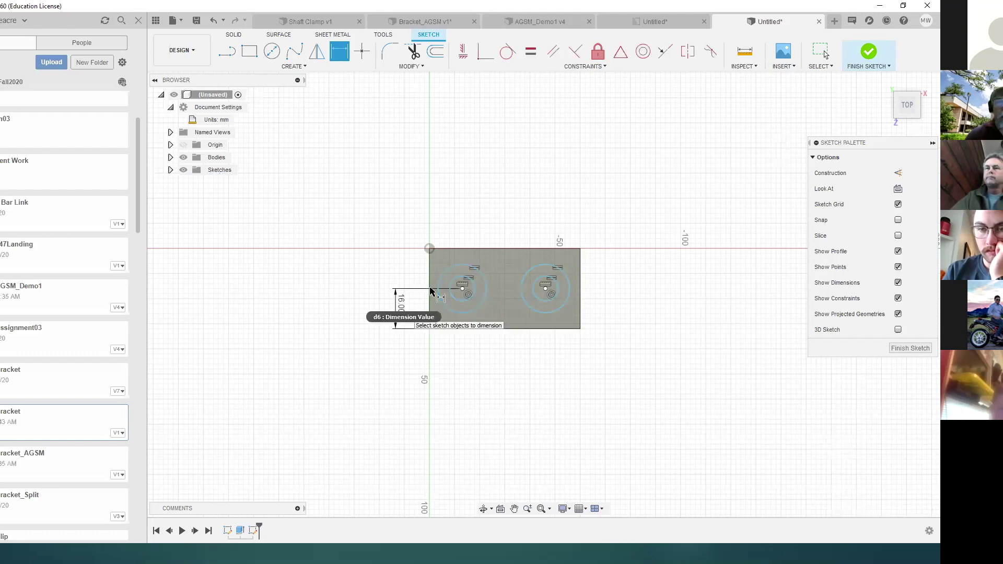
left_click(430, 277)
left_click(460, 291)
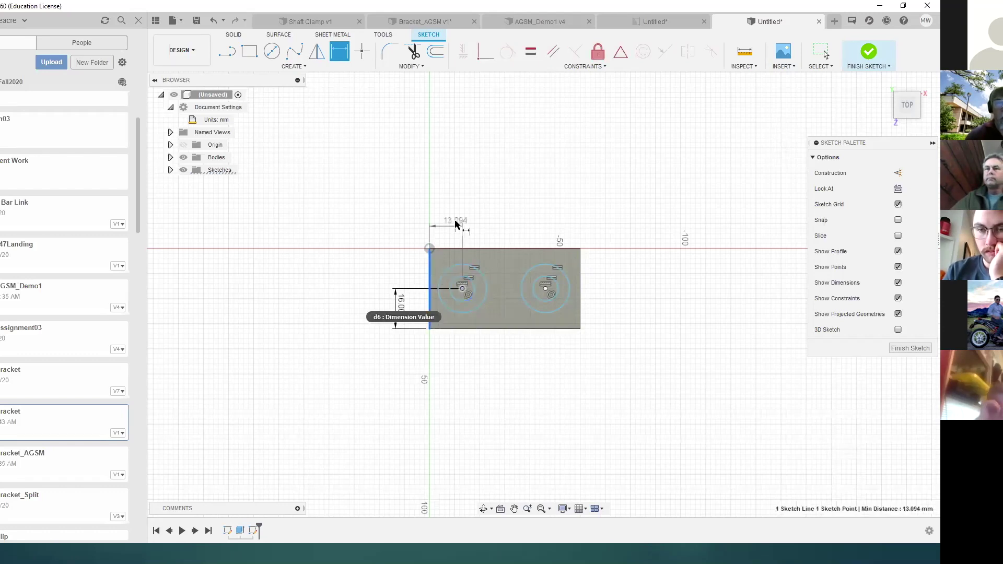
left_click(450, 221)
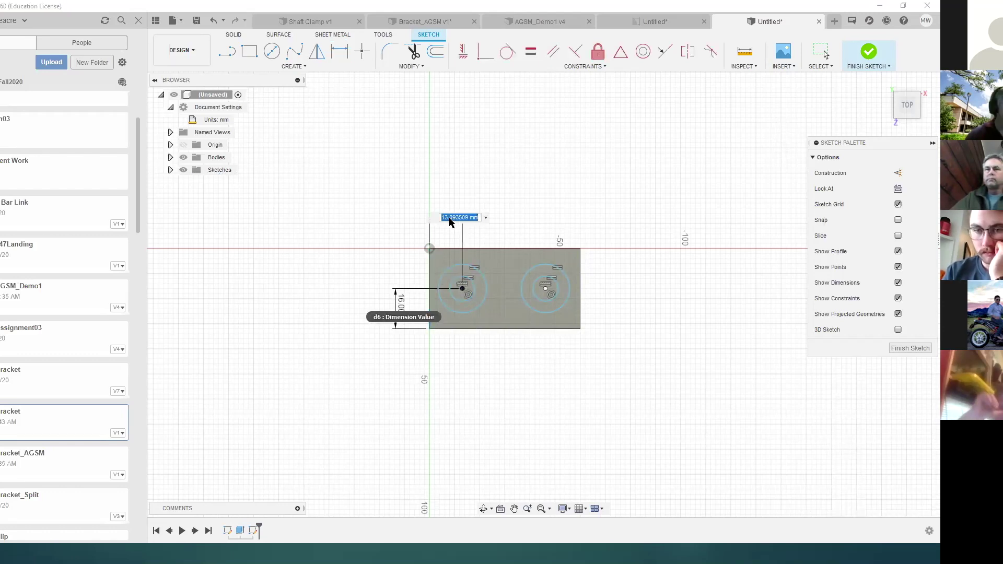
type("11")
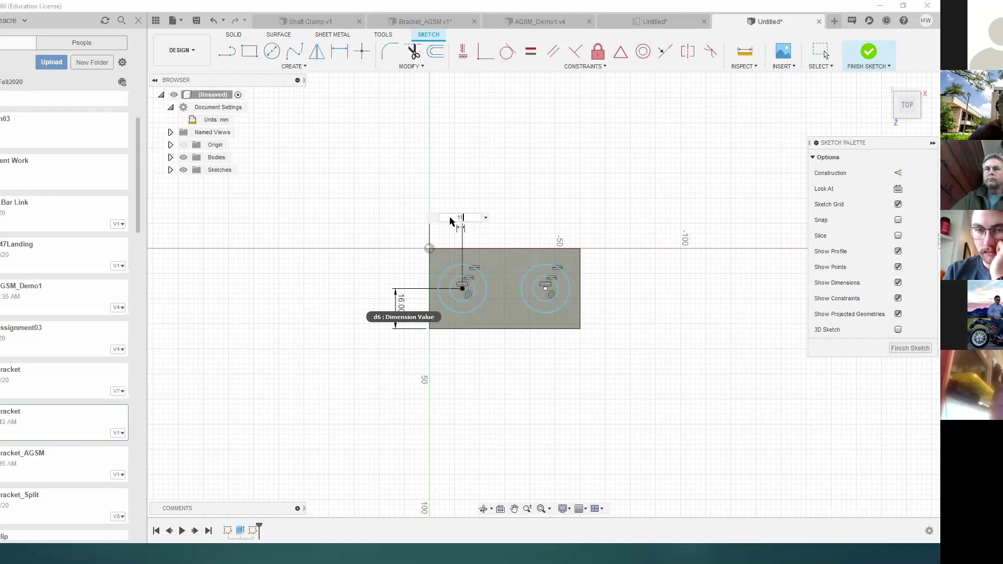
key("Return")
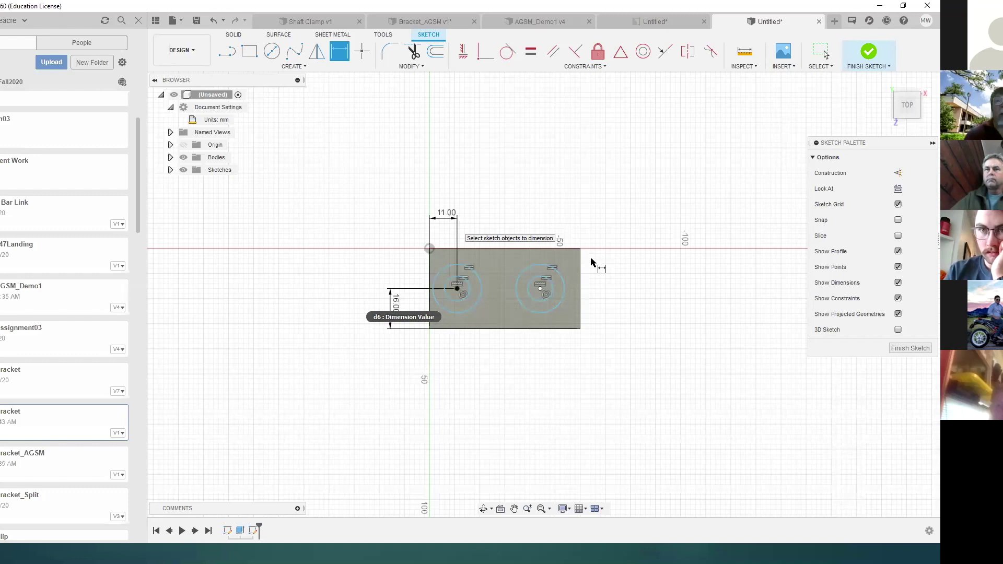
Dimension the right circle pair's centre 11 mm from the block's right edge.
left_click(581, 268)
left_click(555, 269)
left_click(558, 215)
type("11")
key("Return")
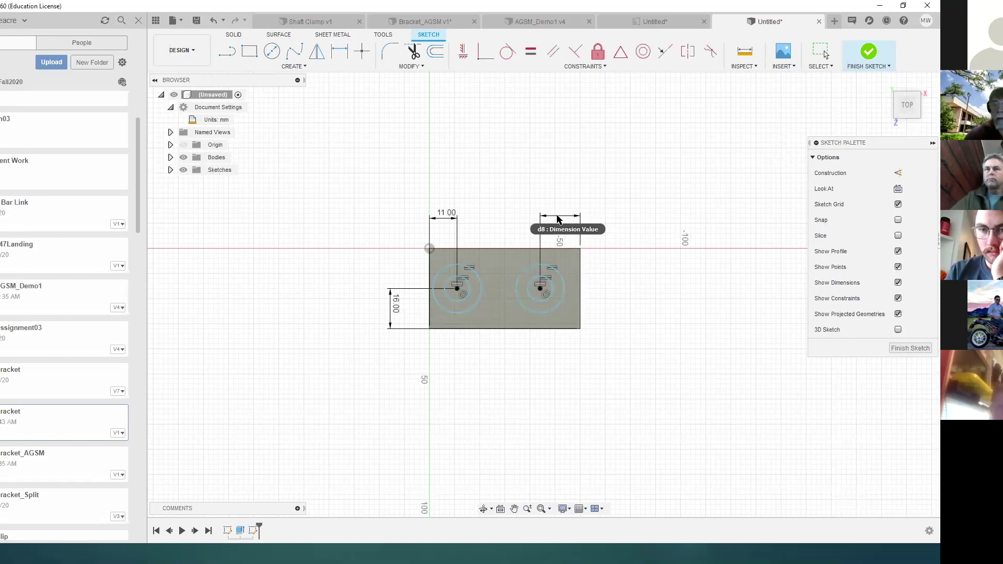
Dimension the right pair's outer circle to 14 mm diameter and its inner circle to 10 mm.
left_click(577, 271)
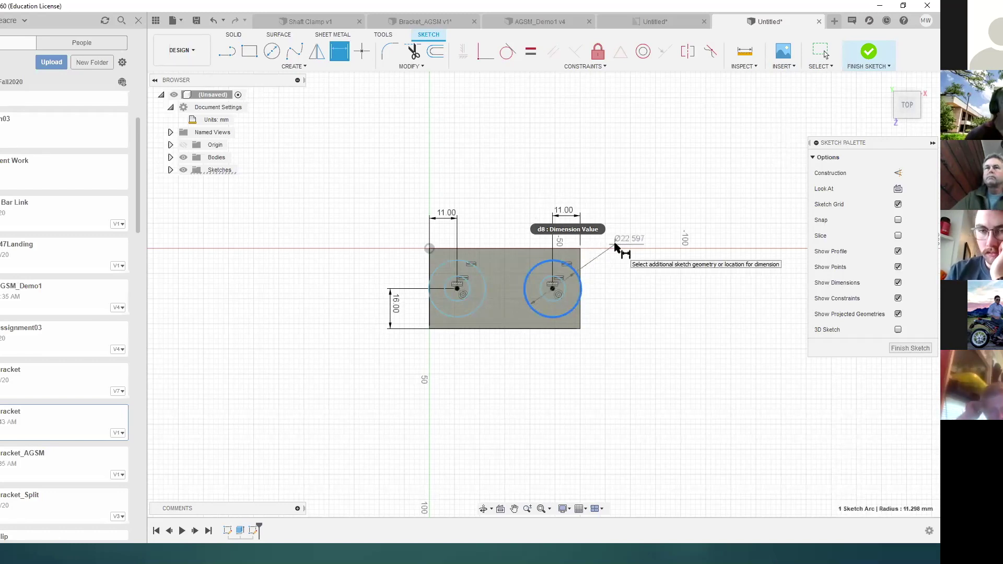
left_click(616, 248)
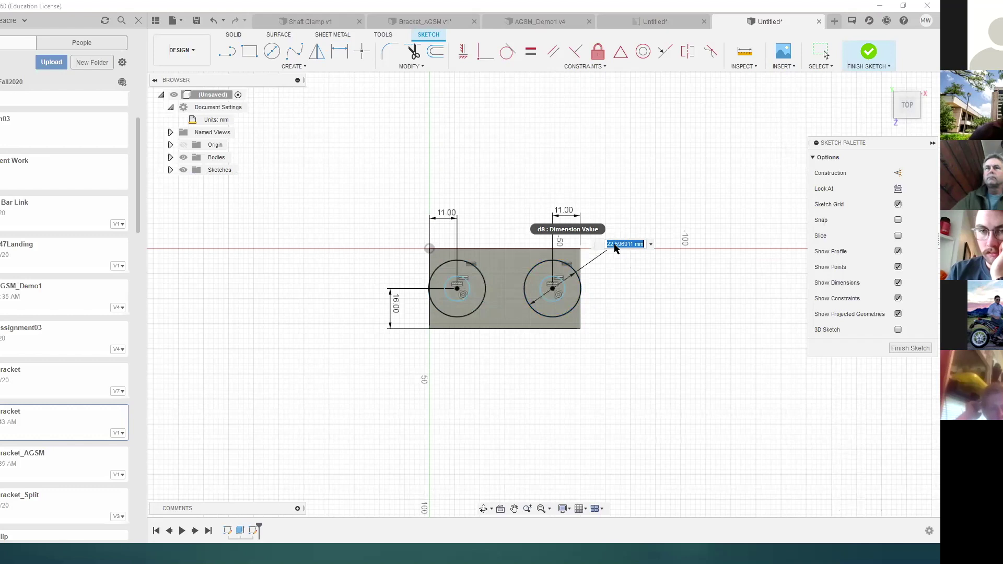
type("14")
key("Return")
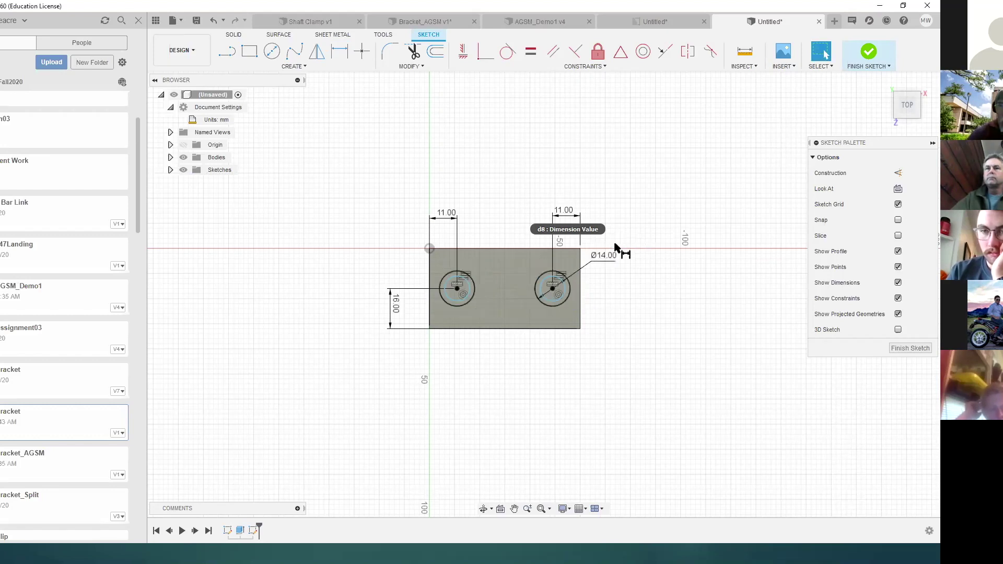
left_click(563, 301)
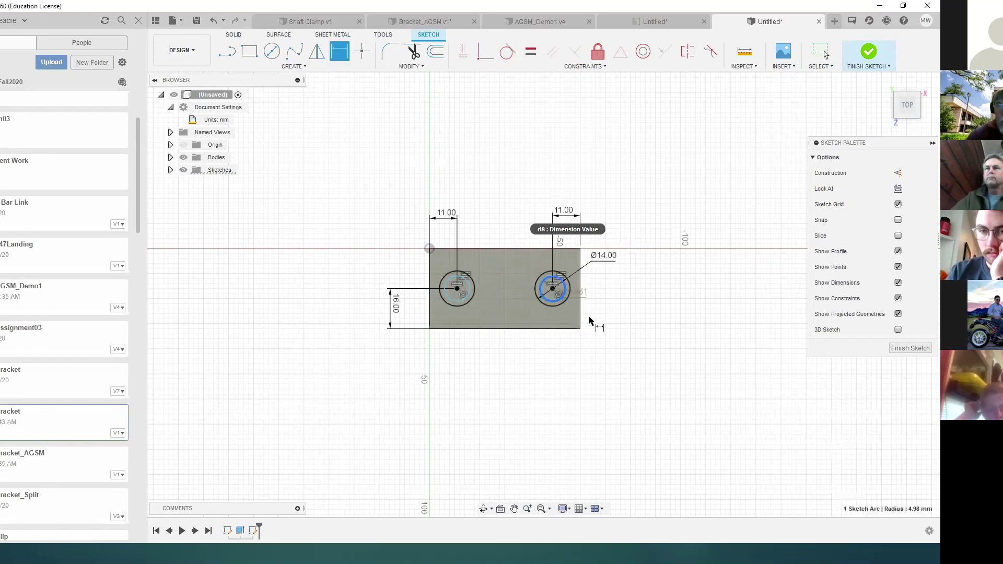
left_click(605, 320)
type("10")
key("Return")
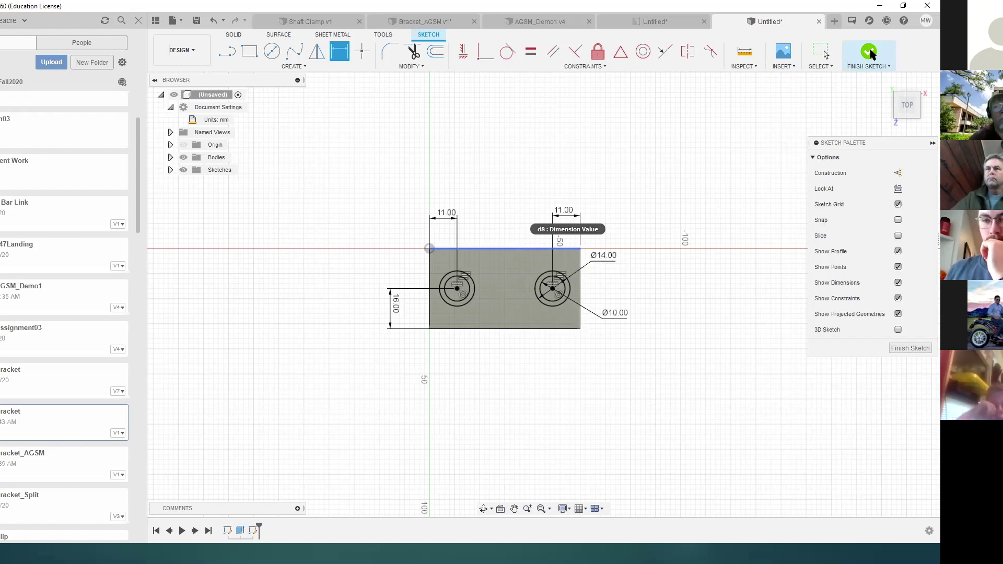
Finish the sketch and cut the two 10 mm circles down through the block with a -40 mm extrusion.
left_click(869, 51)
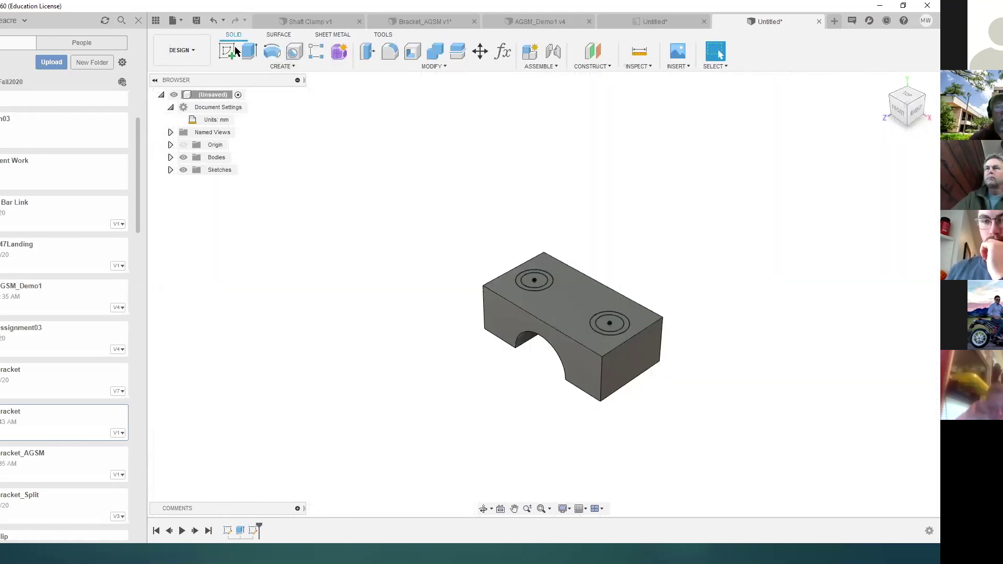
left_click(251, 48)
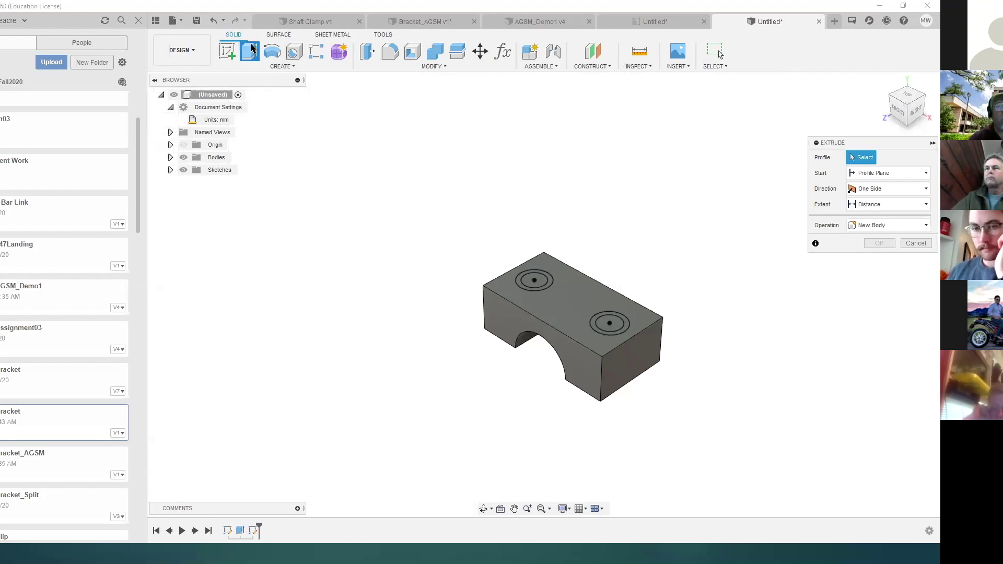
left_click(534, 280)
left_click(609, 323)
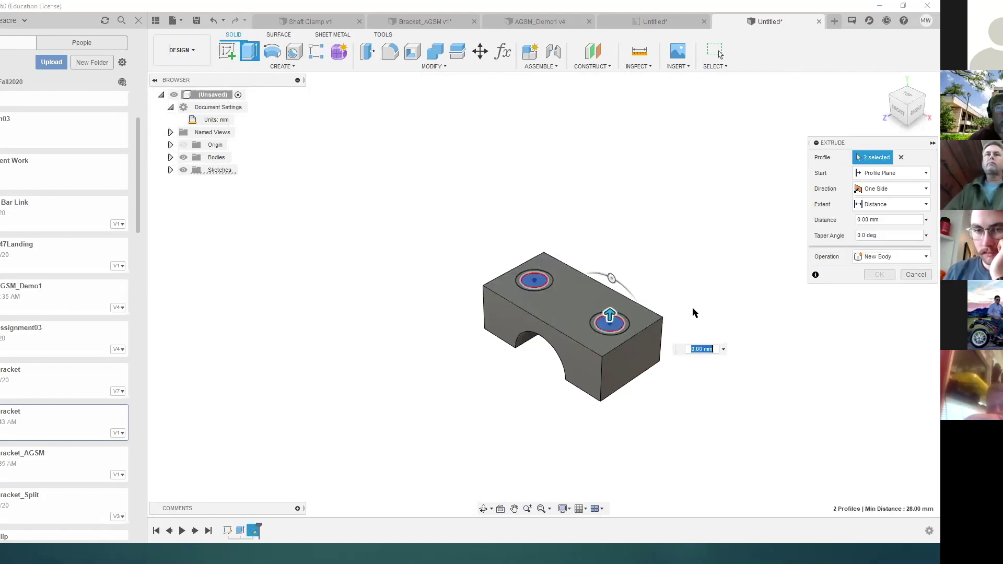
left_click_drag(609, 316, 624, 398)
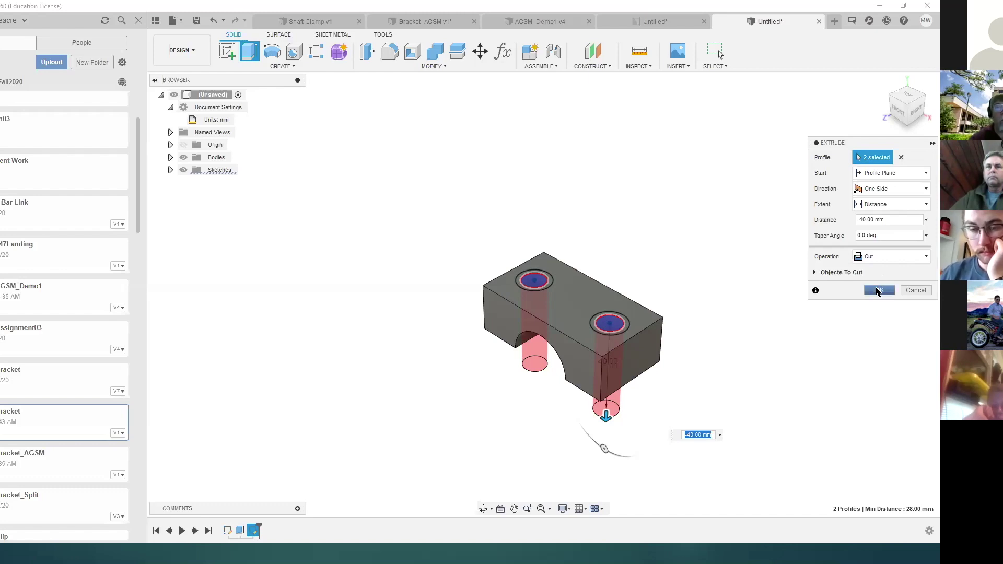
left_click(880, 290)
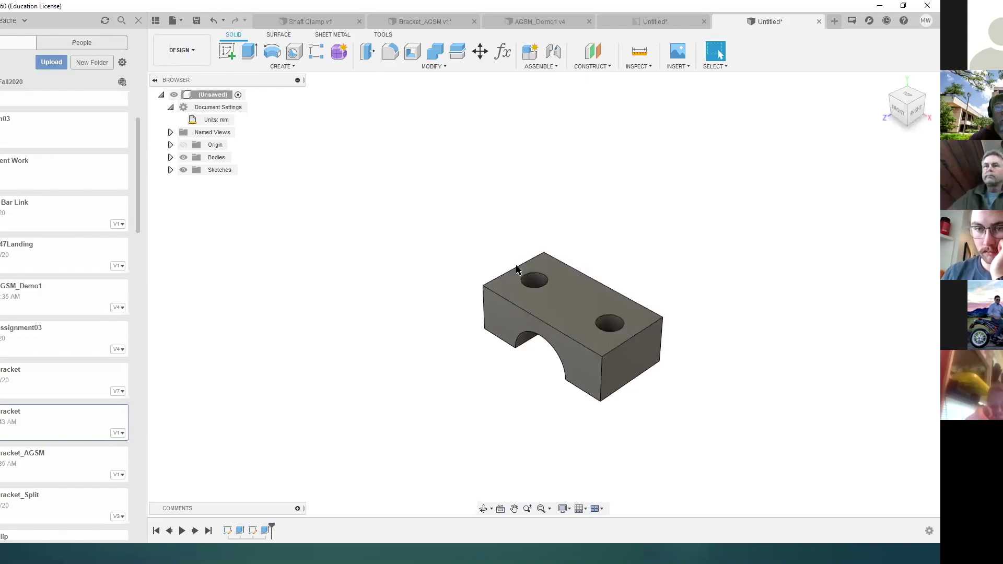
Show Sketch2 again and extrude the rings around both holes -5 mm as a cut for the counterbores.
left_click(171, 170)
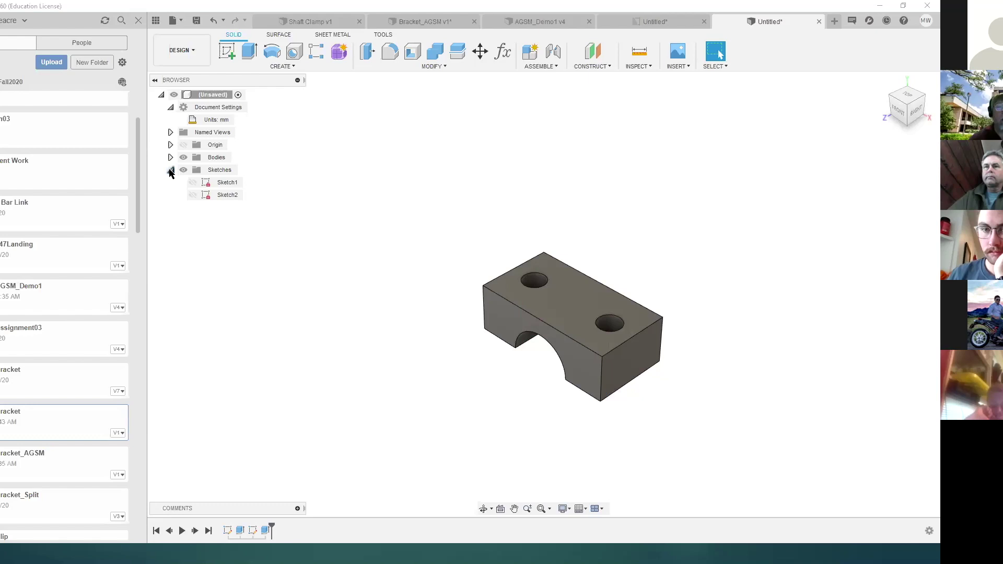
left_click(192, 196)
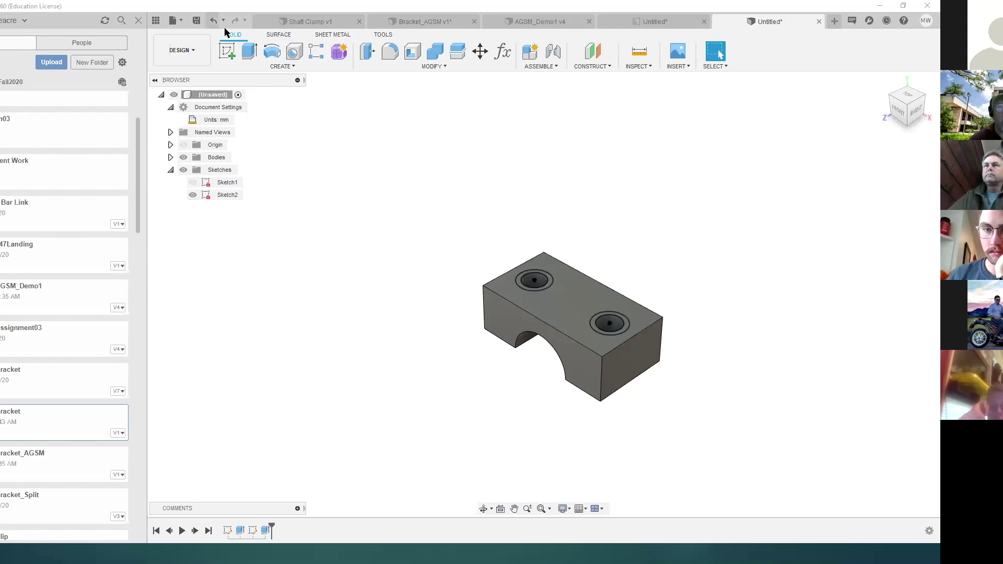
left_click(249, 51)
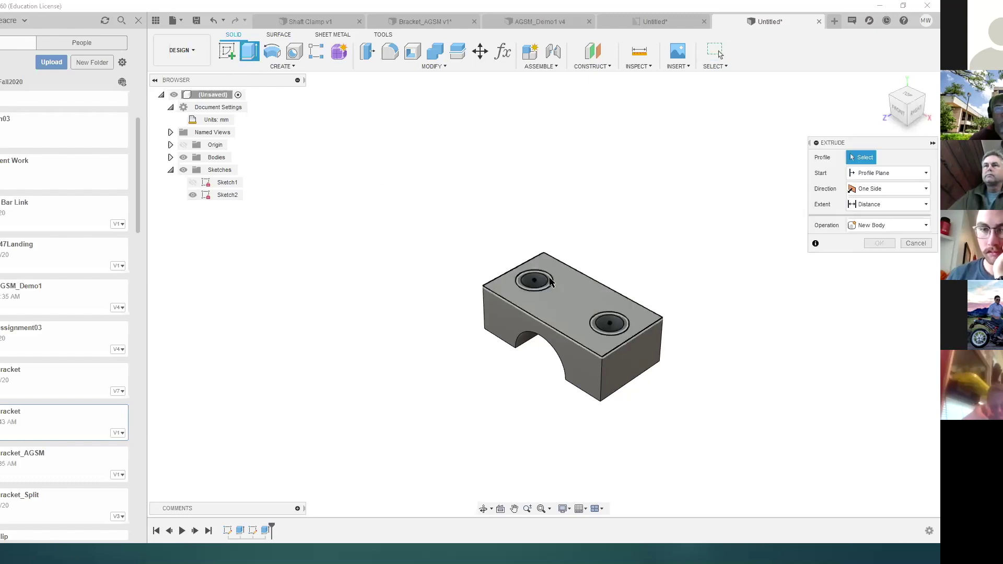
left_click(546, 287)
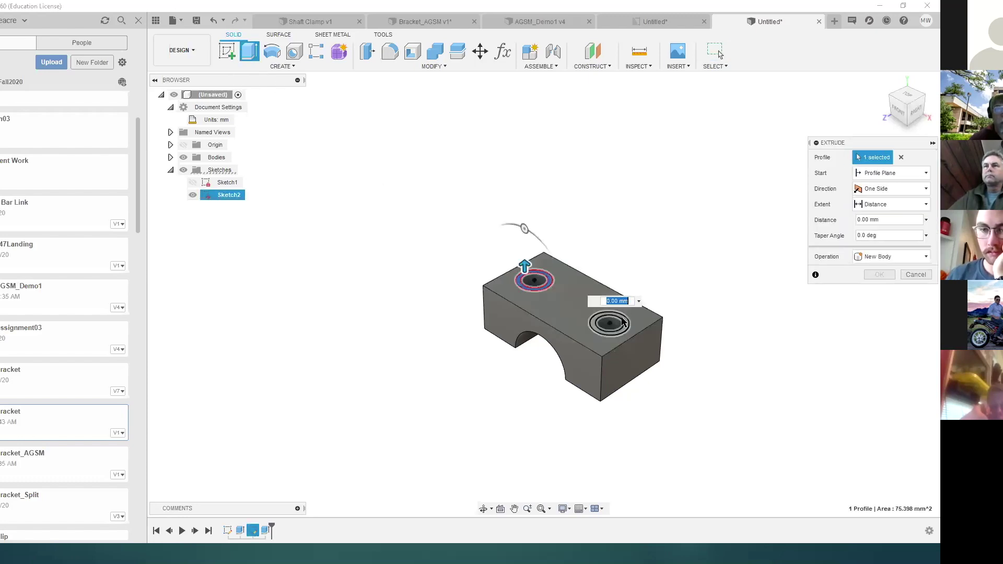
left_click(622, 325)
left_click_drag(599, 309, 619, 348)
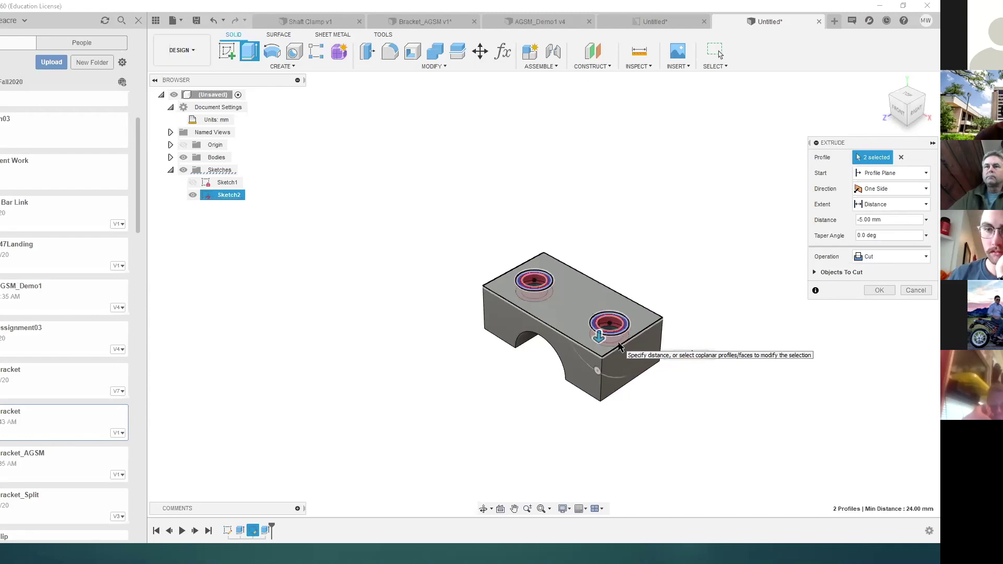
Cut the two selected hole profiles 10 mm deep into the block's top face and hide Sketch2.
type("-10")
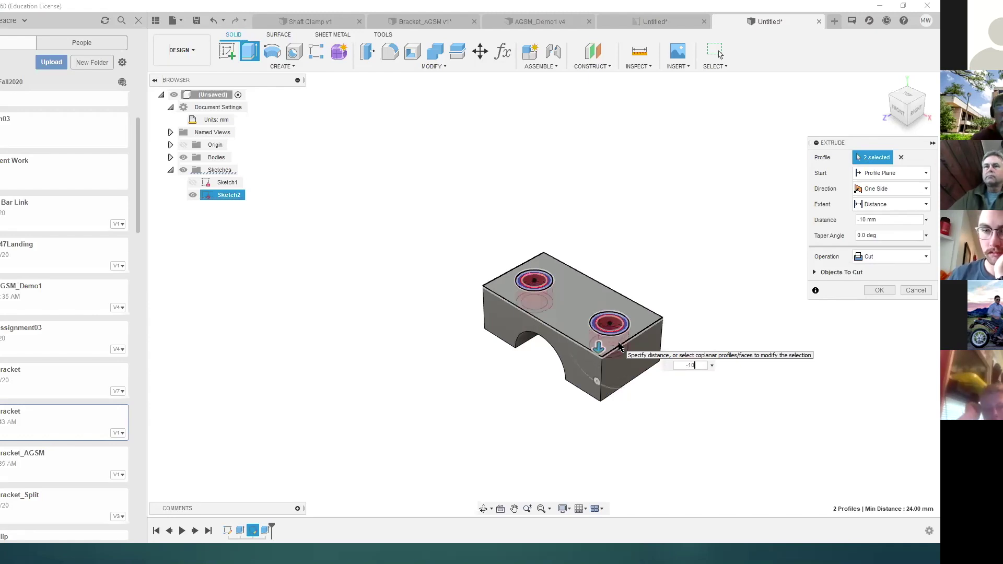
key("Return")
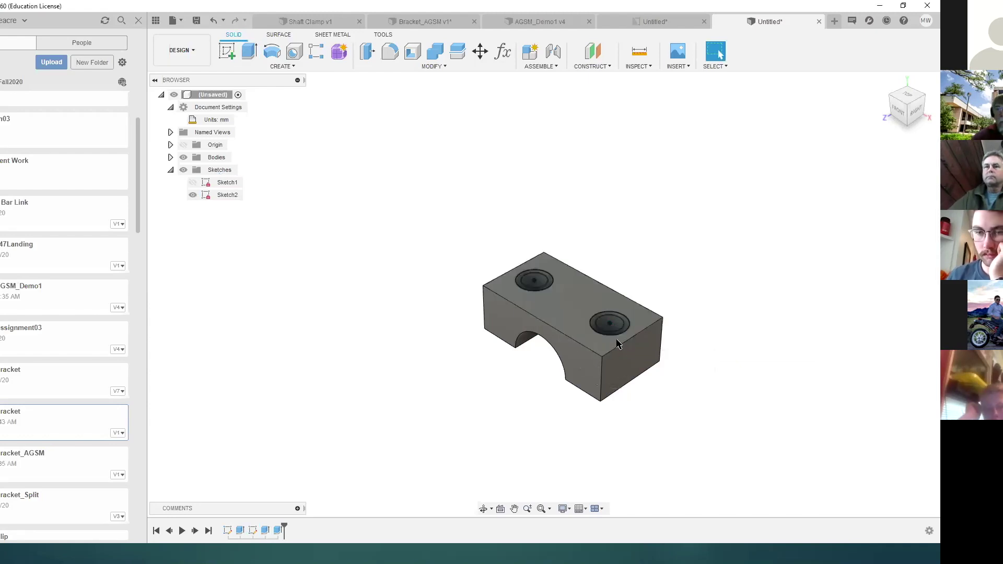
mouse_move(913, 109)
left_mouse_down()
mouse_move(912, 131)
mouse_move(891, 92)
mouse_move(898, 104)
left_mouse_up()
left_click(908, 108)
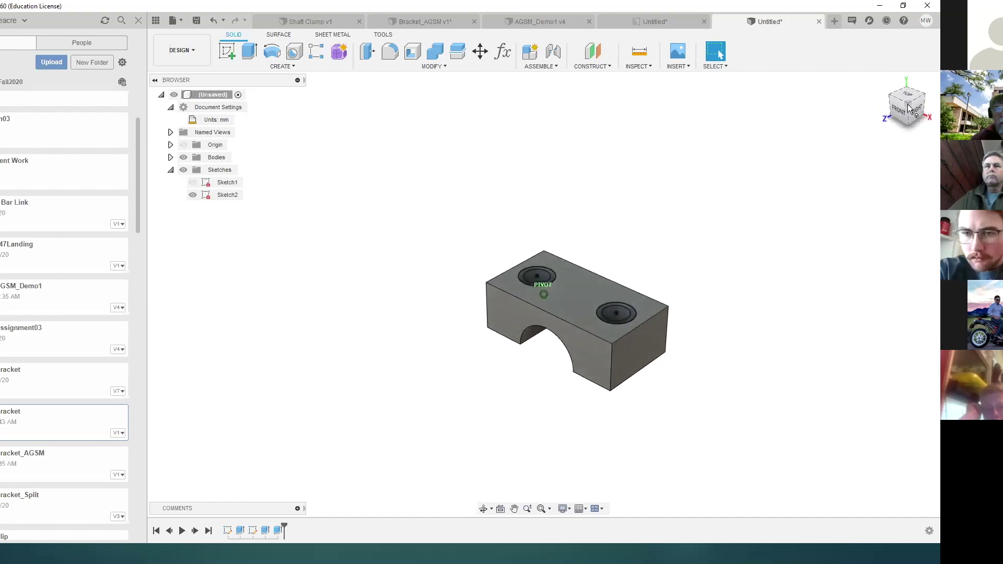
left_click(192, 194)
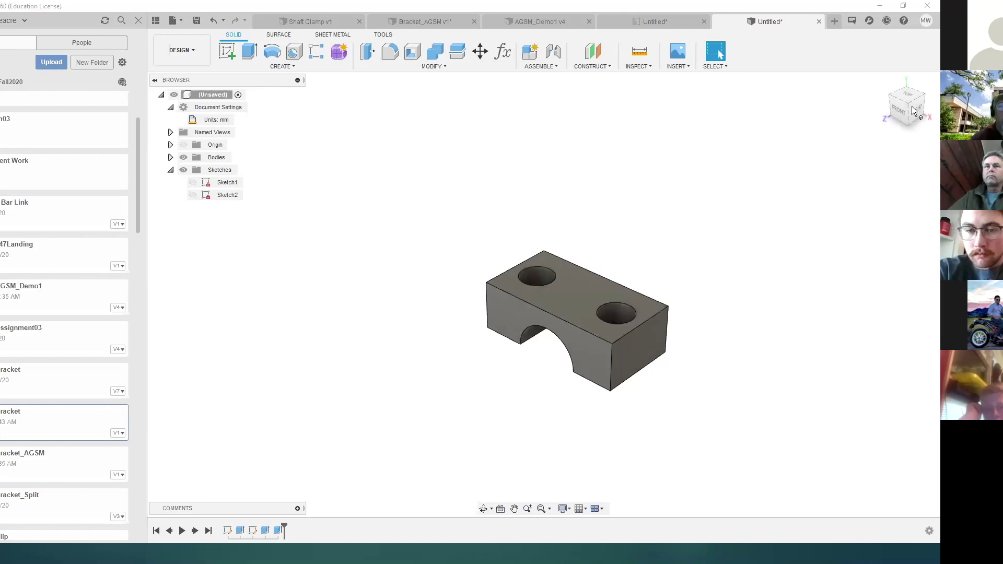
mouse_move(909, 110)
left_mouse_down()
mouse_move(906, 175)
mouse_move(911, 106)
mouse_move(895, 90)
left_mouse_up()
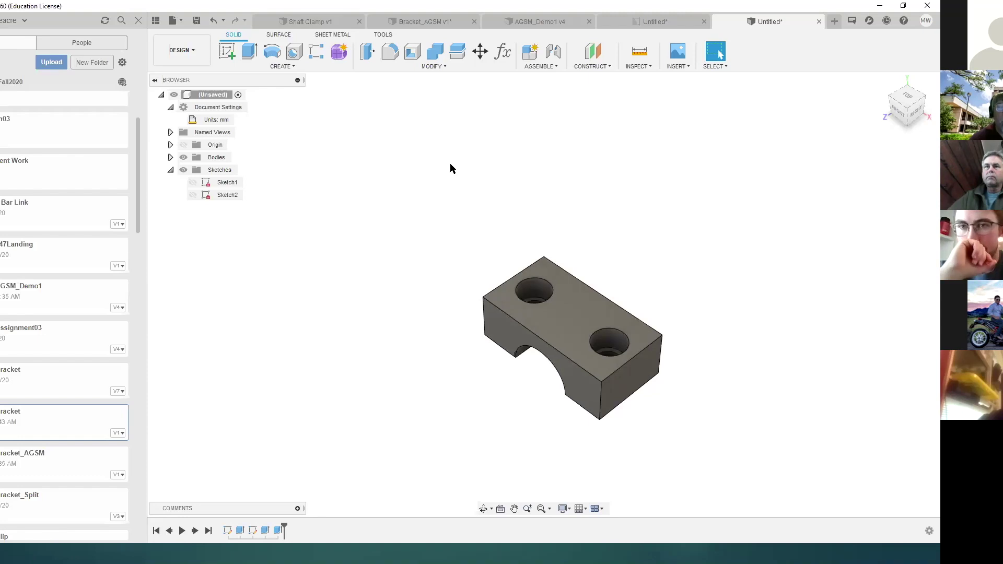
Create a component from the block's Body1 and rename it Upper Saddle.
left_click(171, 157)
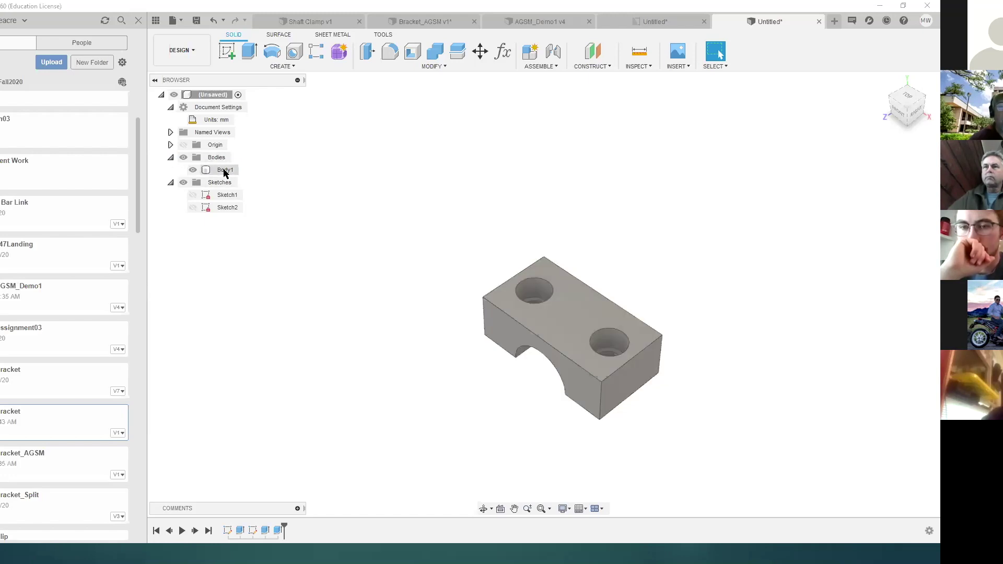
right_click(225, 172)
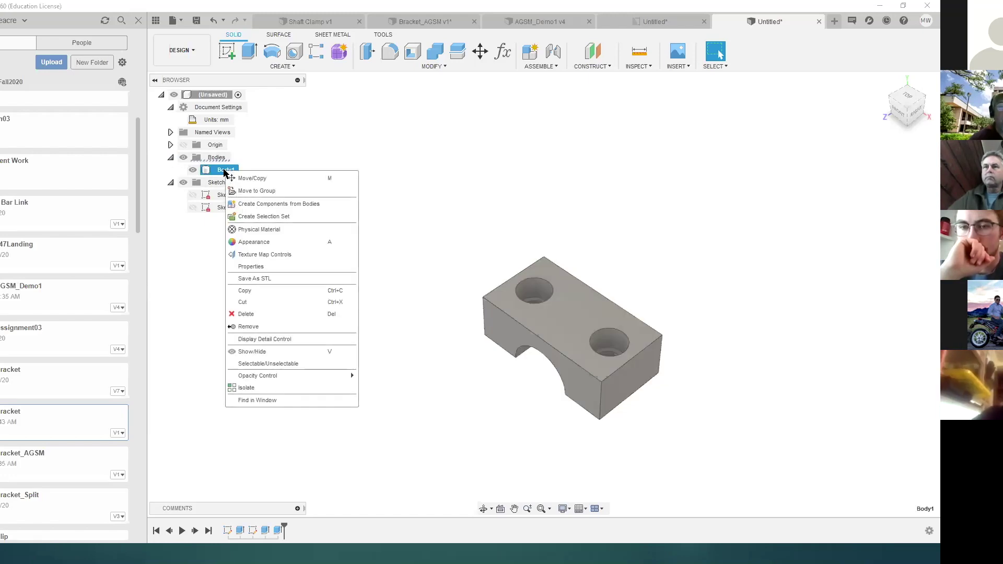
left_click(314, 205)
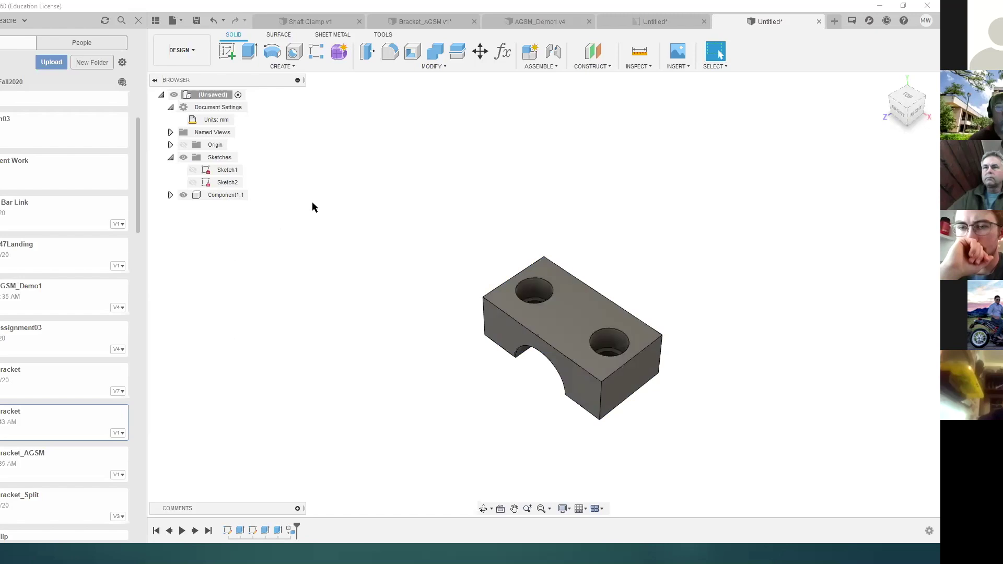
left_click(222, 197)
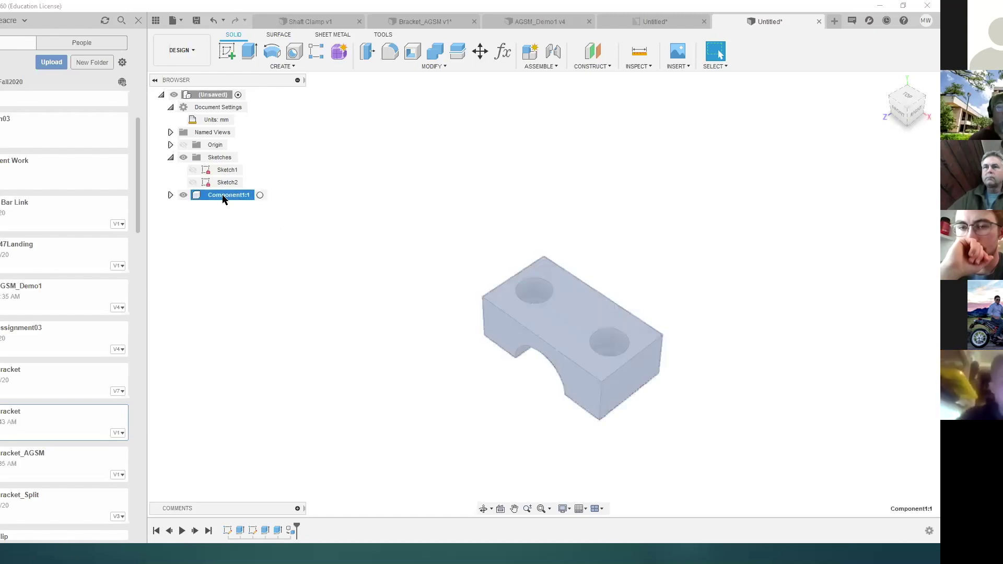
left_click(222, 197)
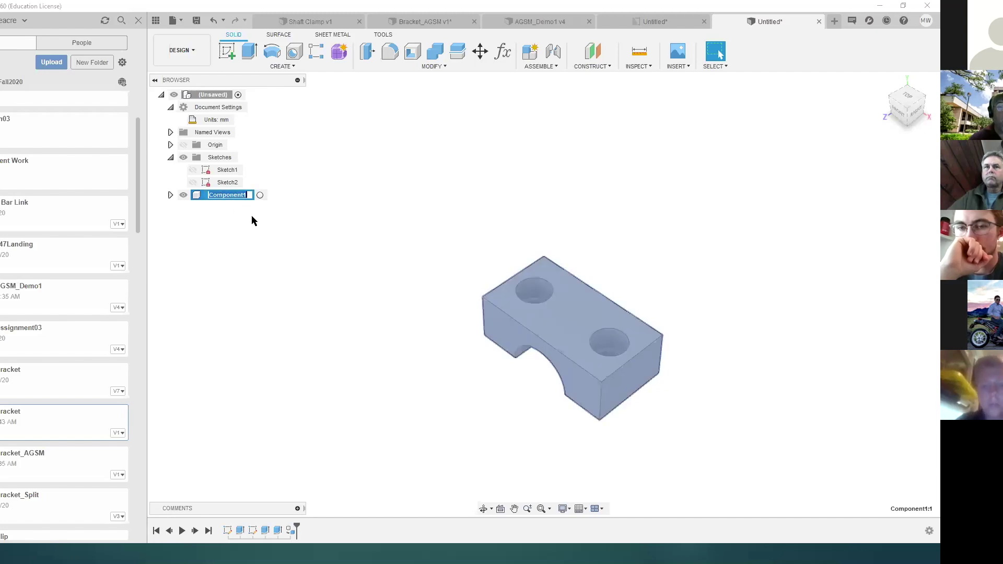
type("Upper Saddle")
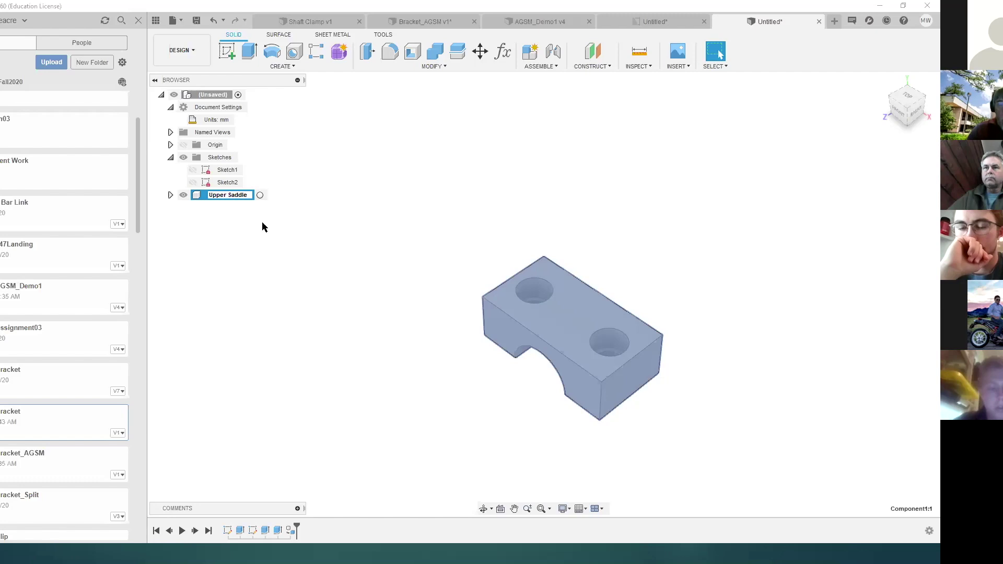
key("Return")
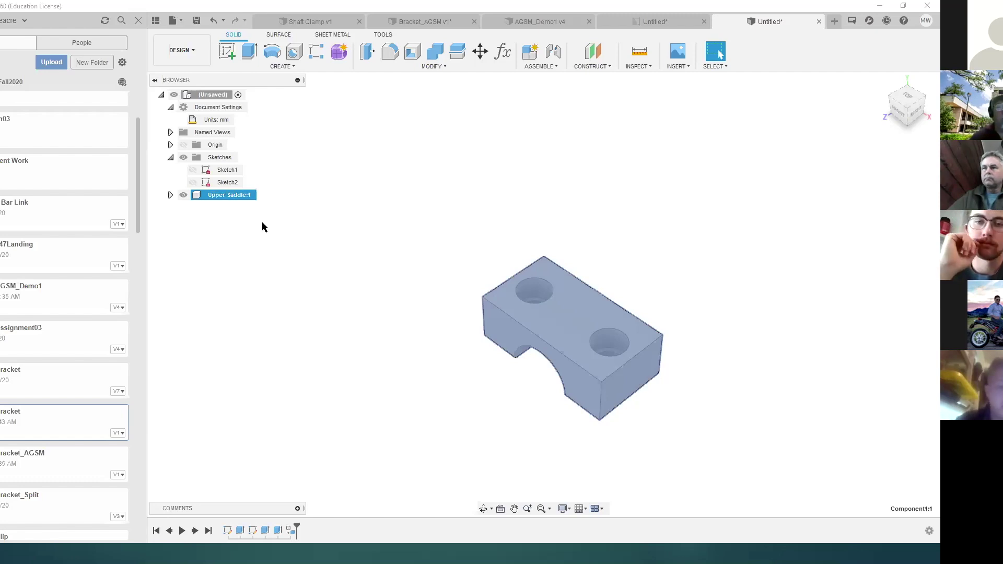
left_click(333, 178)
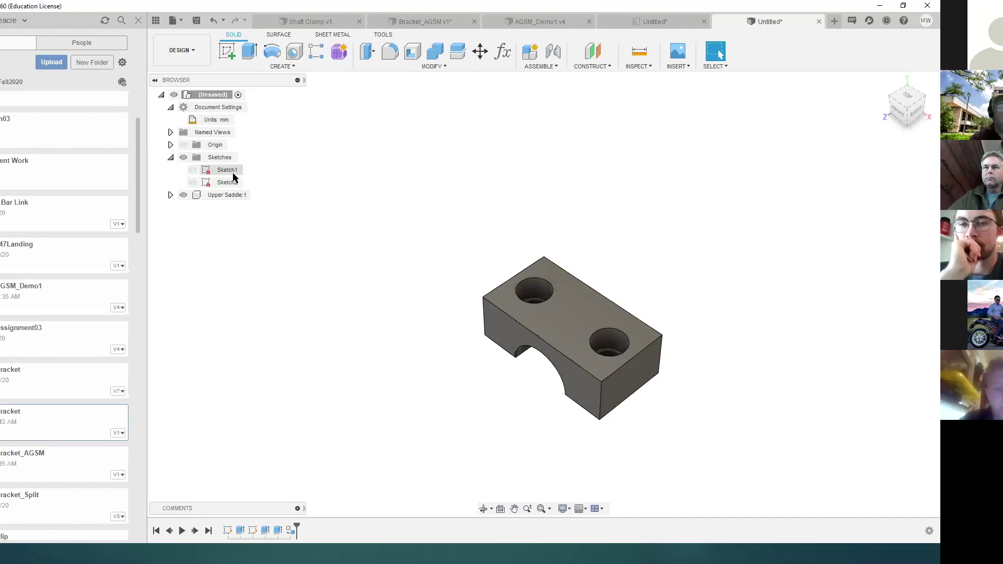
Show Sketch1 and Sketch2 to check them against the block, and hide both again.
left_click(200, 183)
left_click(193, 182)
left_click(192, 170)
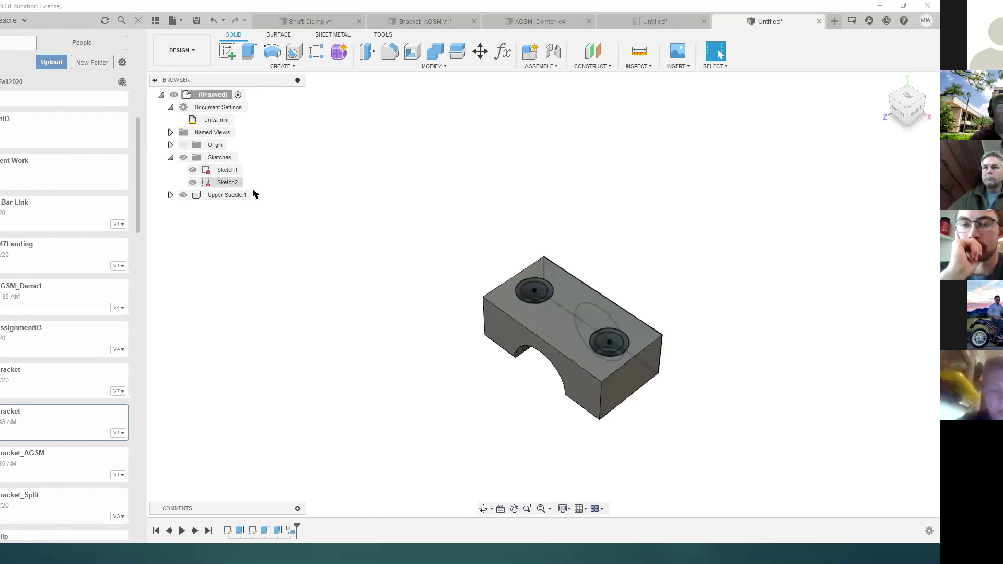
left_click(193, 182)
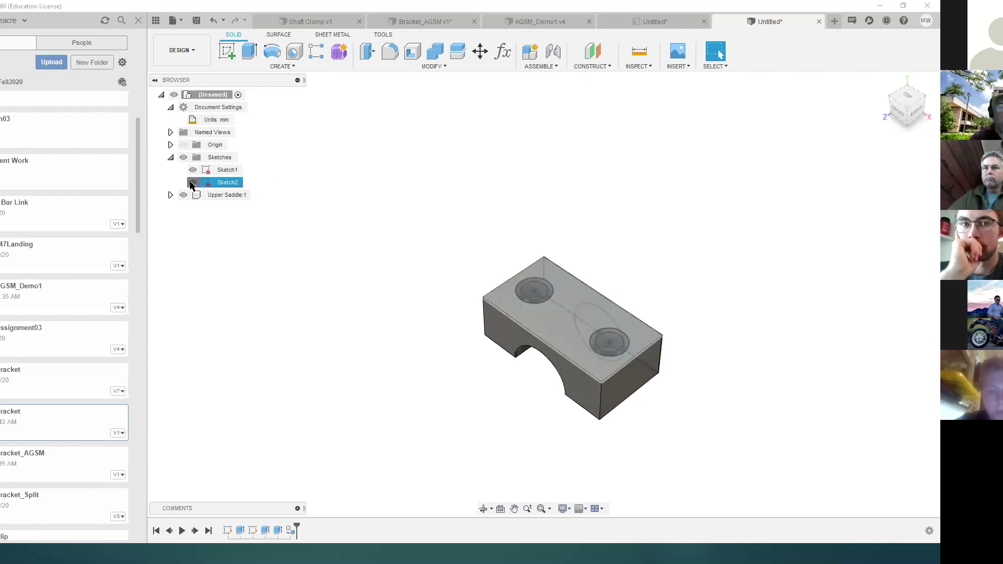
left_click(193, 171)
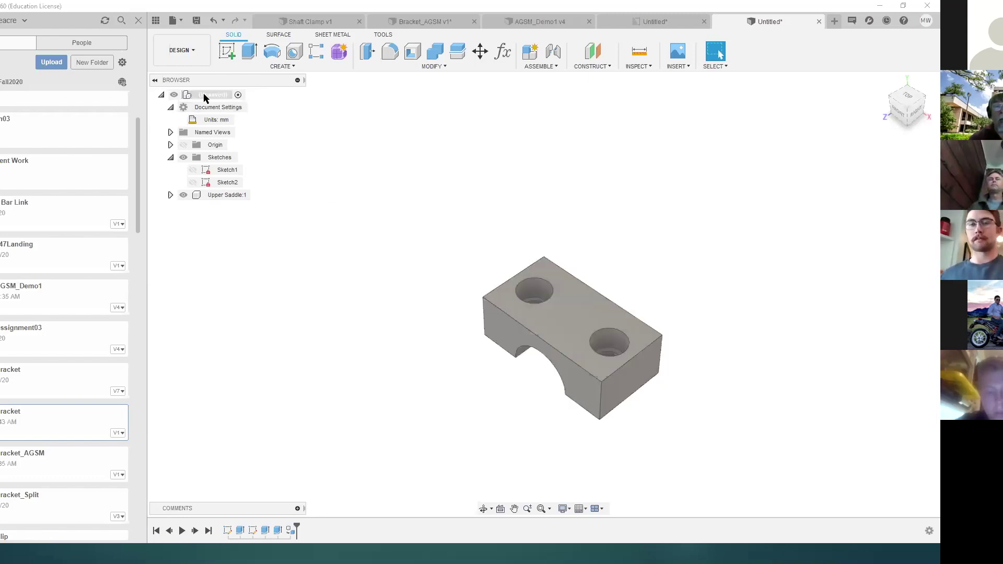
Save the design as AGSM_Clamp in the MMET307_Fall2020 location.
left_click(196, 23)
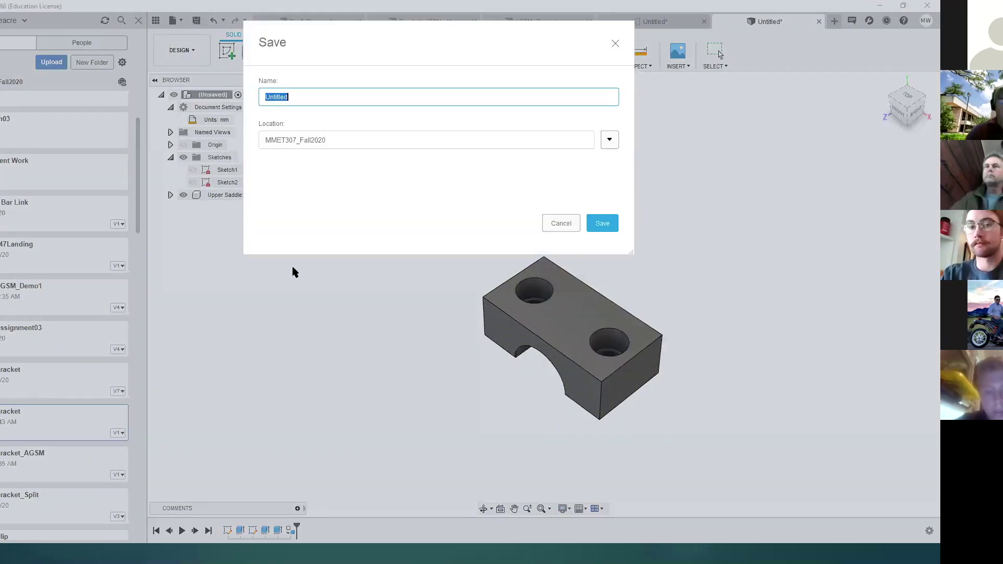
type("Cla")
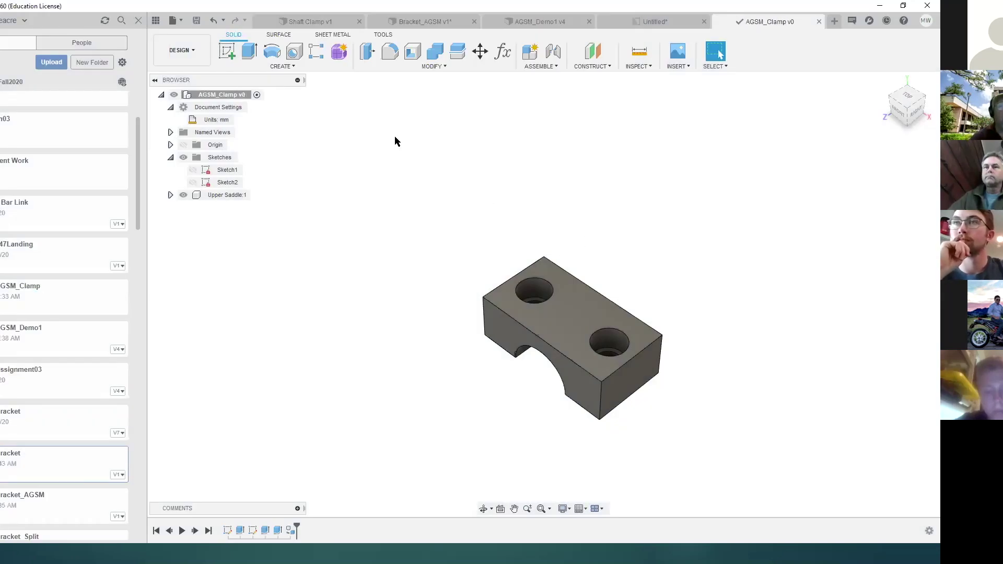
Create an active internal standard component named Lower Saddle under the AGSM_Clamp assembly.
right_click(222, 97)
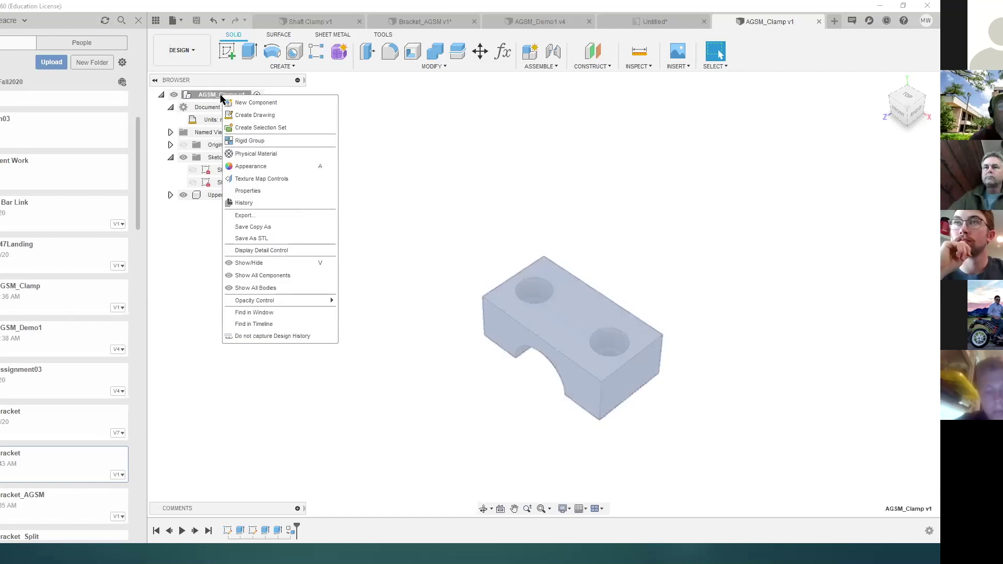
left_click(264, 105)
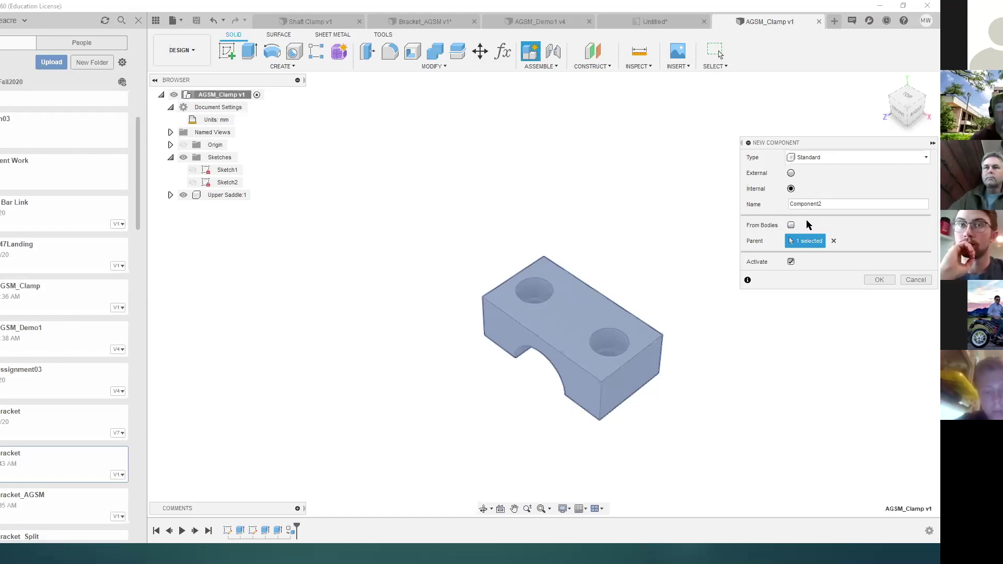
left_click_drag(823, 205, 741, 213)
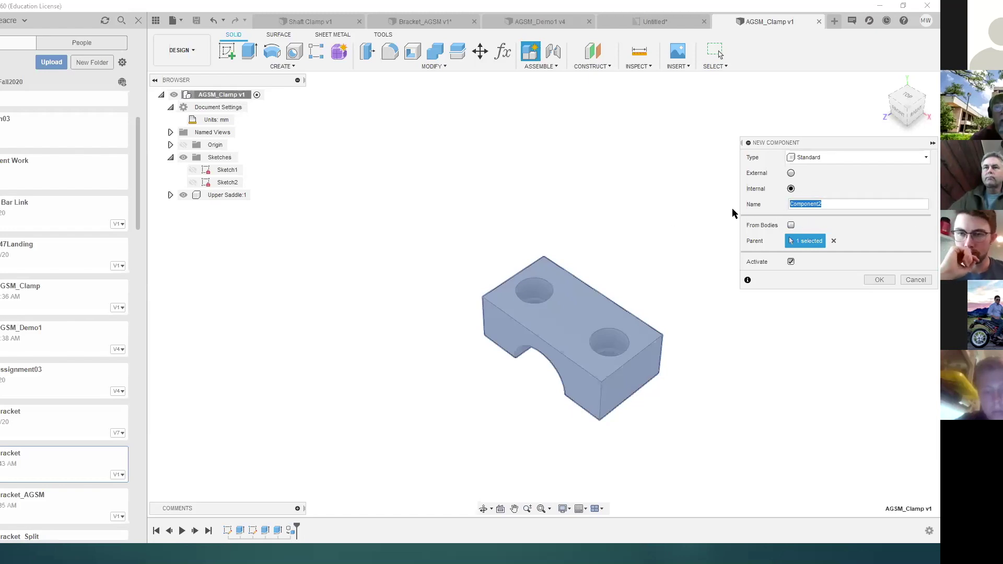
type("Lower Saddle")
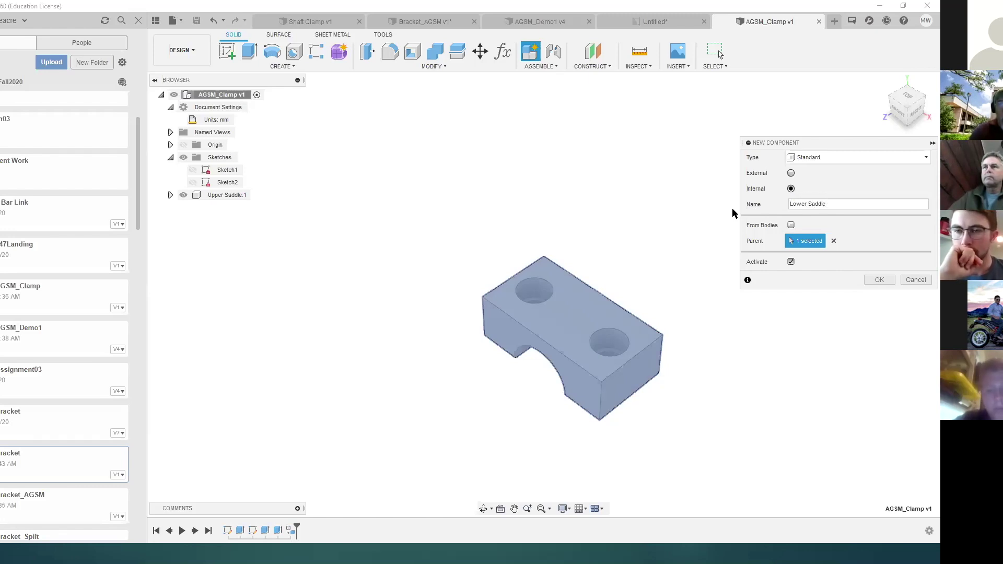
left_click(878, 280)
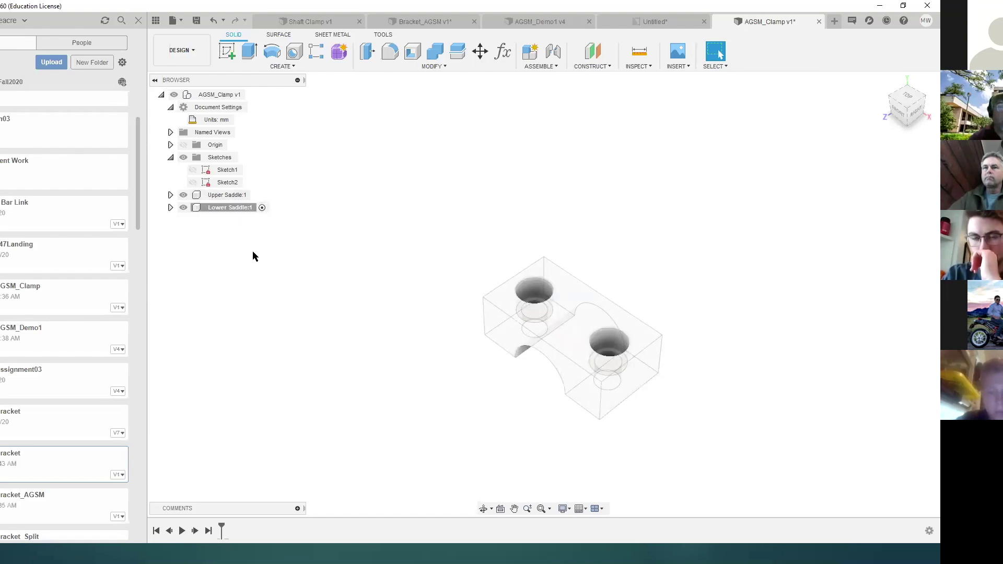
Sketch a rectangle from the origin downward on the front plane, below the upper saddle, and set its height to 20 mm.
left_click(228, 53)
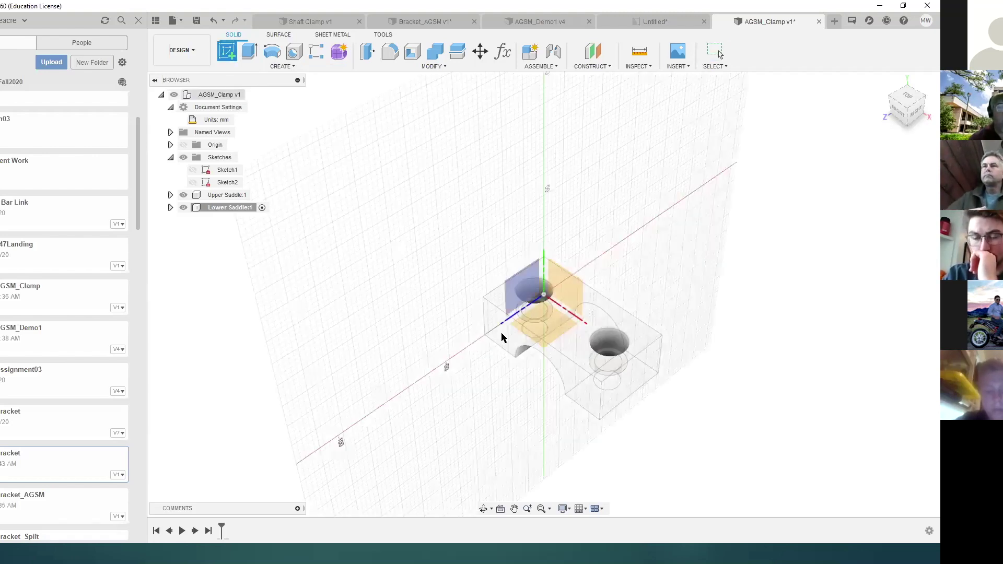
left_click(501, 337)
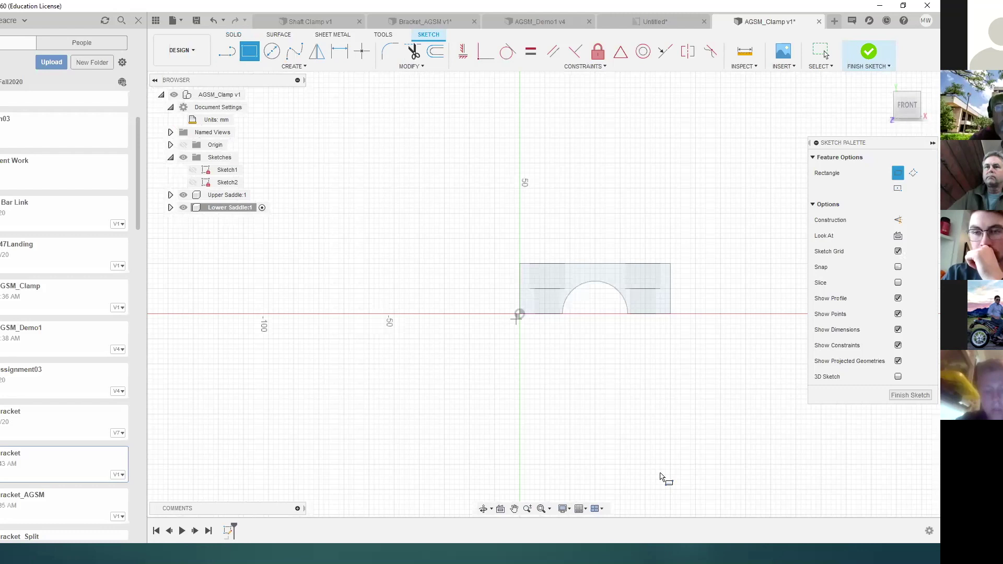
left_click(340, 57)
left_click(520, 349)
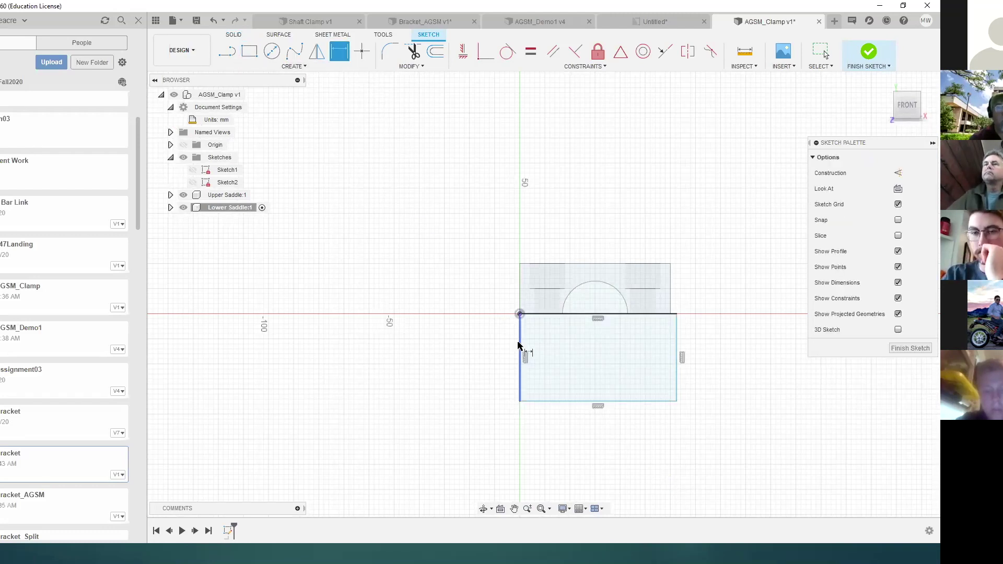
left_click(481, 346)
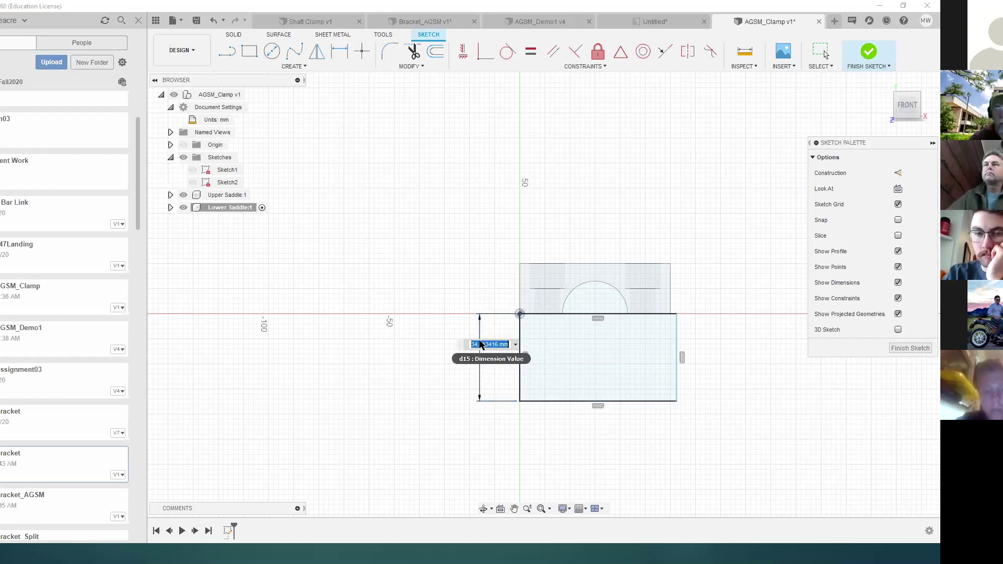
type("20")
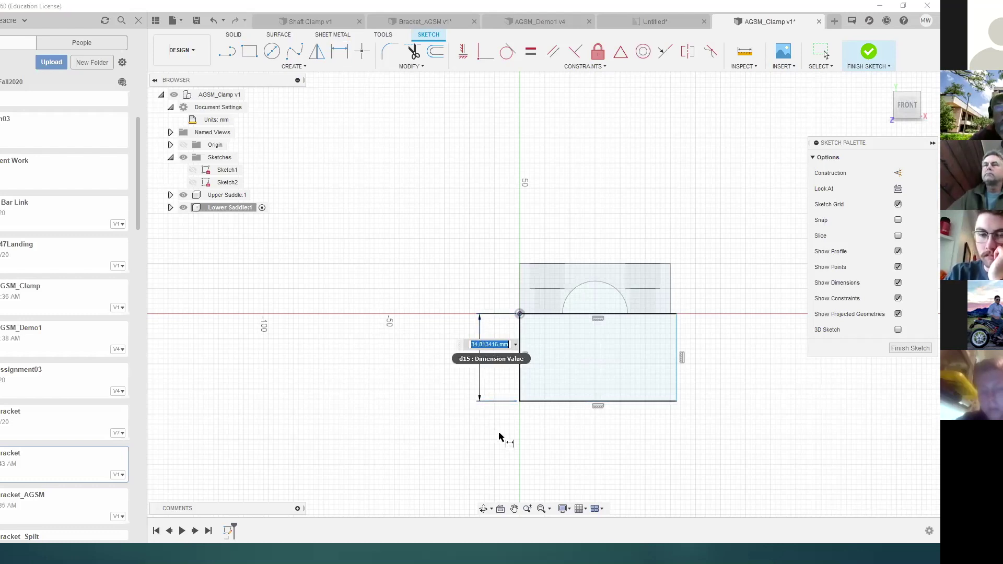
key("Return")
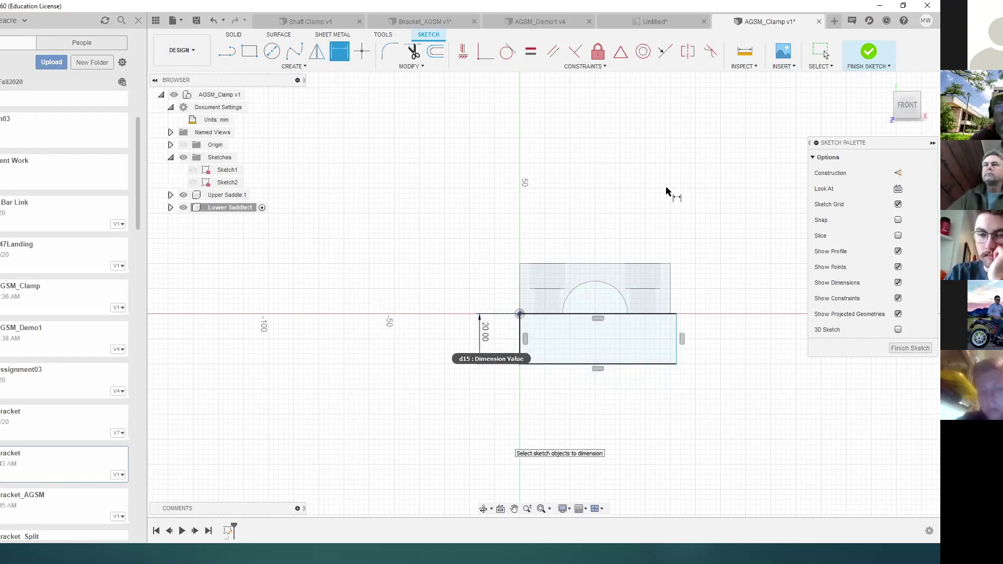
Make the rectangle's right edge collinear with the upper saddle's right edge.
left_click(665, 52)
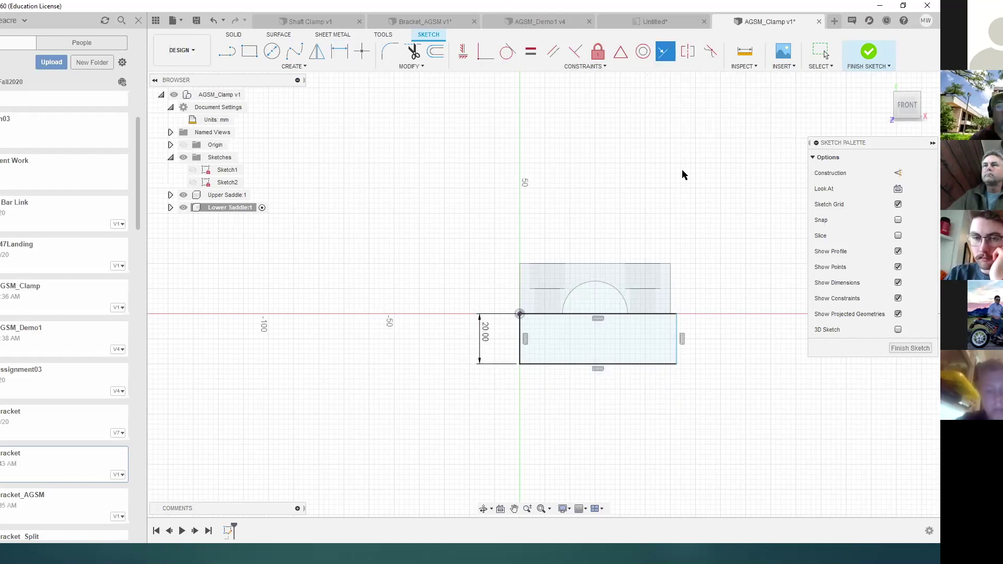
left_click(671, 286)
left_click(677, 327)
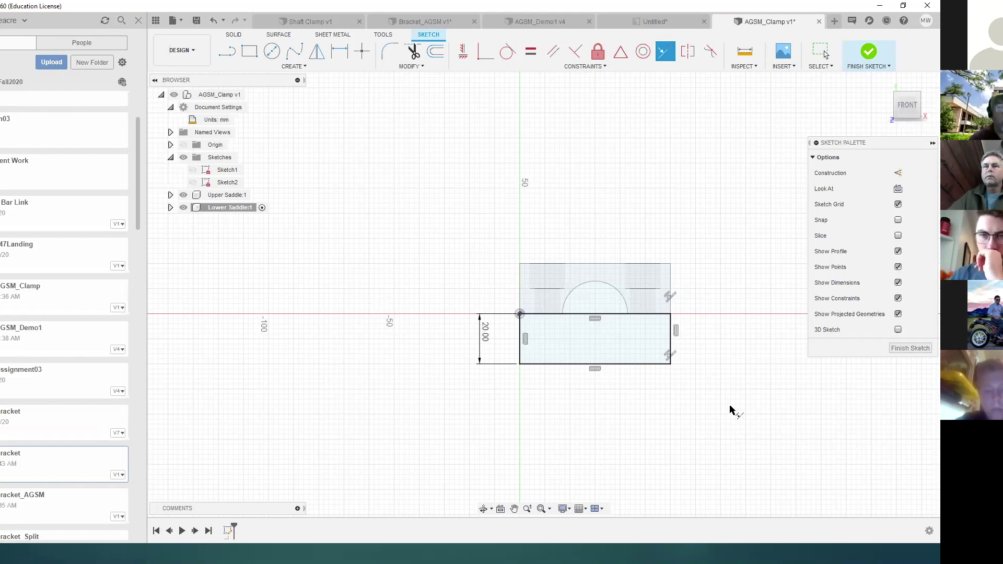
Show Sketch1 and Sketch2, project the shaft bore circle into the Lower Saddle sketch, and finish the sketch.
left_click(193, 170)
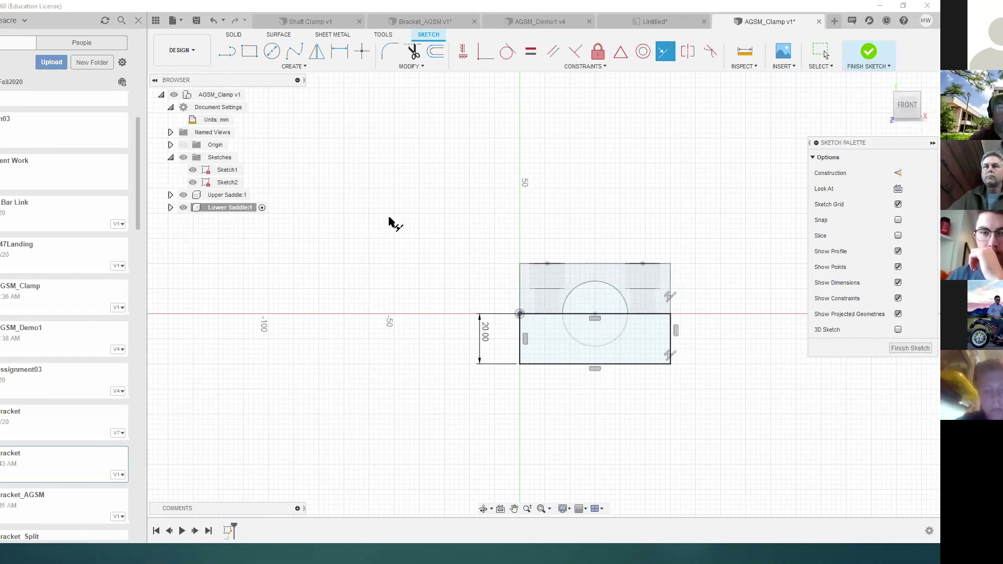
left_click(293, 66)
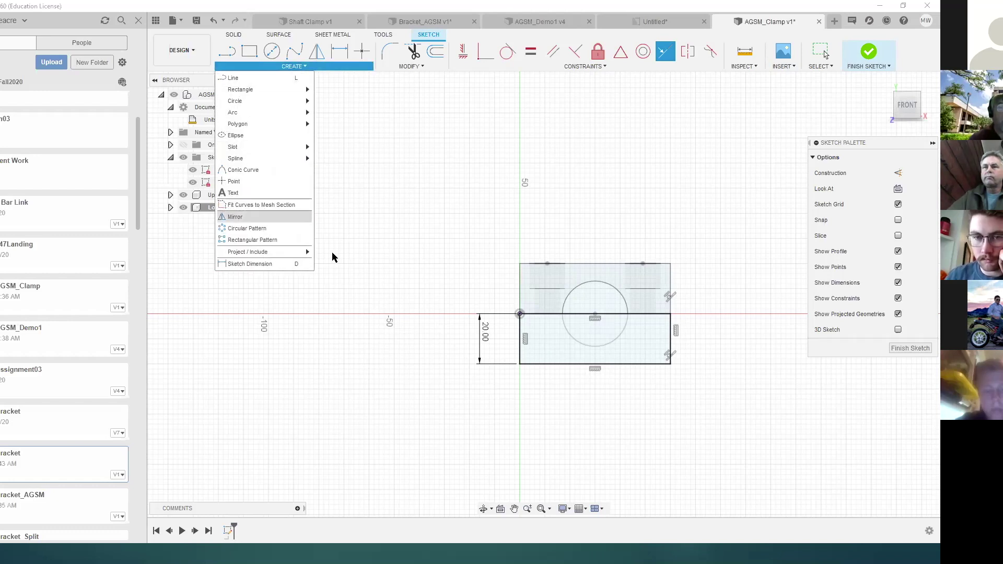
key("p")
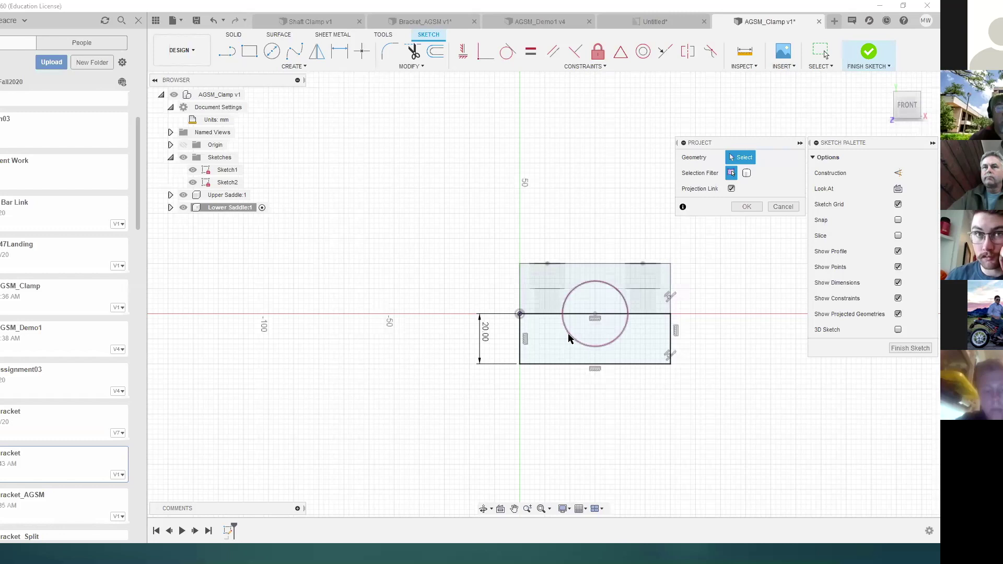
left_click(571, 337)
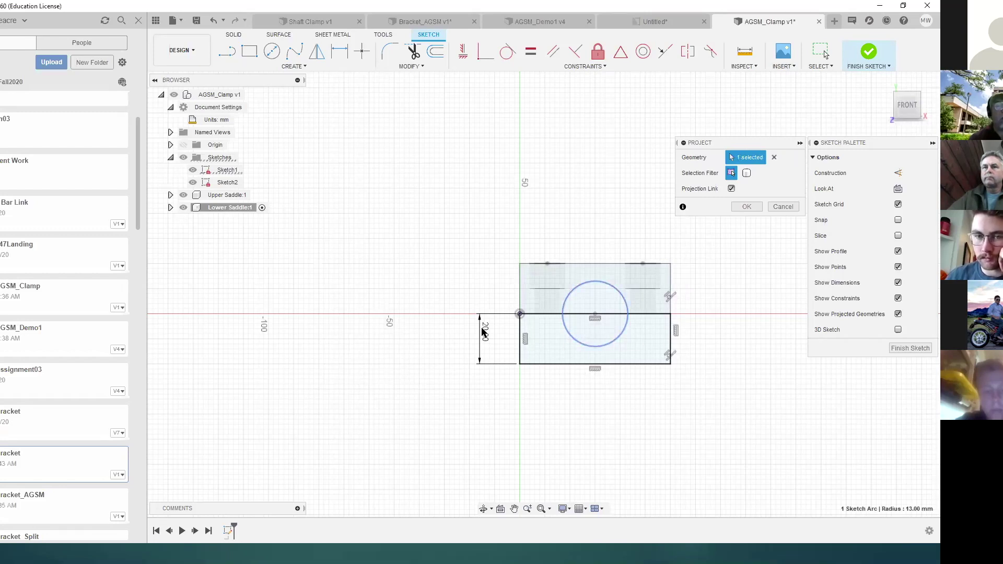
left_click(758, 206)
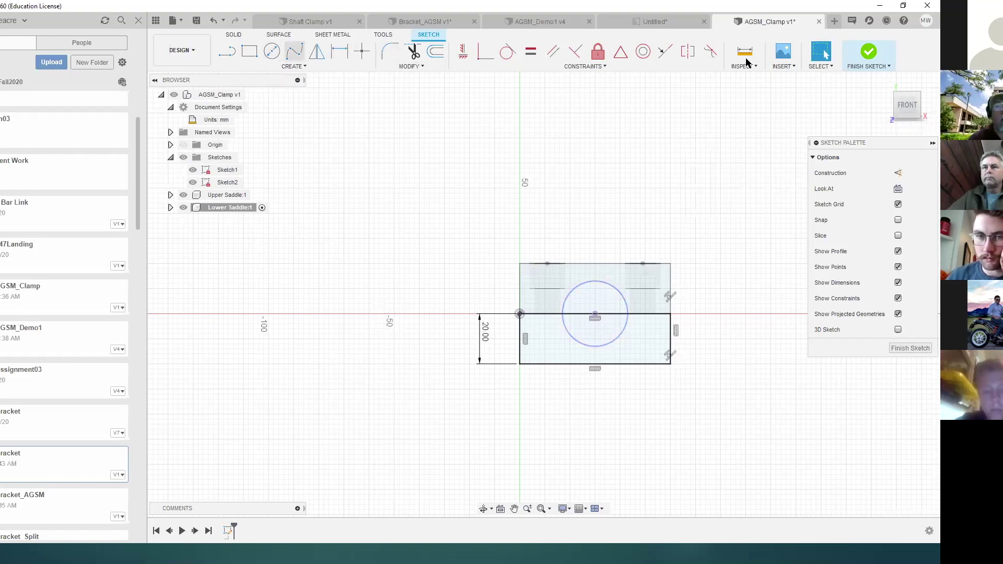
left_click(867, 51)
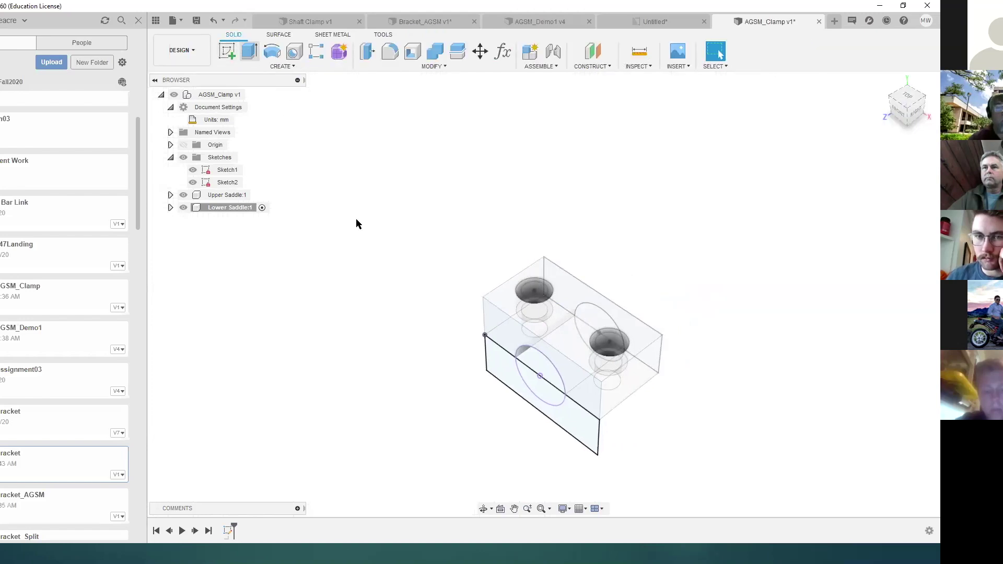
Extrude the lower saddle profile outside the shaft bore circle by -32 mm.
left_click(515, 402)
left_click_drag(525, 406, 669, 334)
type("-32")
key("Return")
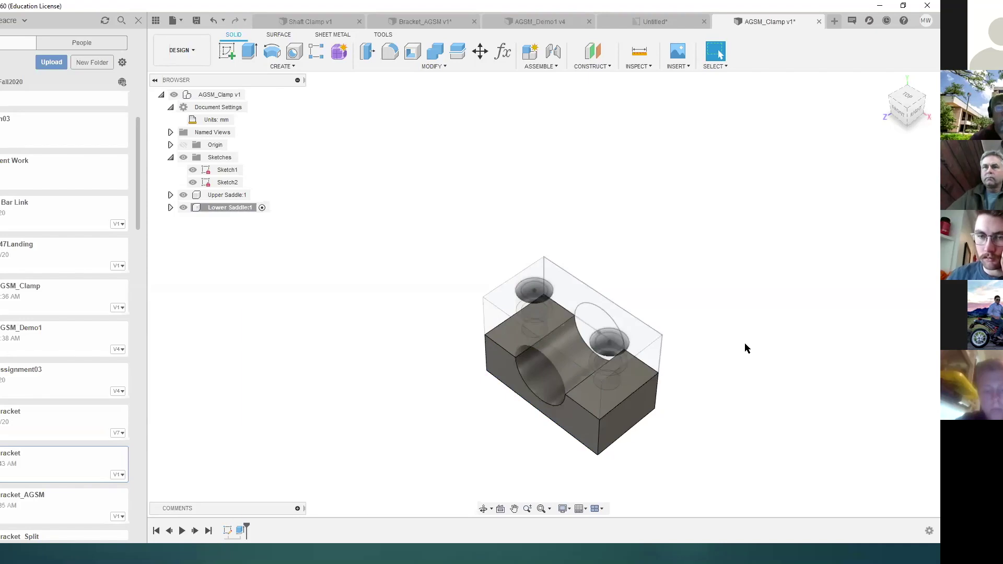
Hide Sketch1 and Sketch2 of the assembly.
left_click(195, 171)
left_click(193, 171)
left_click(193, 182)
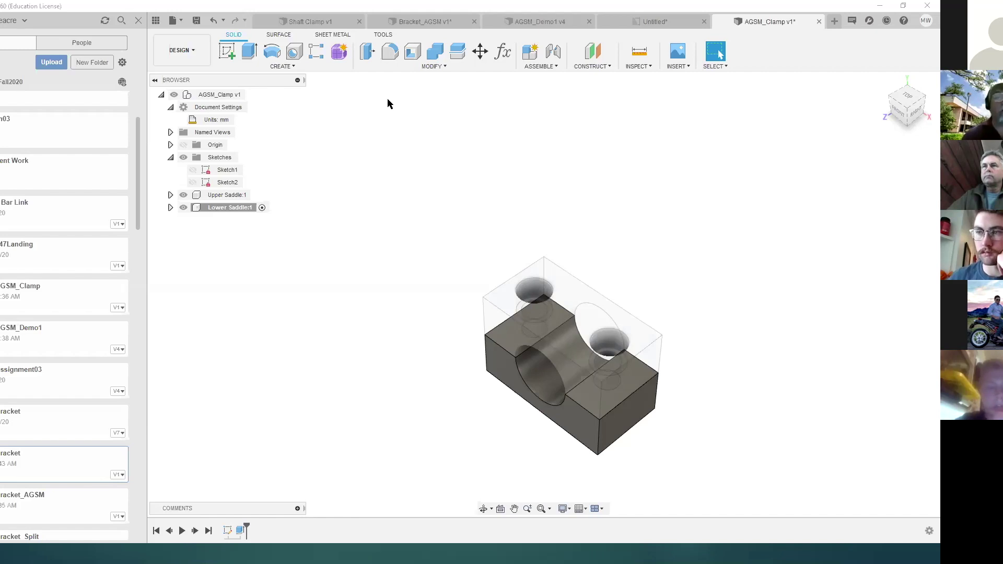
Start a sketch on the lower saddle's upper face and project the upper saddle's two small bolt hole circles into it.
left_click(227, 51)
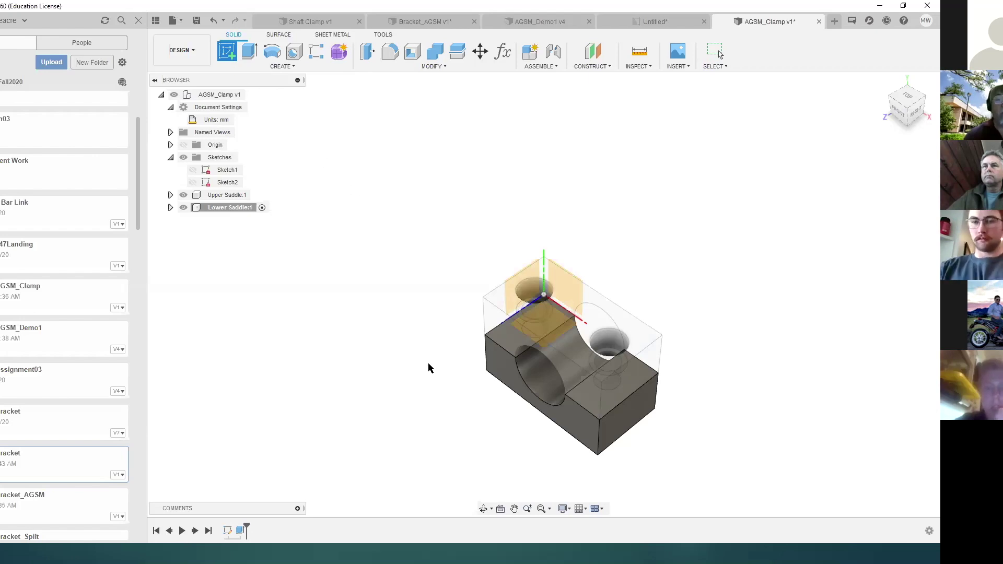
left_click(517, 345)
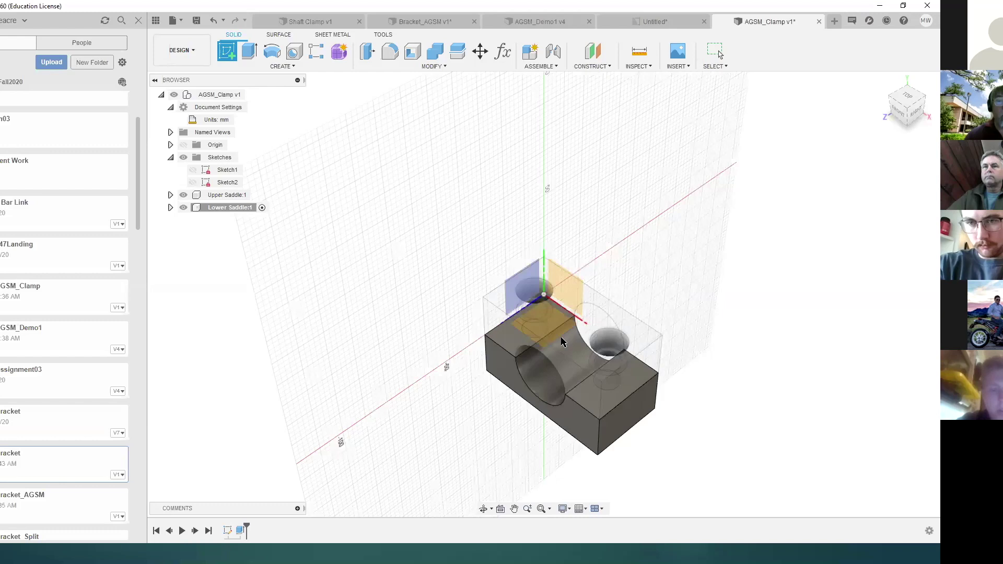
left_click(568, 385)
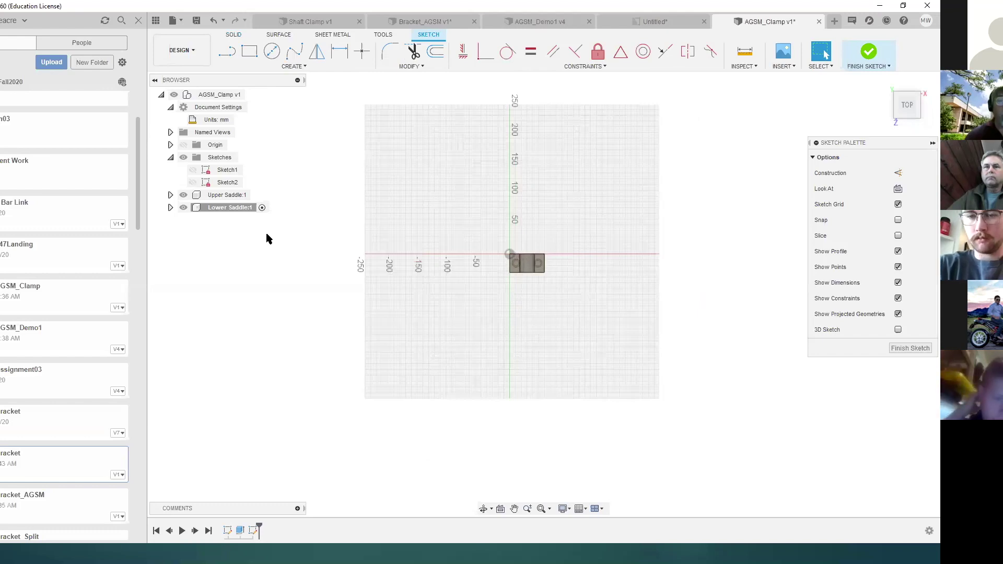
left_click(294, 67)
left_click(336, 251)
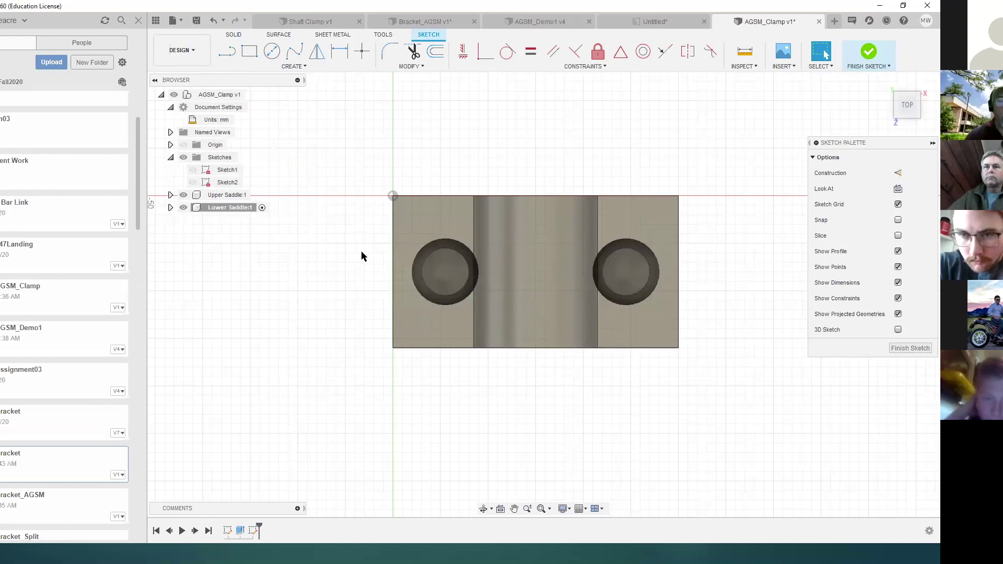
left_click(428, 255)
left_click(650, 265)
left_click(749, 207)
middle_click_drag(792, 236, 807, 287, "shift")
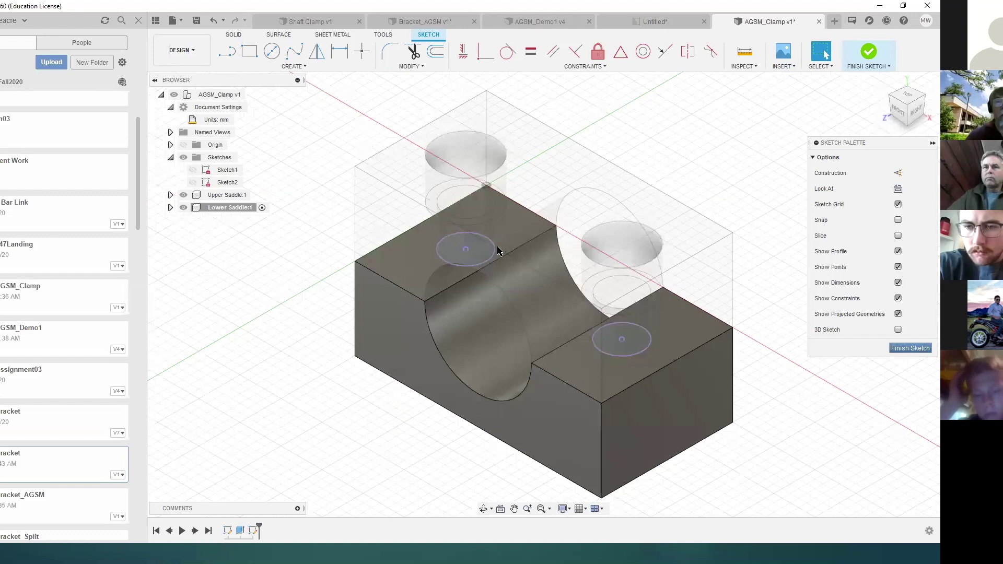
Hide the Upper Saddle and cut both projected bolt hole circles through the lower saddle with a -35 mm extrusion.
key("e")
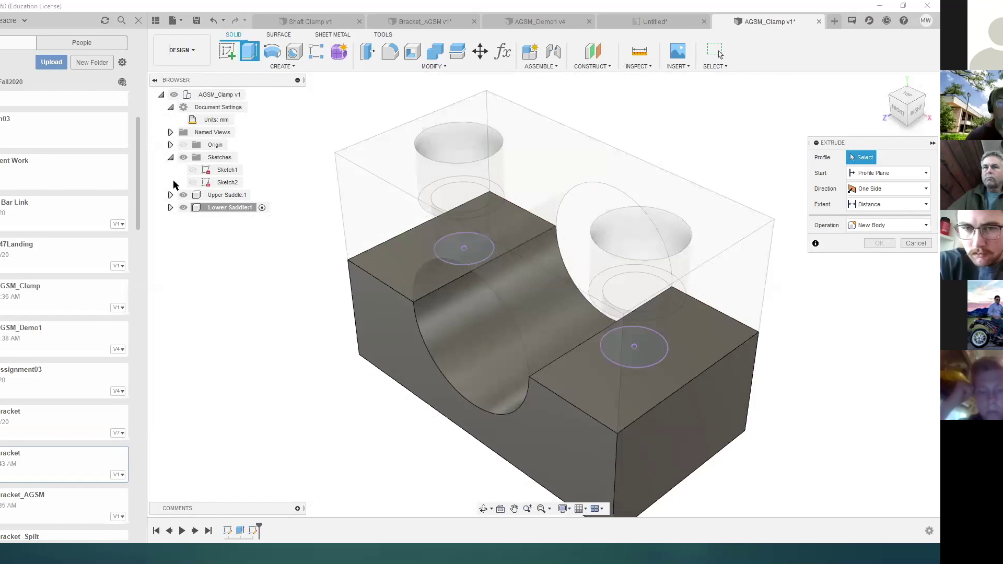
left_click(184, 195)
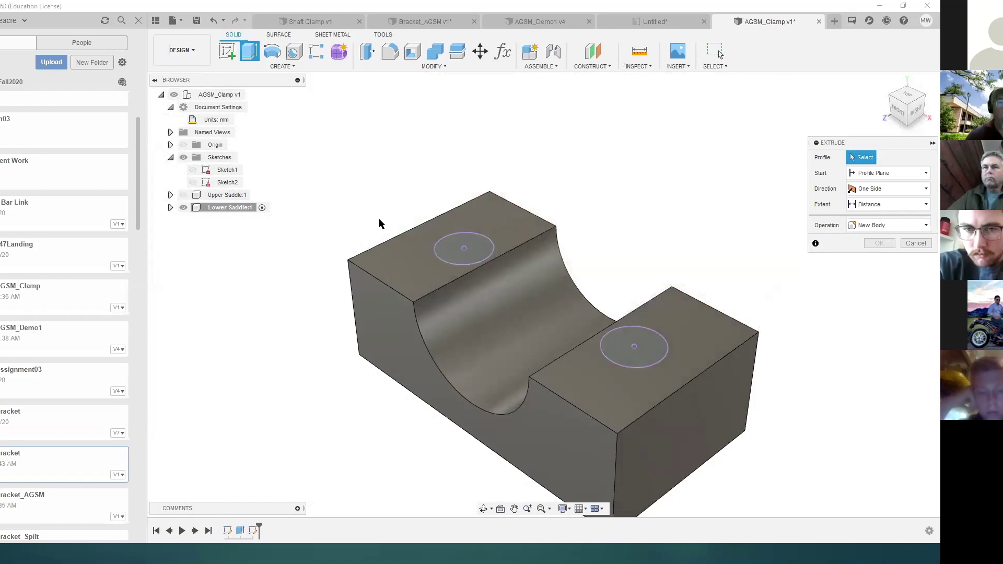
left_click(453, 251)
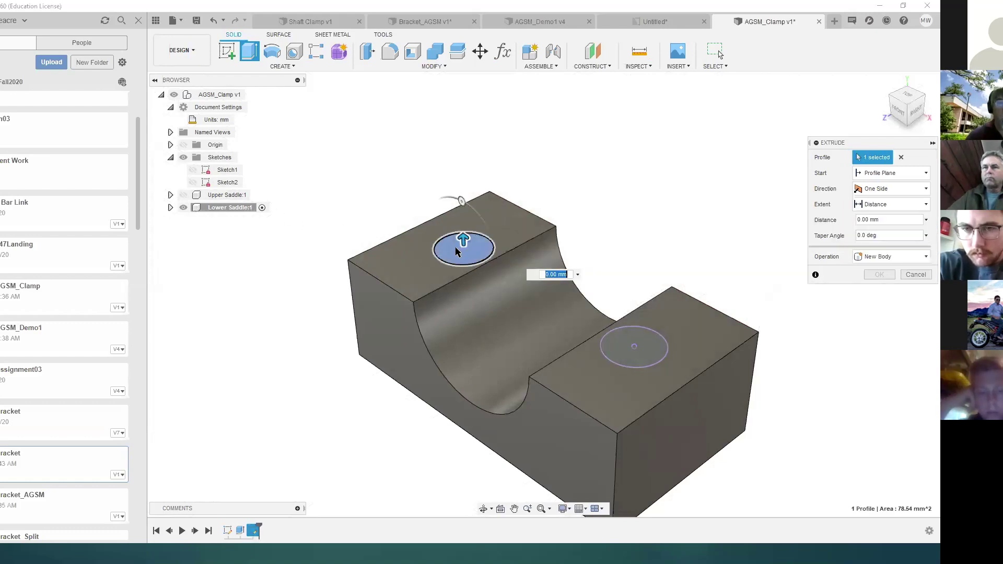
left_click(658, 349)
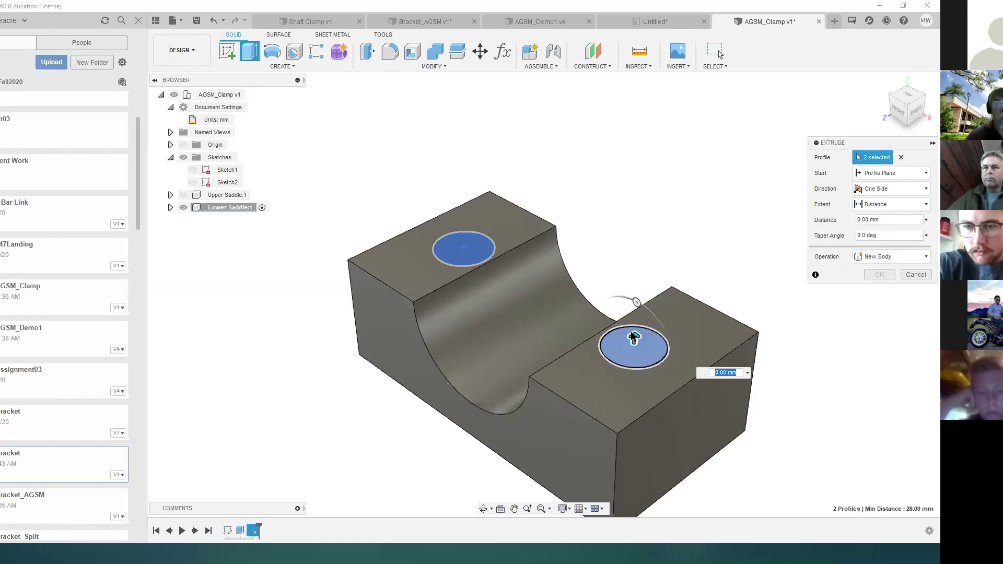
left_click_drag(633, 339, 668, 506)
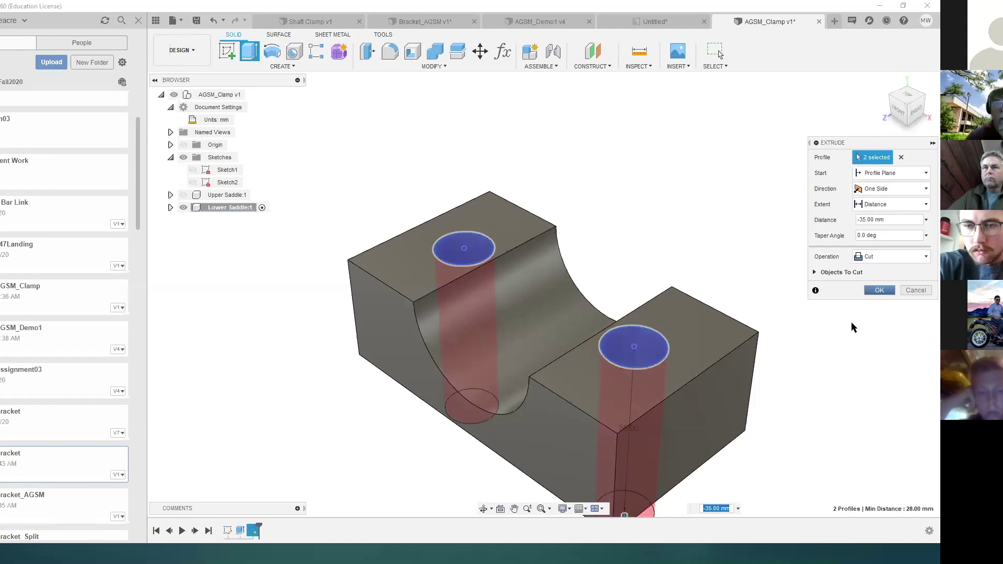
key("Return")
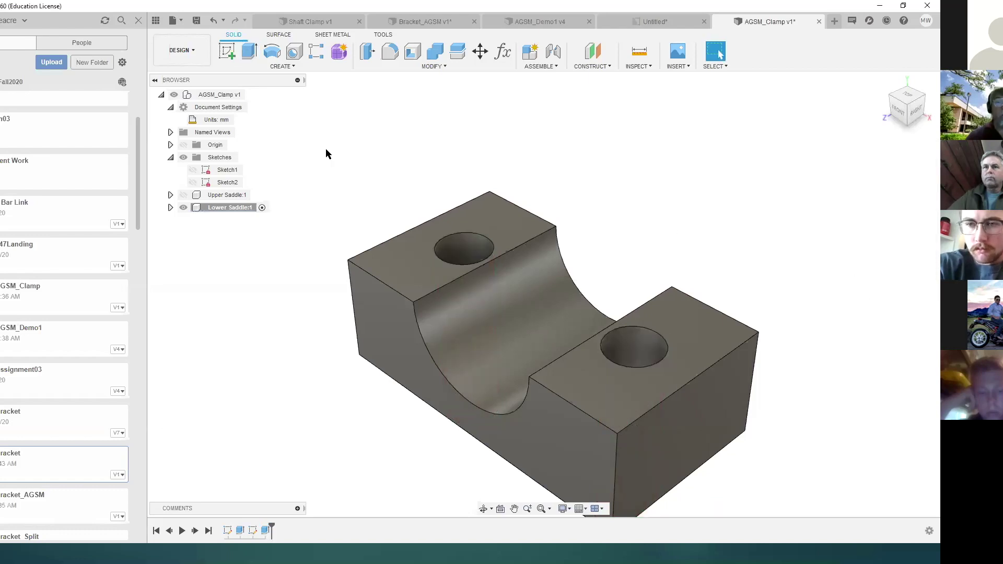
Show the Upper Saddle again and activate the top-level AGSM_Clamp assembly.
left_click(183, 195)
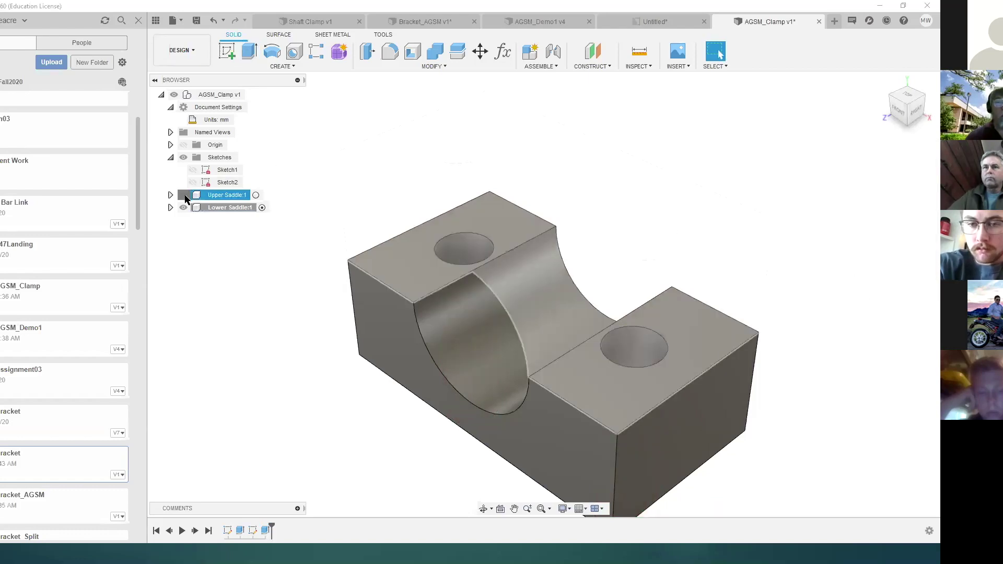
left_click(183, 196)
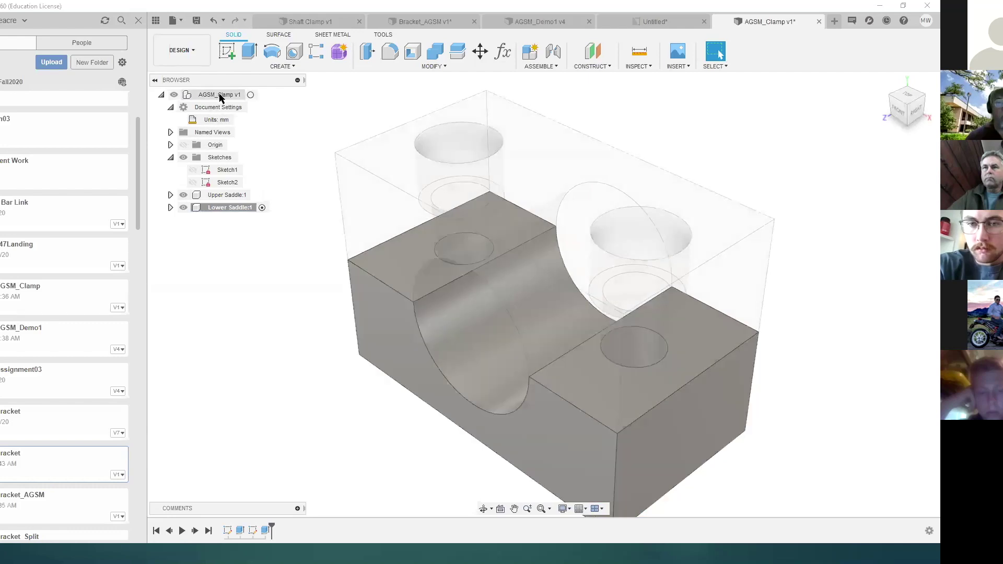
left_click(250, 95)
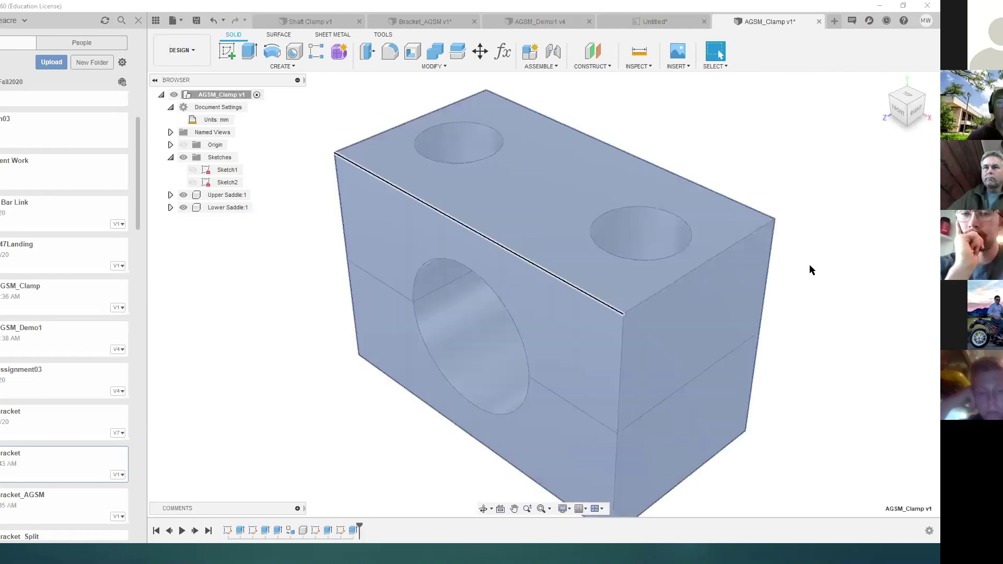
scroll(789, 249, "down", 3)
left_click(838, 207)
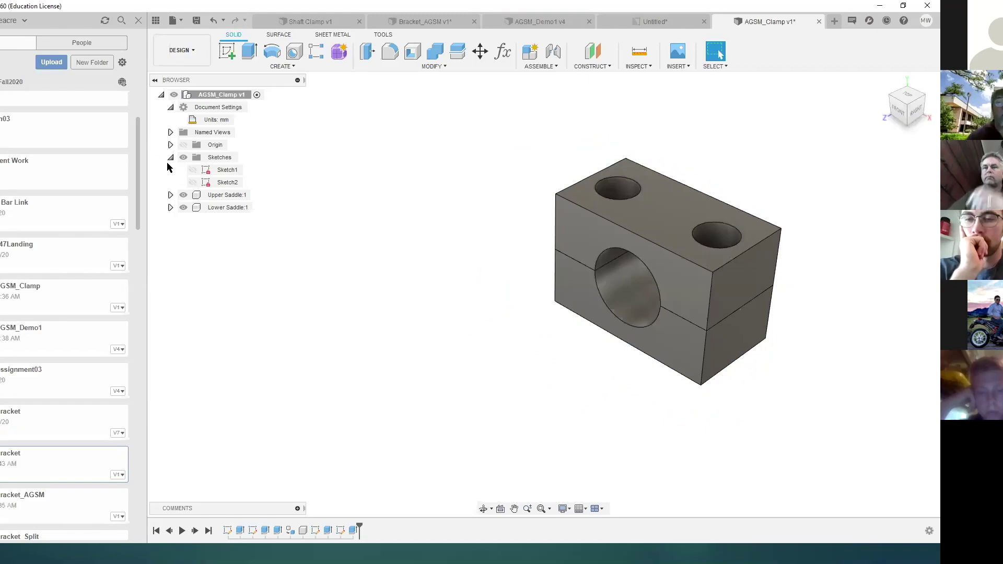
Edit Sketch1 and set the rectangle's width to 80 mm.
left_click(223, 173)
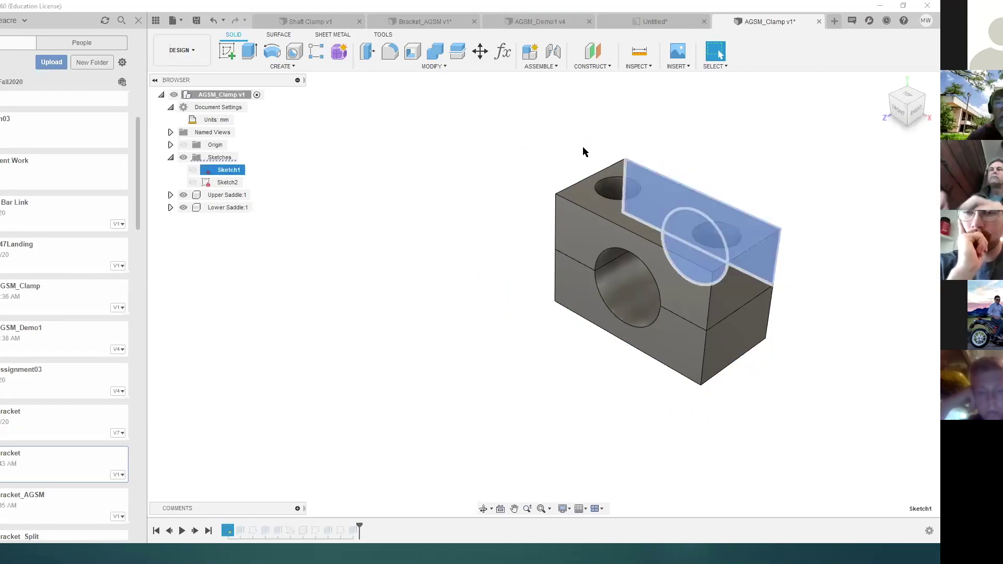
double_click(625, 163)
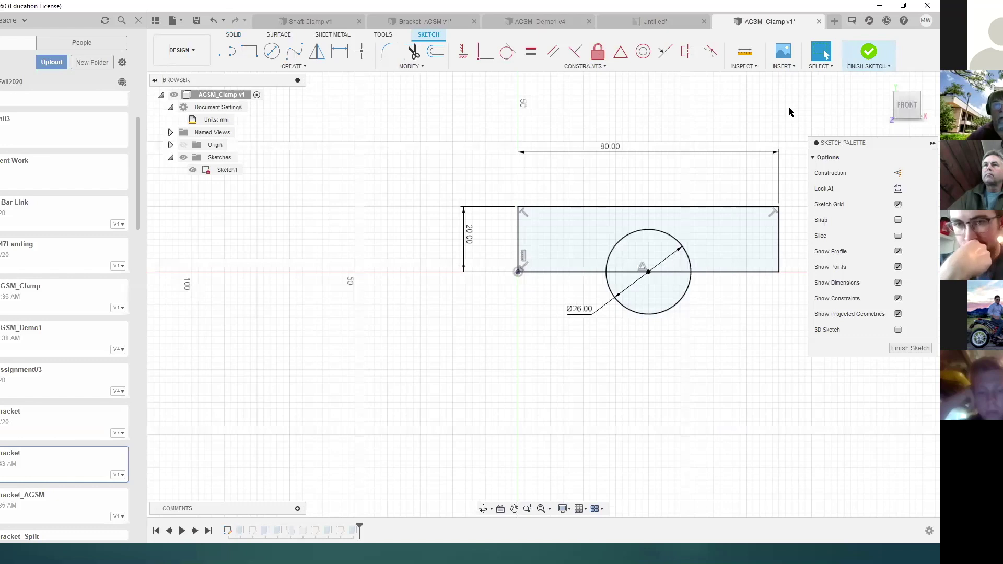
key("ctrl+z")
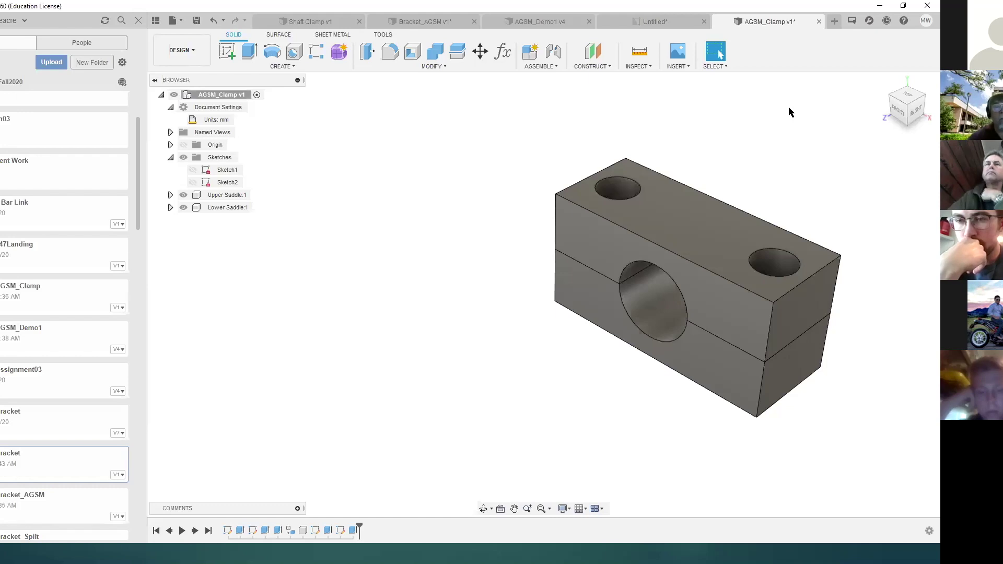
Move the two bolt holes closer together in Sketch2 and set the shaft bore diameter in Sketch1 to 30 mm.
left_click(226, 182)
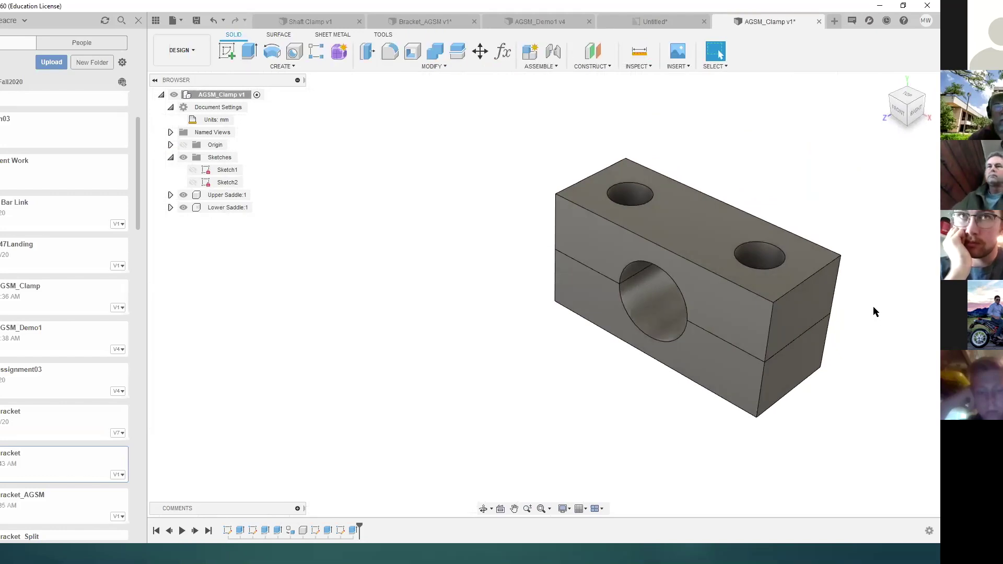
left_click(226, 171)
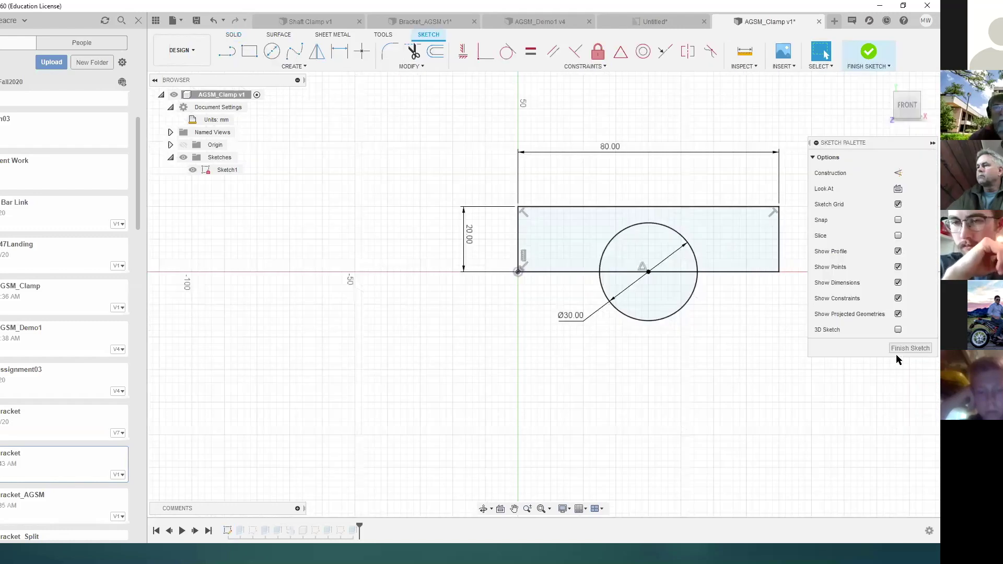
left_click(897, 354)
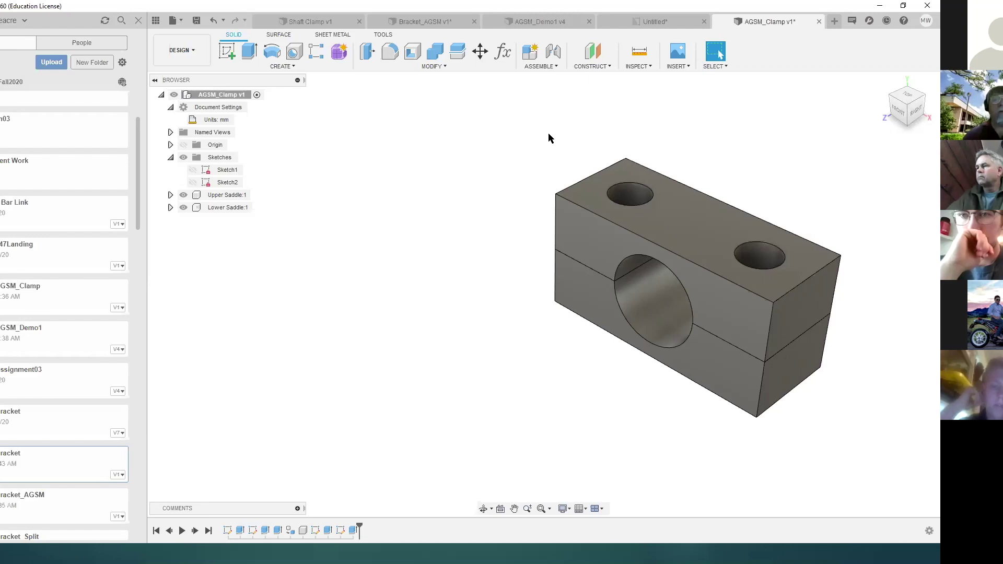
Open the McMaster-Carr component catalog for insertion and search it for hex socket head cap screws.
left_click(678, 67)
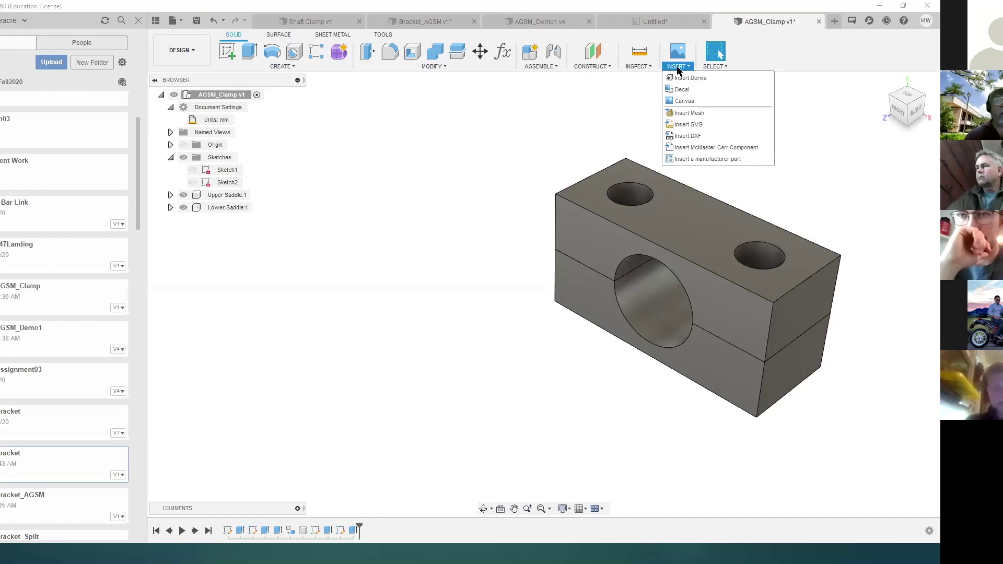
left_click(712, 148)
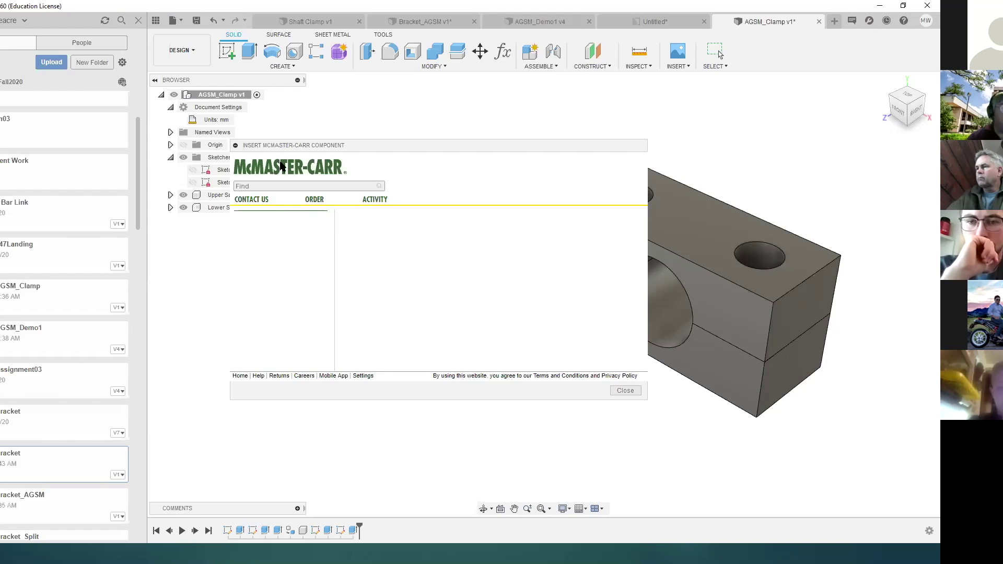
left_click(266, 186)
type("Sock")
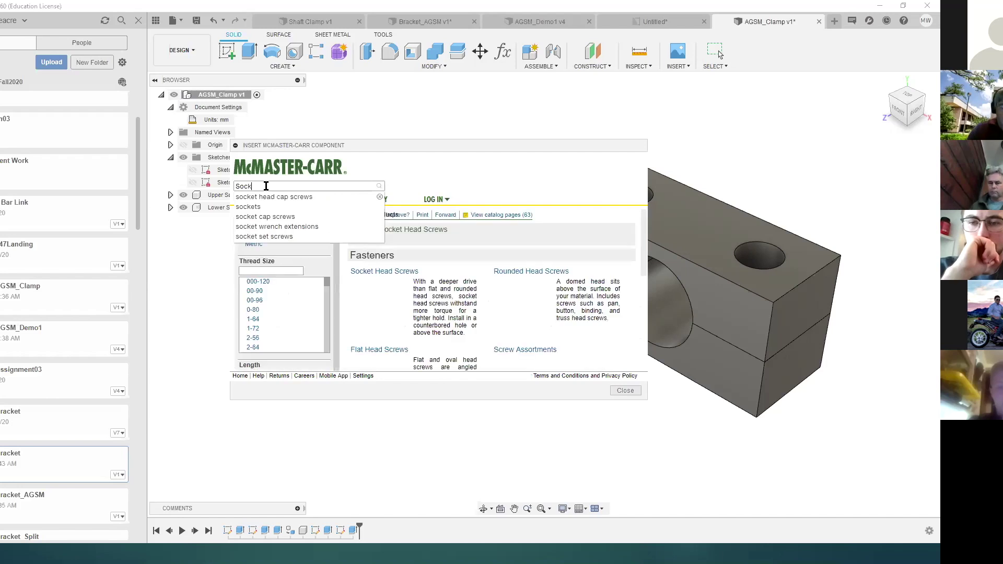
type("et Head H")
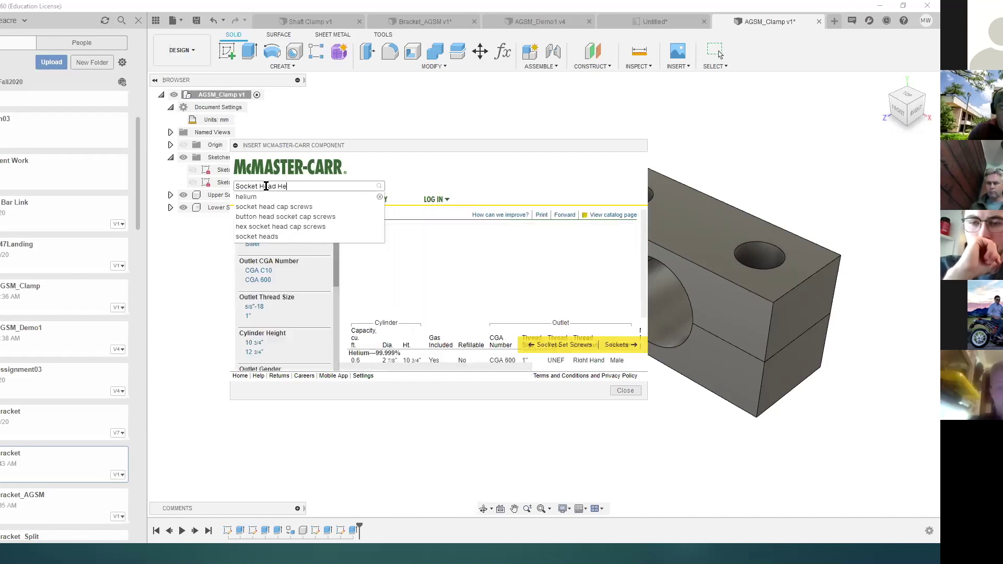
type("e")
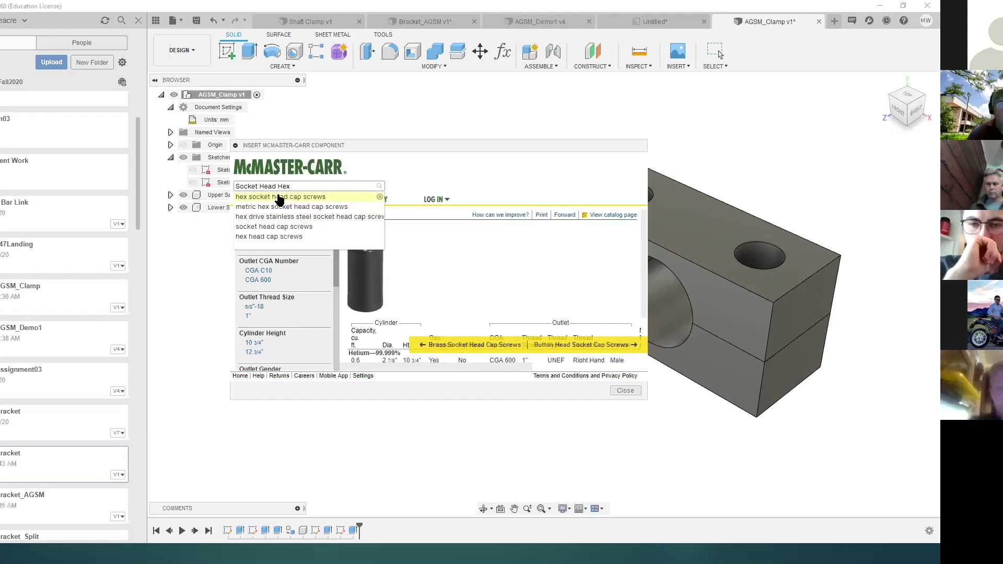
left_click(279, 197)
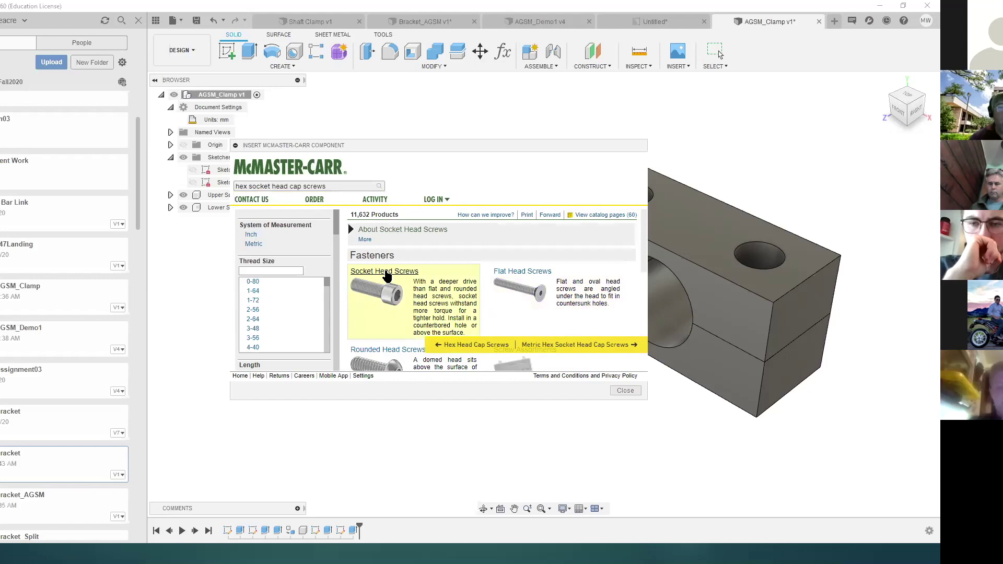
Narrow the catalog to socket head screws with metric M8 thread and 45 mm length.
left_click(387, 274)
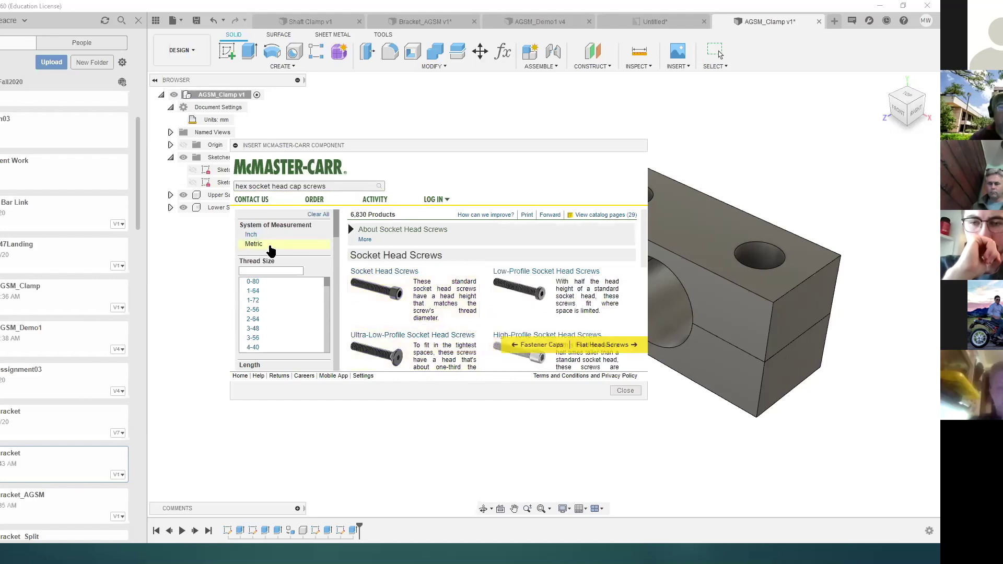
left_click(269, 246)
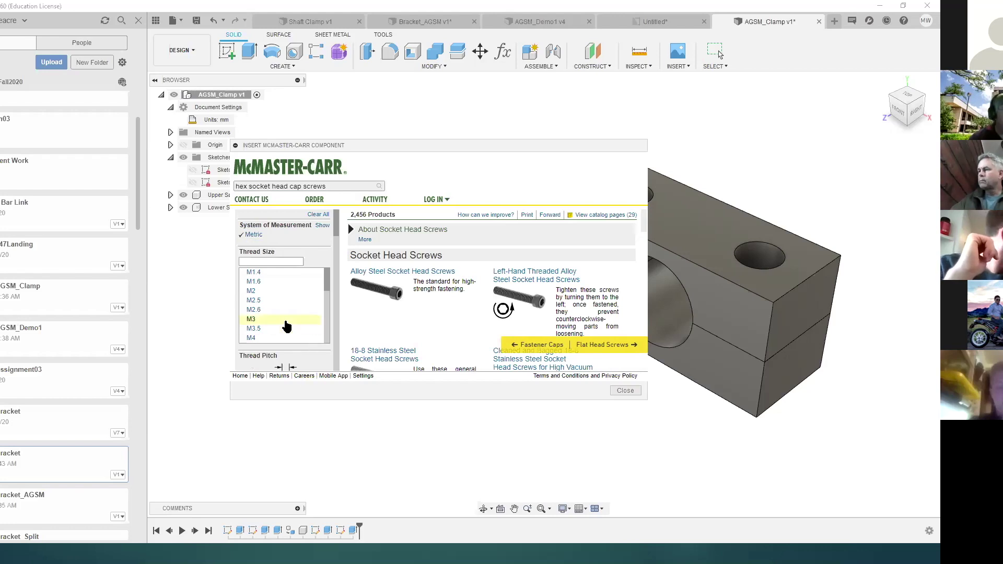
scroll(283, 313, "down", 2)
scroll(282, 310, "down", 2)
left_click(290, 316)
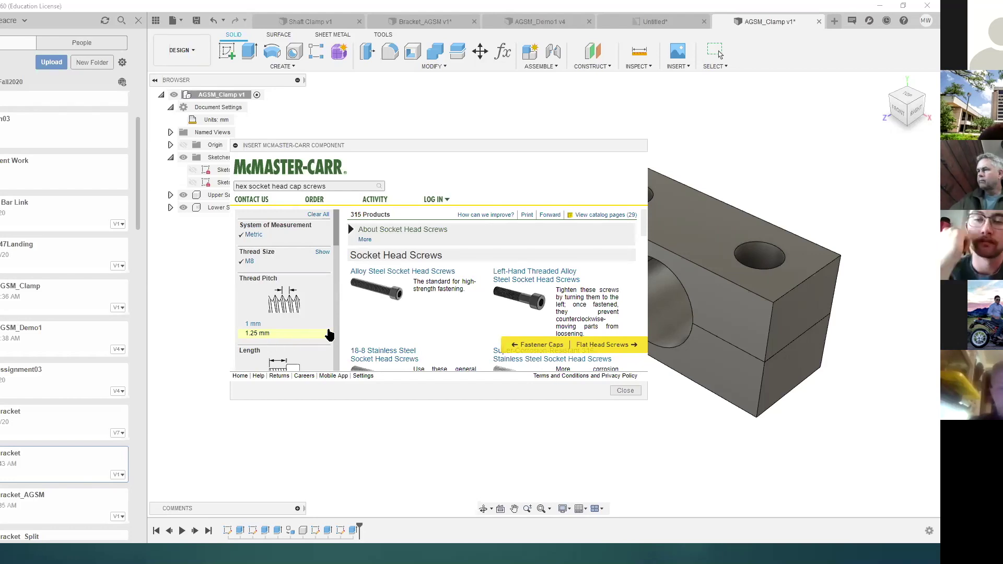
scroll(323, 332, "down", 3)
scroll(323, 330, "down", 1)
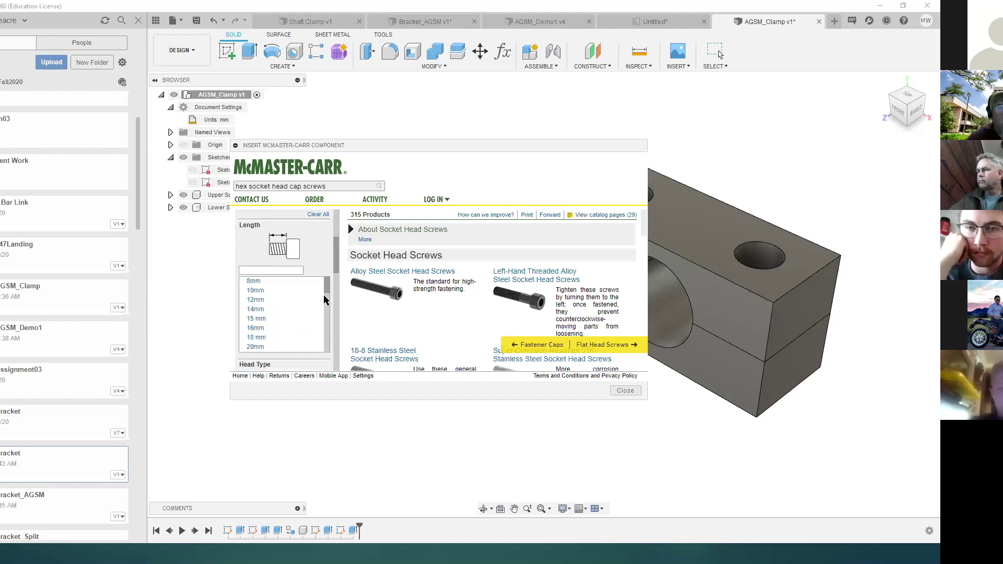
scroll(326, 298, "down", 2)
scroll(326, 298, "down", 1)
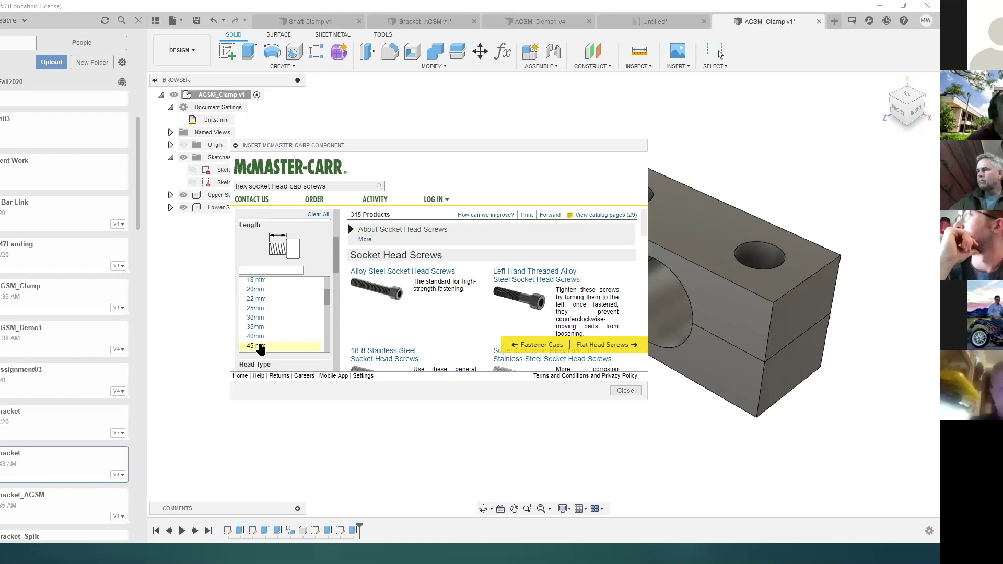
left_click(259, 346)
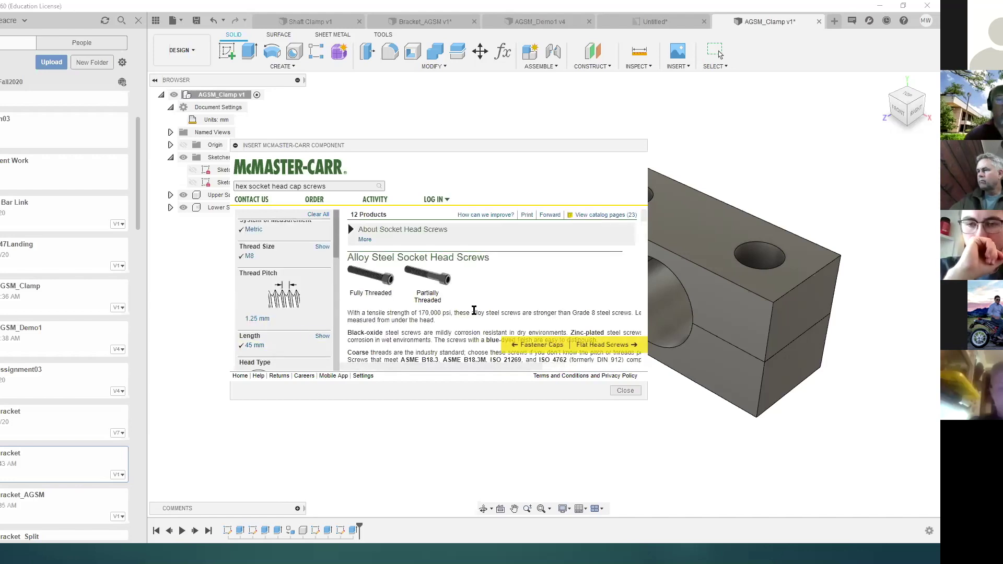
Open the product details of the 18-8 stainless steel socket head screw, part 91292A208, M8 x 1.25 mm, 45 mm long.
scroll(301, 306, "down", 5)
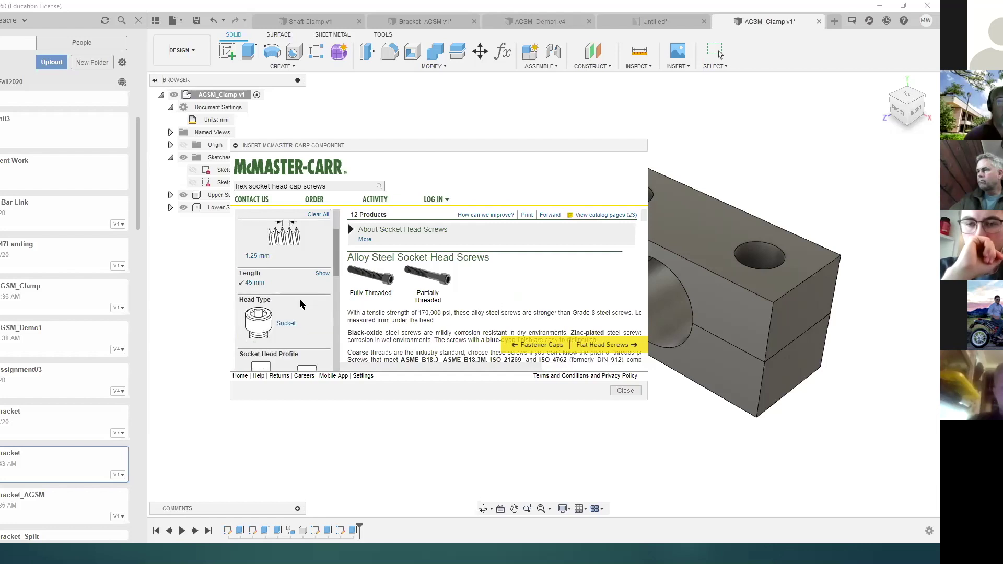
scroll(301, 306, "down", 3)
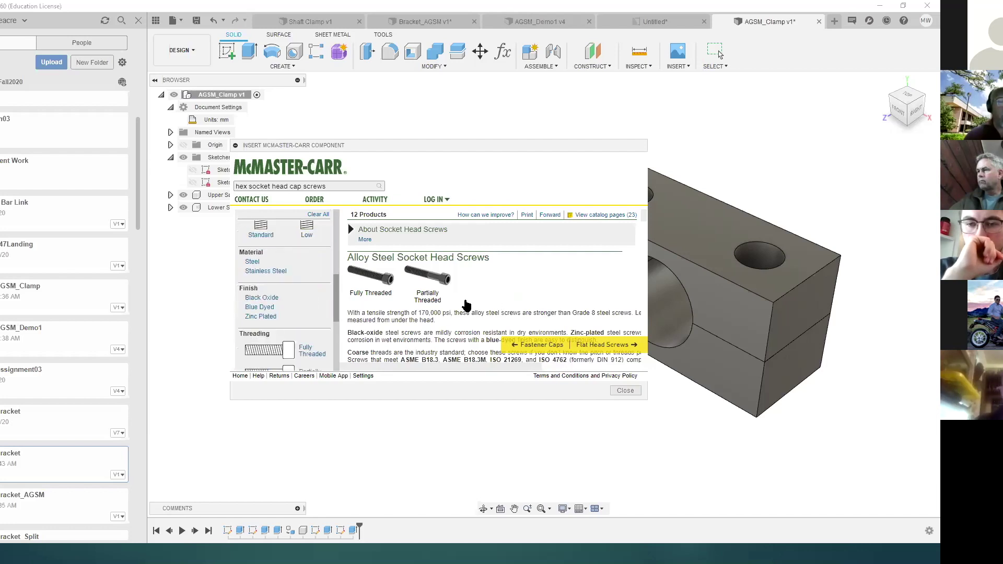
scroll(510, 297, "down", 3)
scroll(511, 297, "down", 5)
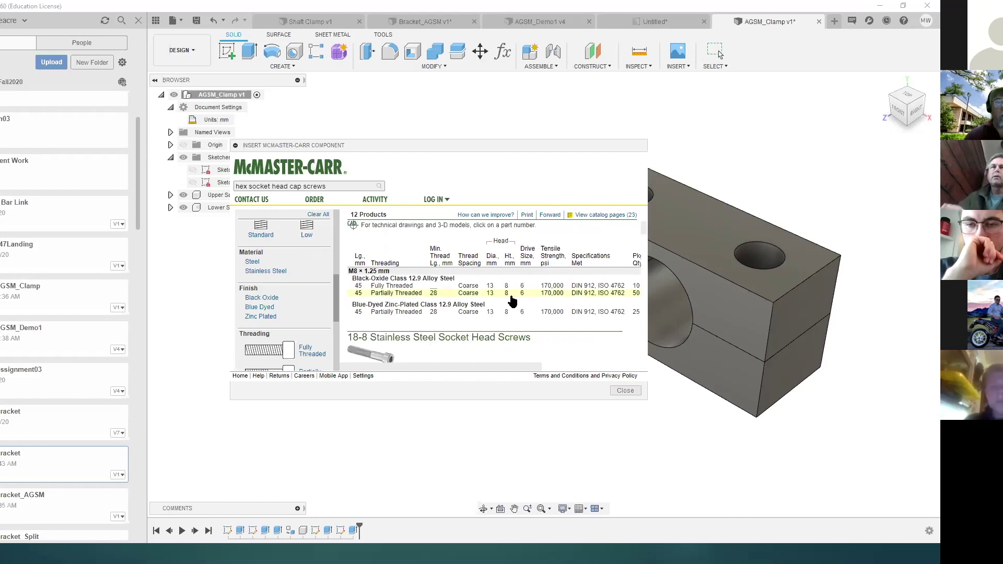
scroll(510, 297, "down", 3)
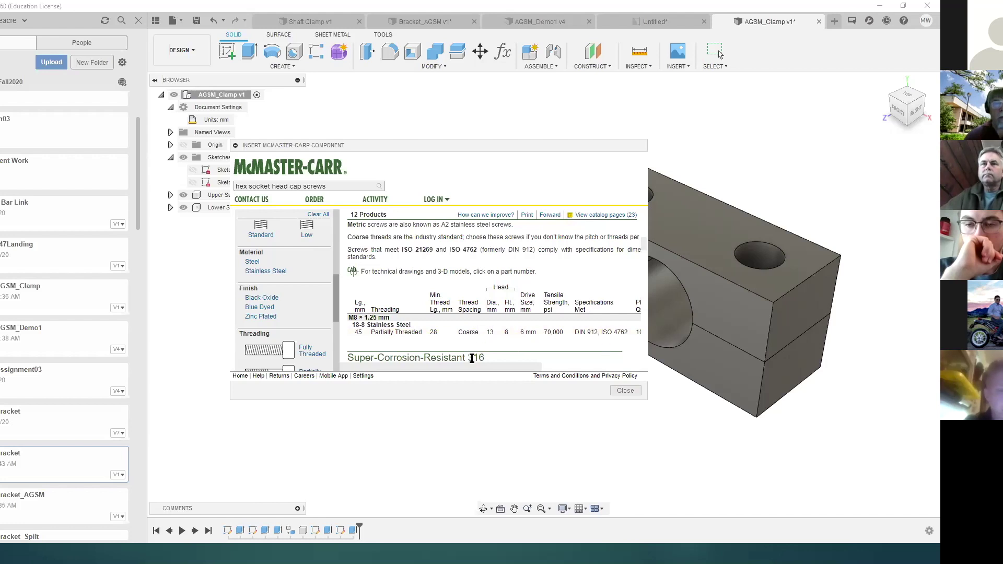
left_click_drag(475, 371, 563, 371)
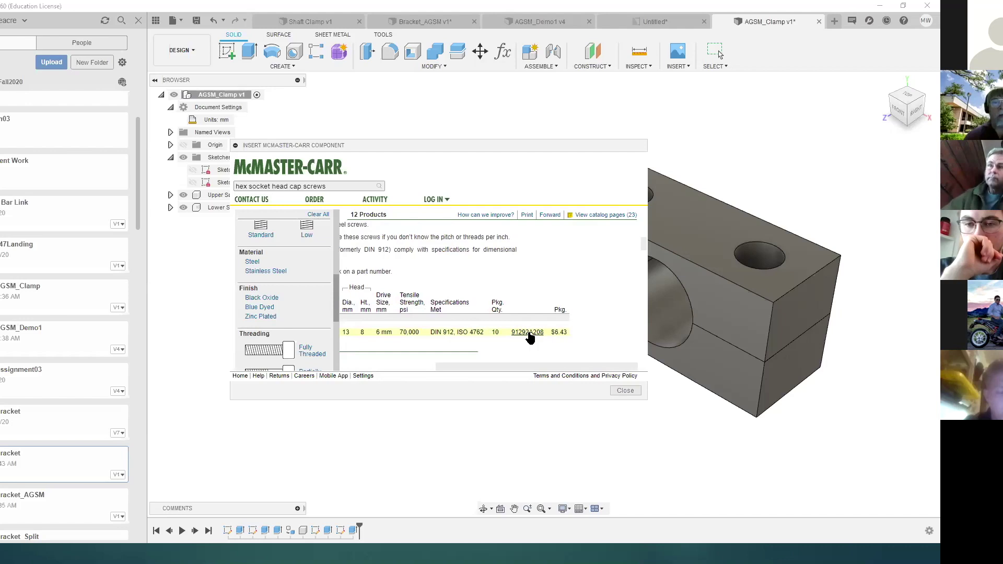
left_click(528, 333)
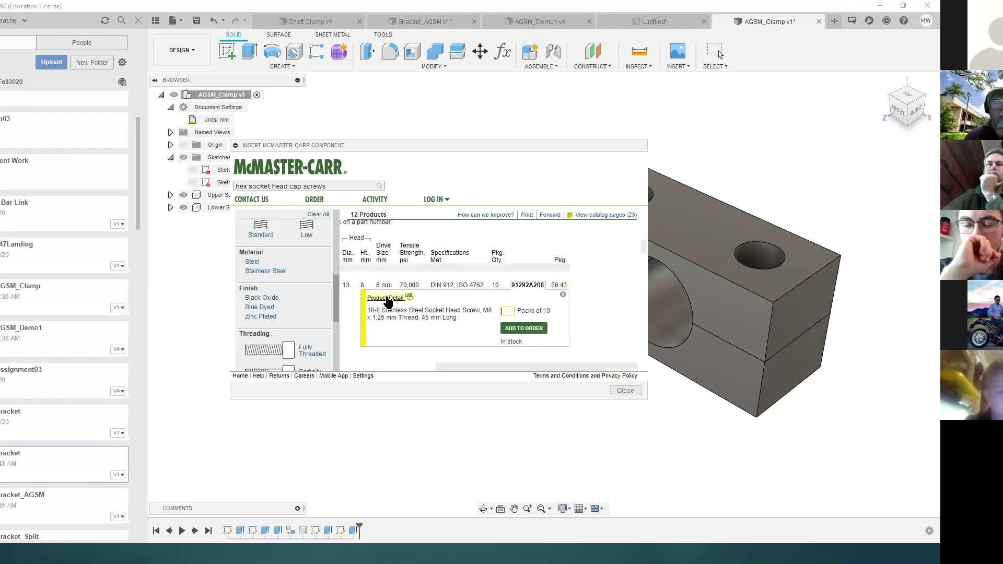
left_click(387, 297)
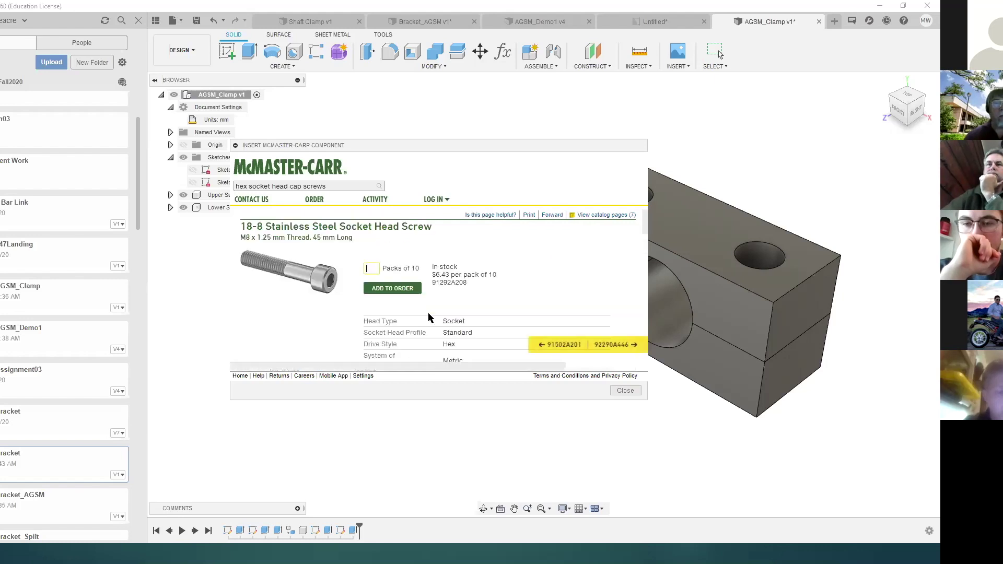
Insert the screw's CAD model into the assembly in 3-D STEP format.
scroll(473, 298, "down", 3)
scroll(495, 286, "down", 8)
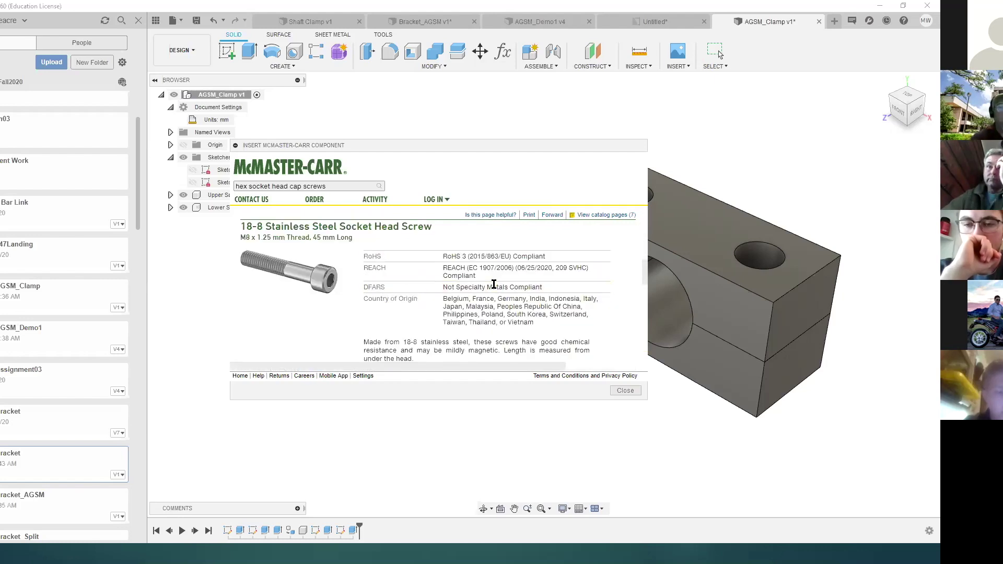
scroll(495, 288, "down", 4)
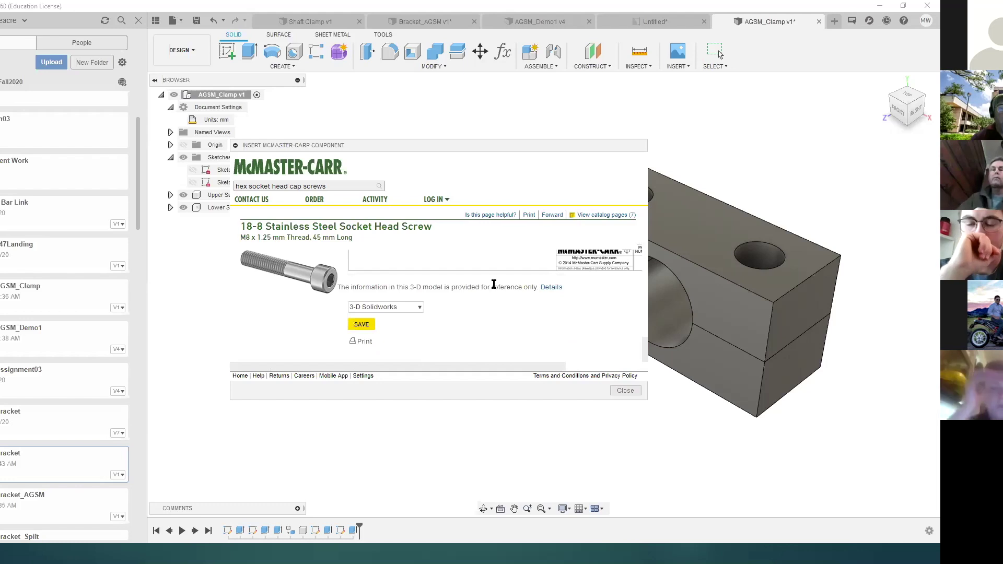
left_click(416, 309)
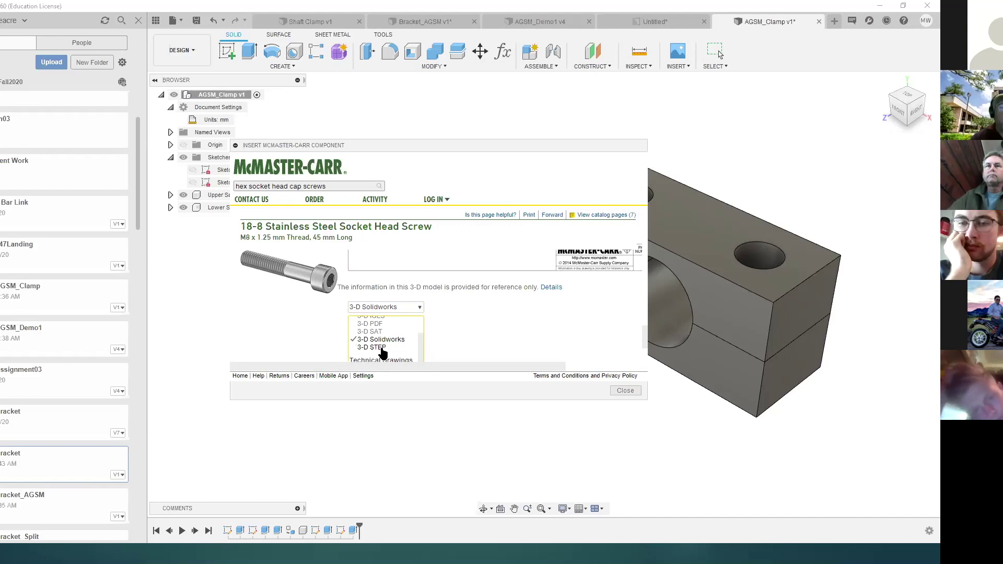
left_click(382, 348)
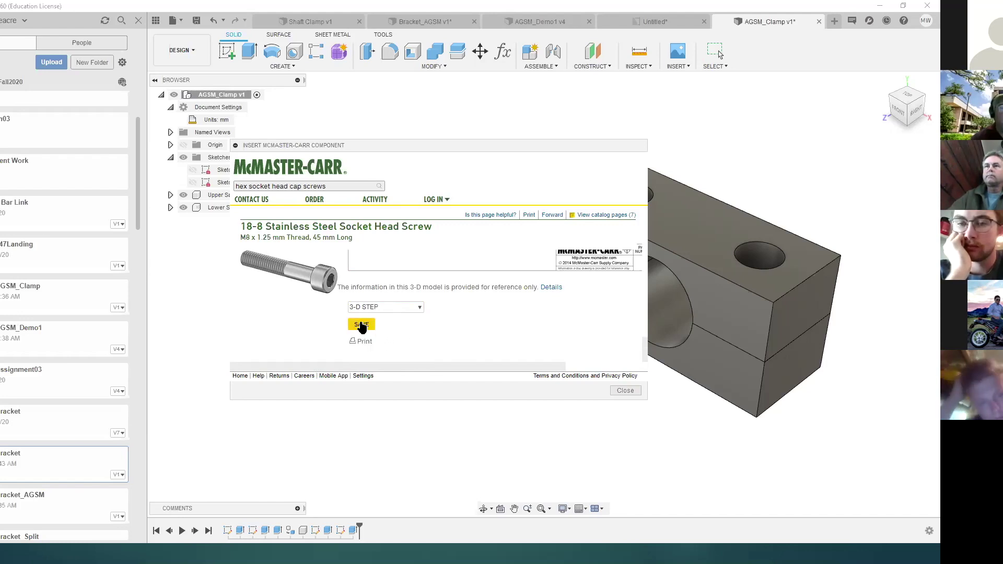
left_click(362, 326)
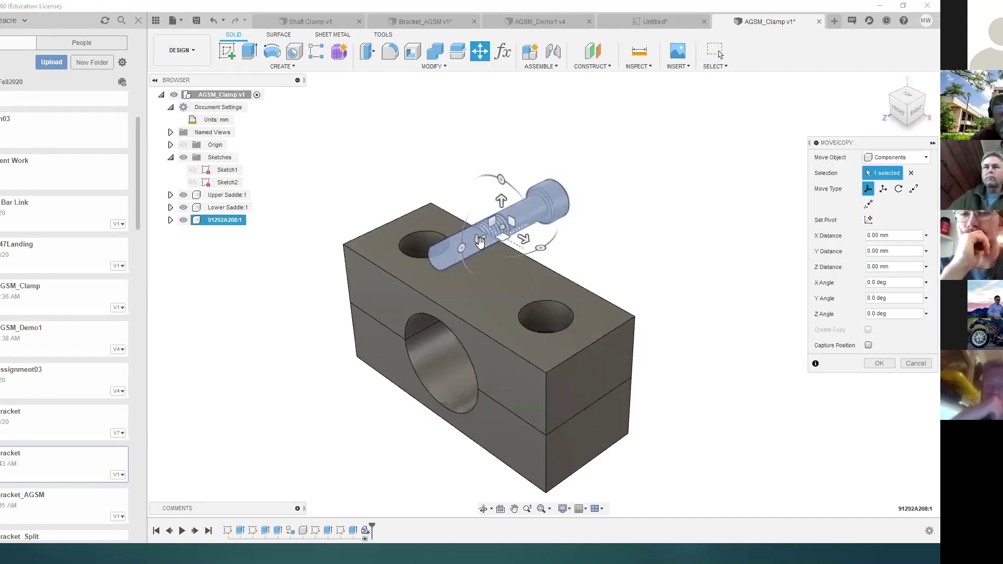
Move the inserted screw -40 mm in Z, away from the clamp.
left_click(479, 238)
type("-40")
key("Return")
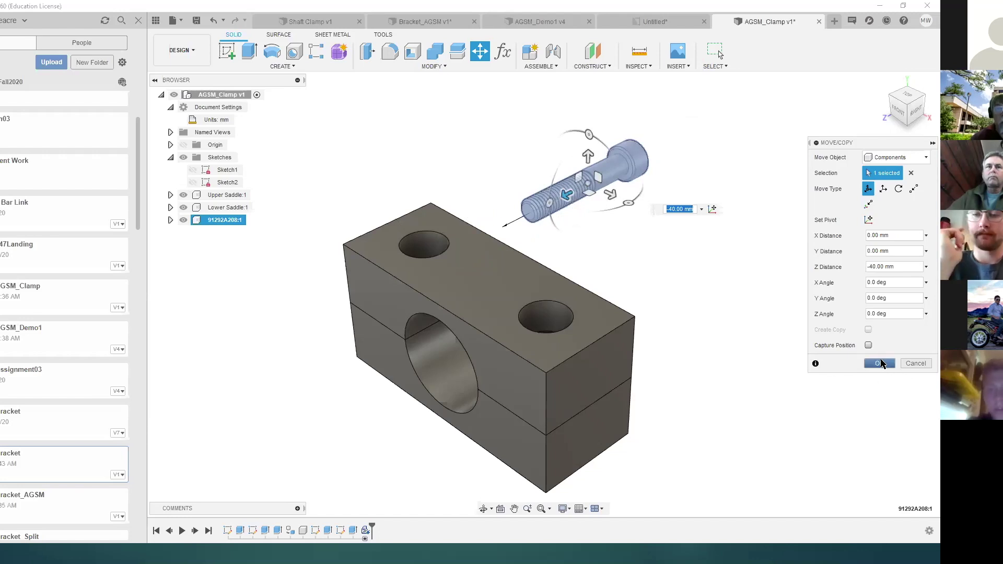
left_click(881, 363)
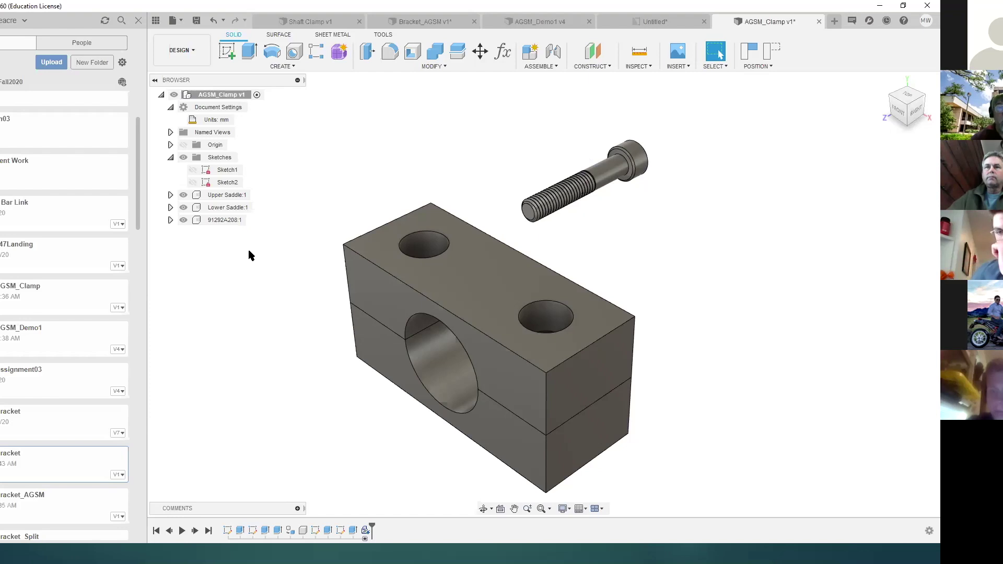
Copy and paste the screw component, capturing its current position, and move the copy 45 mm in X.
right_click(227, 221)
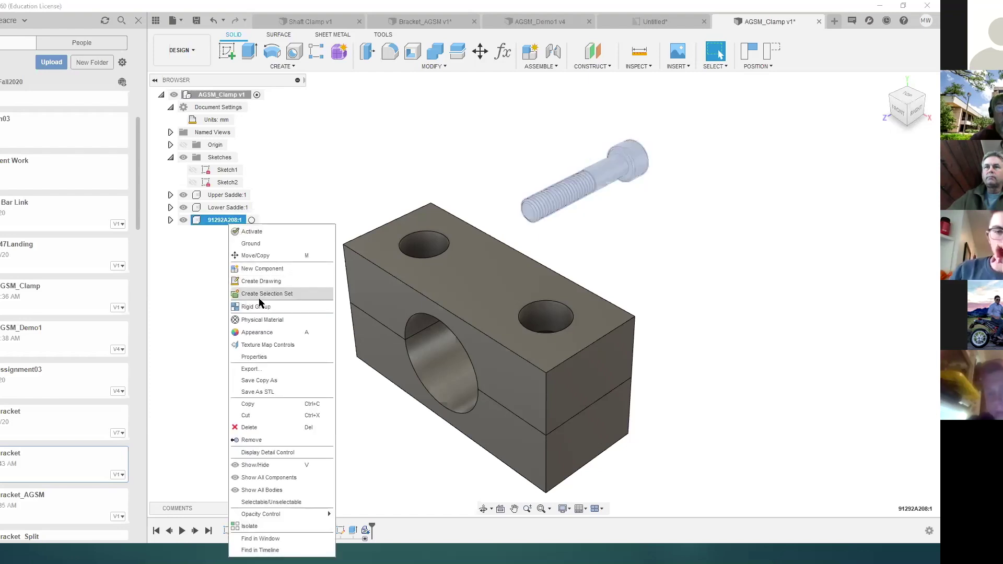
left_click(262, 404)
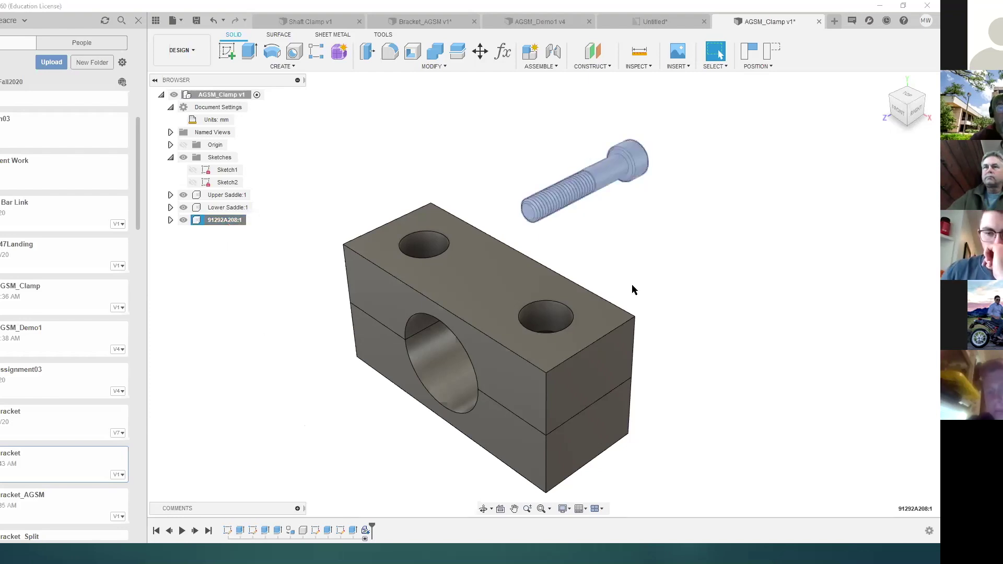
right_click(719, 239)
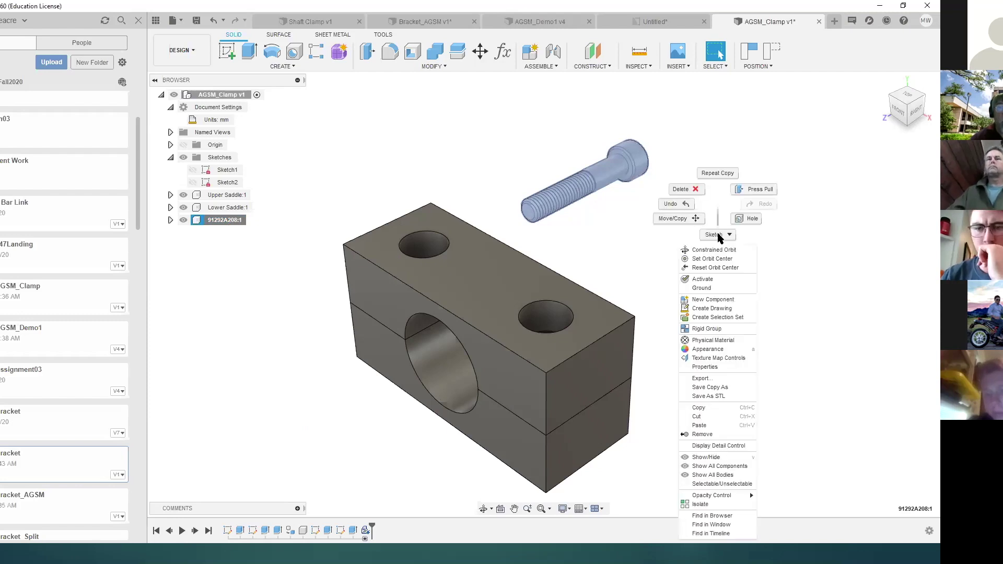
left_click(716, 426)
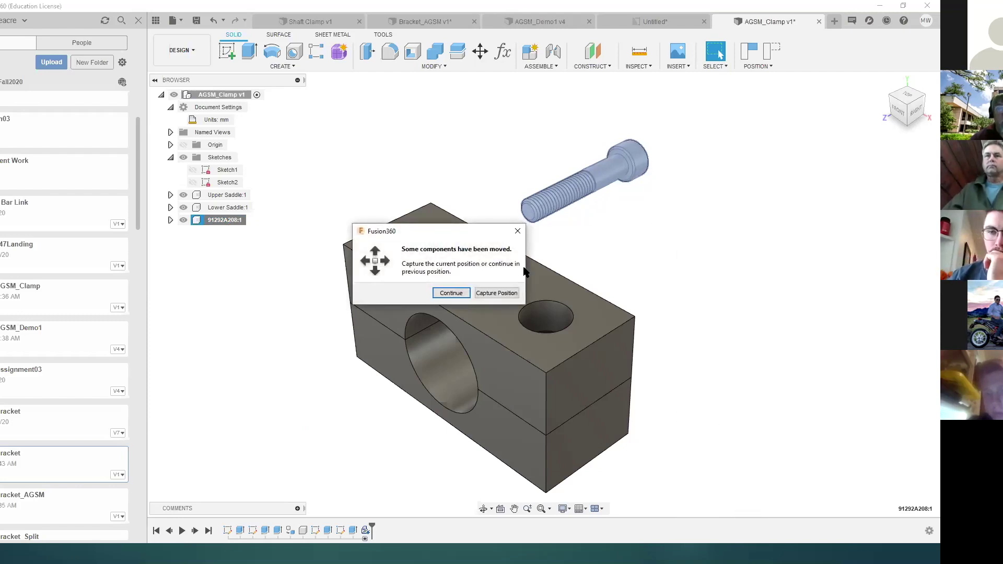
left_click(496, 292)
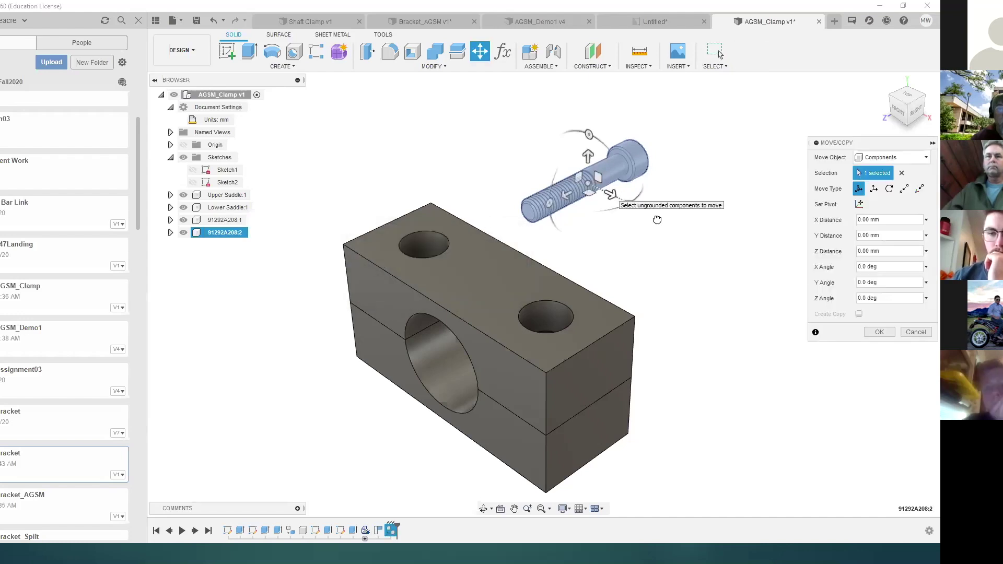
left_click_drag(611, 193, 715, 244)
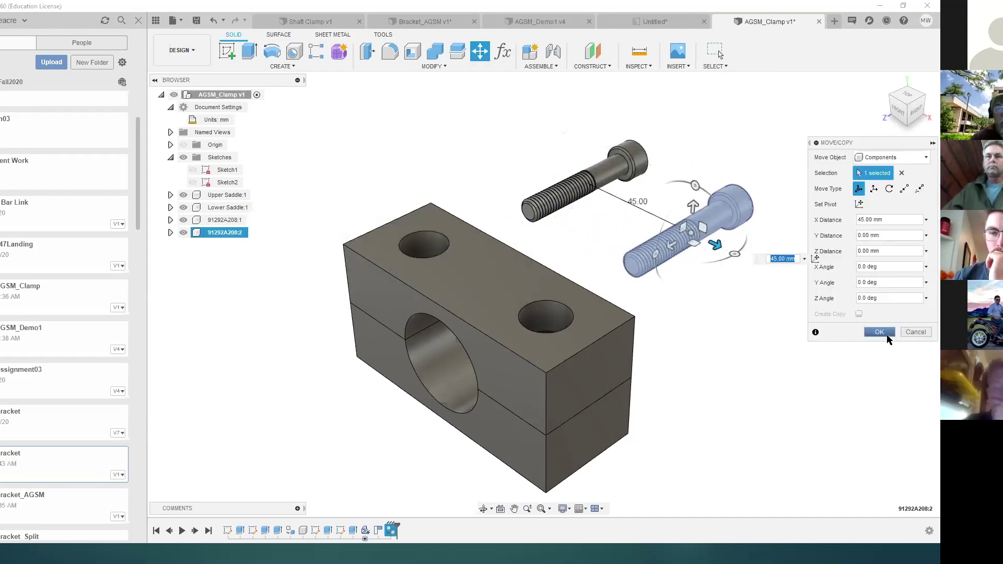
left_click(879, 332)
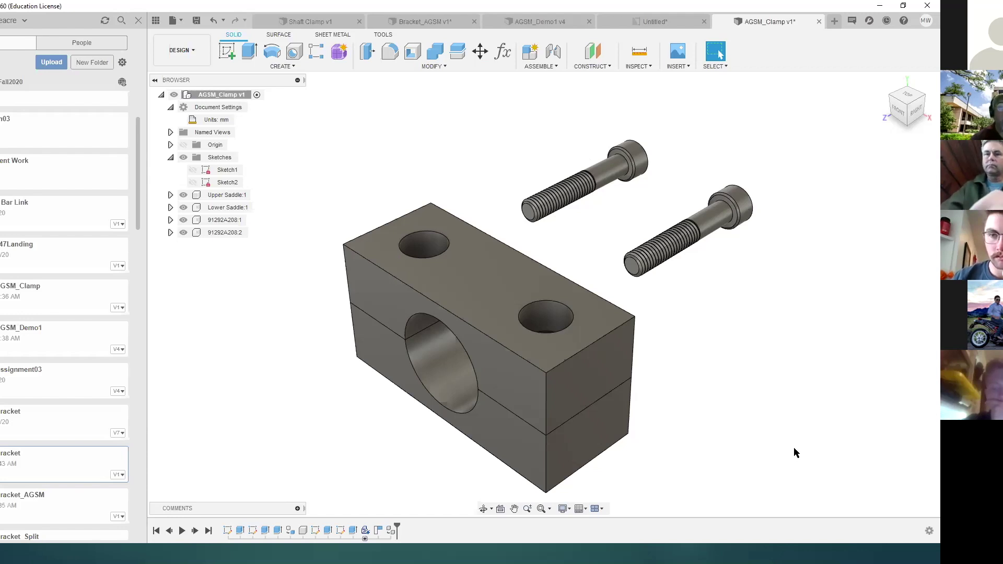
Open the McMaster-Carr catalog for another insertion and narrow its nuts to metric M8 hex nuts.
left_click(677, 67)
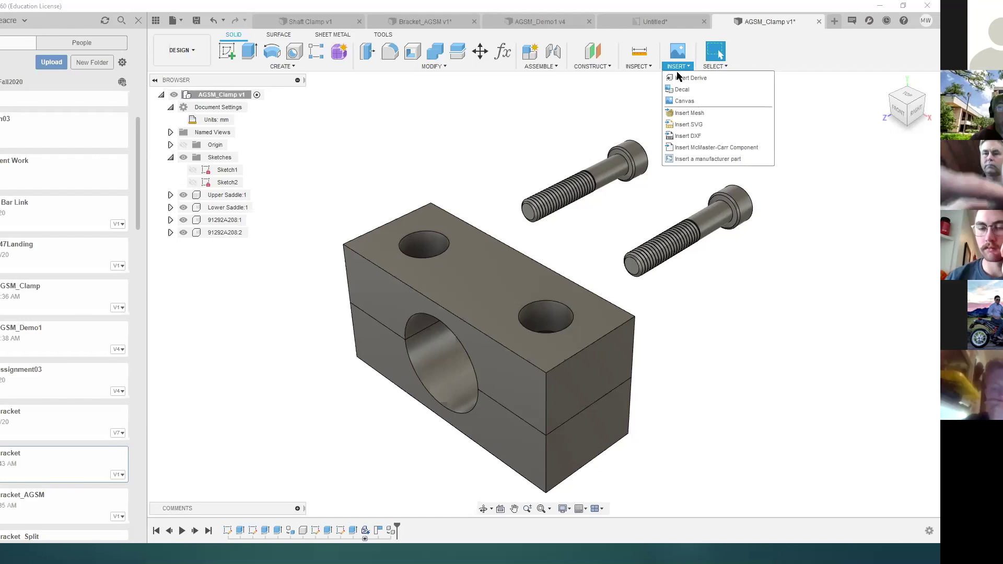
left_click(697, 149)
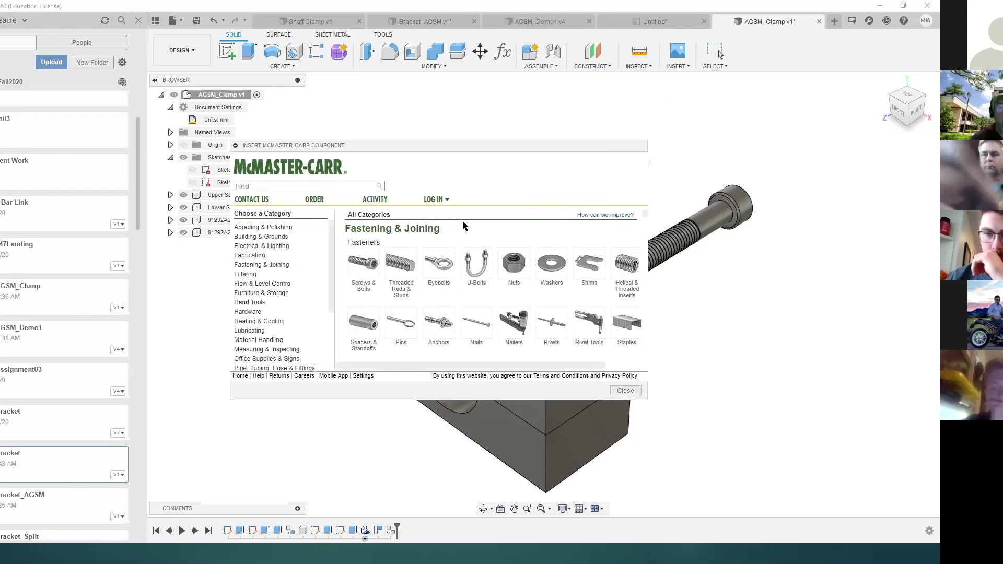
left_click(512, 271)
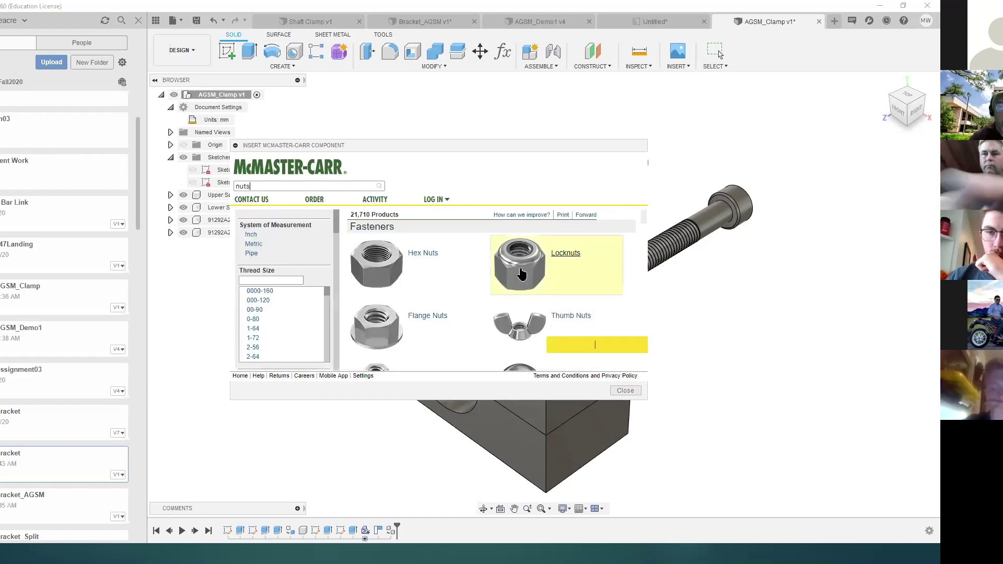
left_click(396, 273)
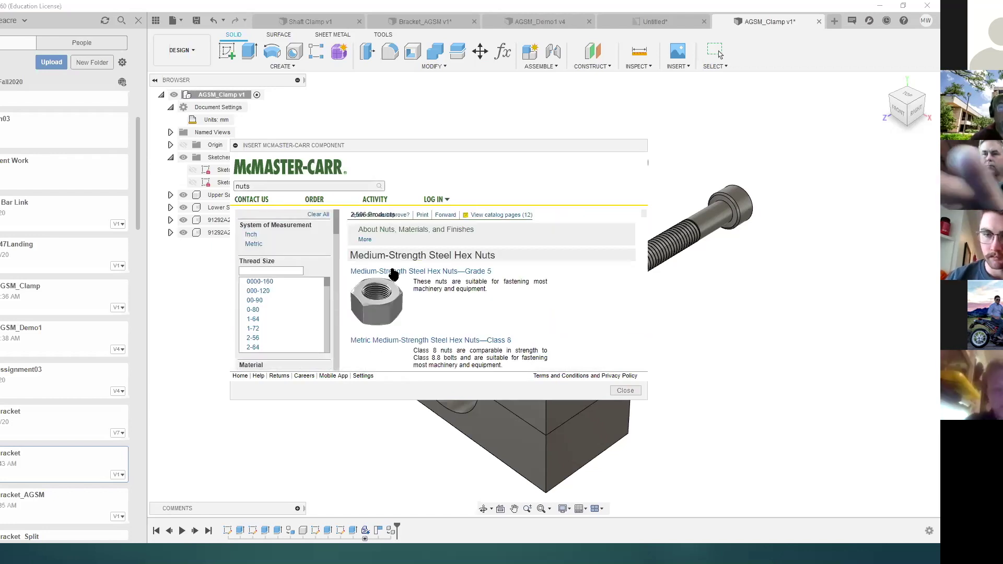
left_click(247, 244)
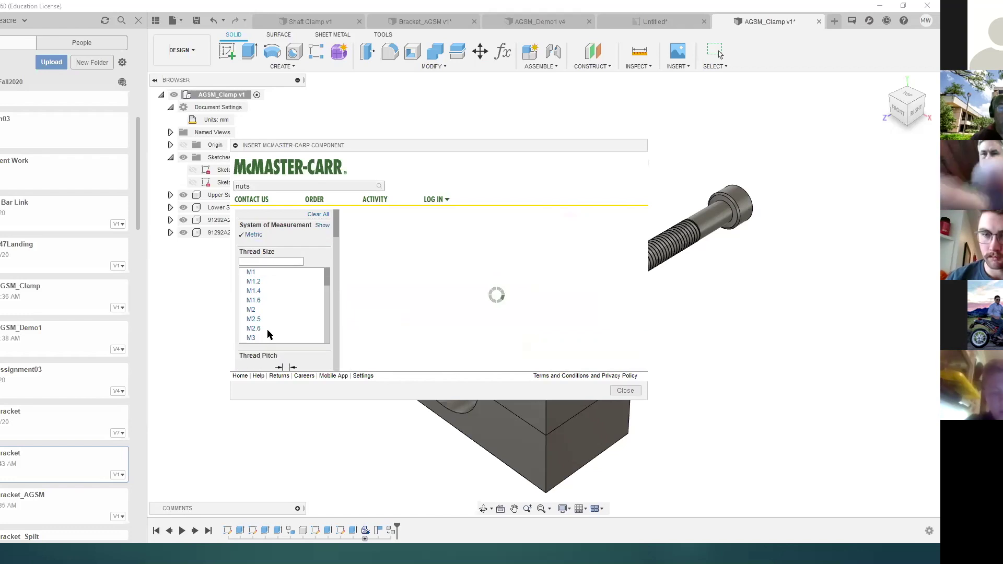
scroll(264, 308, "down", 2)
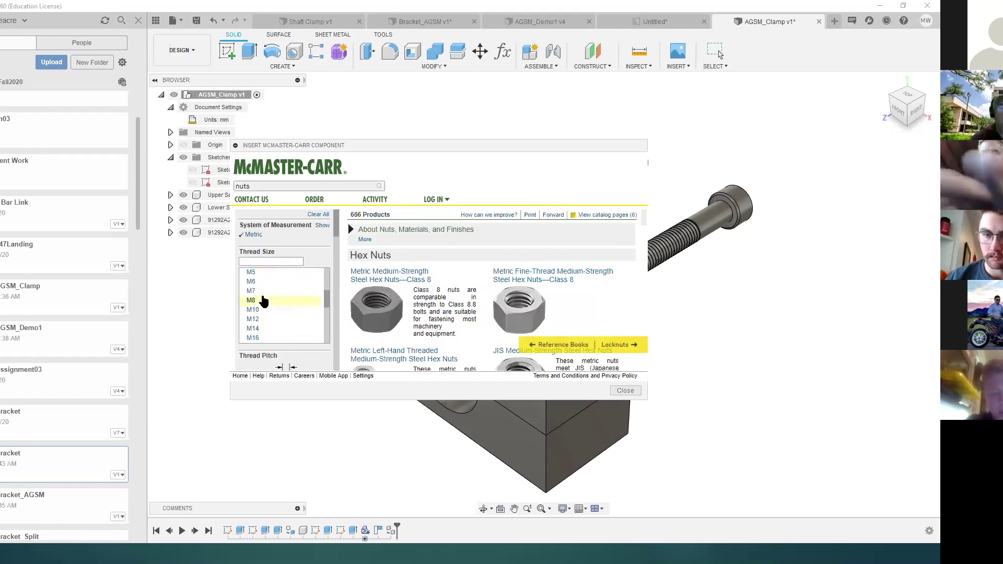
left_click(264, 301)
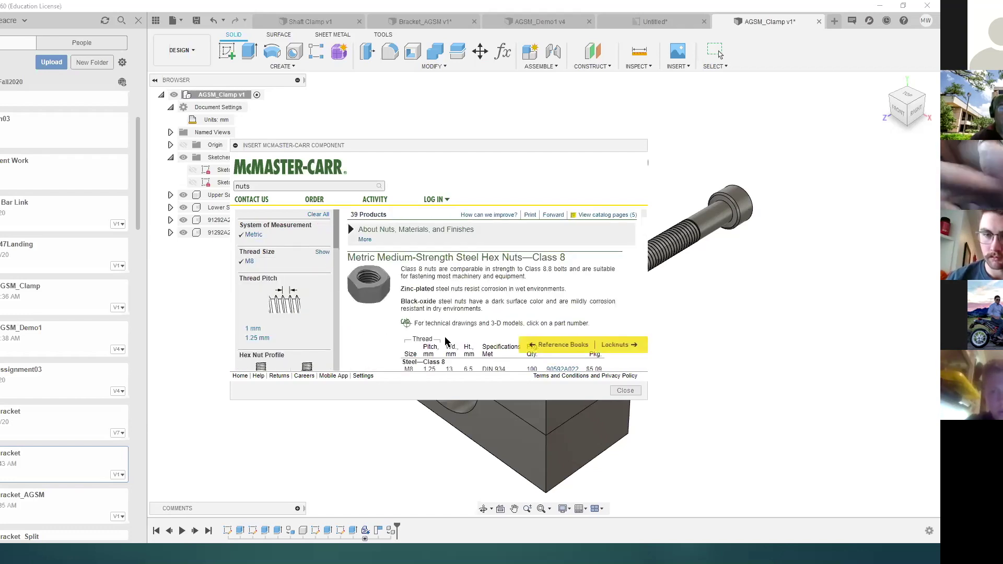
scroll(446, 342, "down", 3)
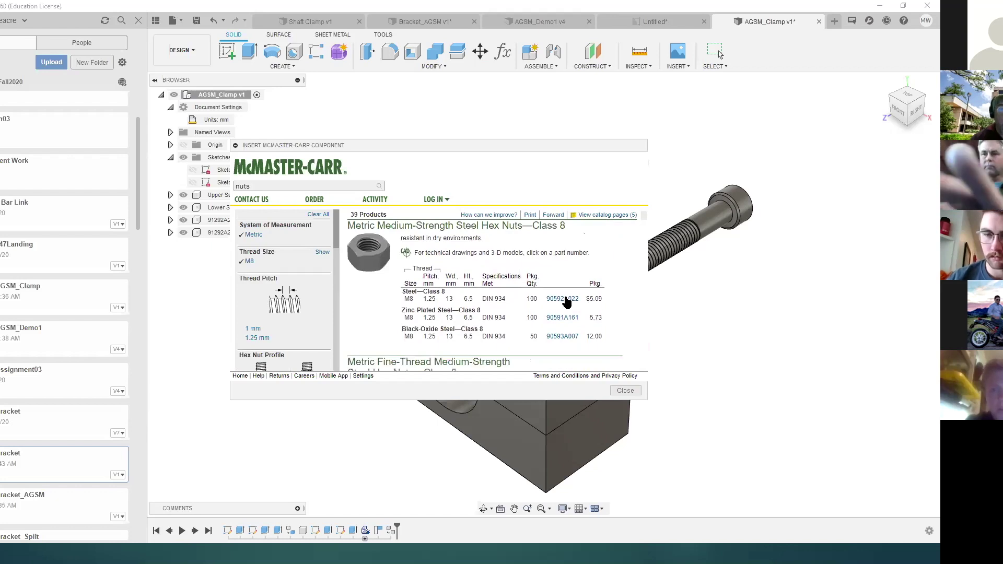
Insert steel hex nut 90592A022 as a 3-D STEP model and move it 55 mm in Z, clear of the clamp.
left_click(566, 300)
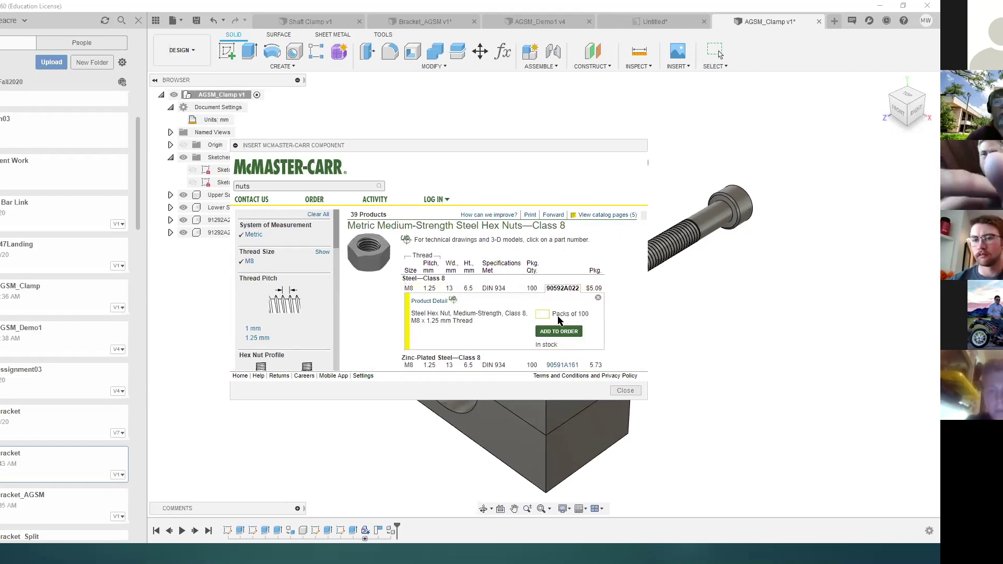
left_click(434, 302)
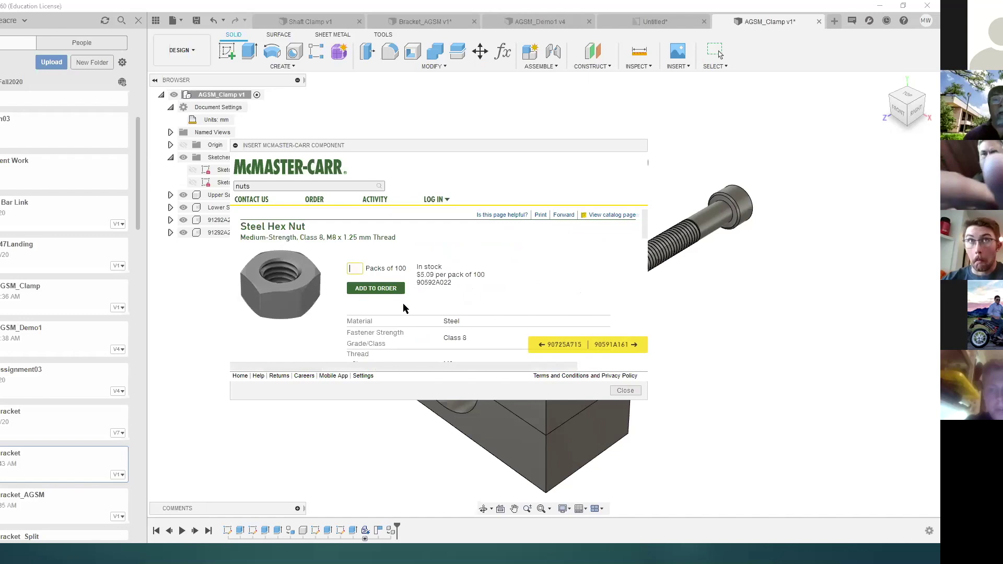
scroll(485, 295, "down", 3)
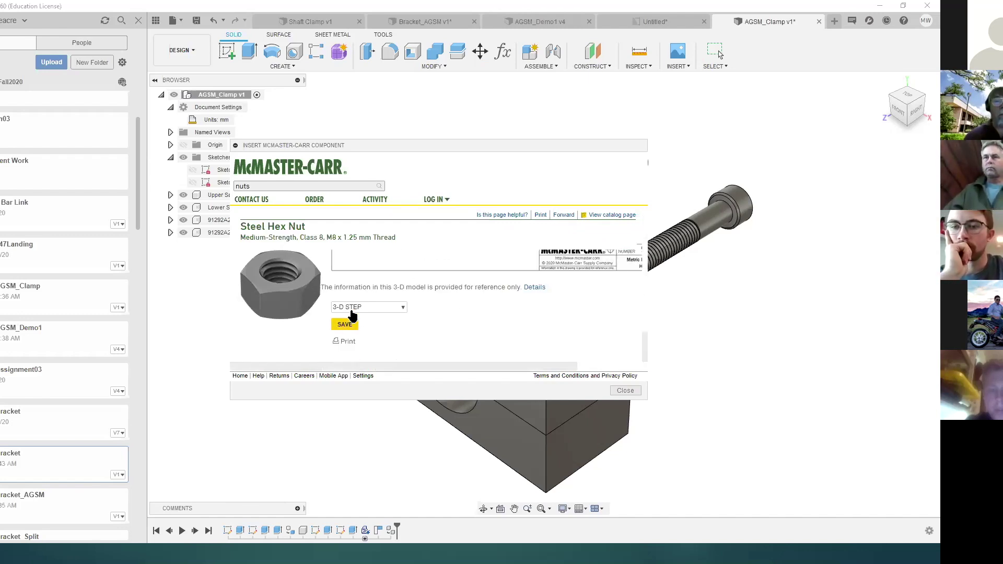
left_click(345, 325)
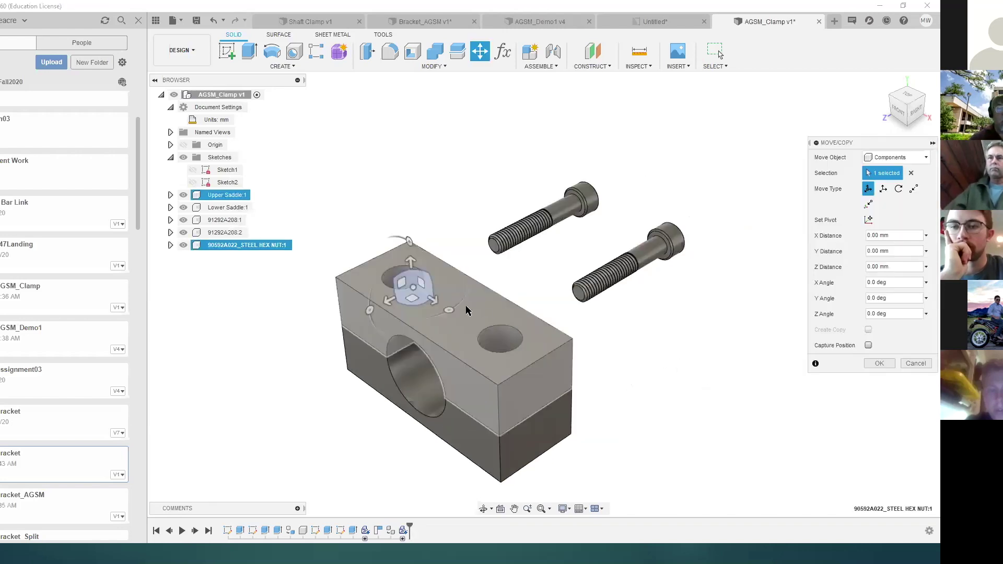
left_click_drag(388, 300, 277, 383)
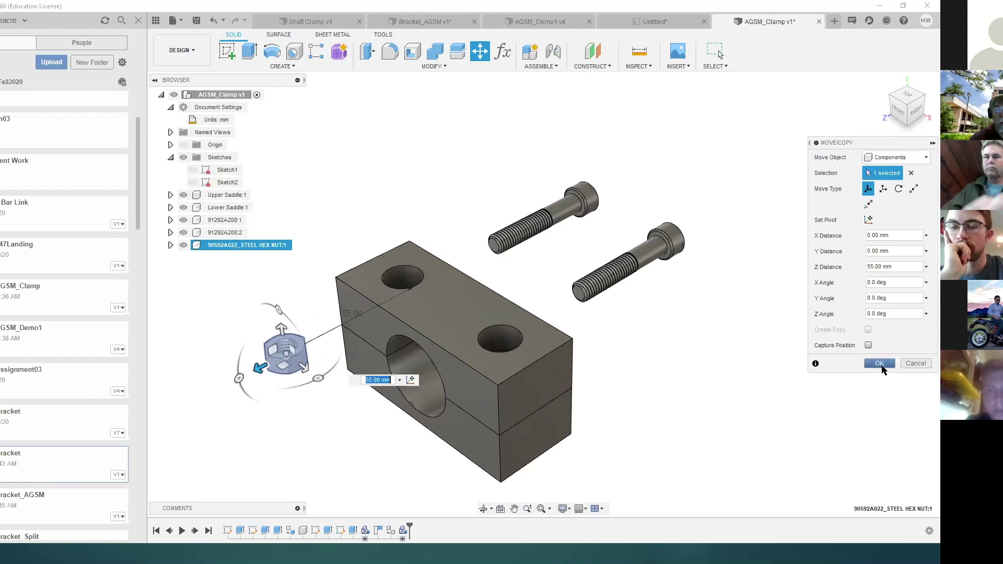
left_click(880, 364)
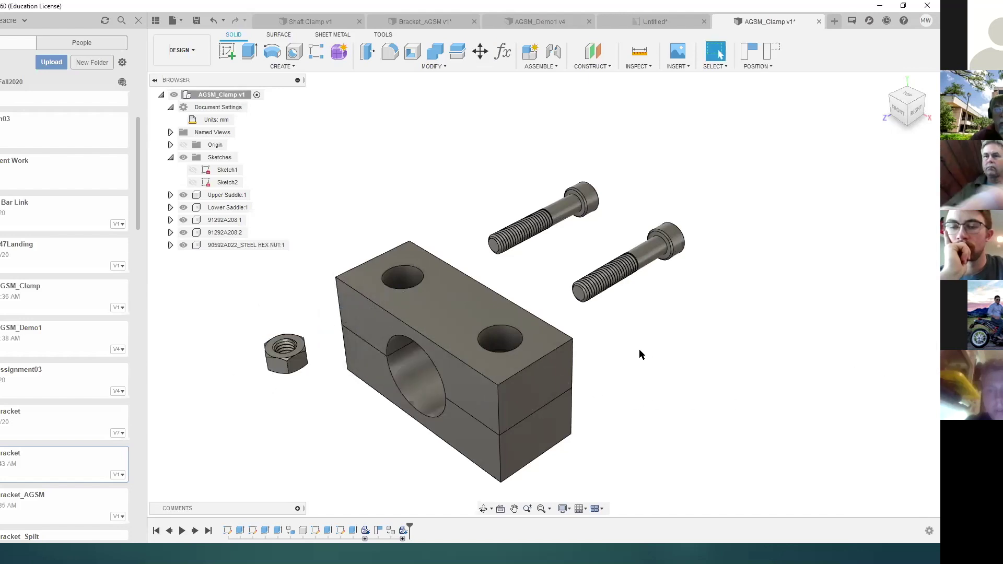
Copy and paste the hex nut component, capturing its current position, and move the copy along X beside the clamp.
right_click(225, 247)
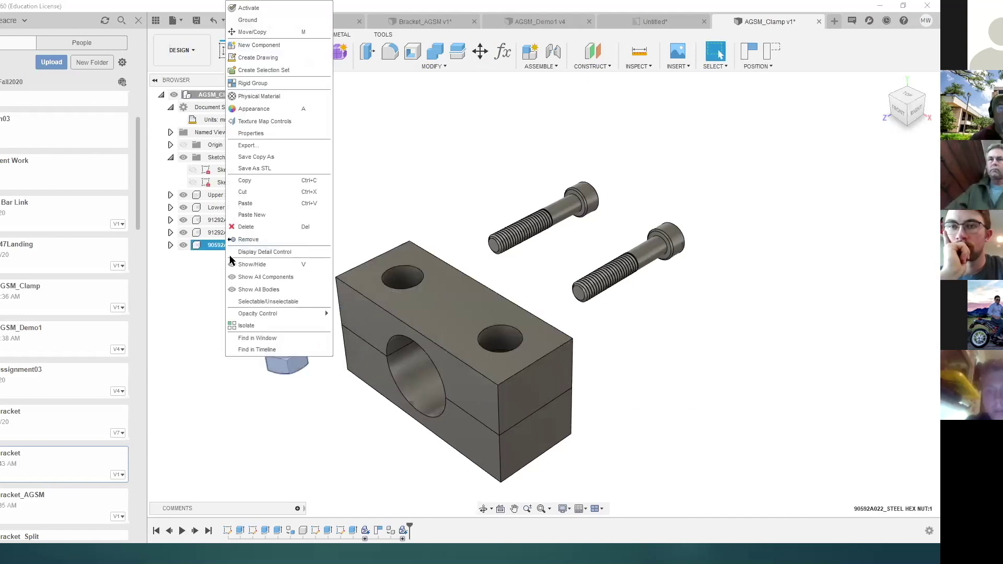
left_click(251, 181)
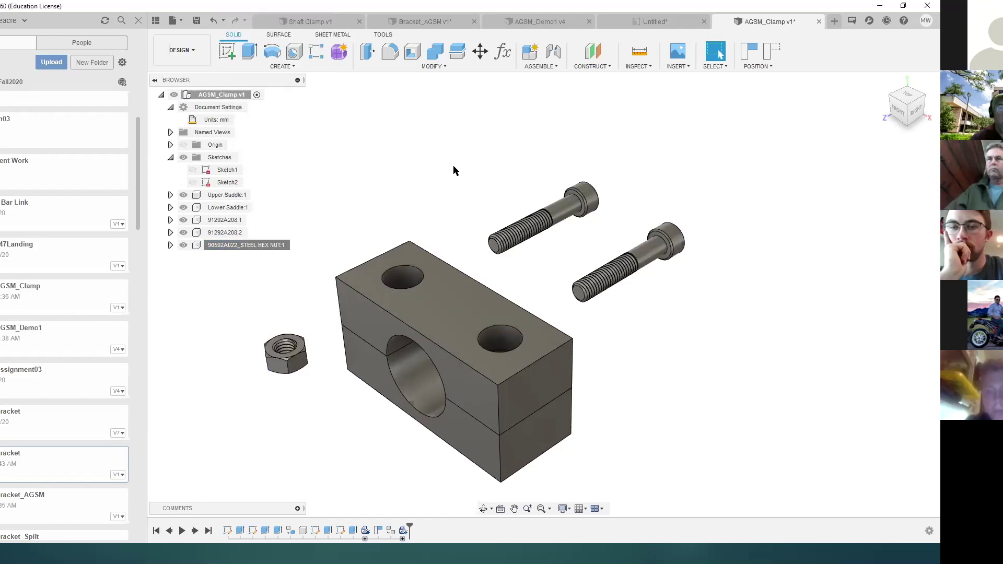
right_click(453, 170)
left_click(454, 260)
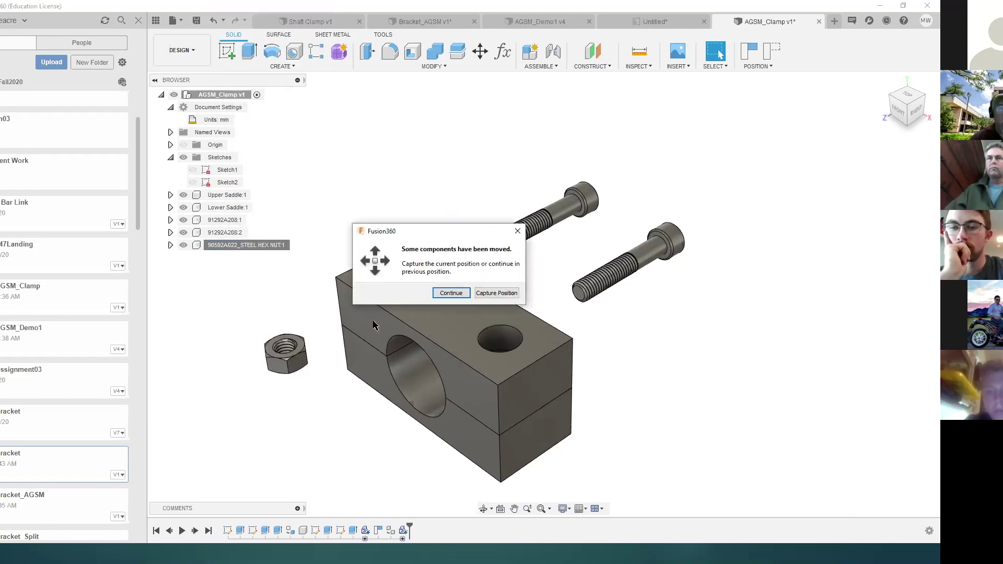
left_click(491, 291)
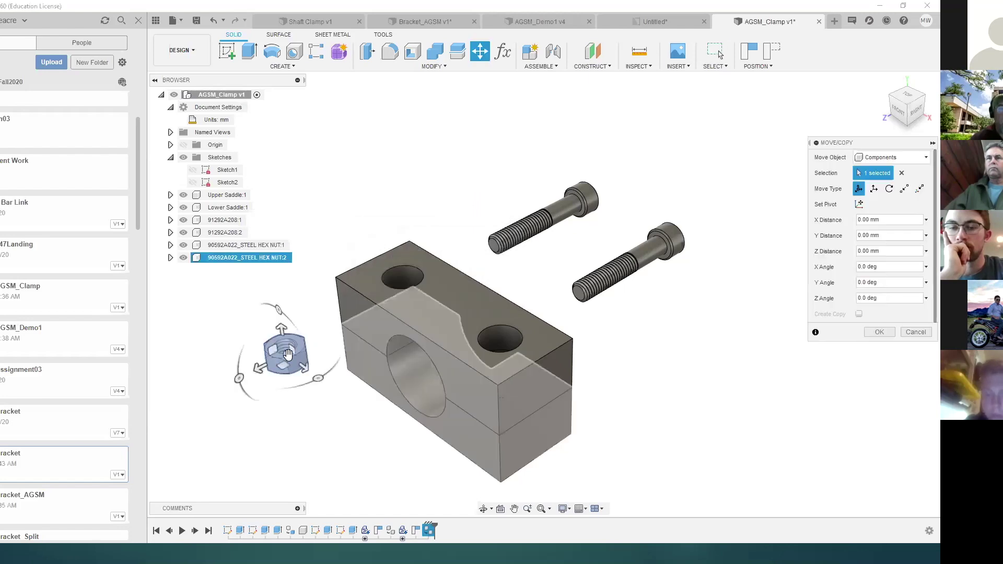
left_click_drag(304, 365, 420, 465)
left_click(882, 332)
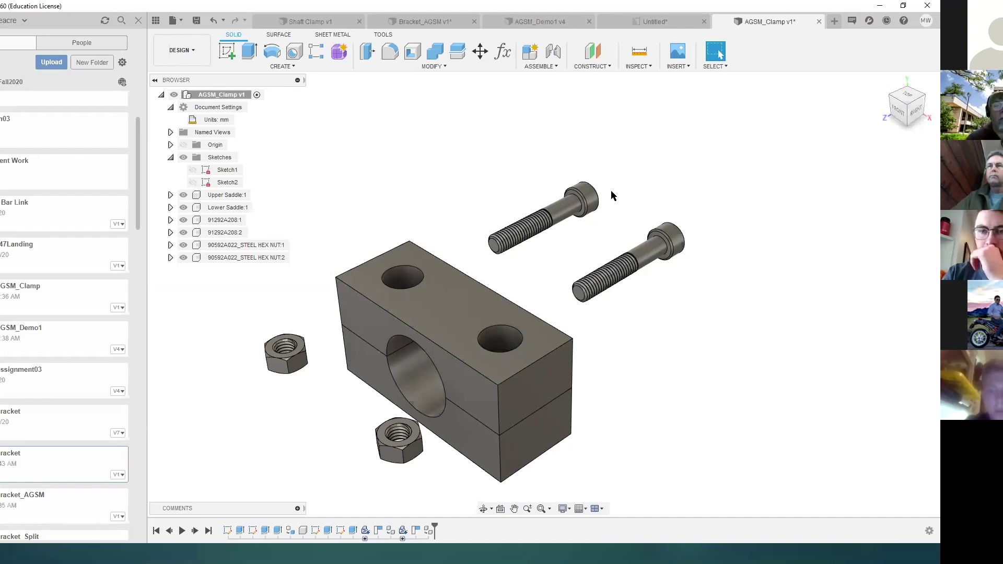
Test the free movement of both screws and both saddles by displacing them, and revert their positions.
left_click_drag(580, 200, 576, 158)
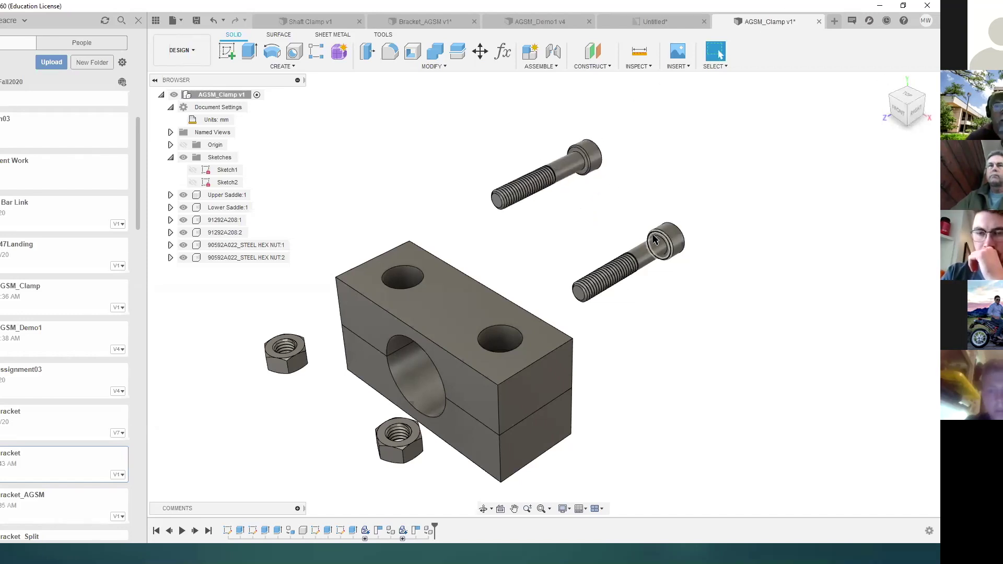
left_click_drag(654, 239, 695, 236)
left_click_drag(452, 253, 445, 208)
left_click_drag(529, 425, 580, 433)
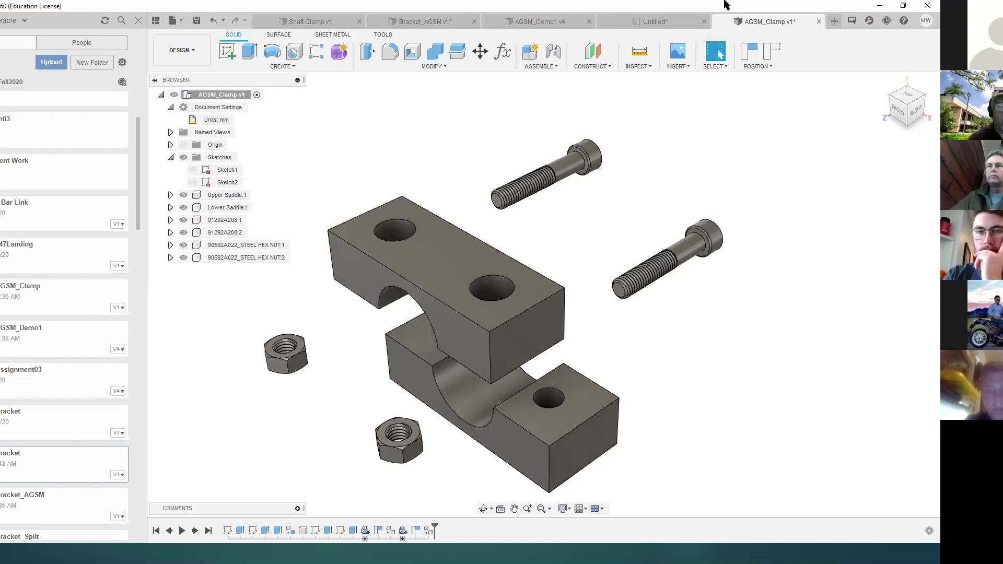
left_click(769, 52)
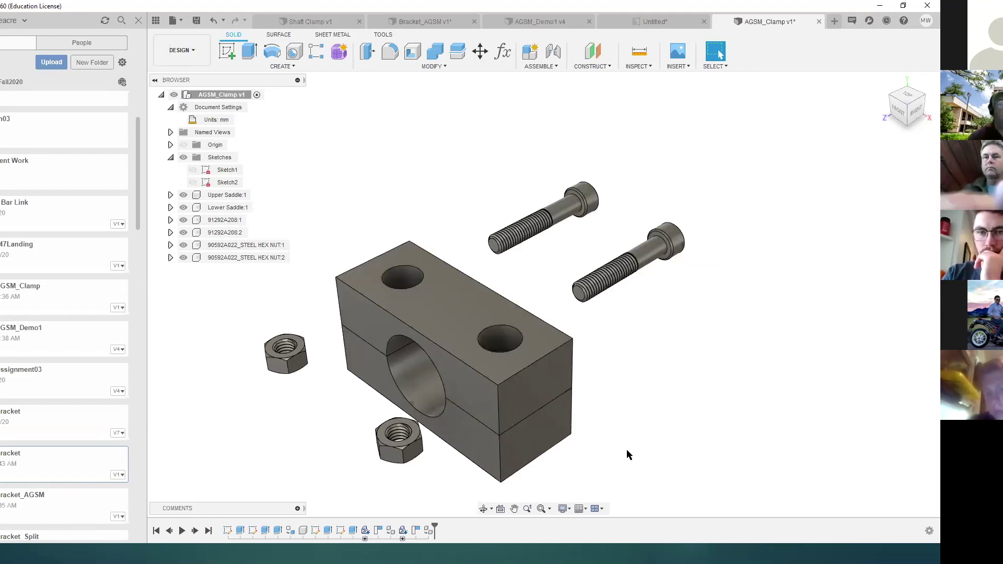
Combine the Upper and Lower Saddle into a rigid group, and test it by moving the clamp and reverting its position.
left_click(548, 68)
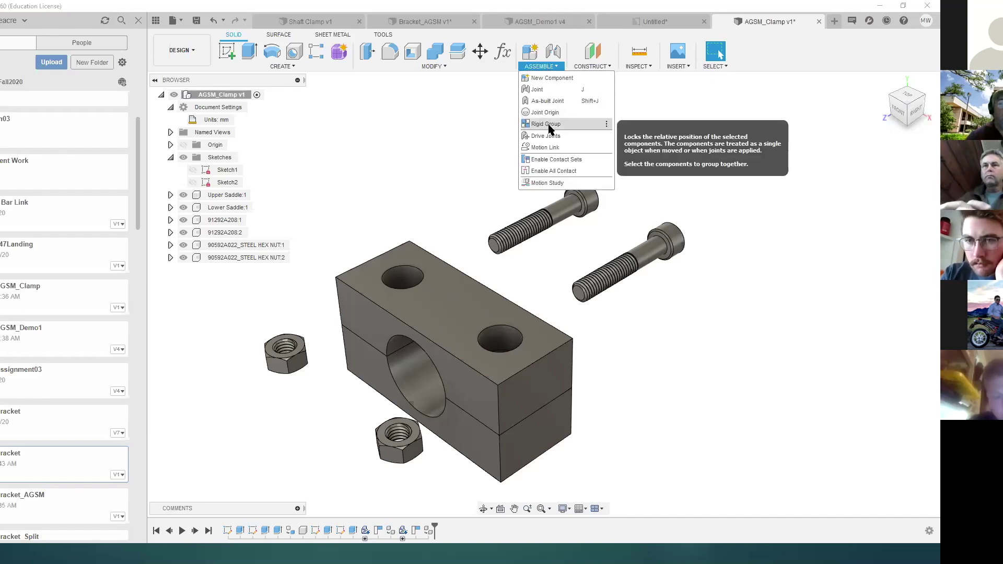
left_click(548, 125)
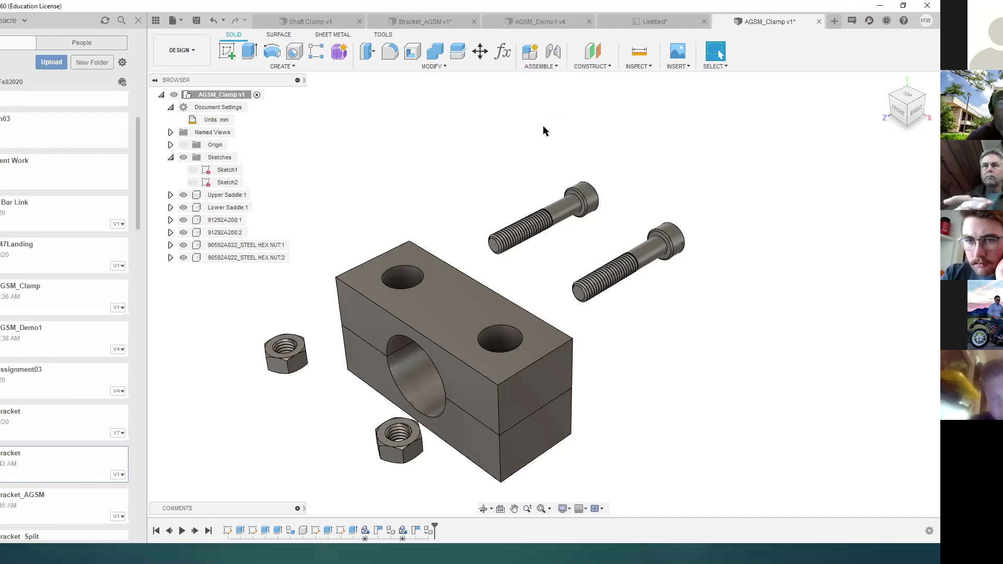
left_click(382, 315)
left_click(357, 353)
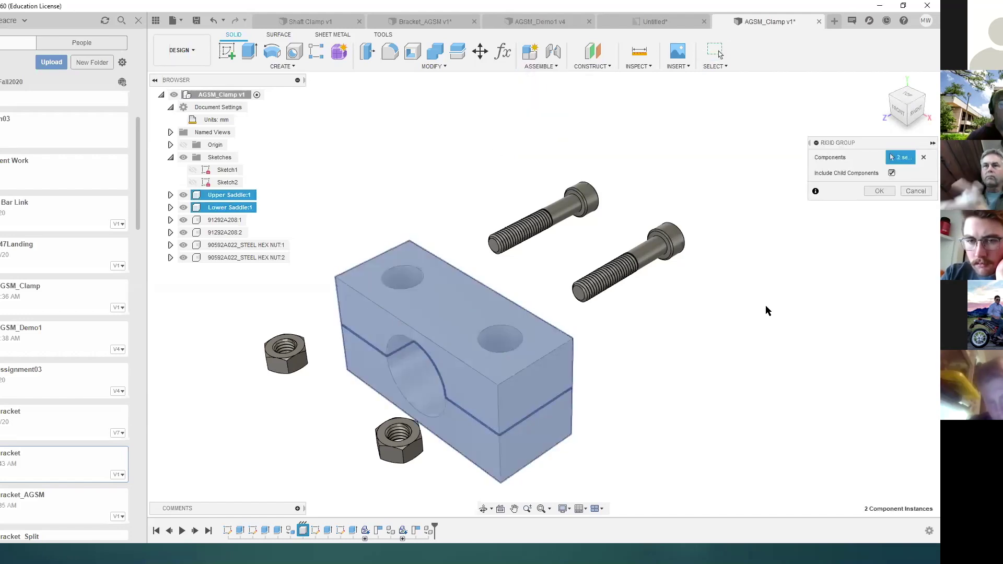
left_click(878, 191)
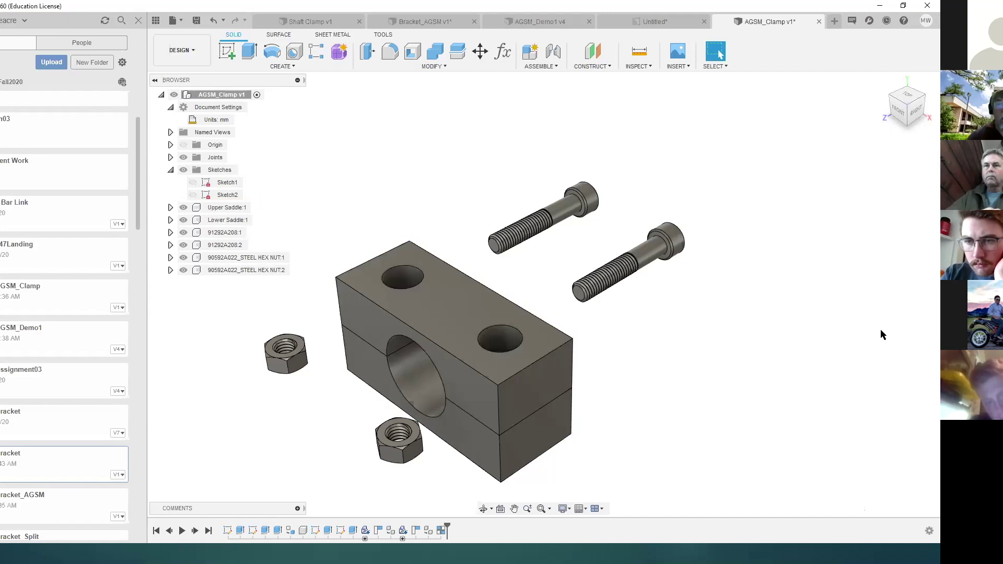
left_click_drag(417, 260, 435, 228)
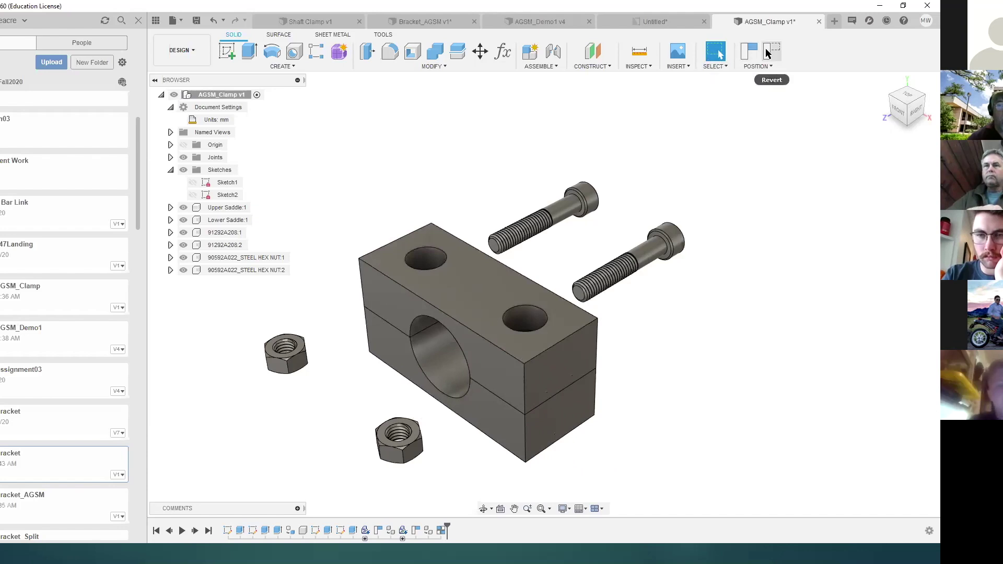
left_click(766, 48)
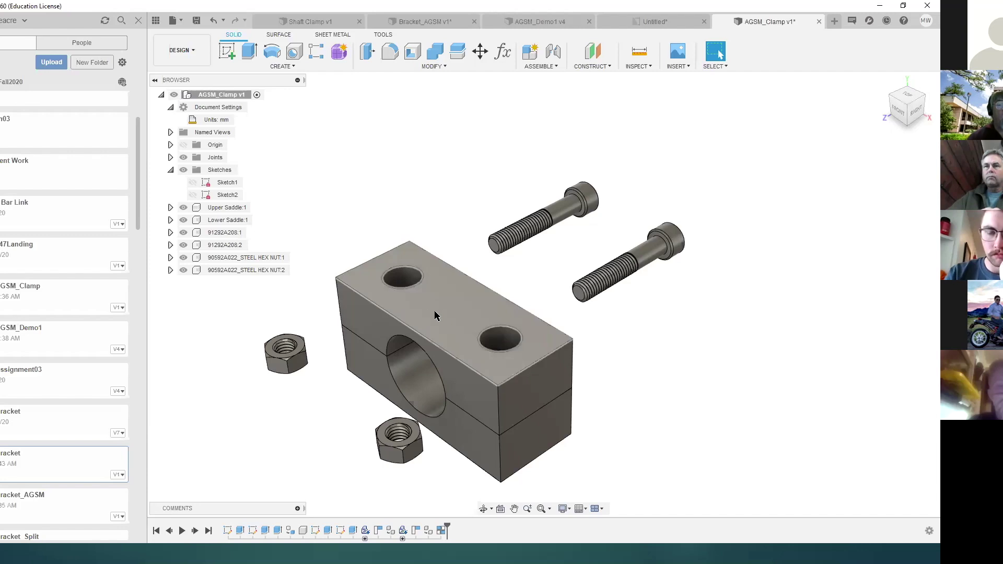
Ground the Upper Saddle component so the clamp is fixed in place.
right_click(219, 209)
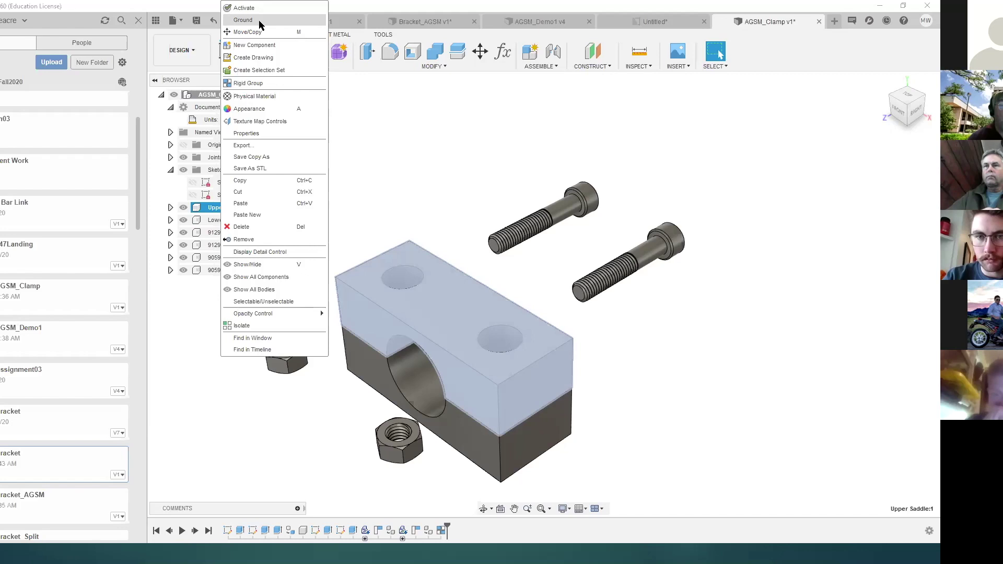
left_click(260, 25)
left_click(716, 405)
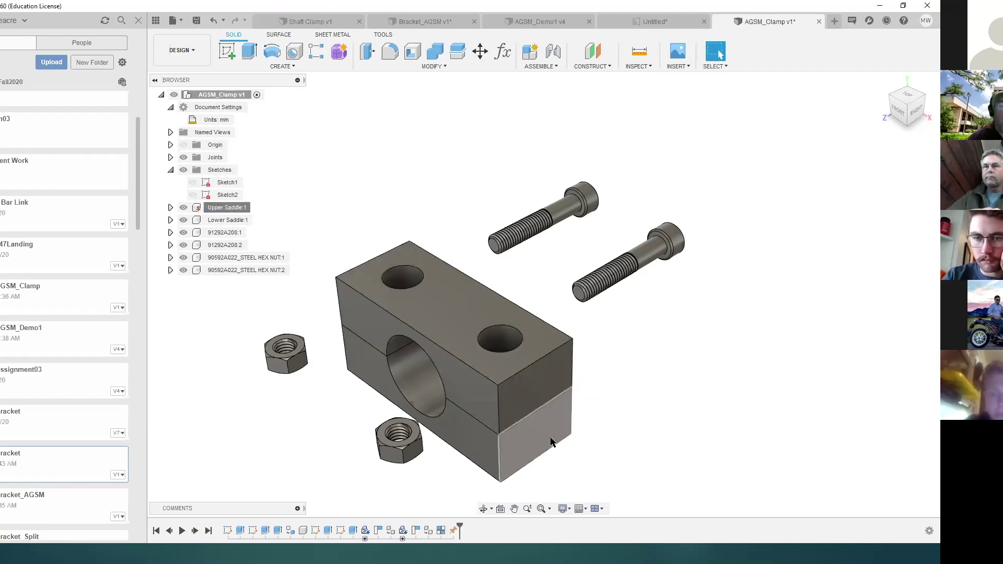
Reposition the two loose screws and two hex nuts freely around the grounded clamp.
left_click_drag(648, 259, 646, 267)
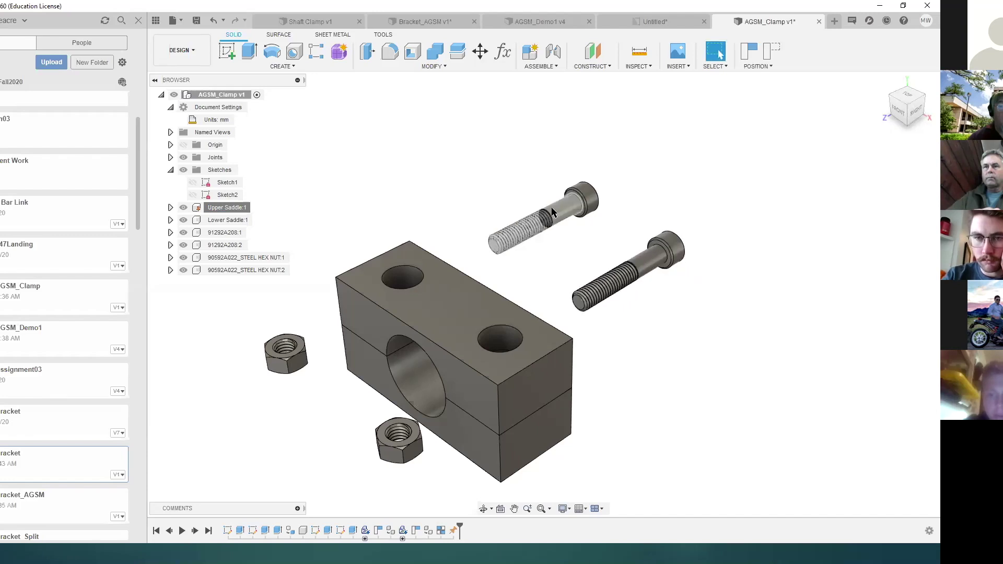
left_click_drag(552, 211, 561, 181)
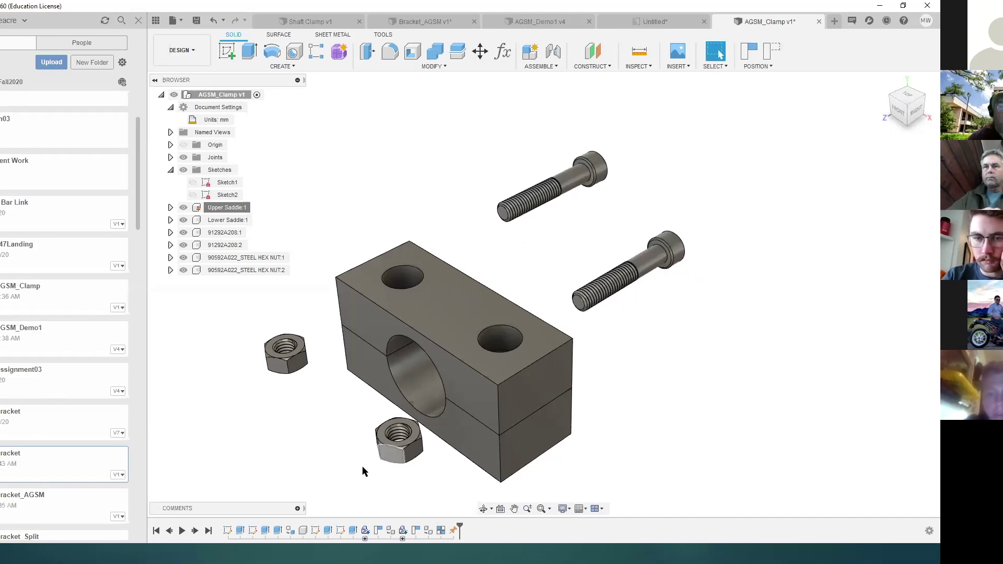
left_click_drag(364, 472, 356, 478)
left_click_drag(269, 346, 231, 364)
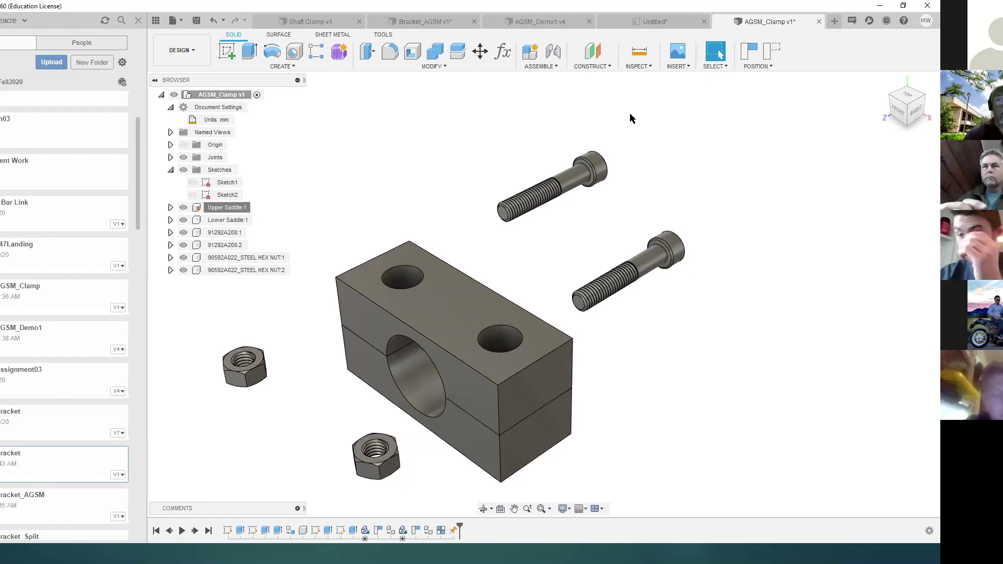
Capture the current positions and joint the outer head edge of screw 91292A208:1 to the rim of its Upper Saddle hole, flipped to point downward.
left_click(554, 53)
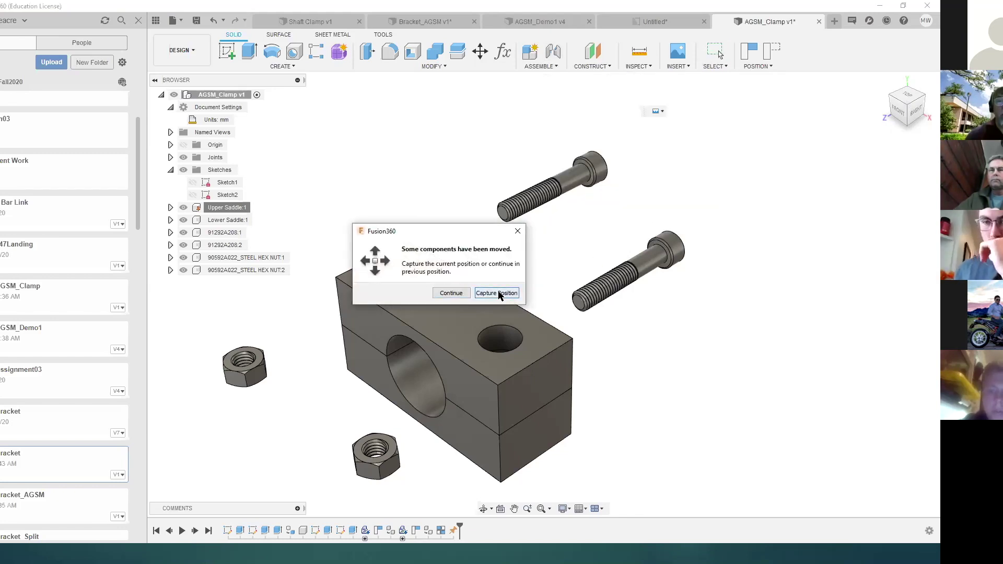
left_click(497, 294)
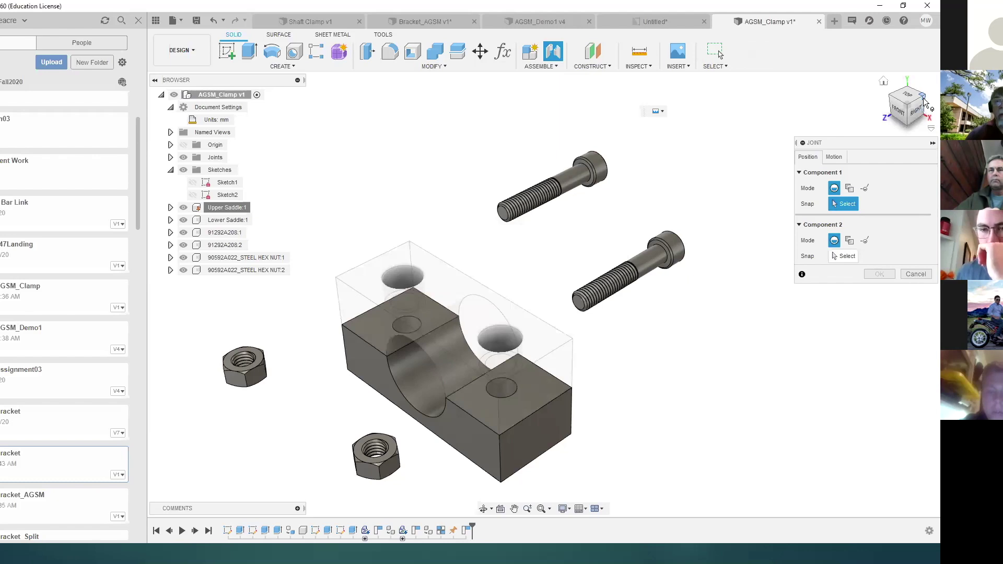
left_click(924, 101)
scroll(773, 323, "up", 10)
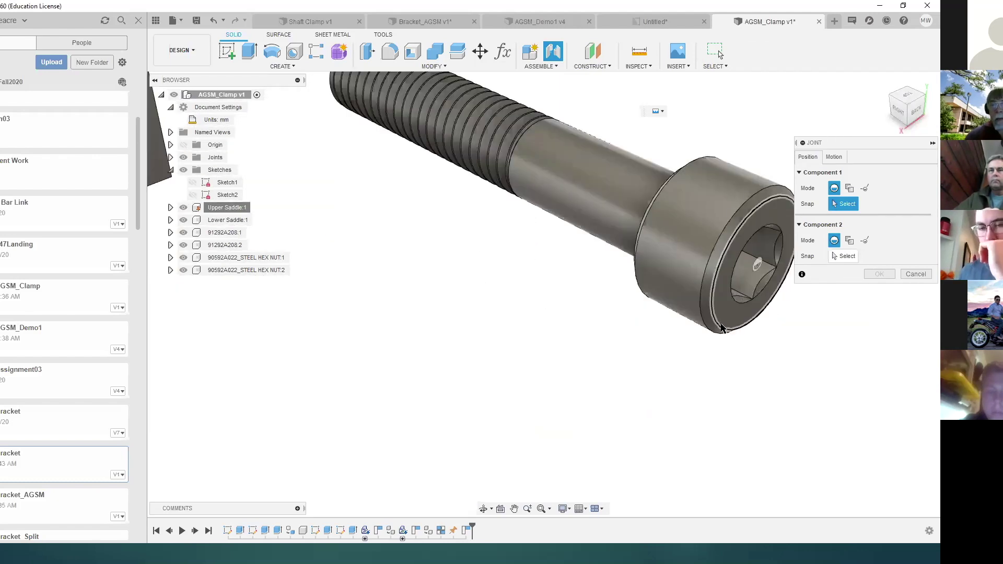
left_click(721, 328)
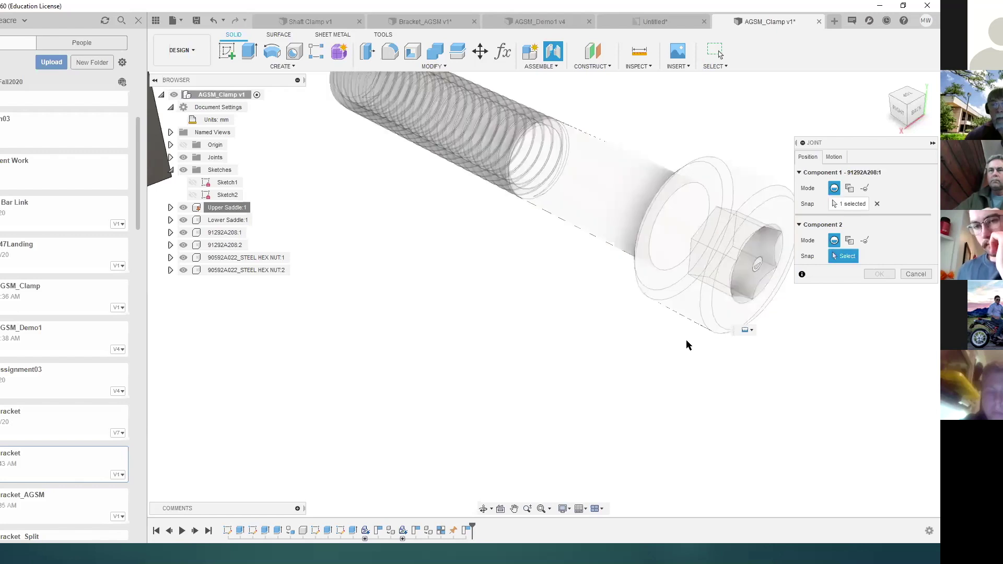
scroll(687, 345, "down", 10)
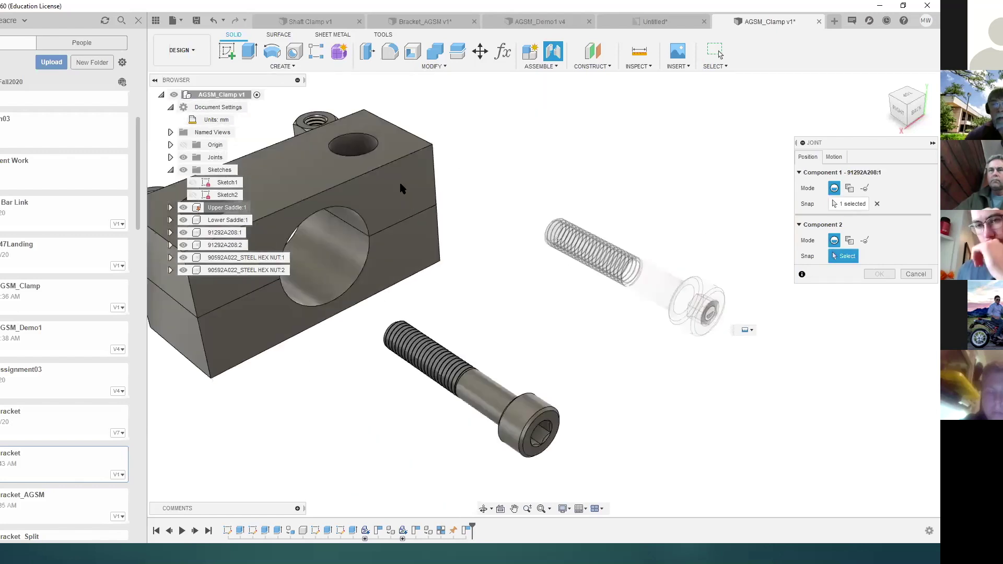
left_click(373, 157)
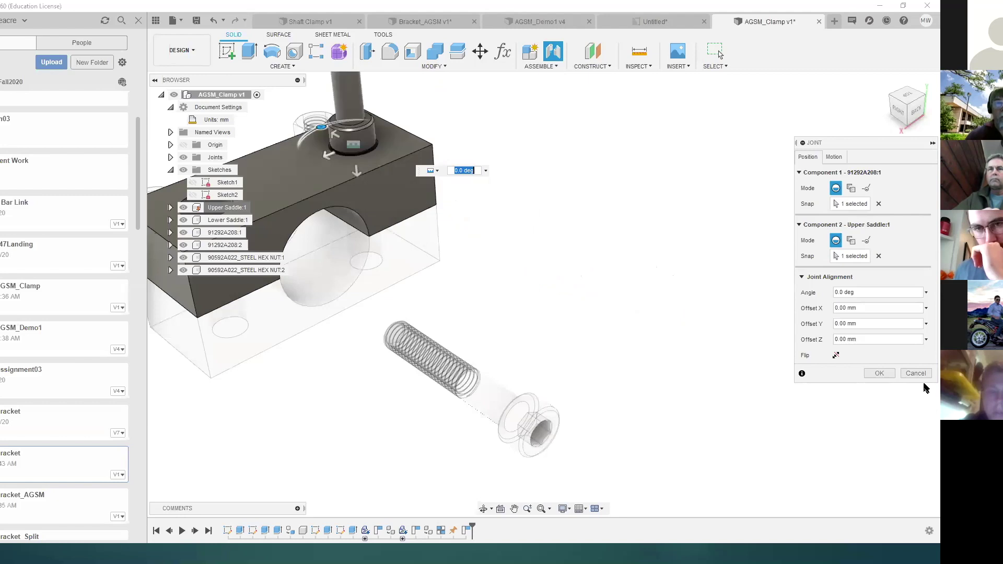
left_click(836, 355)
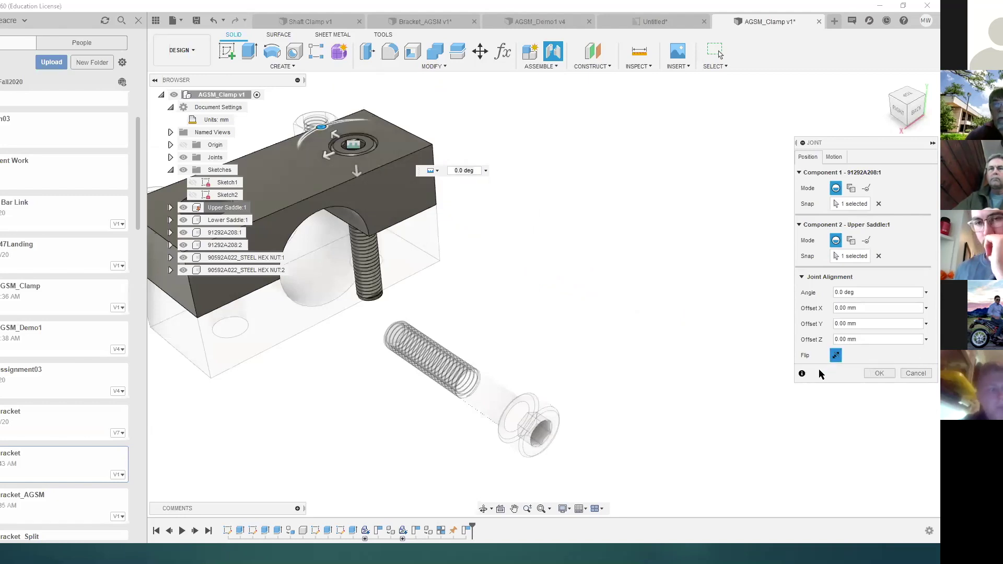
left_click(878, 373)
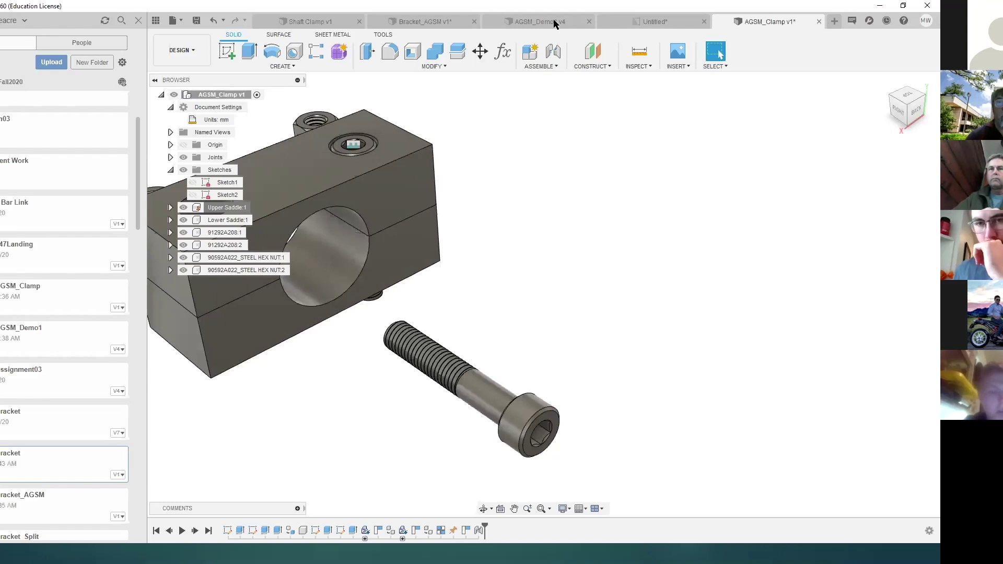
Joint the outer head edge of screw 91292A208:2 to the rim of the remaining Upper Saddle hole, flipped to point downward.
key("j")
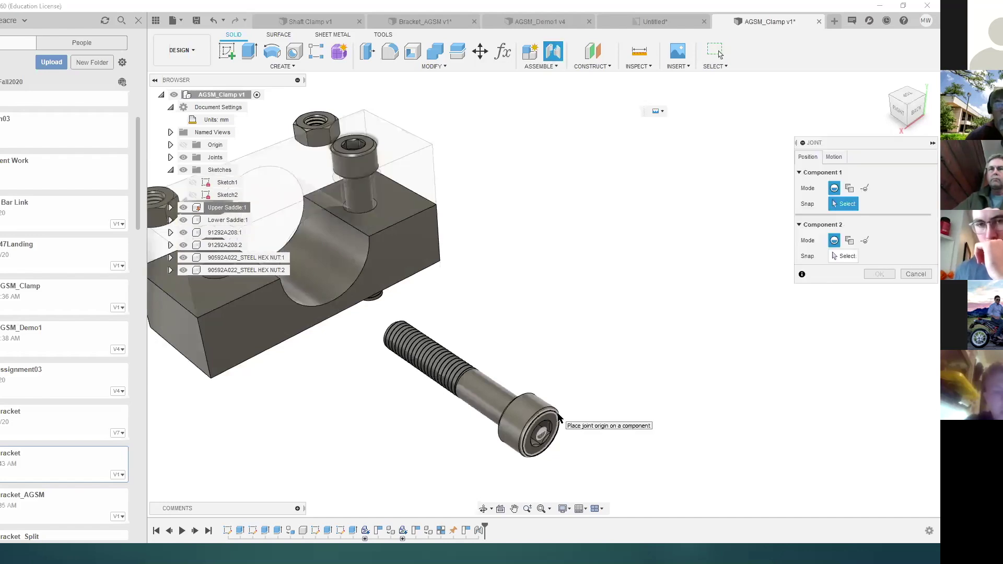
left_click(558, 418)
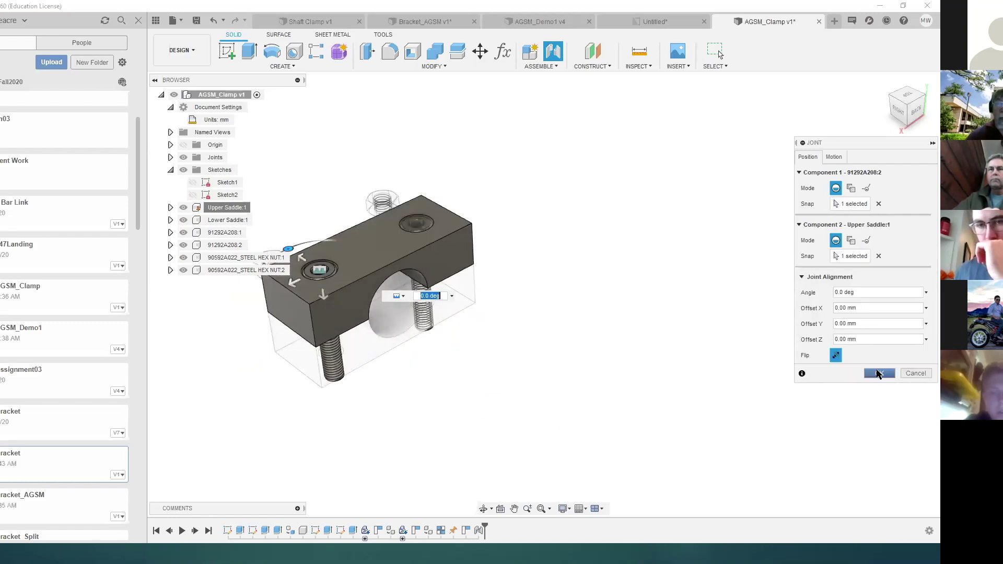
left_click(880, 375)
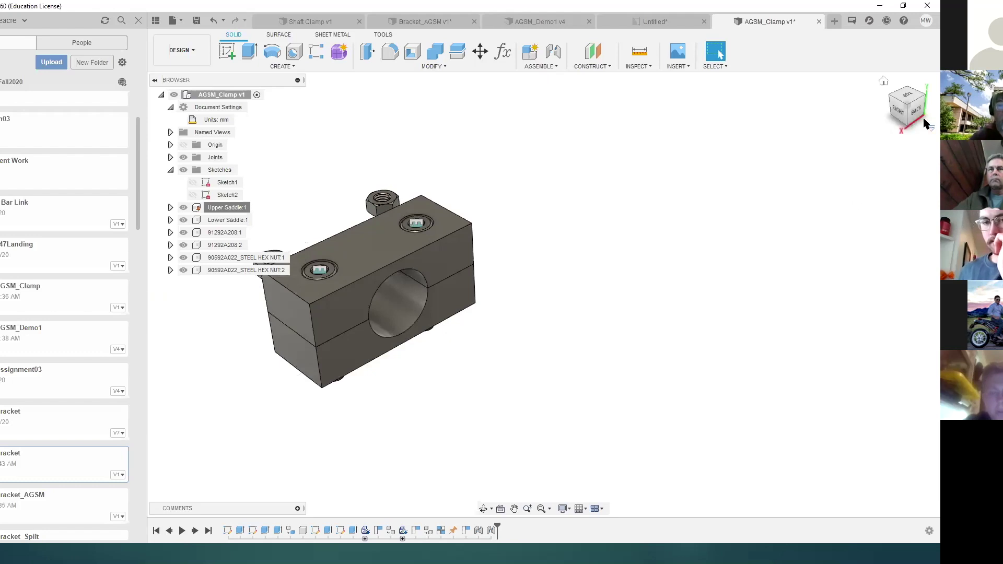
Joint 90592A022_STEEL HEX NUT:2 to the underside hole rim of the Lower Saddle around its screw, flipped to sit outside the clamp.
left_click(907, 128)
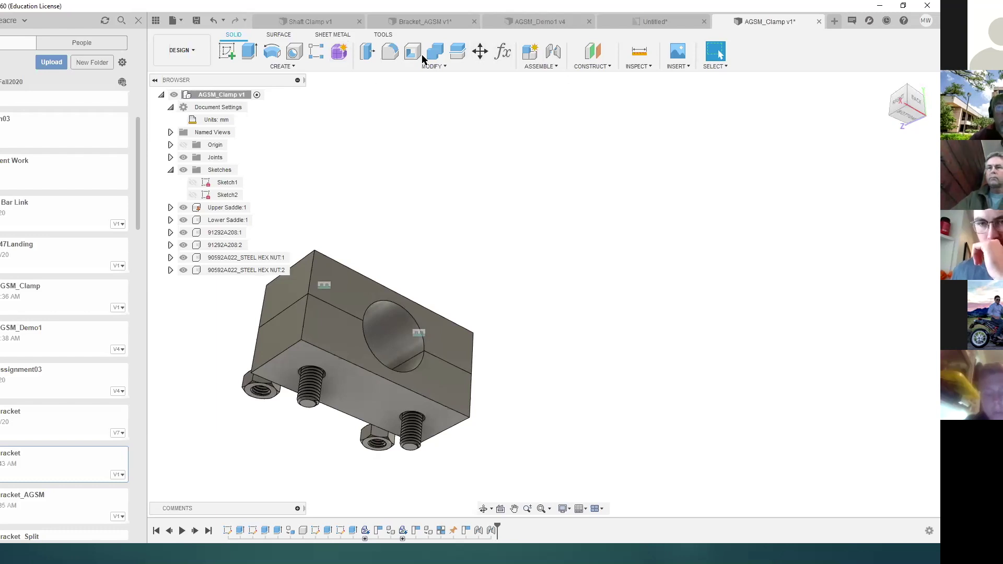
left_click(550, 58)
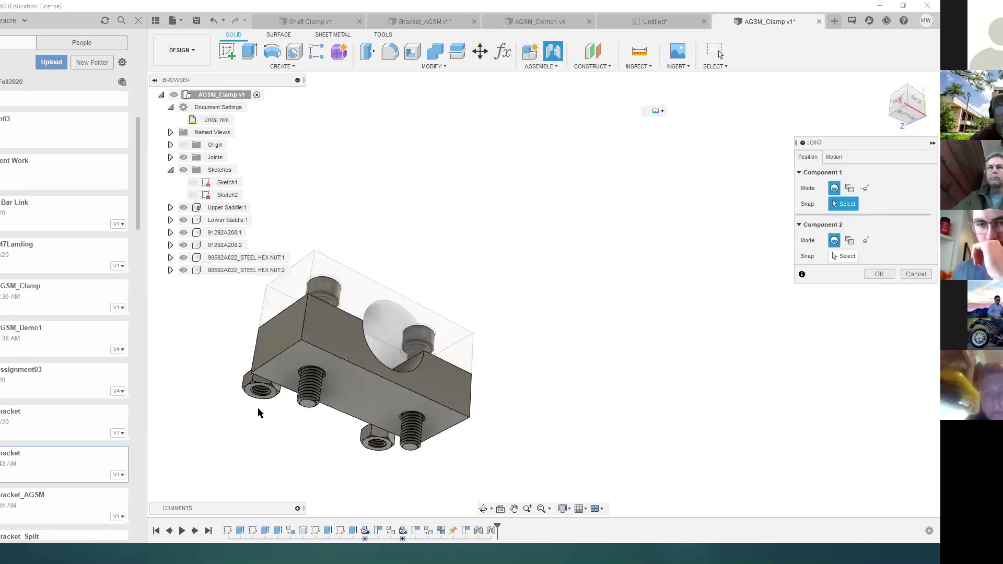
scroll(265, 410, "up", 5)
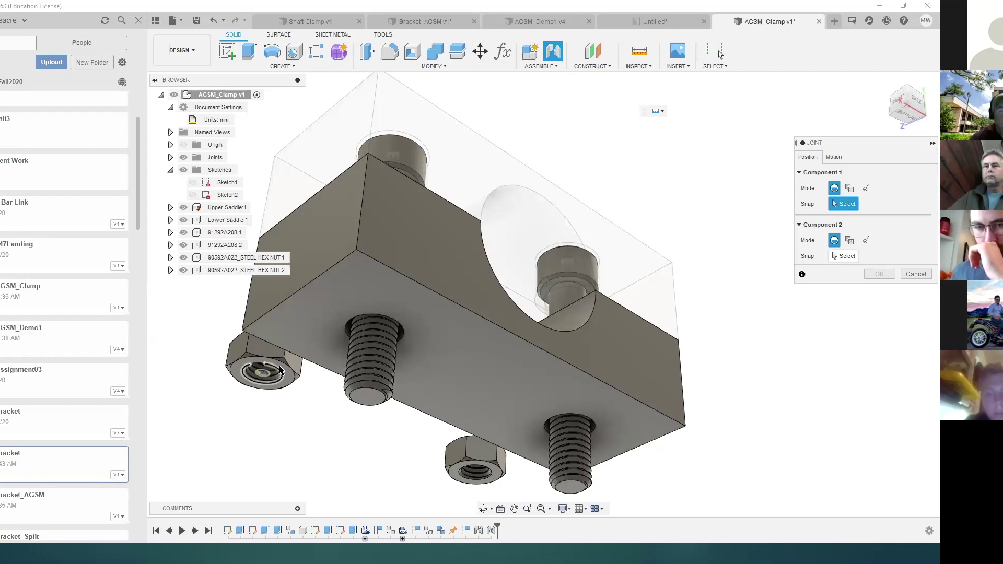
left_click(279, 370)
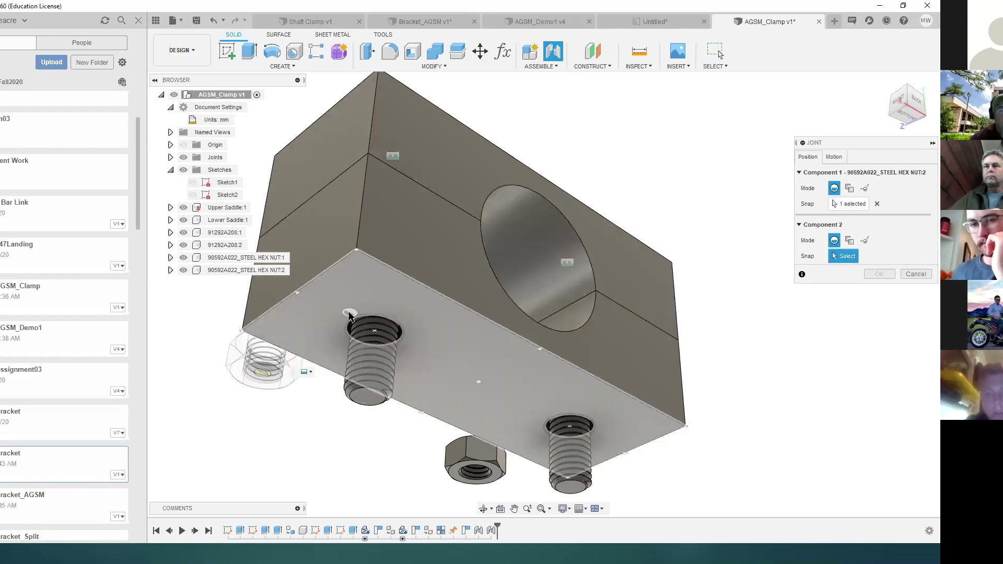
left_click(351, 320)
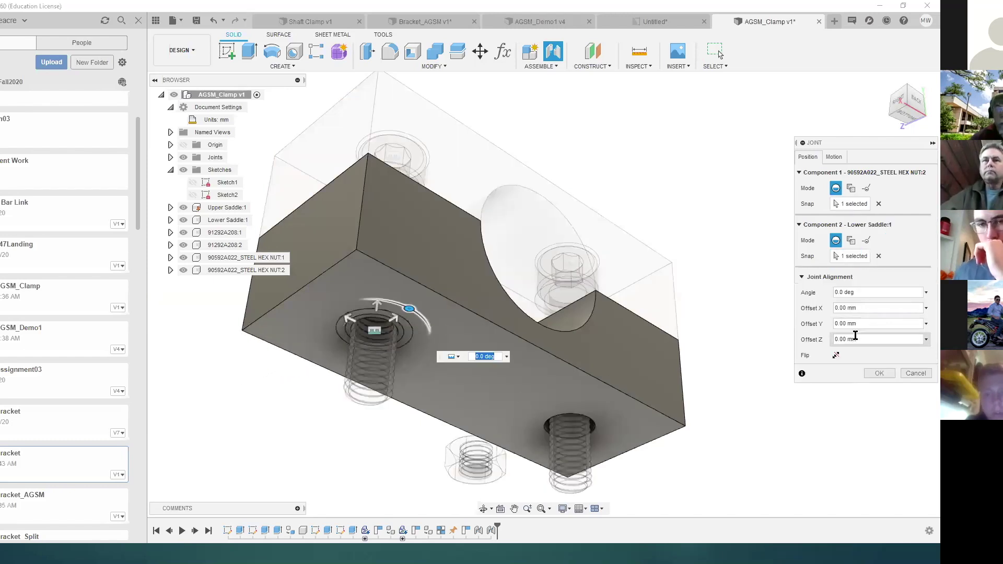
left_click(836, 356)
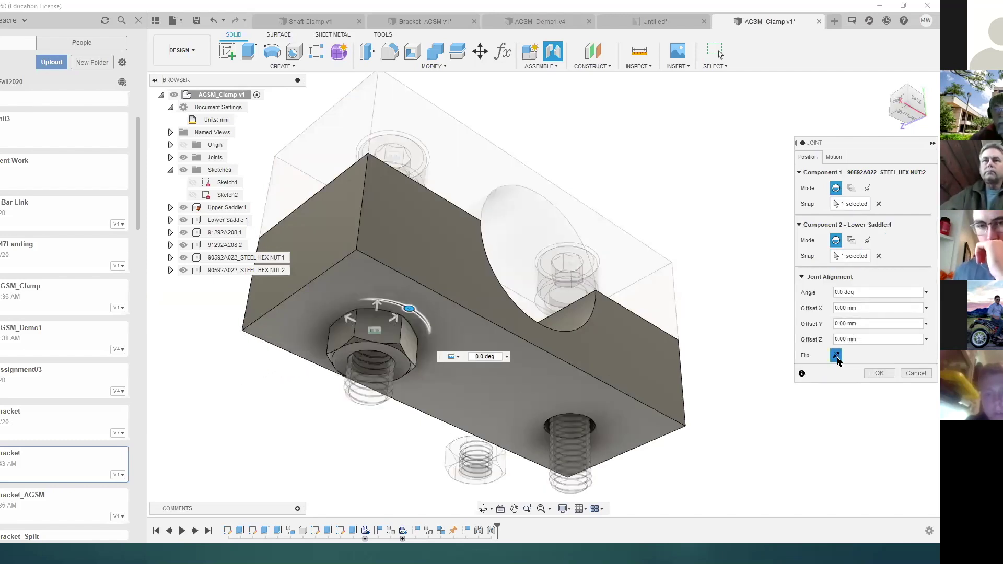
left_click(880, 374)
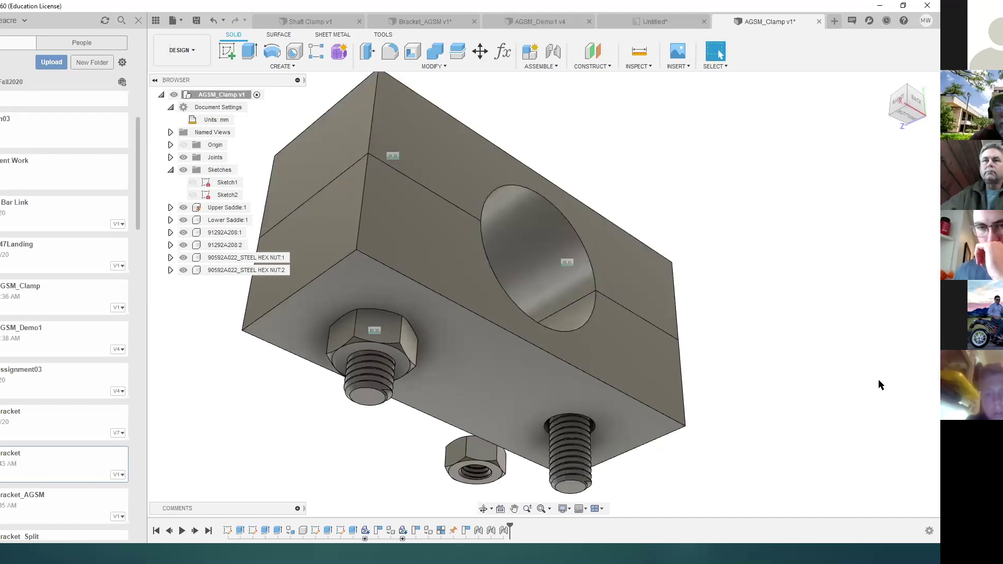
Joint 90592A022_STEEL HEX NUT:1 to the other underside hole rim of the Lower Saddle, flipped to sit outside the clamp.
left_click(553, 50)
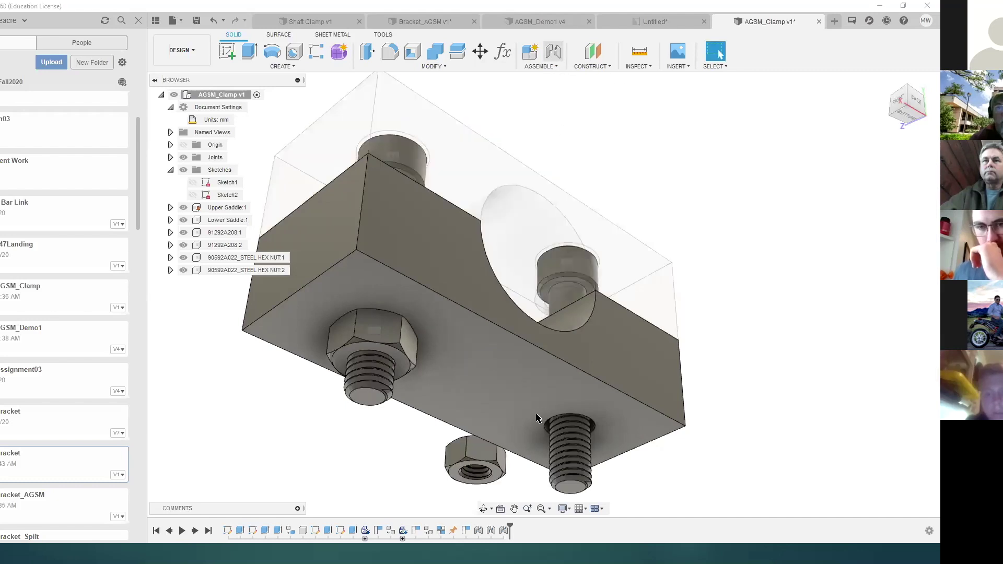
left_click(491, 477)
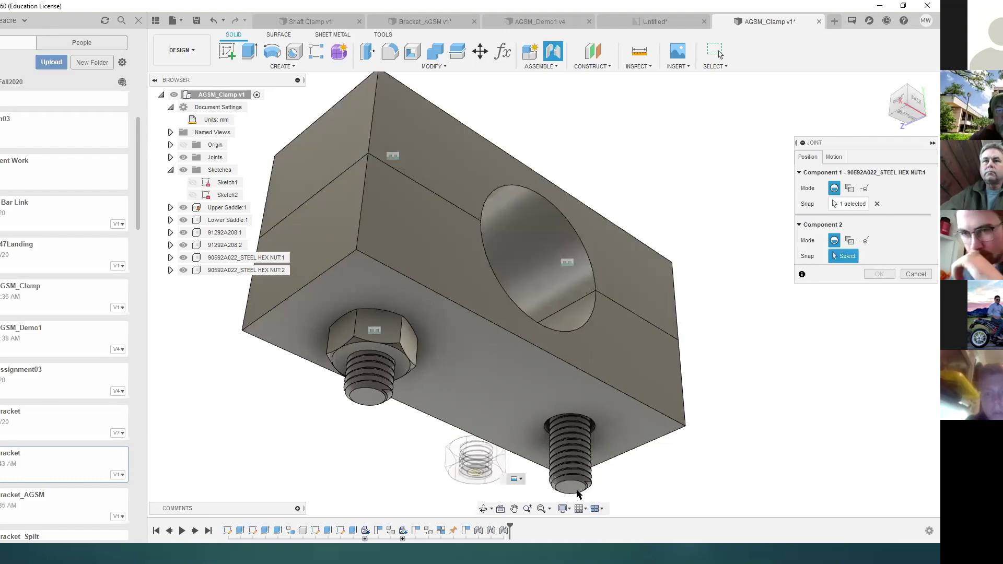
left_click(596, 425)
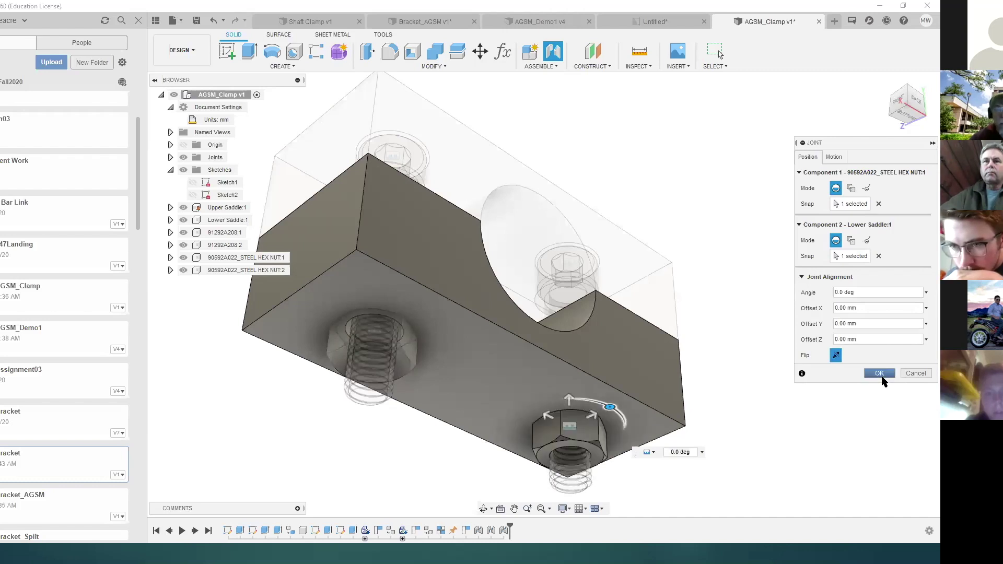
left_click(880, 373)
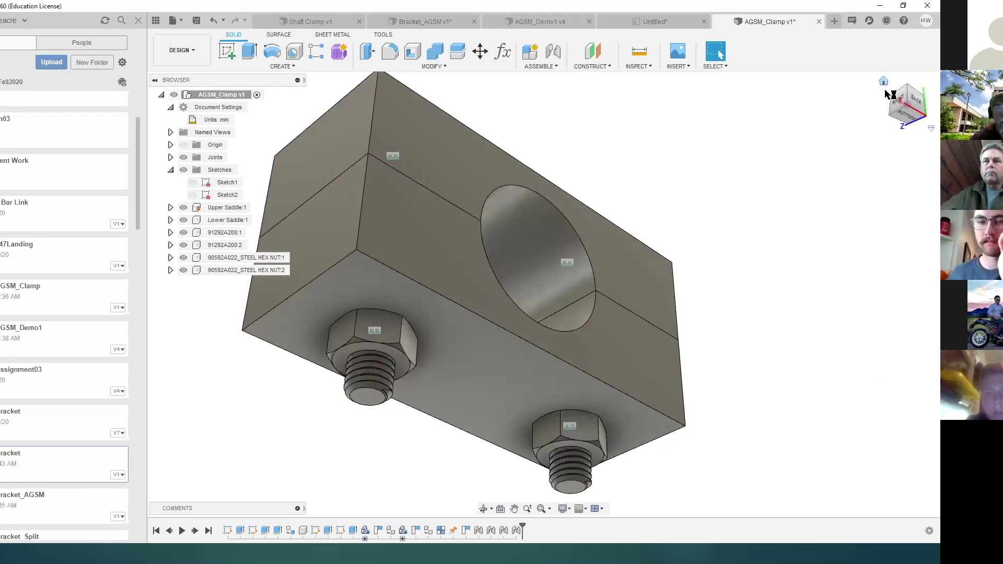
Assign the physical materials Aluminum, Anodized Blue to the Upper Saddle body and Aluminum, Anodized Red to the Lower Saddle.
left_click(886, 95)
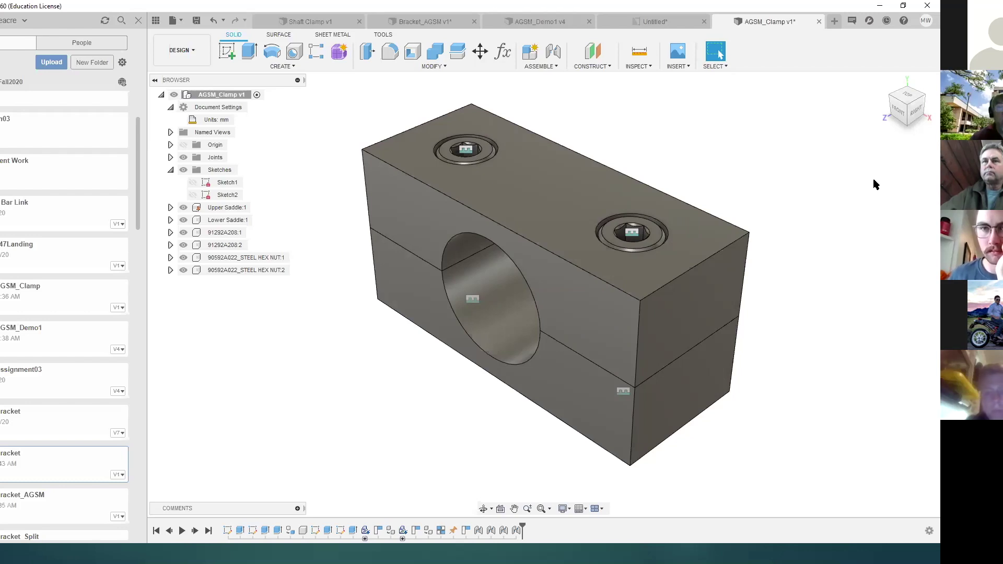
left_click(170, 208)
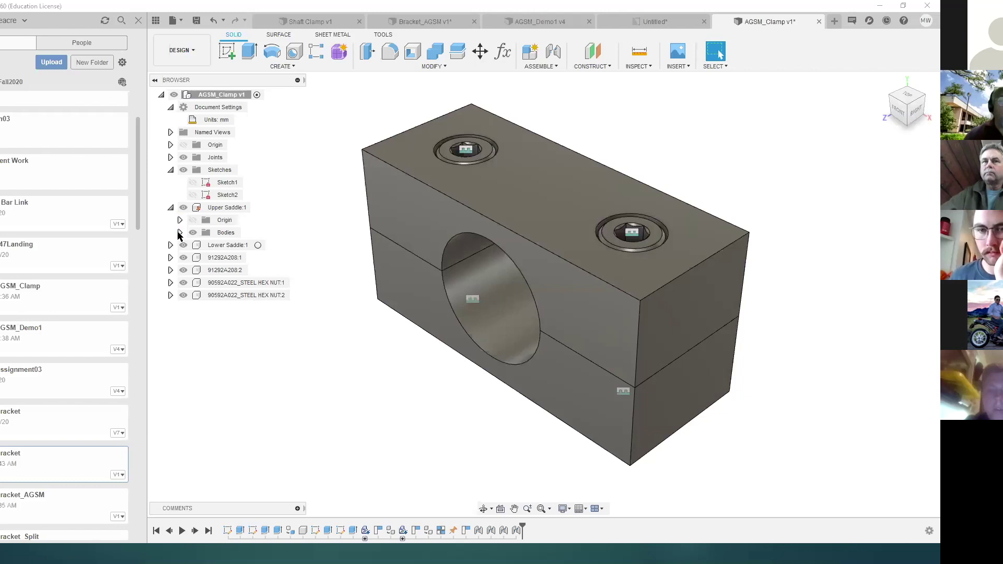
left_click(179, 232)
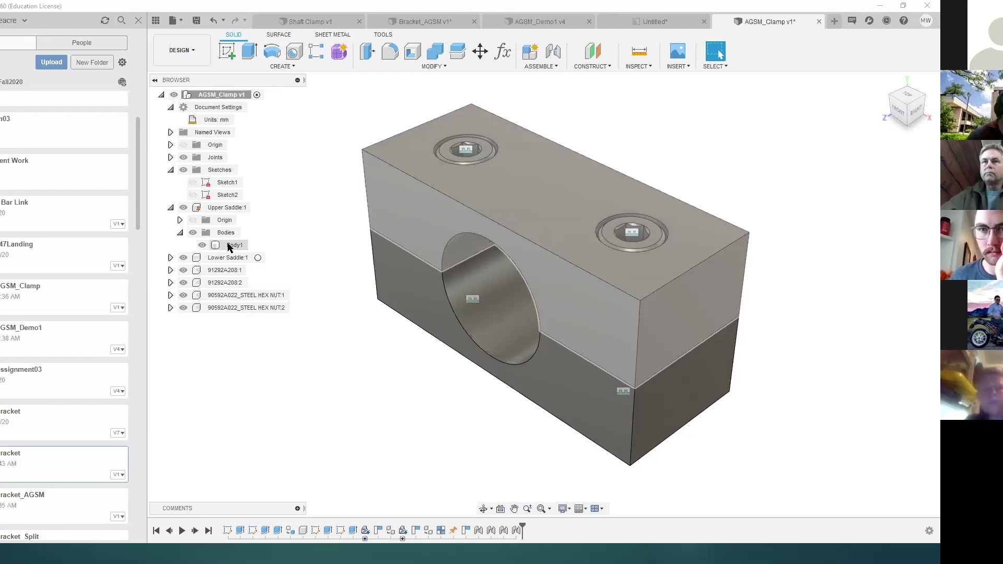
right_click(234, 248)
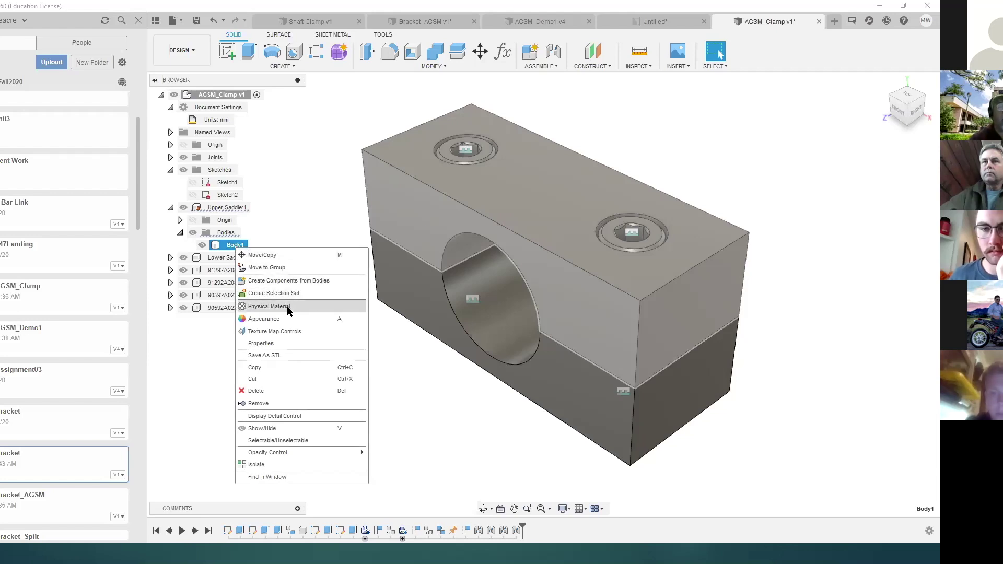
key("Escape")
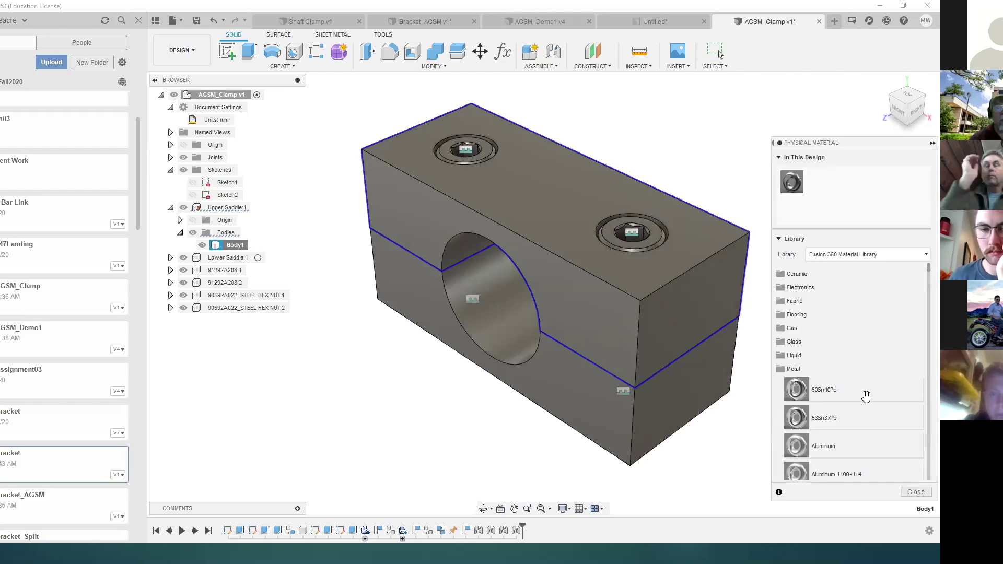
scroll(867, 401, "down", 10)
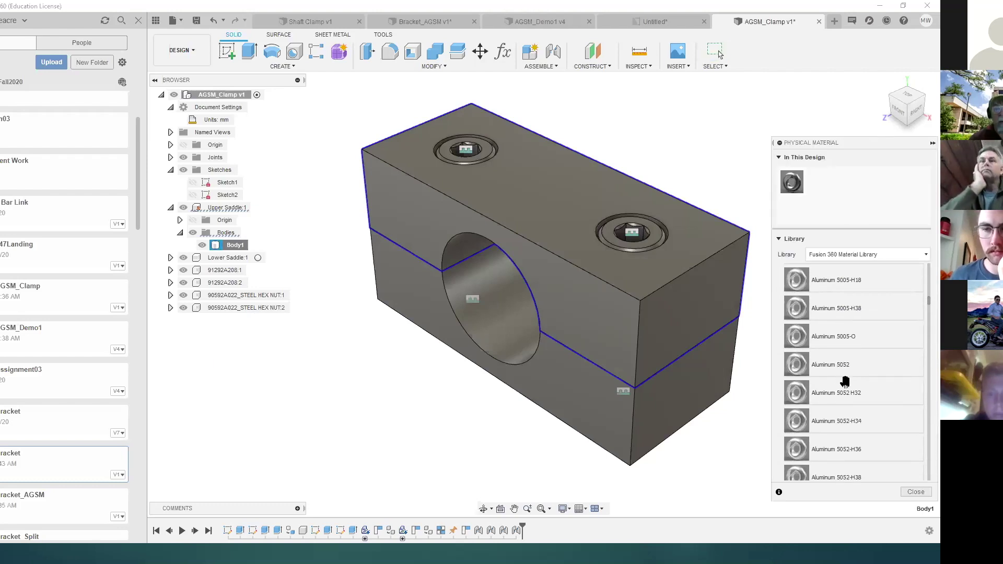
scroll(845, 380, "down", 8)
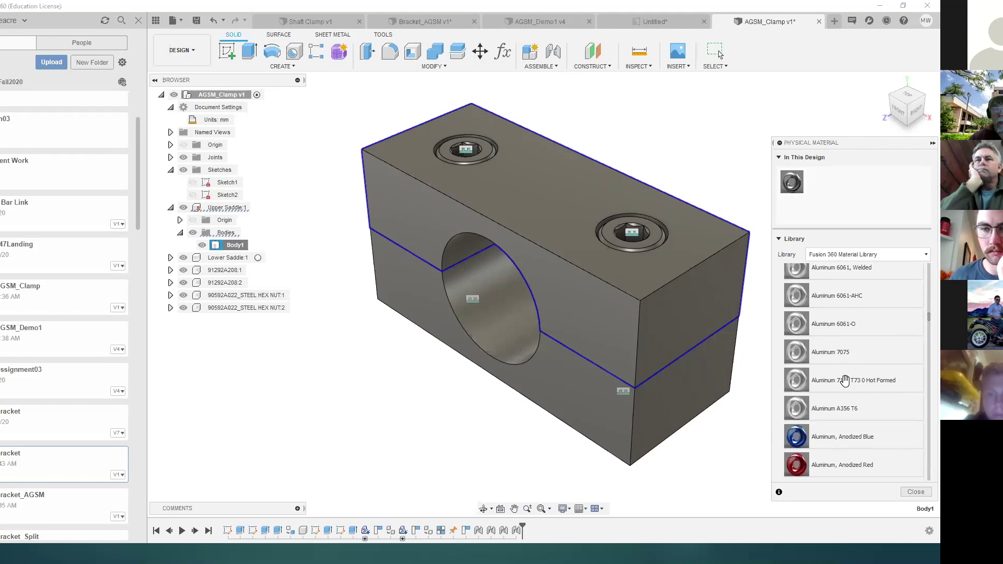
scroll(845, 380, "up", 1)
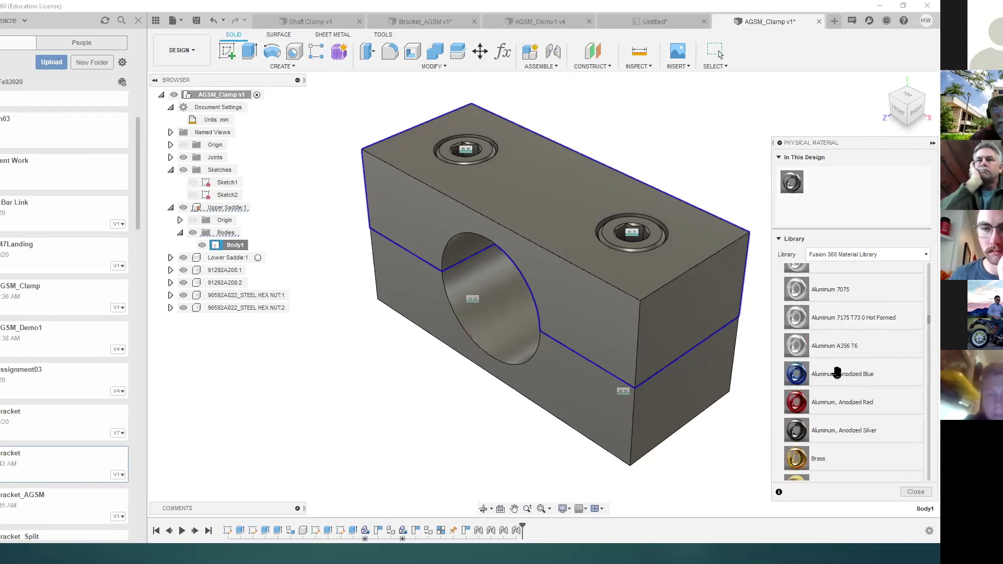
left_click_drag(836, 372, 582, 297)
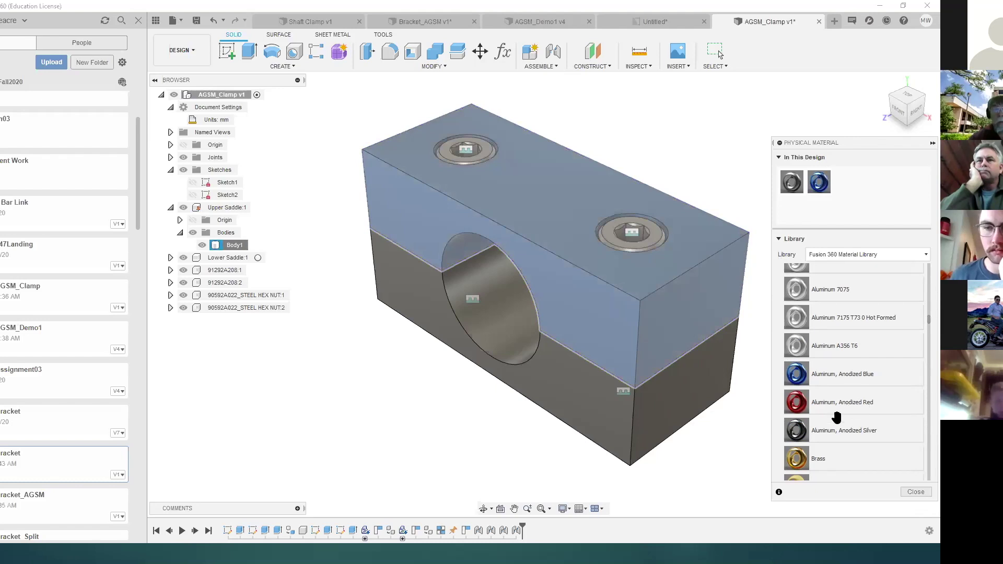
left_click_drag(835, 405, 650, 403)
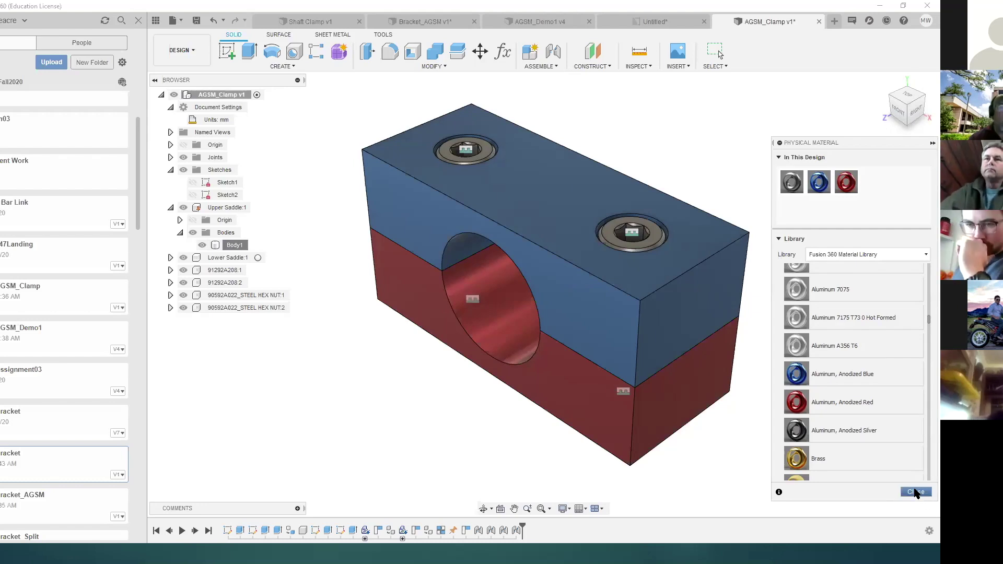
left_click(916, 492)
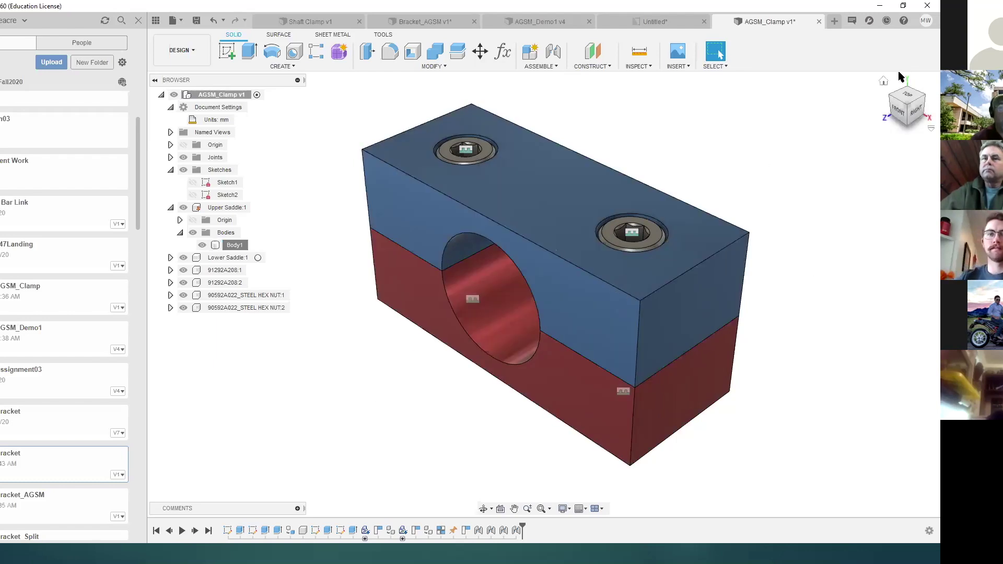
Hide the joint symbols of the clamp assembly by turning off the visibility of the Joints folder.
mouse_move(907, 109)
left_mouse_down()
mouse_move(909, 97)
mouse_move(932, 92)
left_mouse_up()
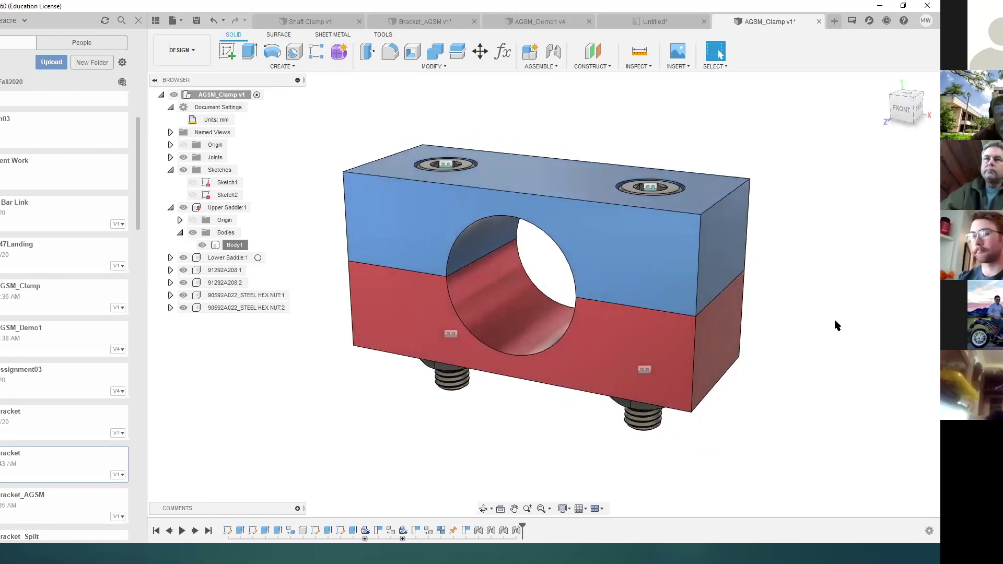
left_click(184, 157)
left_click(183, 157)
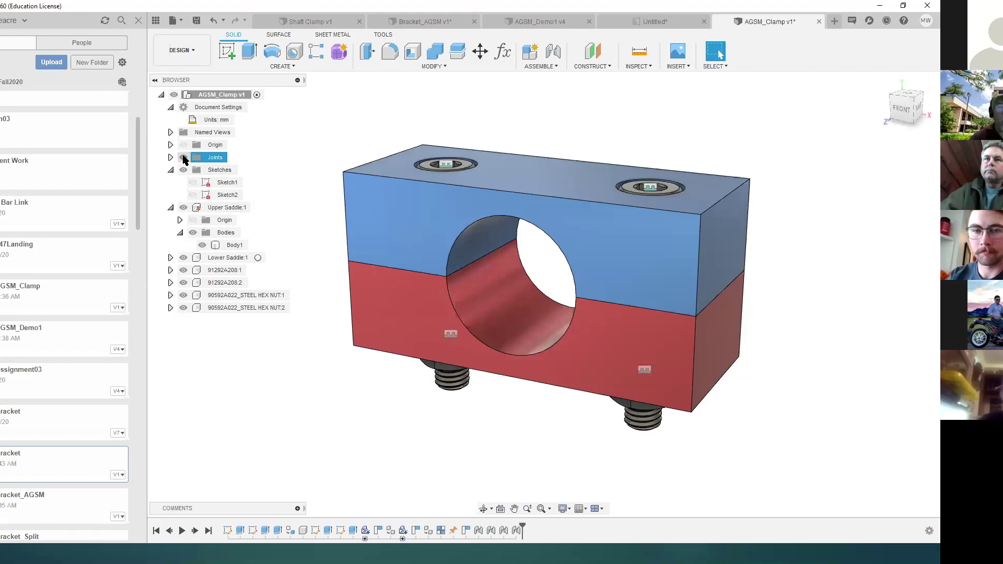
key("v")
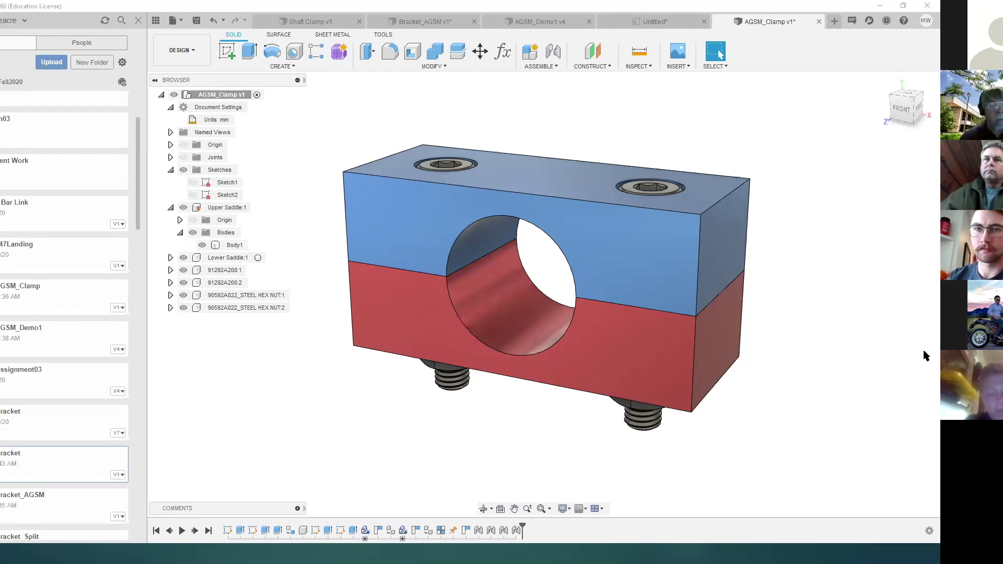
key("alt+Tab")
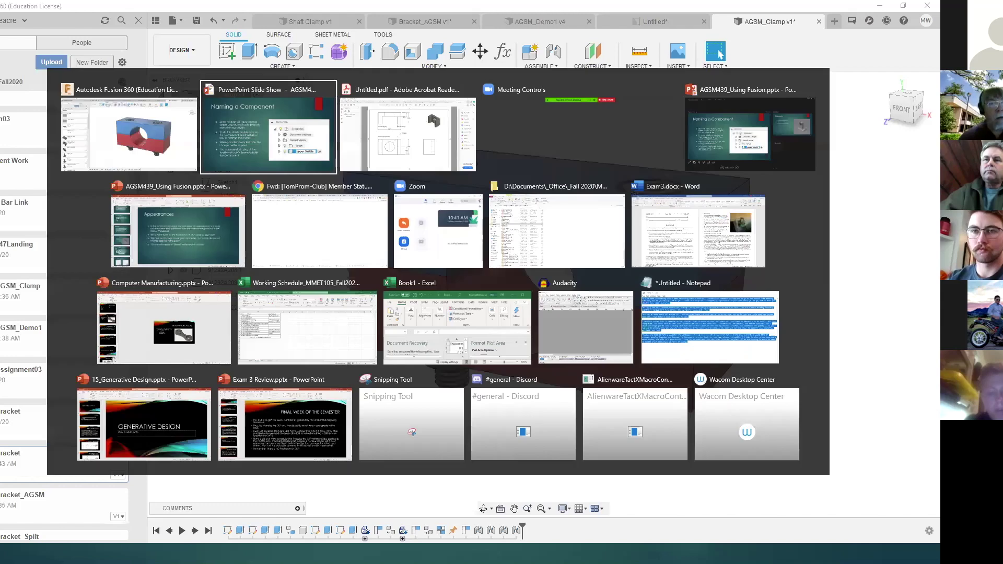
key("Right")
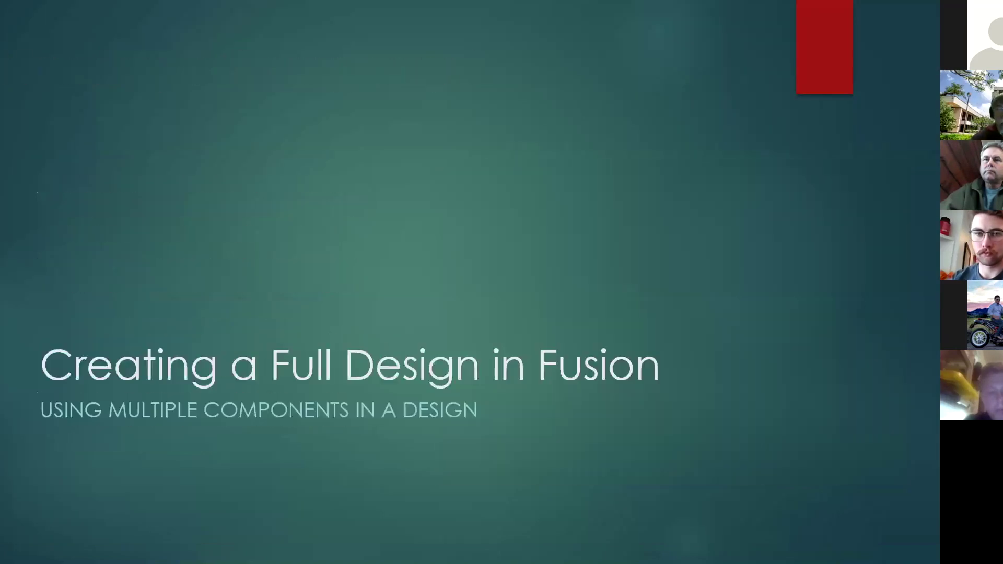
key("Right")
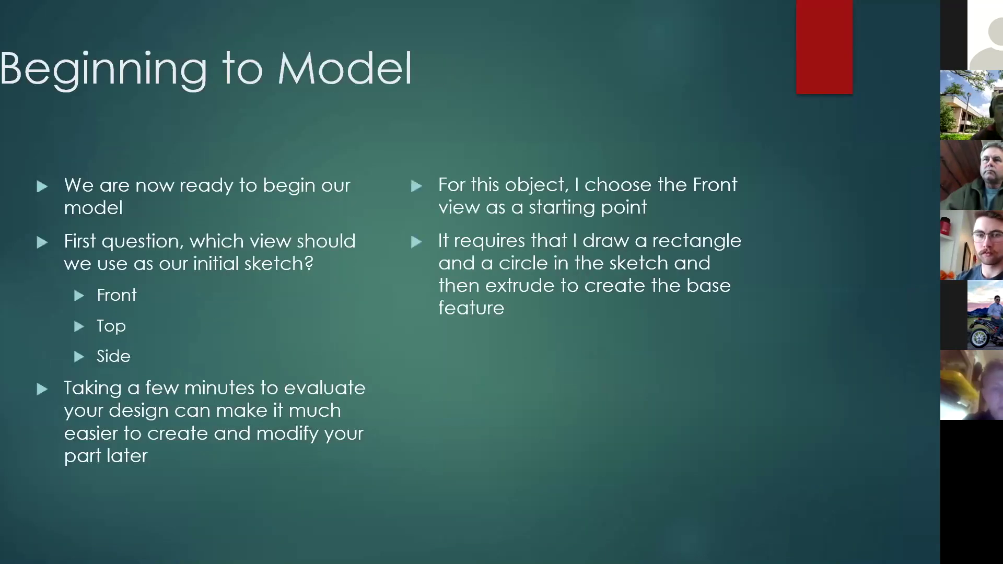
key("Right")
key("Right")
key("Right")
key("Right")
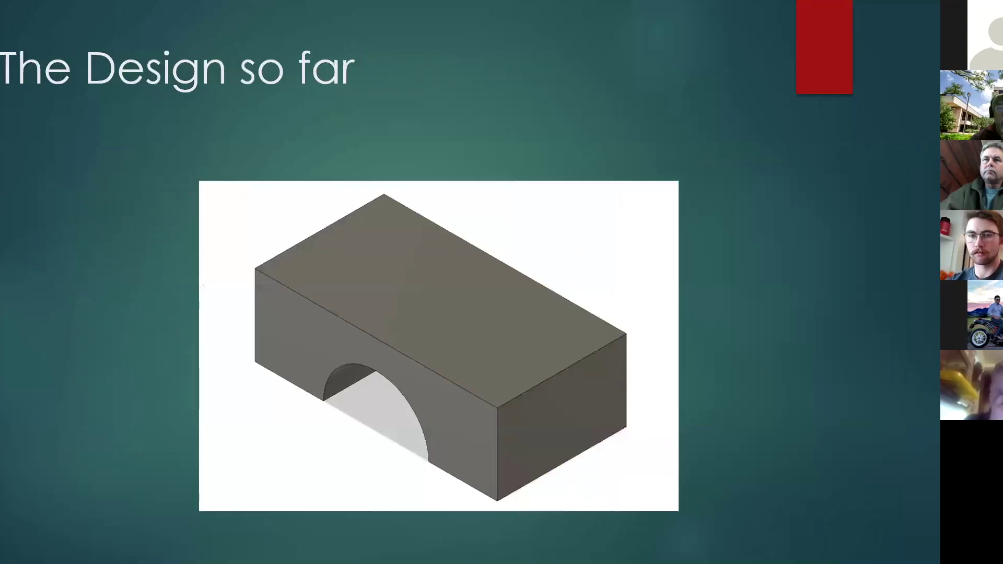
key("Right")
key("Right")
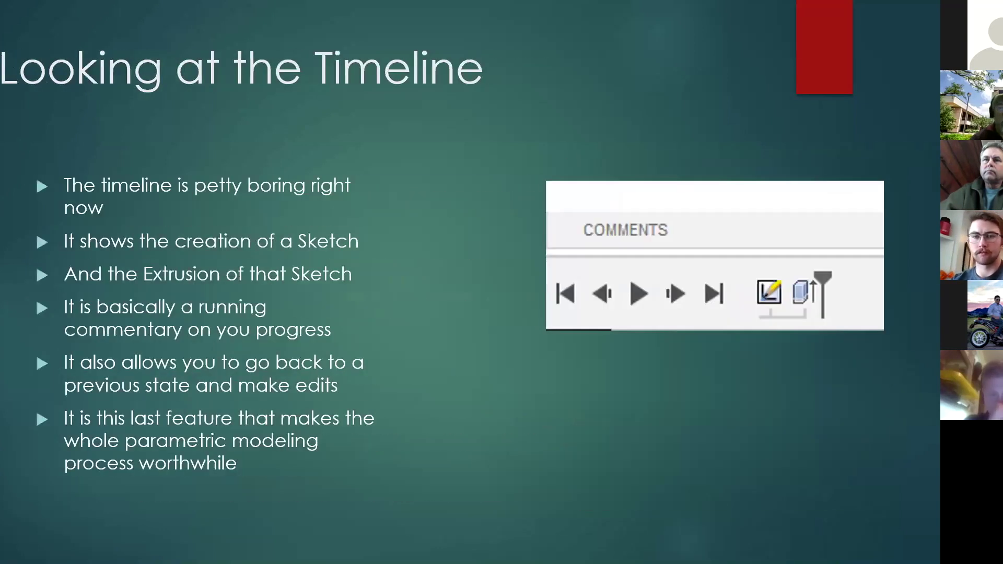
key("Right")
key("Right")
key("Right")
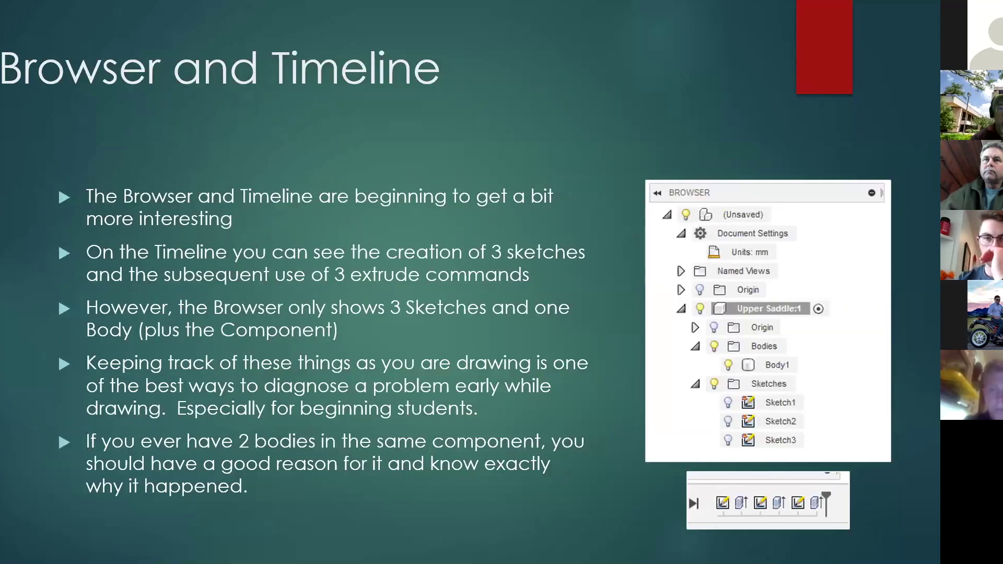
key("Right")
key("Right")
key("Right")
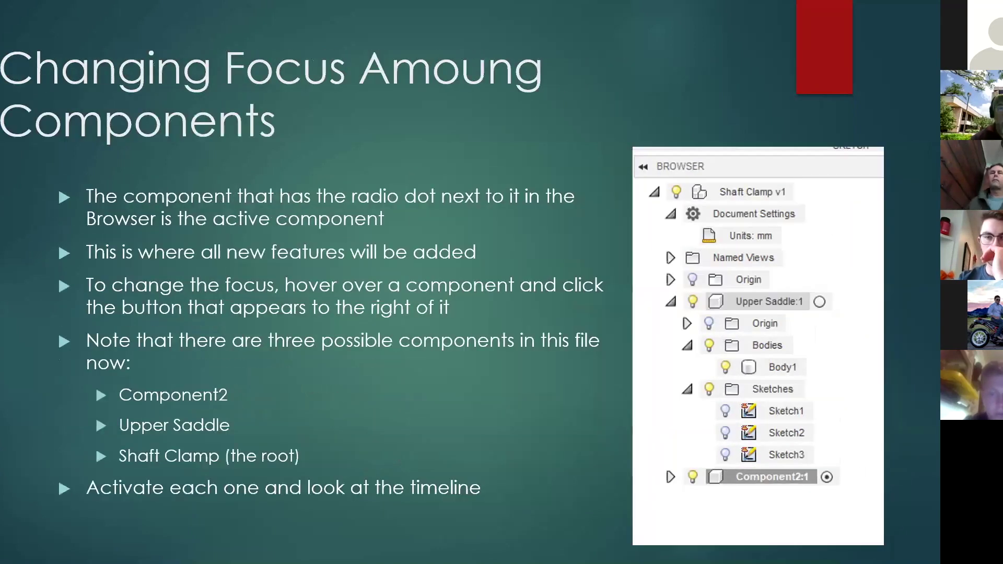
key("Right")
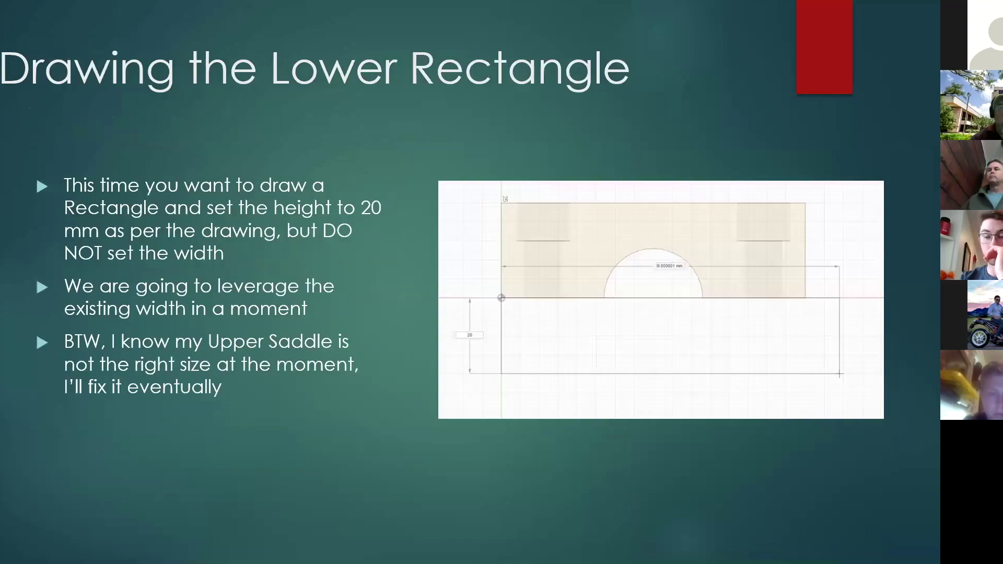
key("Right")
key("Right")
key("Right")
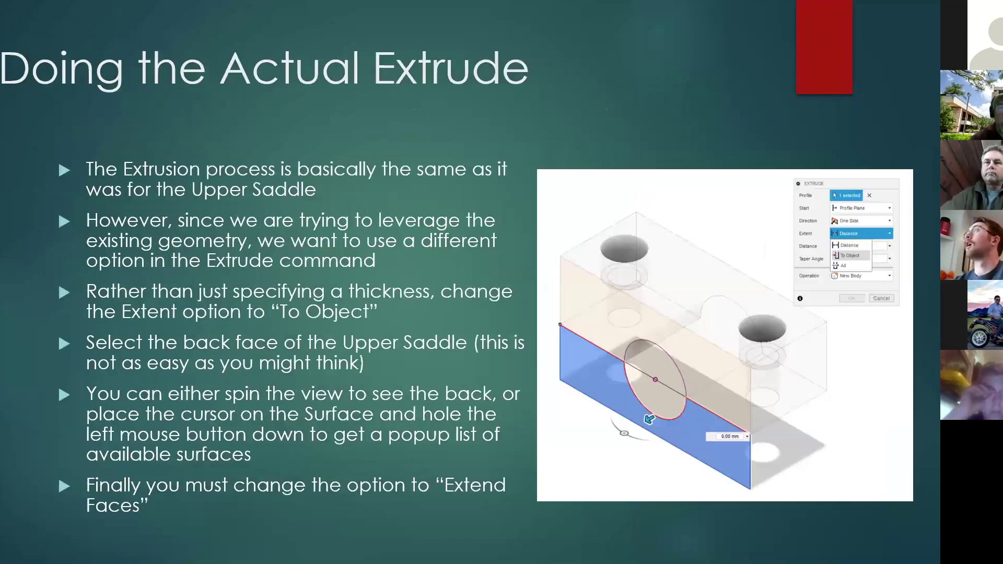
key("Right")
key("Right")
key("Right")
key("Right")
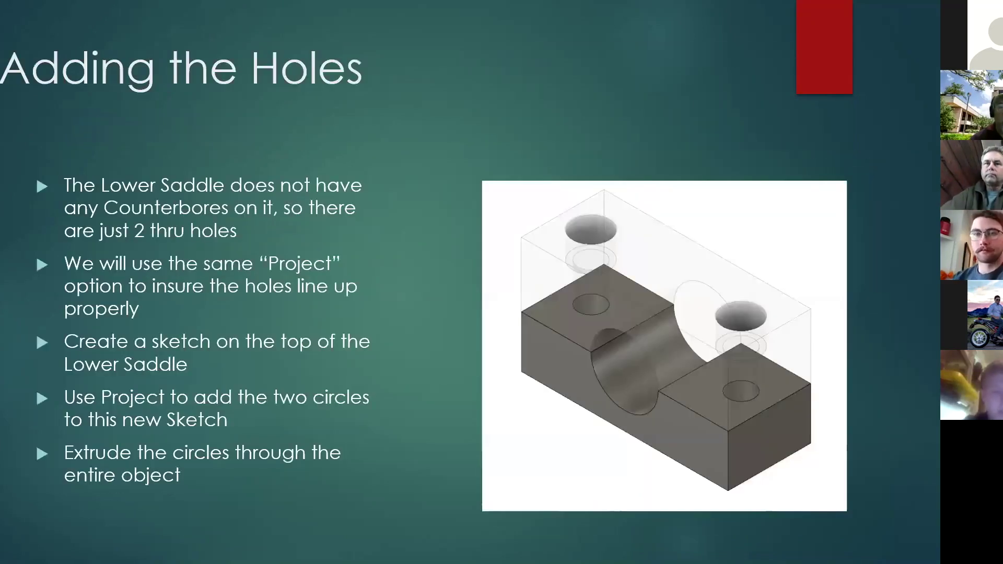
key("Right")
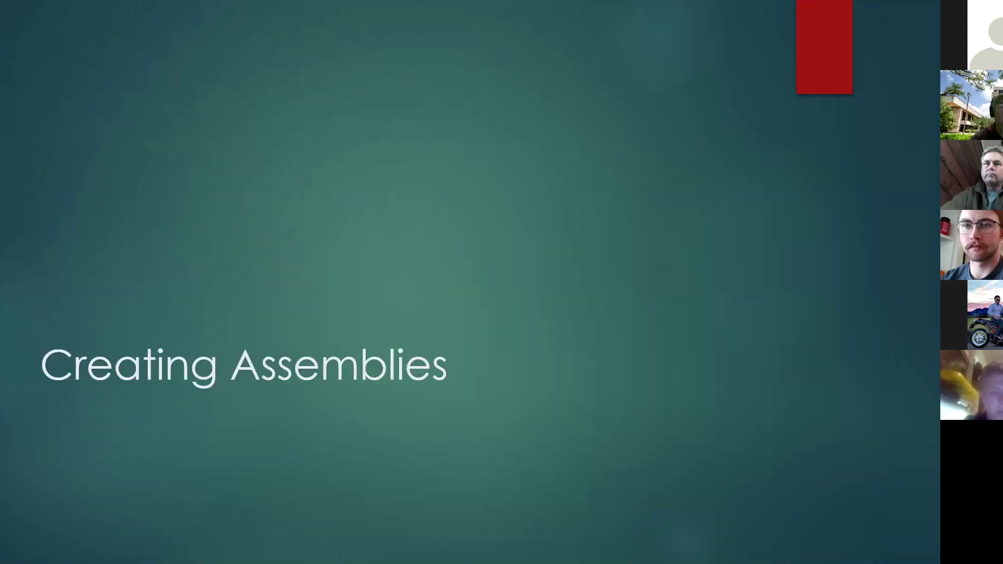
key("Right")
key("Right")
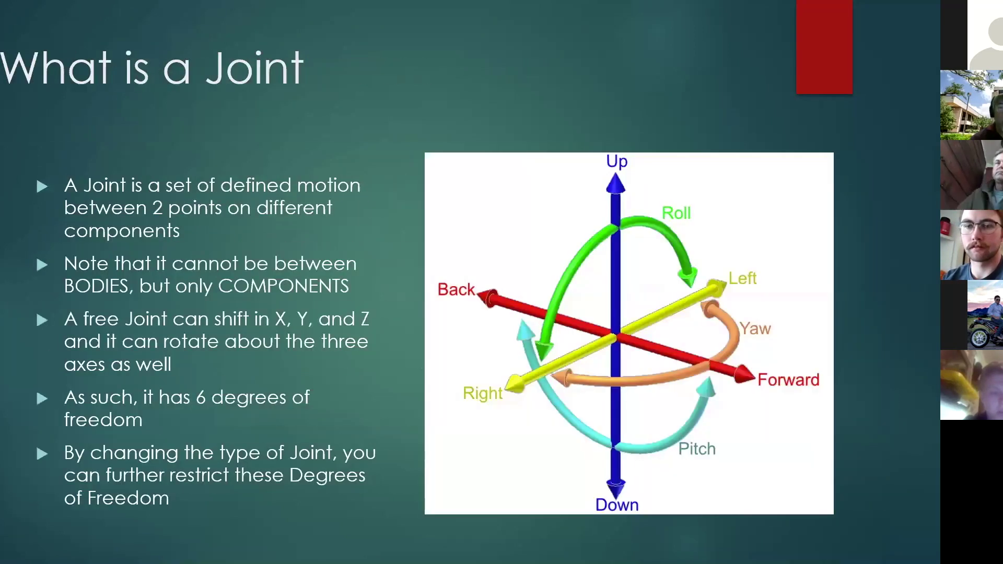
key("Right")
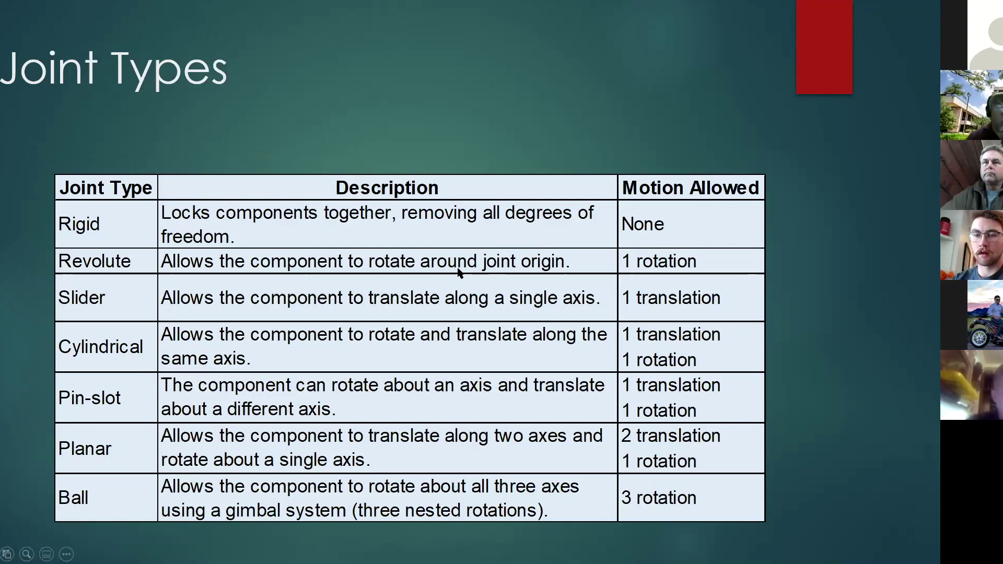
Switch to Fusion 360 and change the motion type of the Rigid2 joint to Cylindrical about the Z axis.
key("alt+Tab")
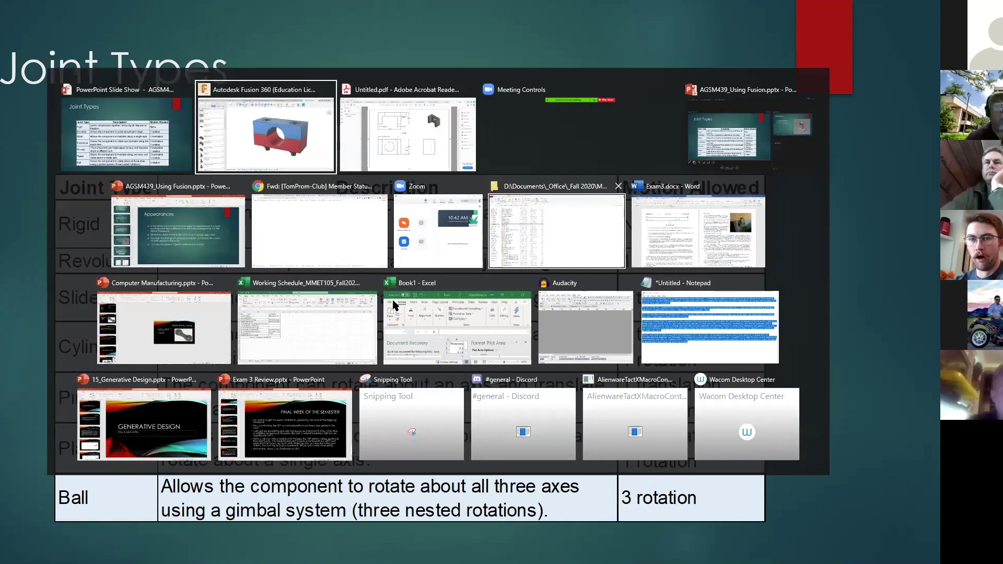
left_click(170, 158)
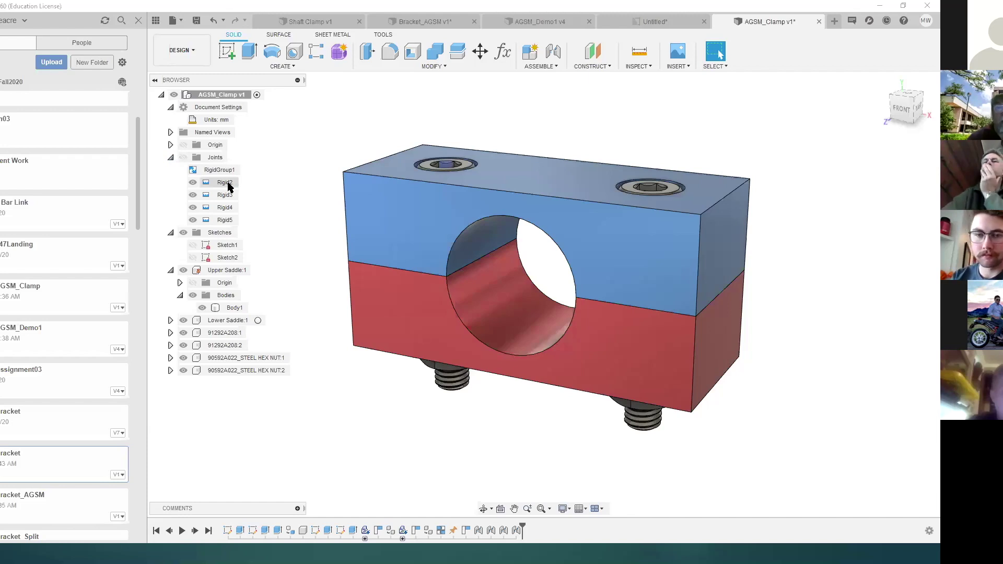
left_click(228, 187)
right_click(229, 185)
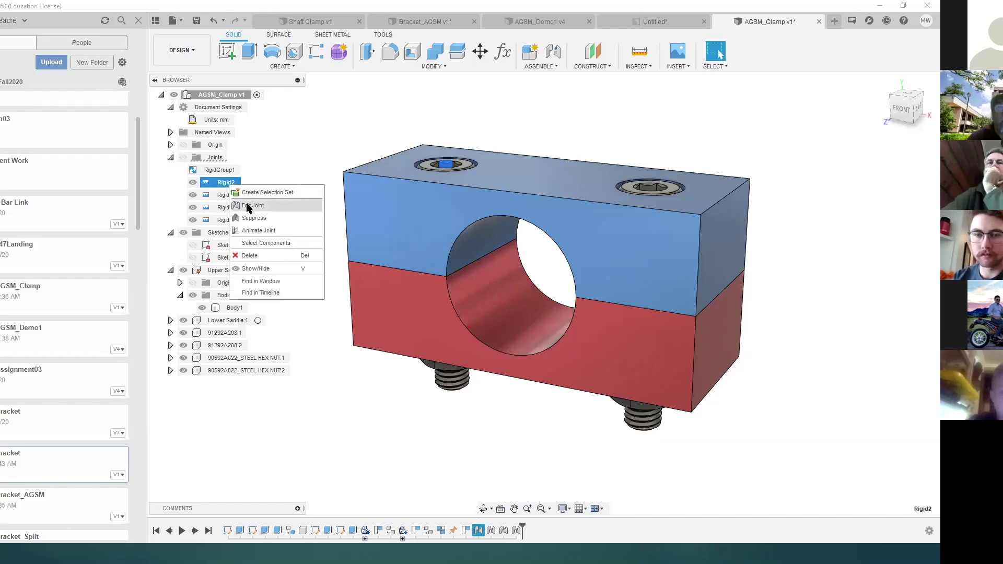
left_click(253, 205)
left_click(836, 157)
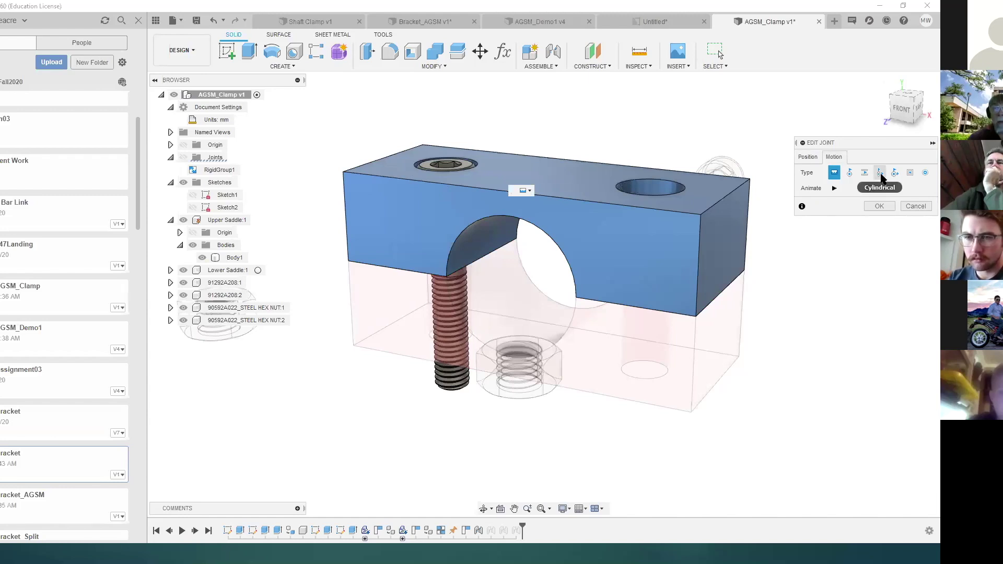
left_click(880, 172)
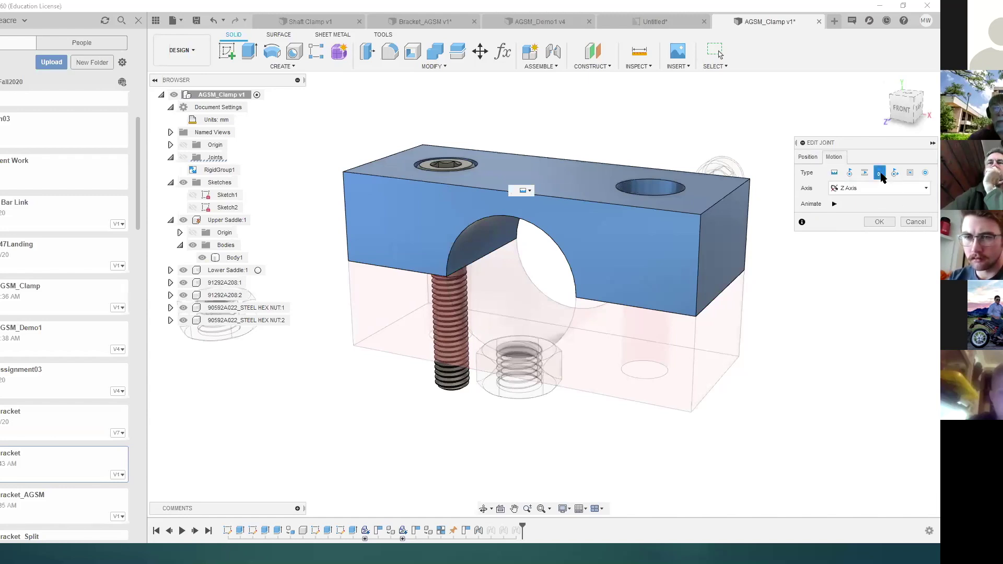
left_click(880, 223)
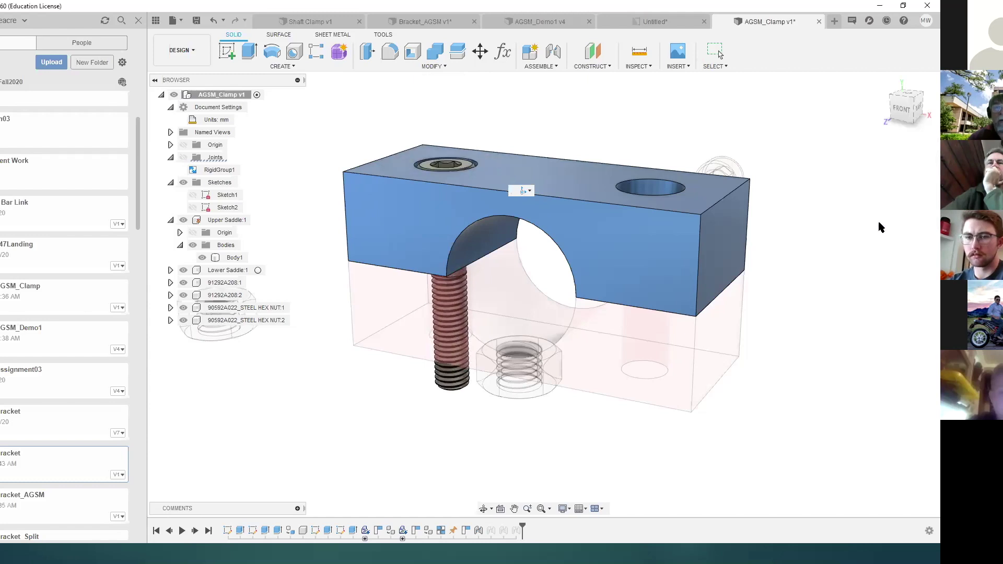
Slide the cylindrically jointed screw up and down in its Upper Saddle hole, leaving its head raised above the top face.
left_click_drag(455, 380, 403, 128)
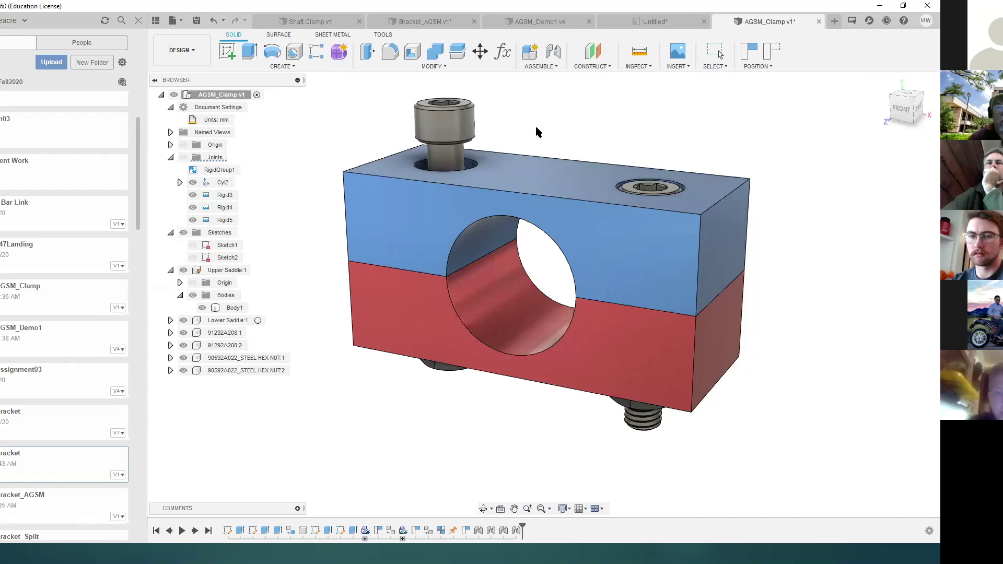
left_click_drag(437, 119, 445, 177)
left_click(408, 165)
left_click(329, 138)
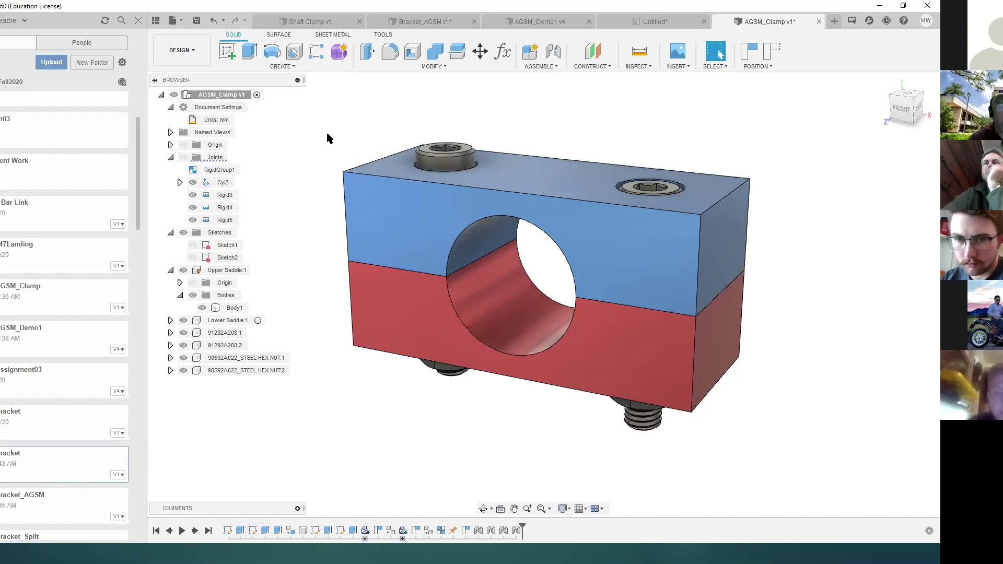
left_click(418, 157)
left_click(443, 162)
left_click_drag(442, 162, 481, 146)
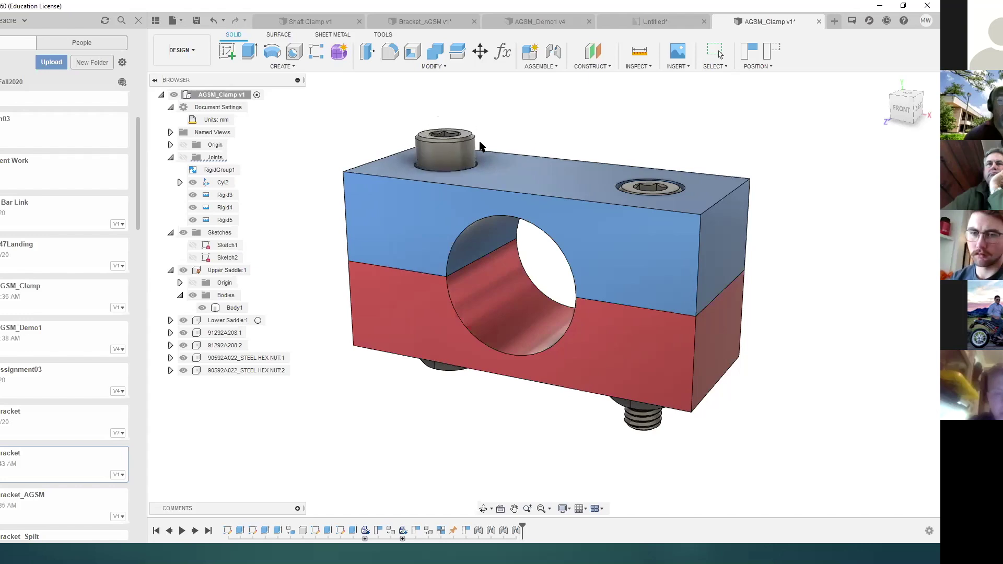
left_click(463, 212)
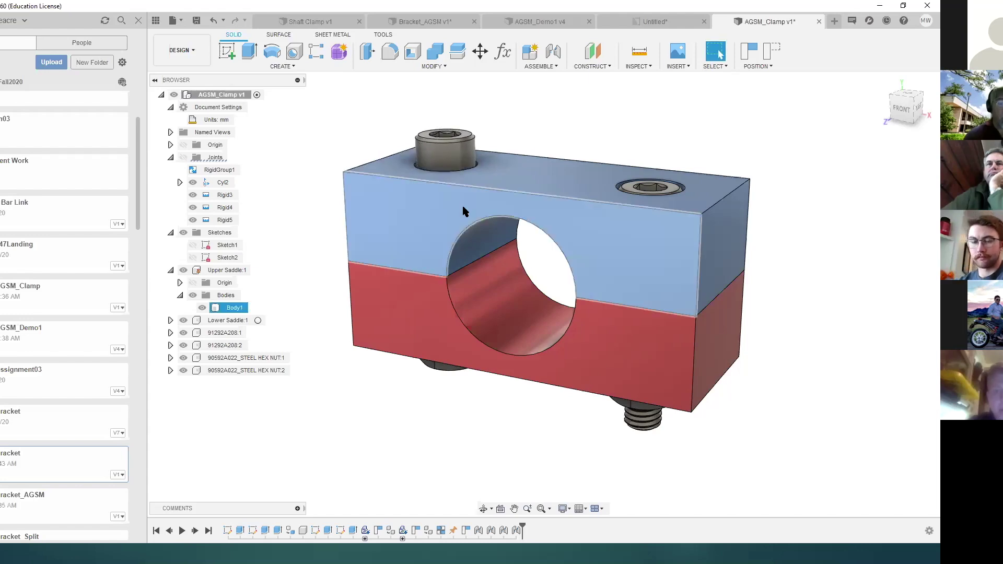
key("alt+Tab")
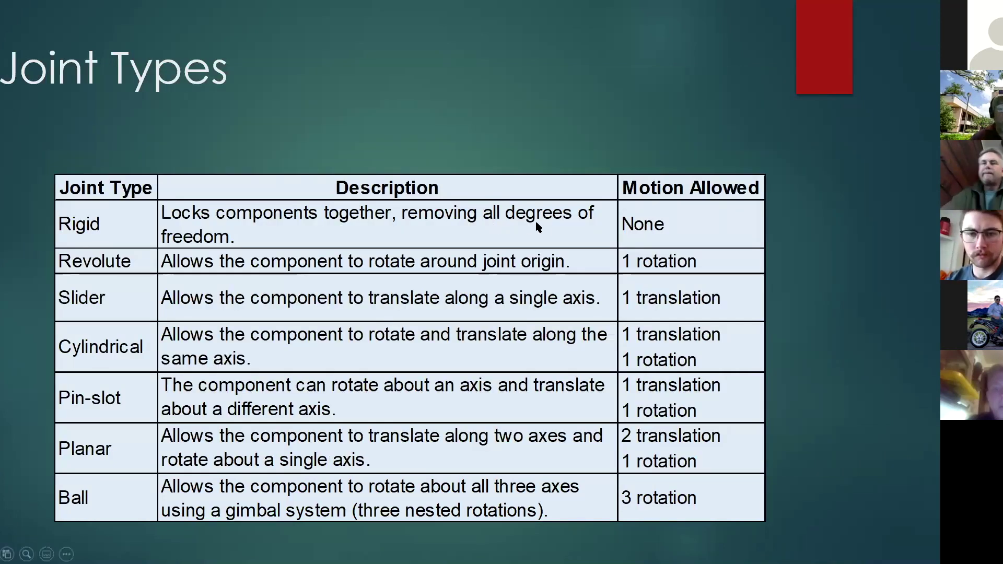
left_click(553, 236)
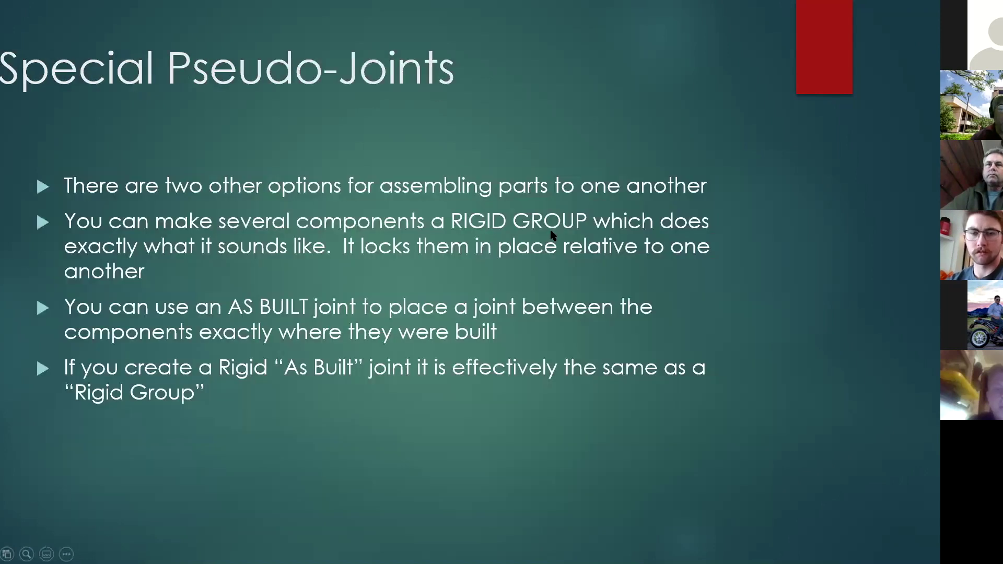
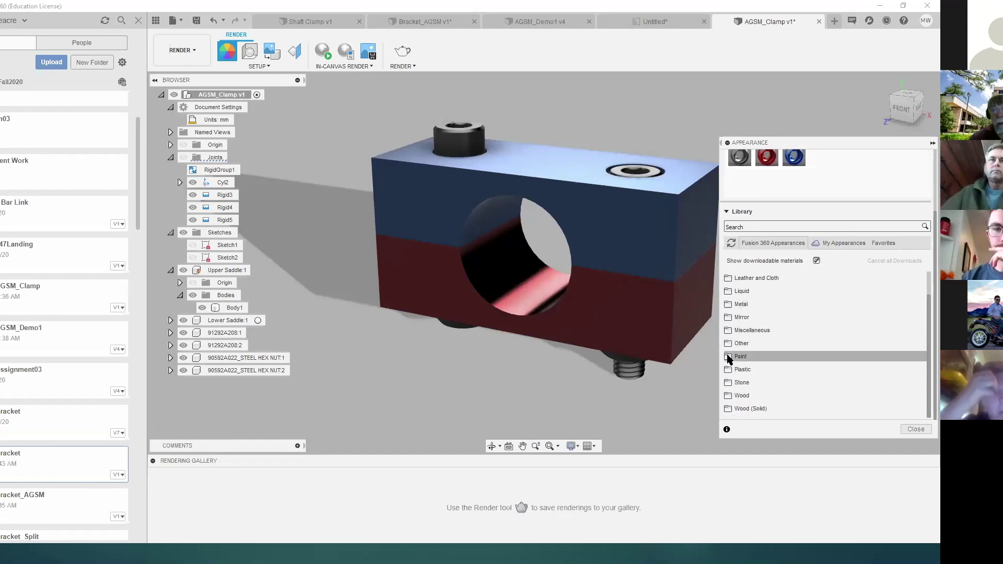
Apply the appearance Paint - Metallic (Blue) to the Upper Saddle and Paint - Metallic (Silver) to the Lower Saddle.
left_click(745, 357)
scroll(751, 371, "down", 4)
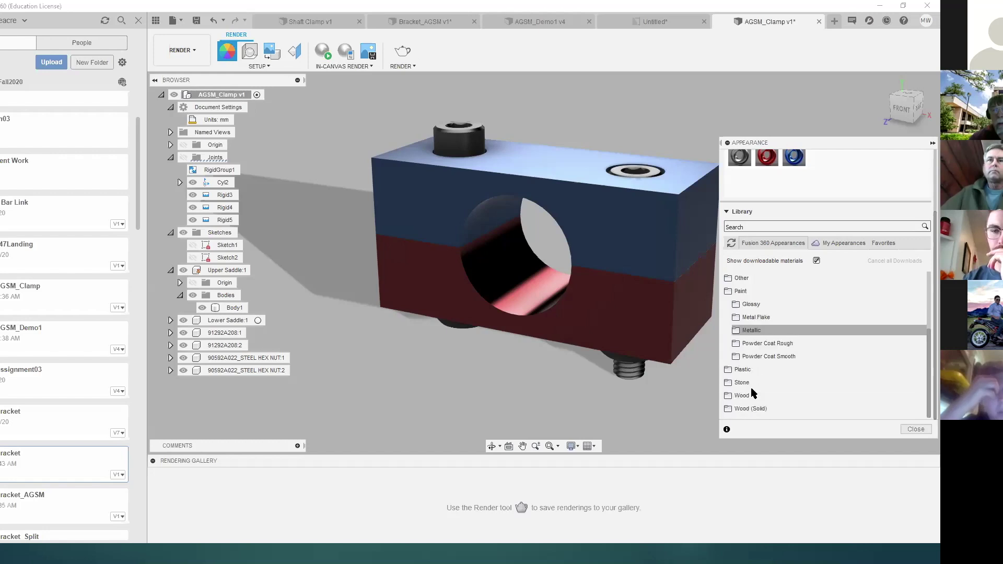
left_click(748, 332)
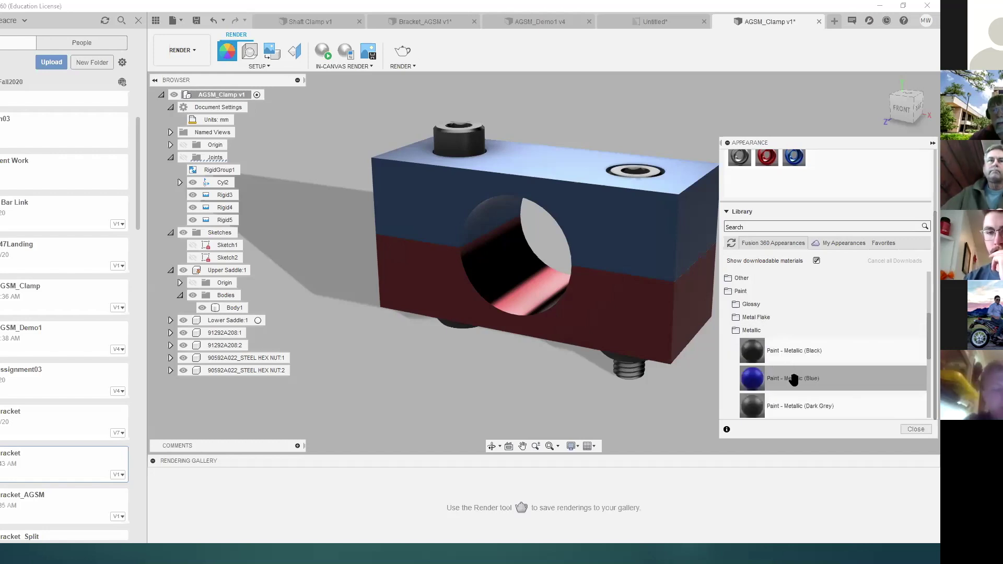
left_click_drag(791, 387, 641, 236)
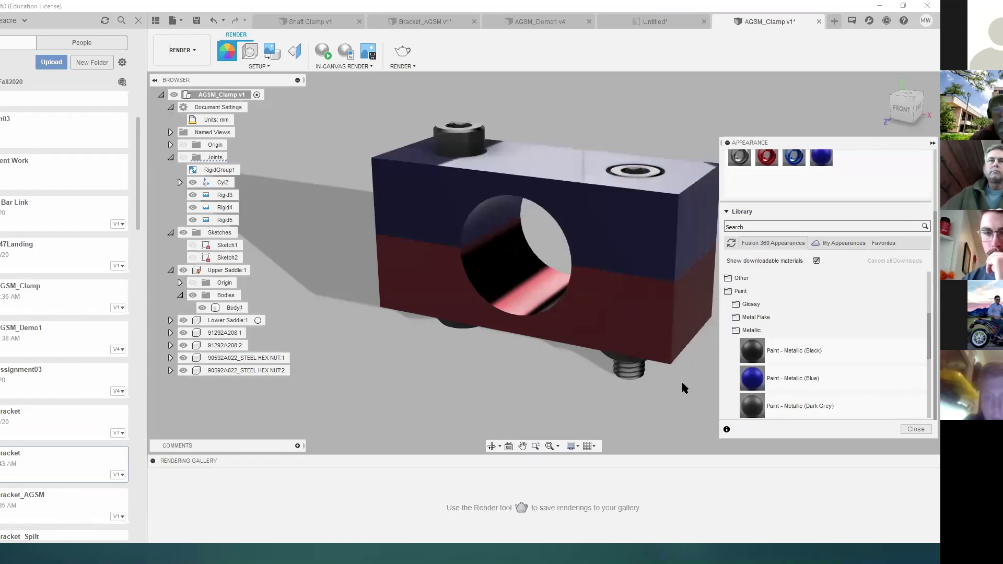
scroll(758, 403, "down", 2)
left_click_drag(752, 396, 621, 306)
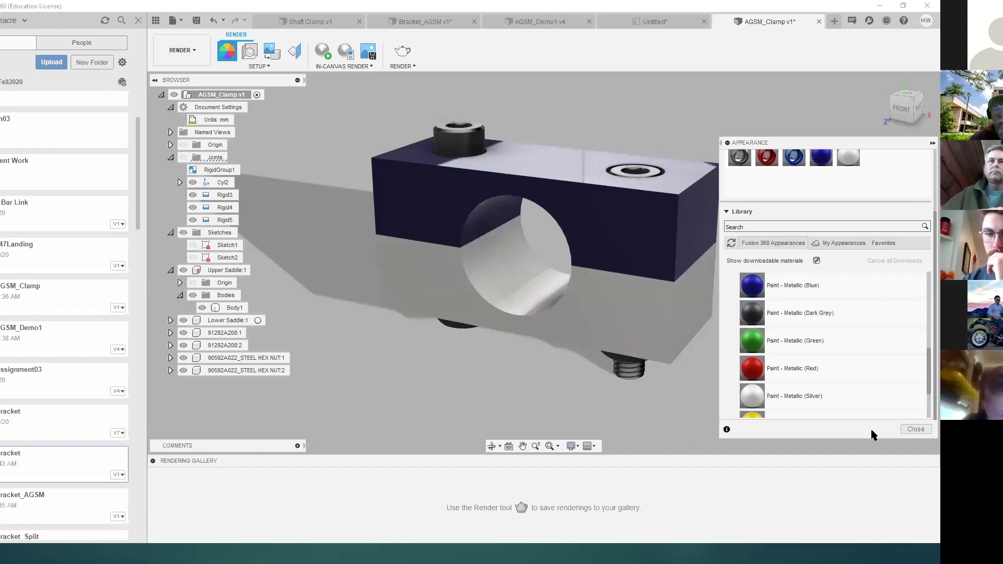
Look through the Liquid appearances and the rest of the appearance library, and close the appearance settings.
scroll(875, 384, "up", 5)
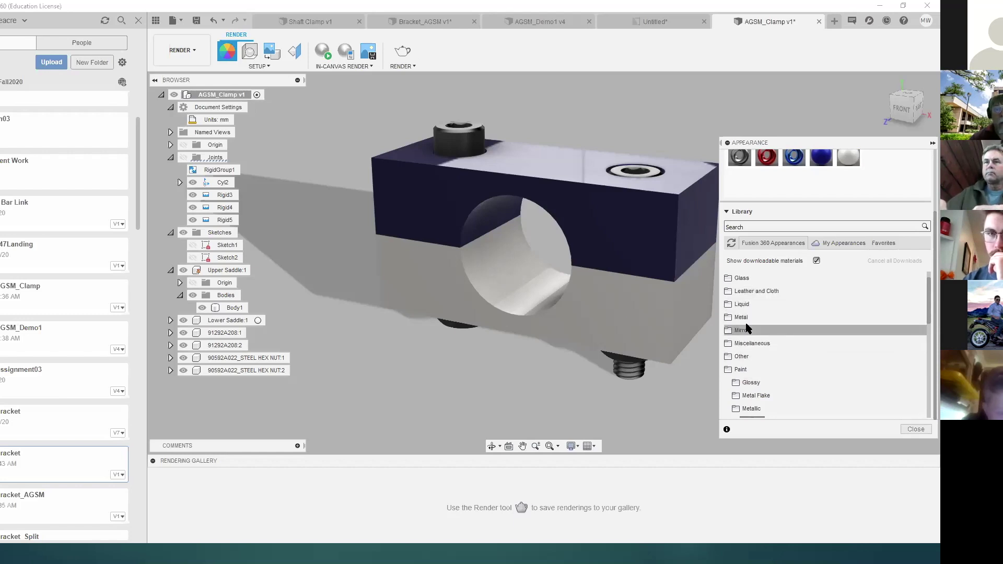
left_click(735, 305)
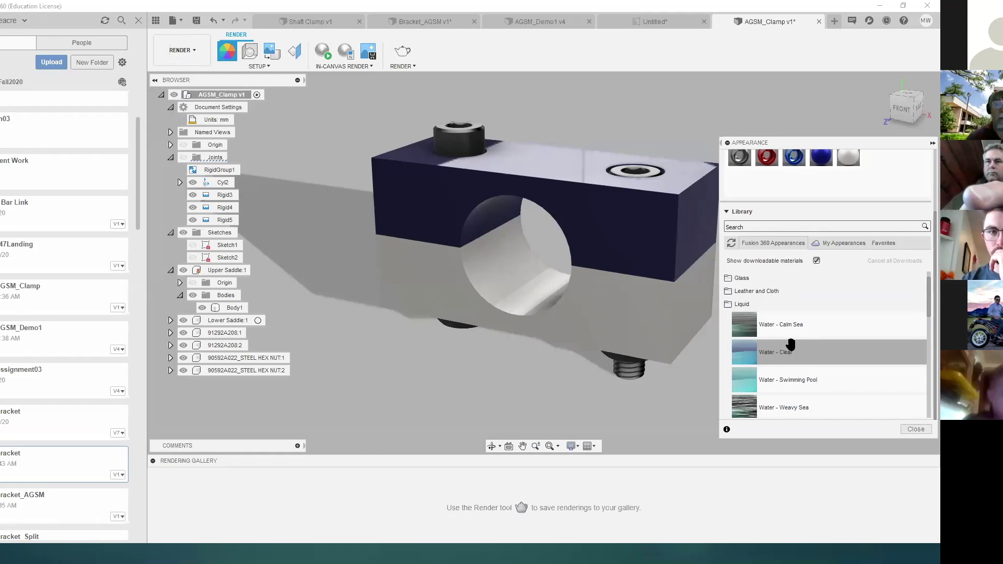
scroll(789, 344, "down", 6)
scroll(785, 340, "down", 5)
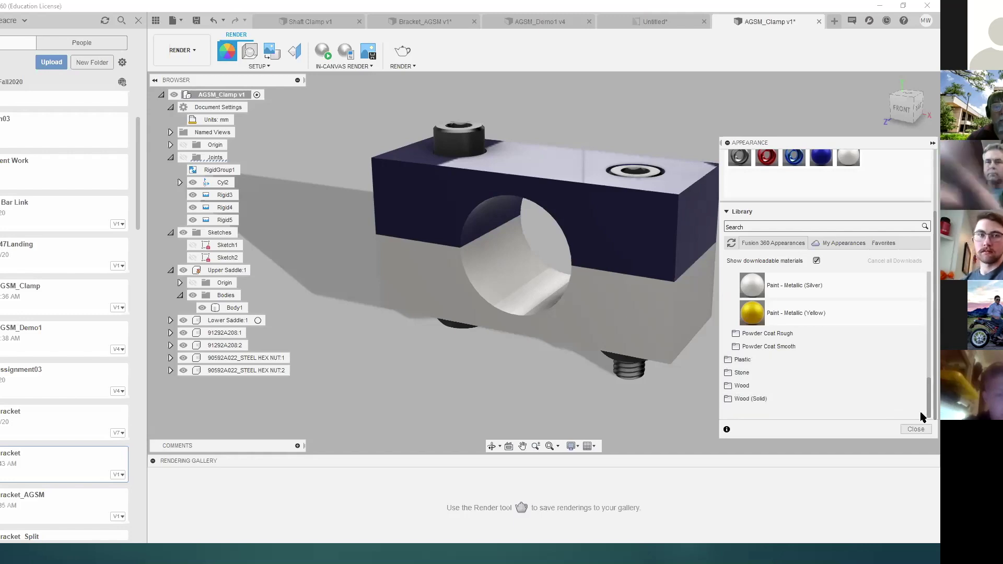
left_click(914, 429)
left_click(473, 217)
left_click(568, 389)
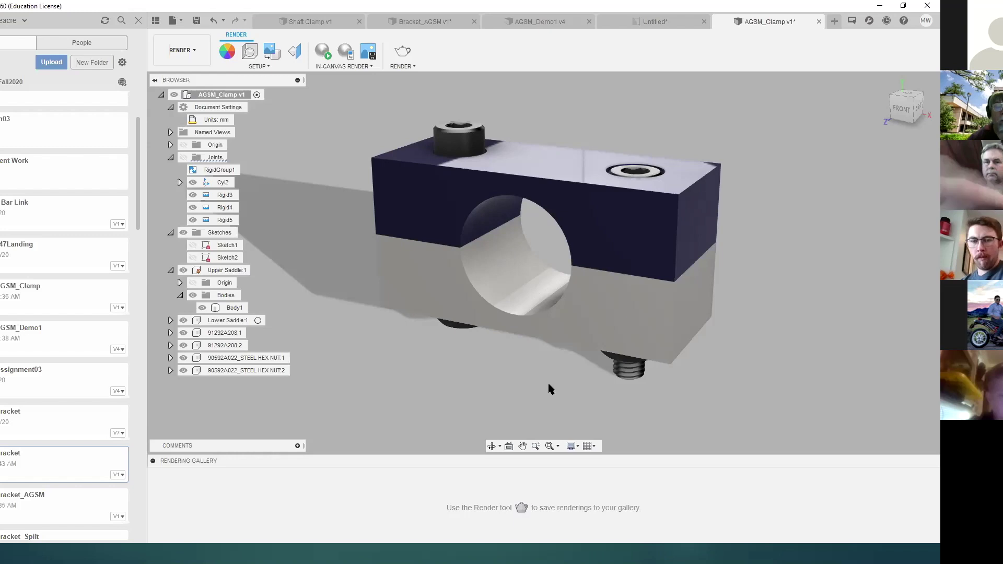
Apply the Dry lake bed environment from the Fusion 360 Library to the render scene.
left_click(250, 52)
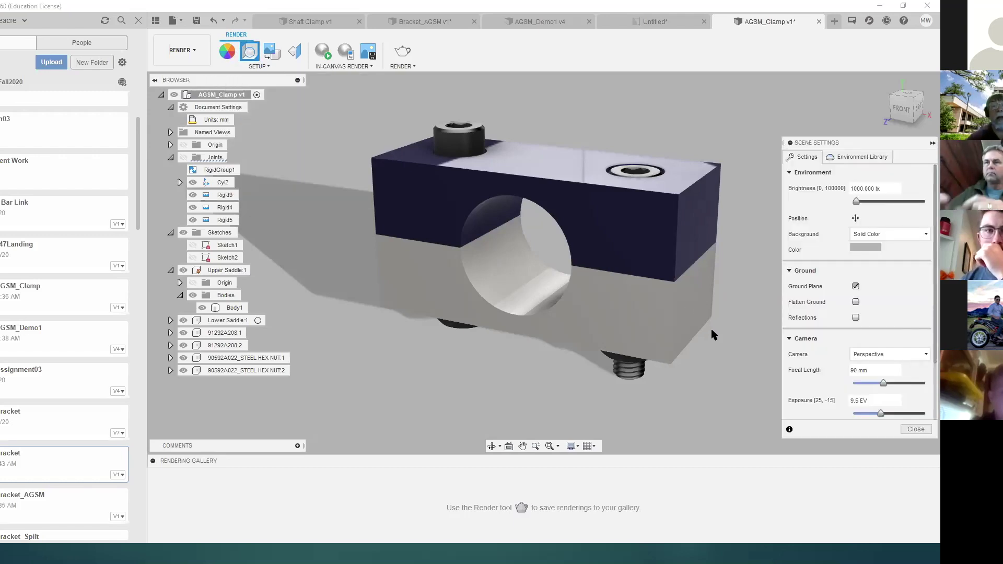
left_click(842, 160)
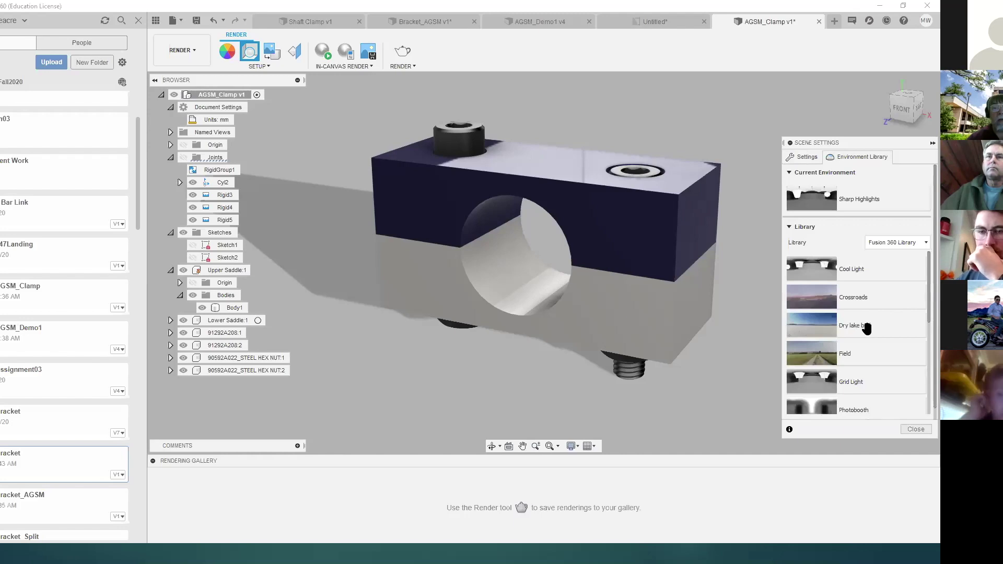
left_click_drag(867, 327, 703, 99)
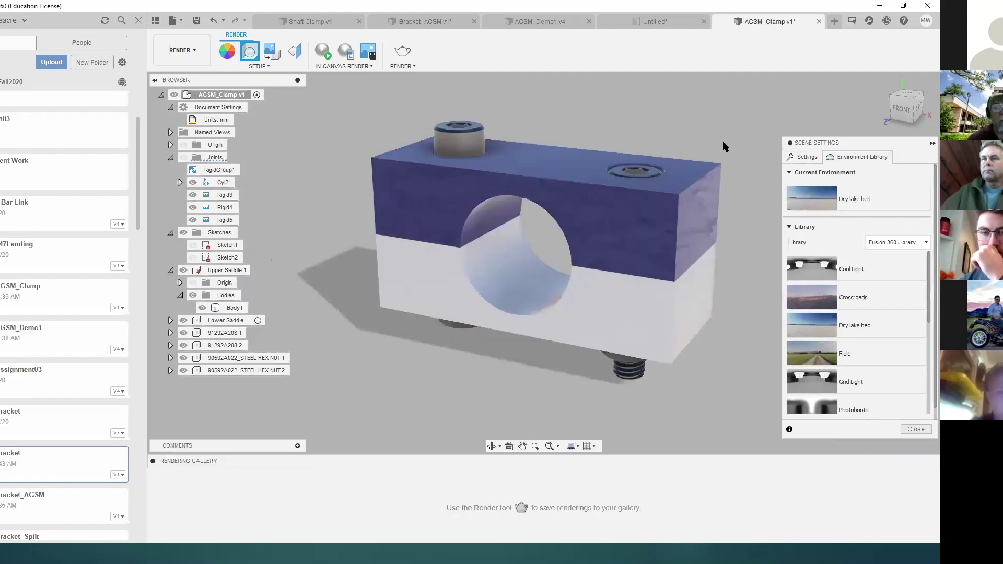
left_click(685, 238)
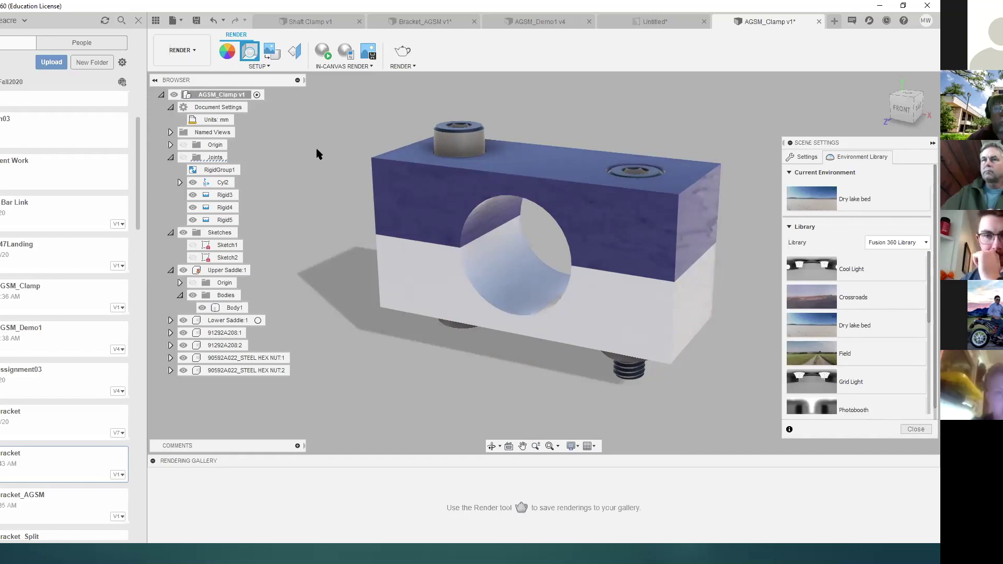
Set the scene background to Environment and rotate the environment to -46 degrees.
left_click(805, 159)
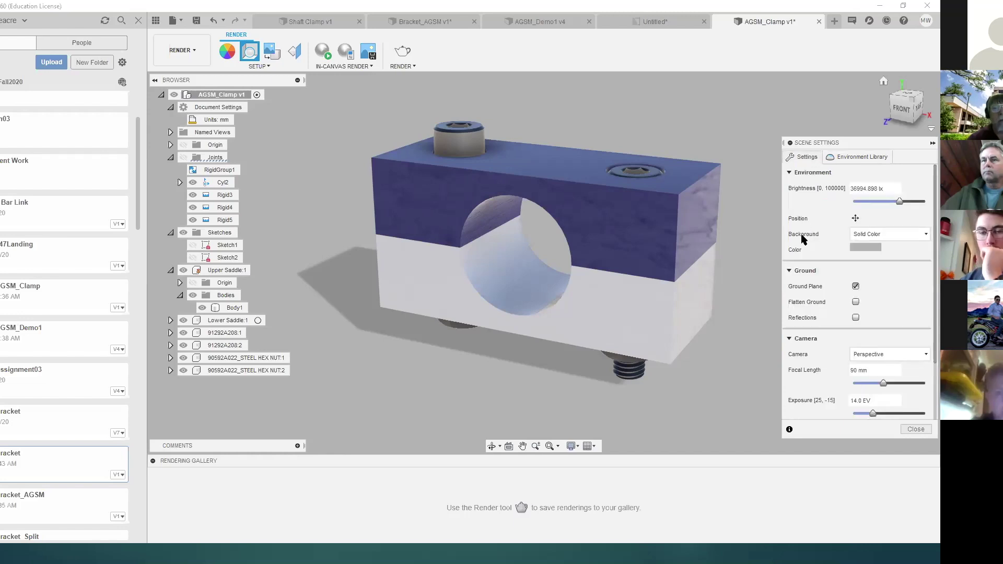
left_click(925, 236)
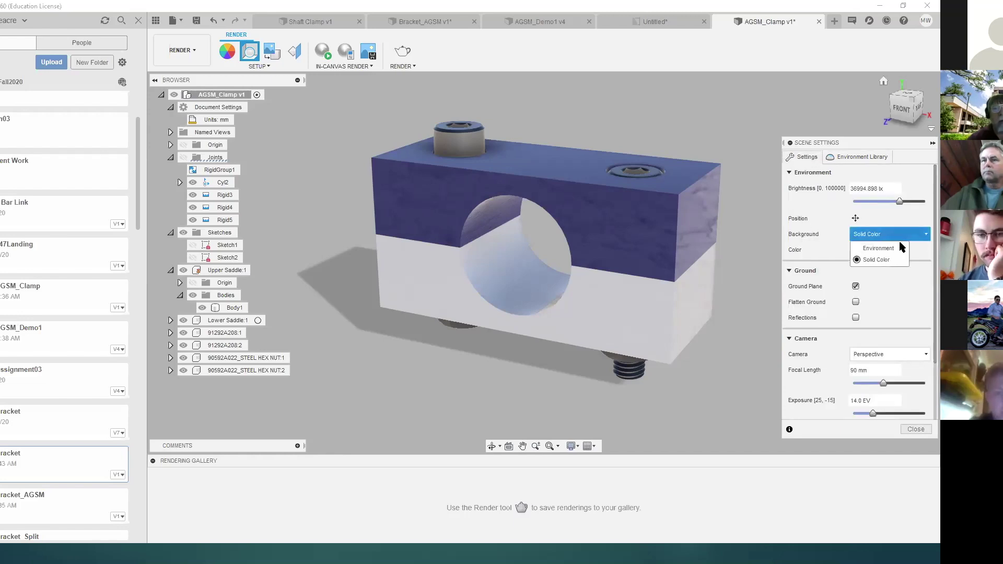
left_click(883, 249)
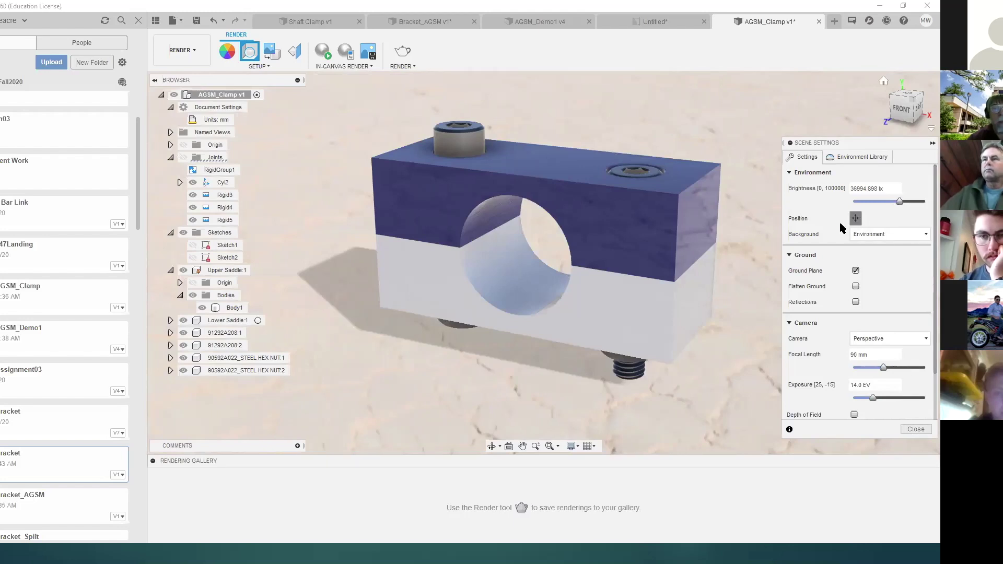
left_click(855, 219)
left_click_drag(775, 400, 754, 407)
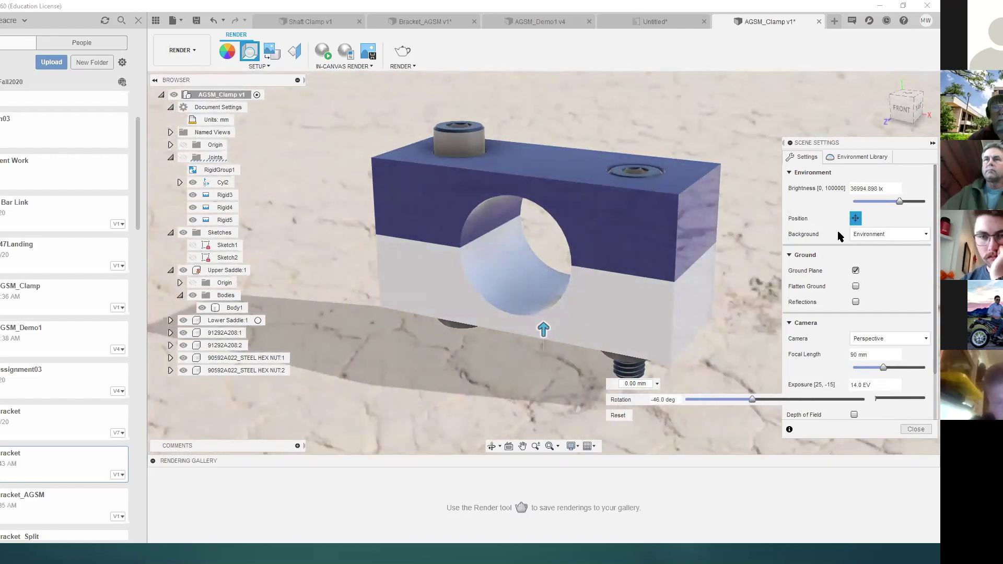
Frame the clamp at a low angle against the horizon and set the scene camera's focal length to 76 mm.
left_click(855, 221)
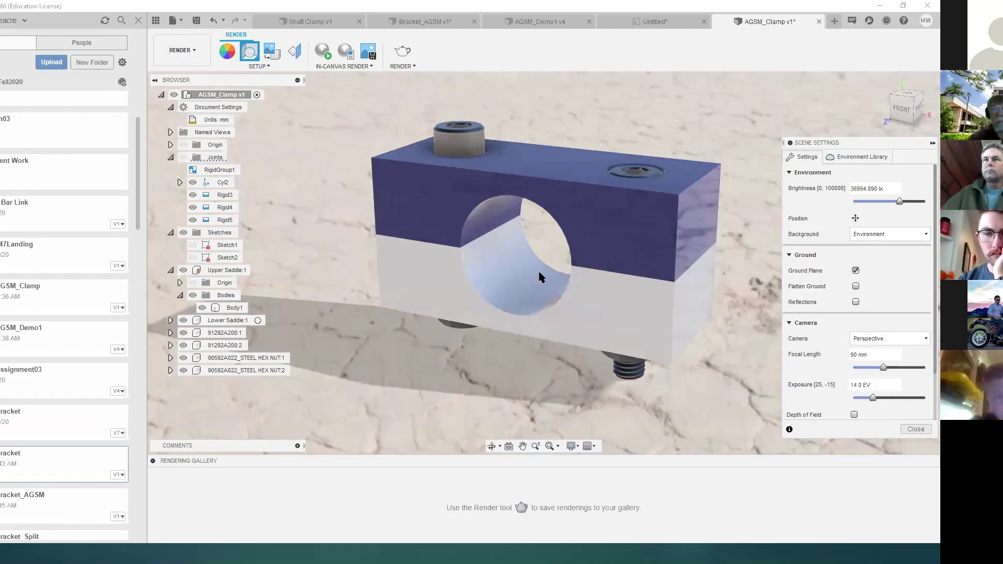
scroll(537, 277, "down", 3)
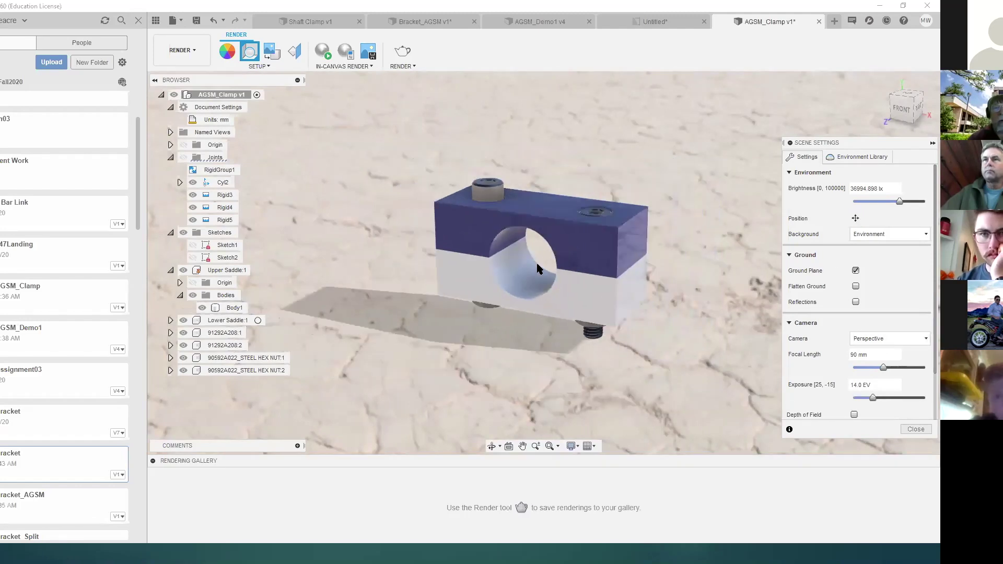
scroll(541, 272, "up", 5)
scroll(541, 272, "down", 3)
scroll(540, 272, "up", 2)
scroll(540, 272, "down", 2)
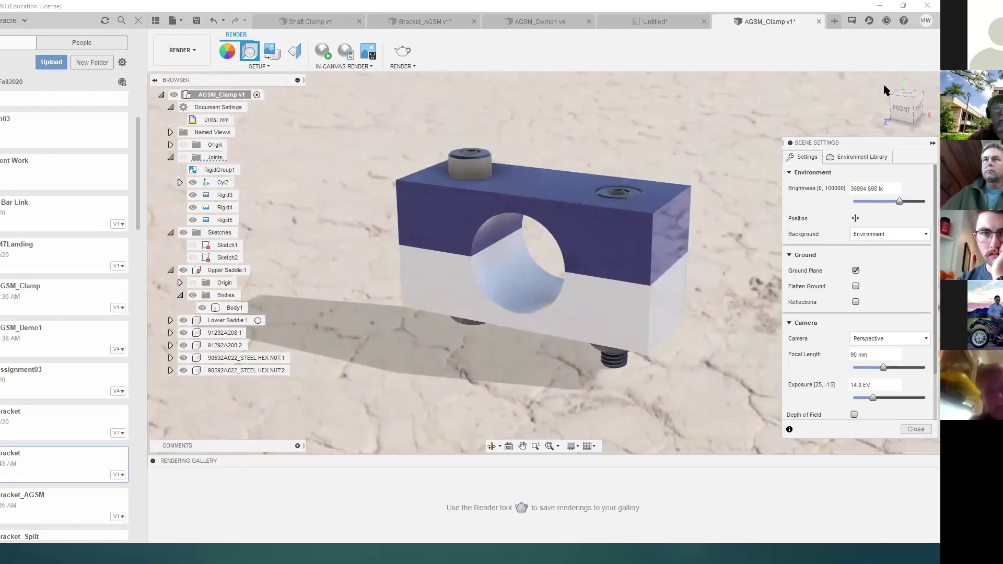
mouse_move(911, 107)
left_mouse_down()
mouse_move(912, 90)
mouse_move(897, 109)
left_mouse_up()
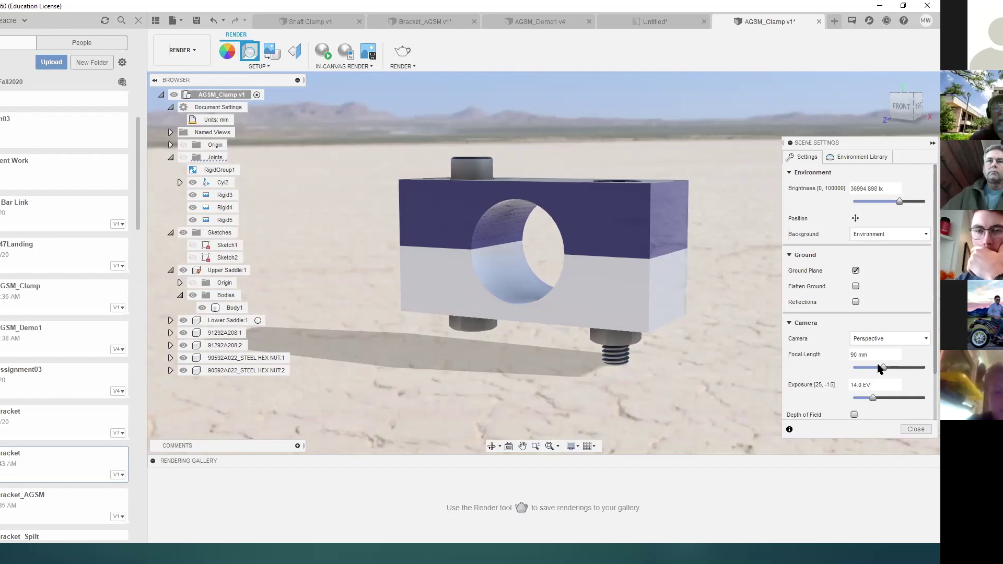
mouse_move(883, 368)
left_mouse_down()
mouse_move(849, 369)
mouse_move(879, 372)
left_mouse_up()
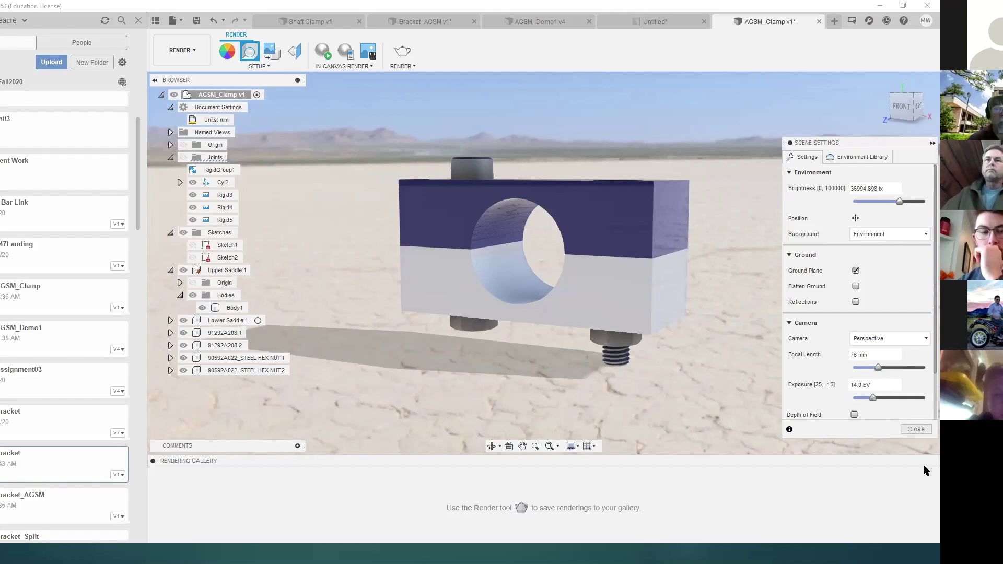
left_click(914, 429)
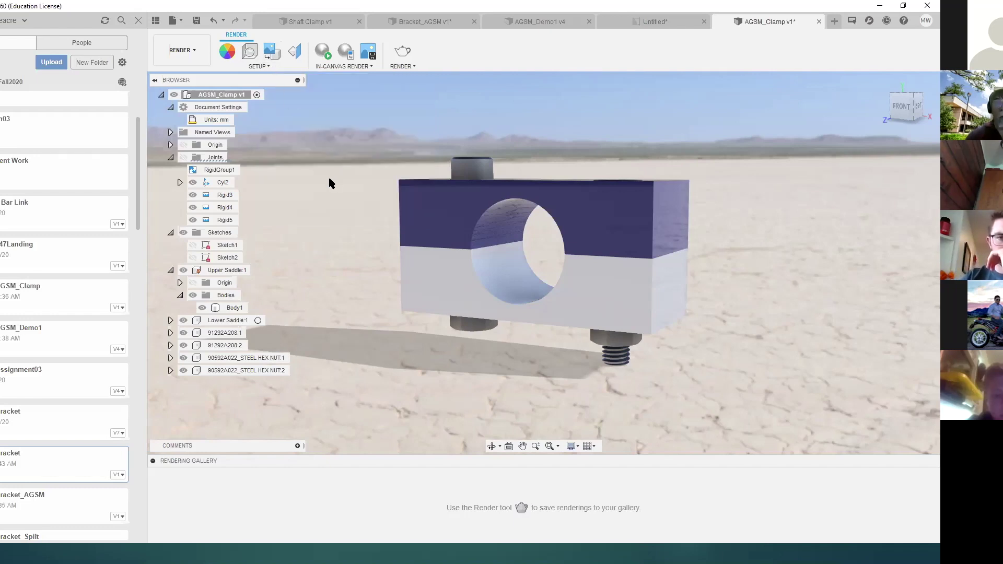
Render the clamp at the web size 800 x 600 with the Cloud Renderer at Final quality.
left_click(402, 52)
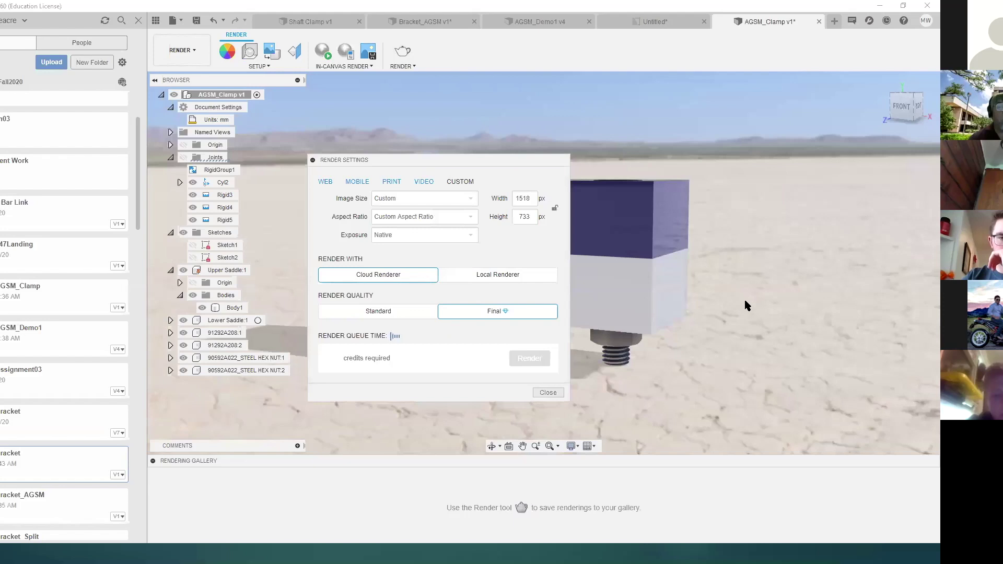
left_click(325, 182)
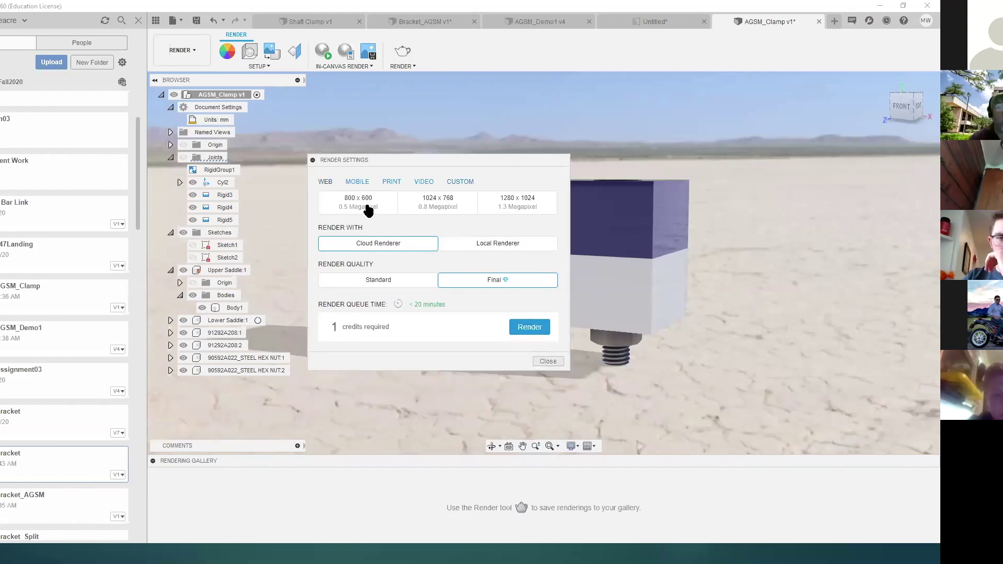
left_click(393, 205)
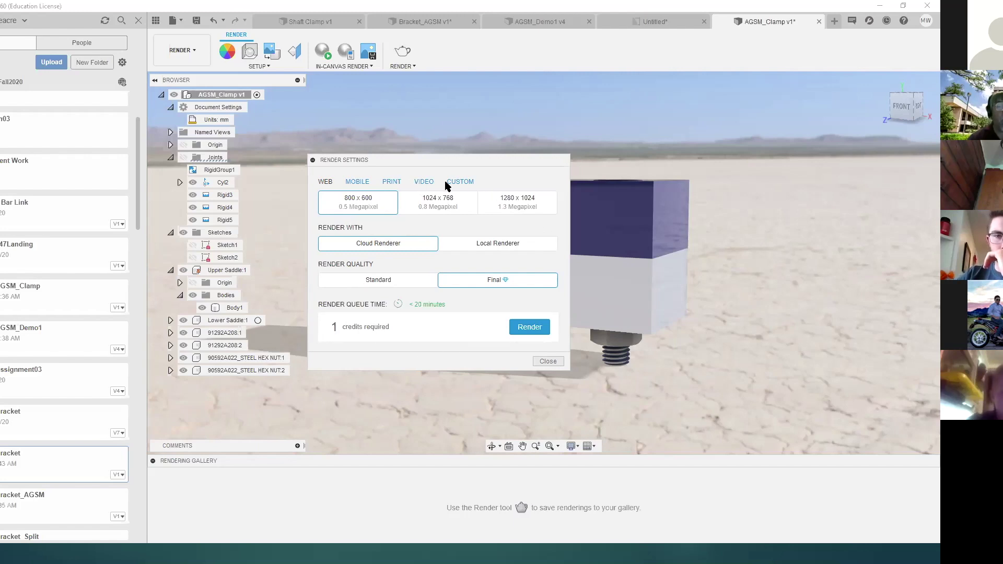
left_click(392, 183)
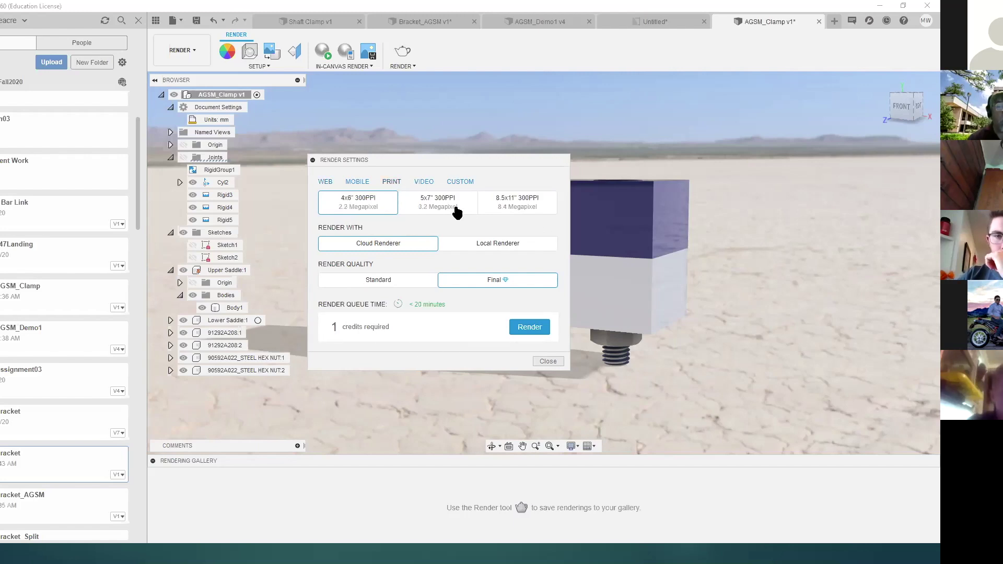
left_click(512, 204)
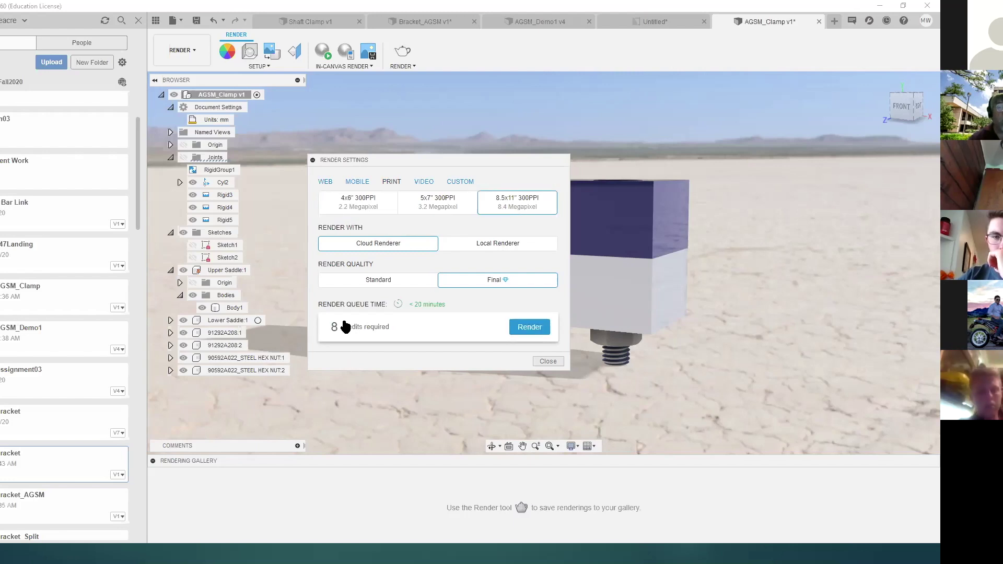
left_click(325, 181)
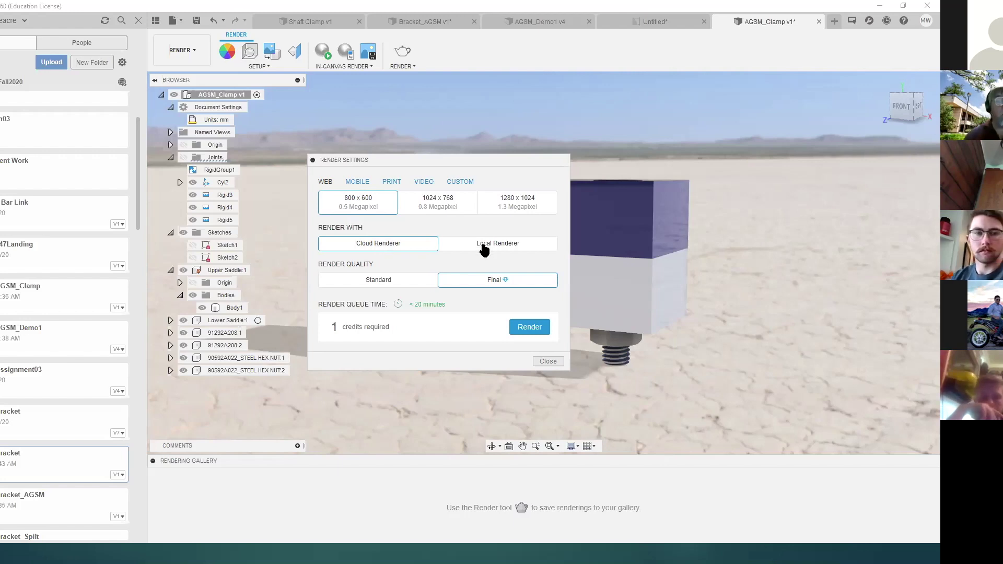
left_click(485, 251)
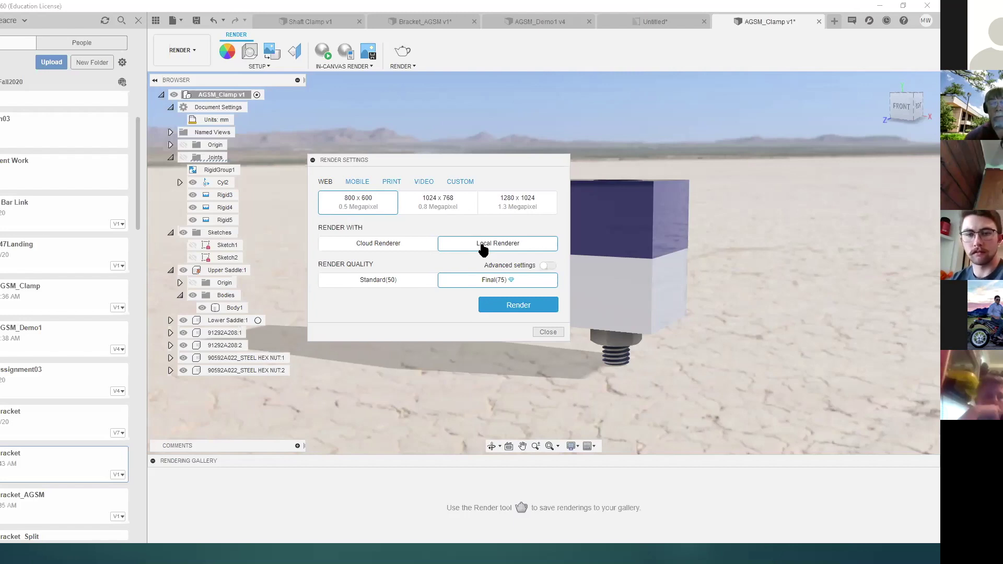
left_click(395, 249)
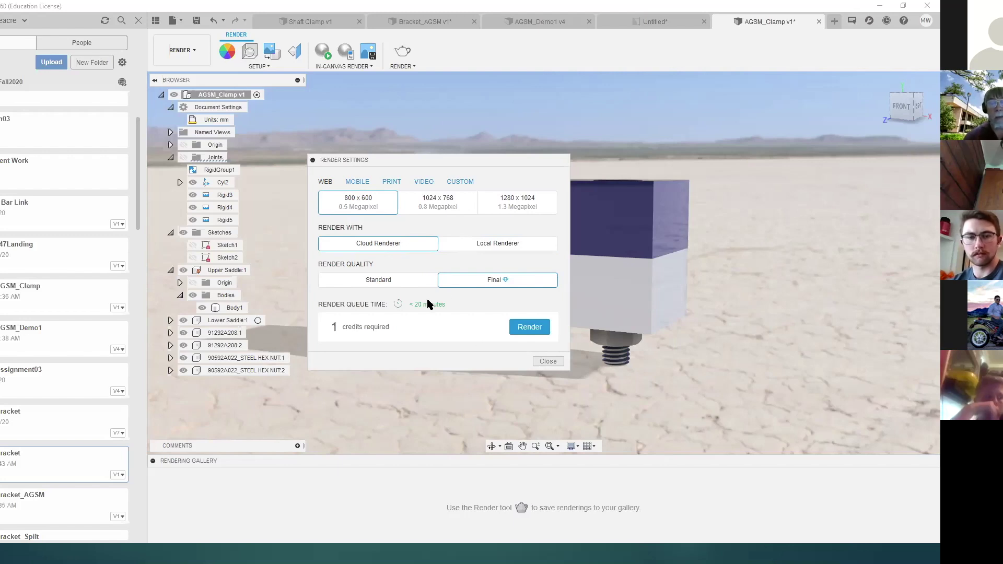
left_click(529, 328)
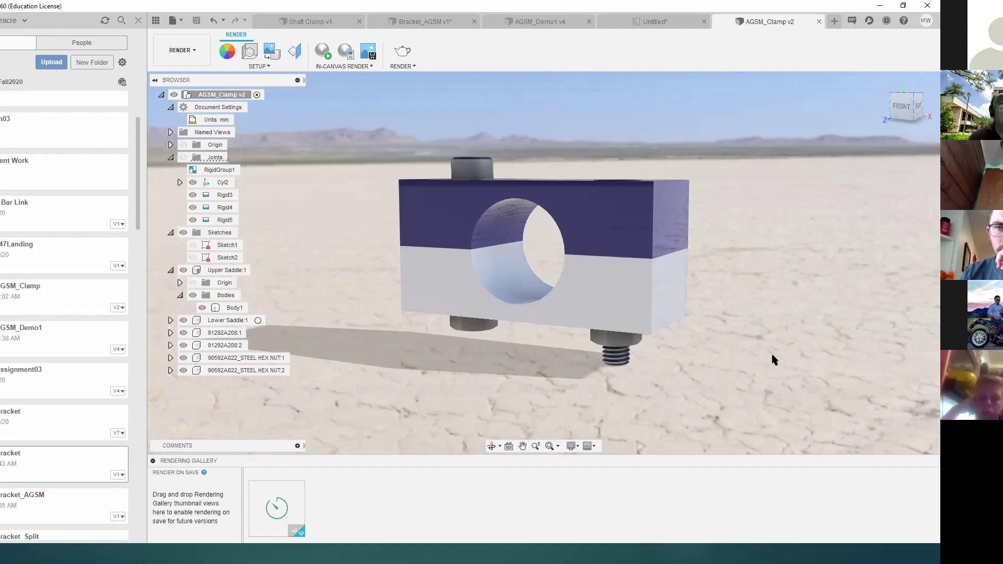
key("alt+Tab")
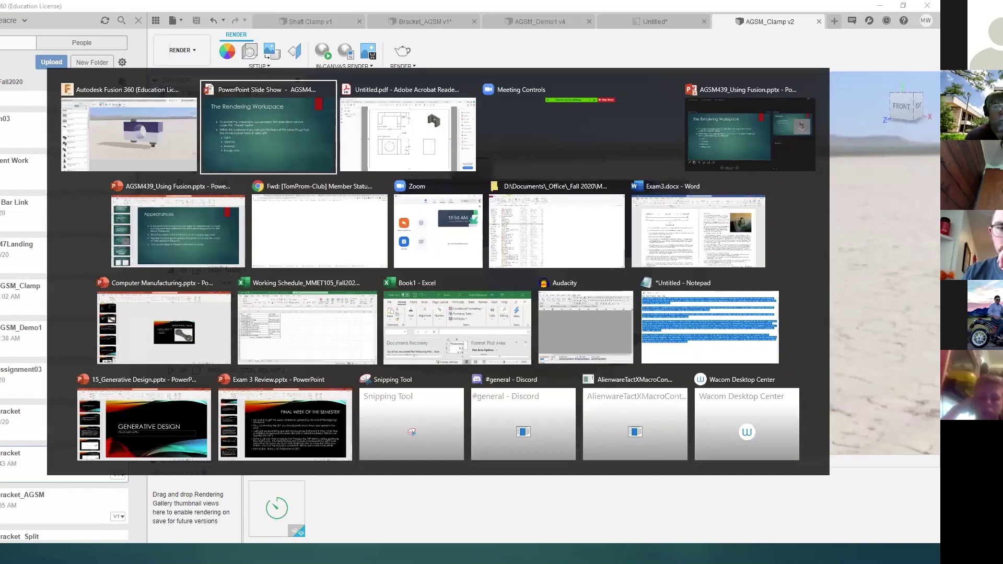
key("Right")
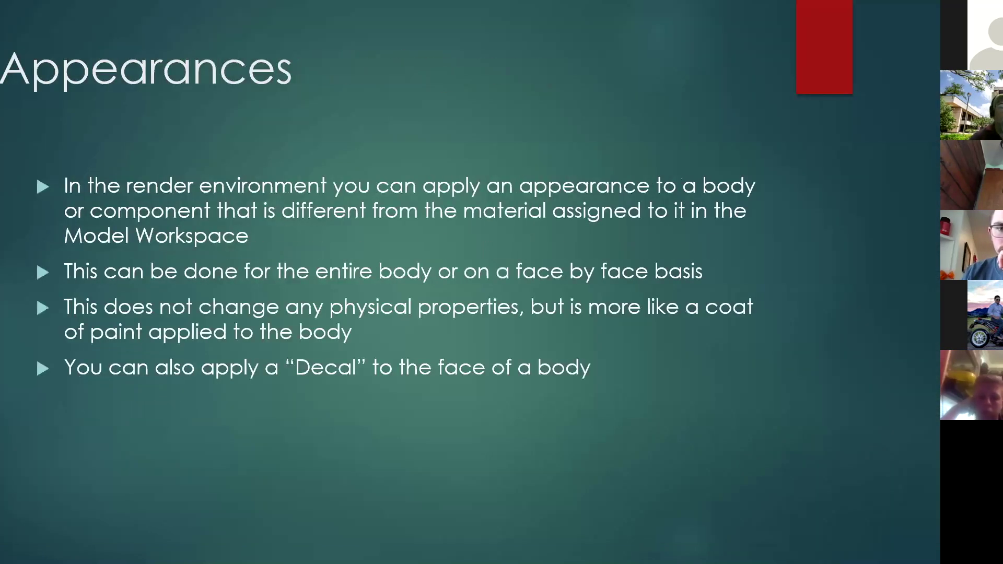
key("Right")
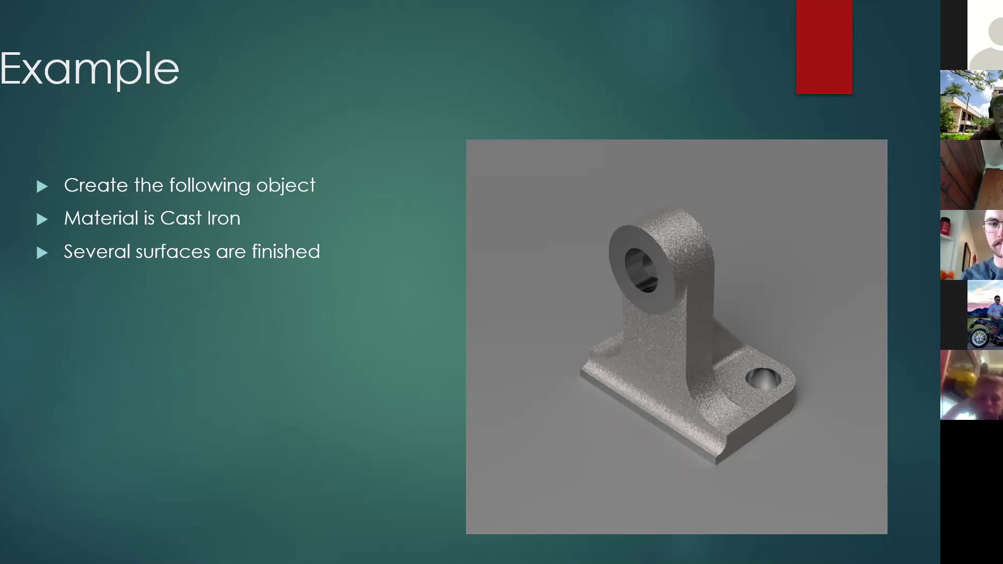
key("Right")
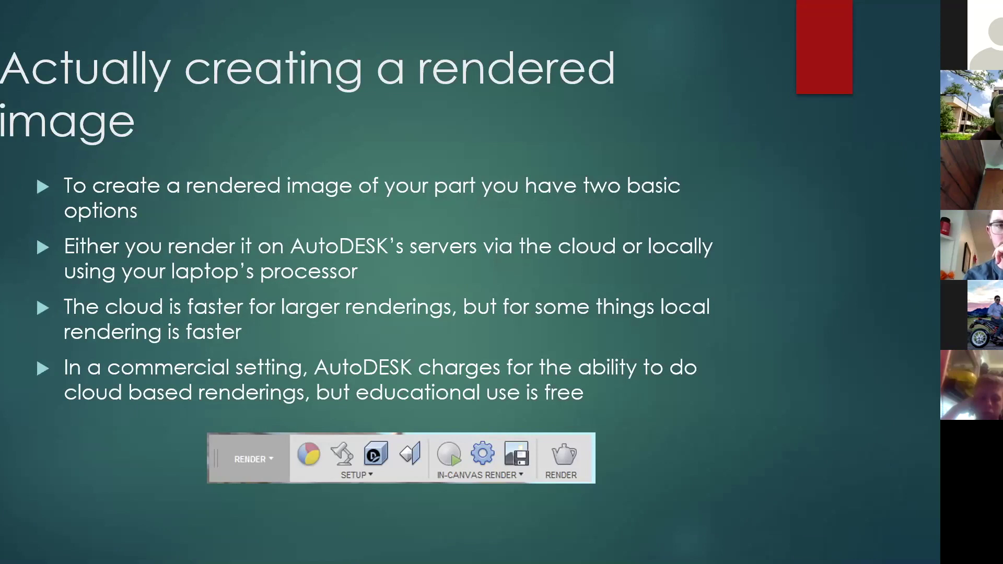
key("Right")
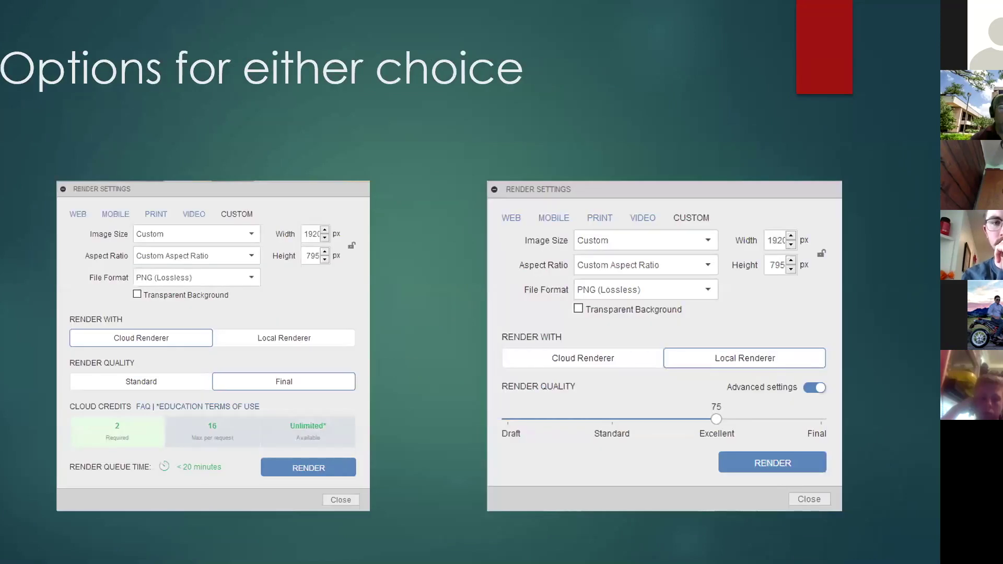
key("Right")
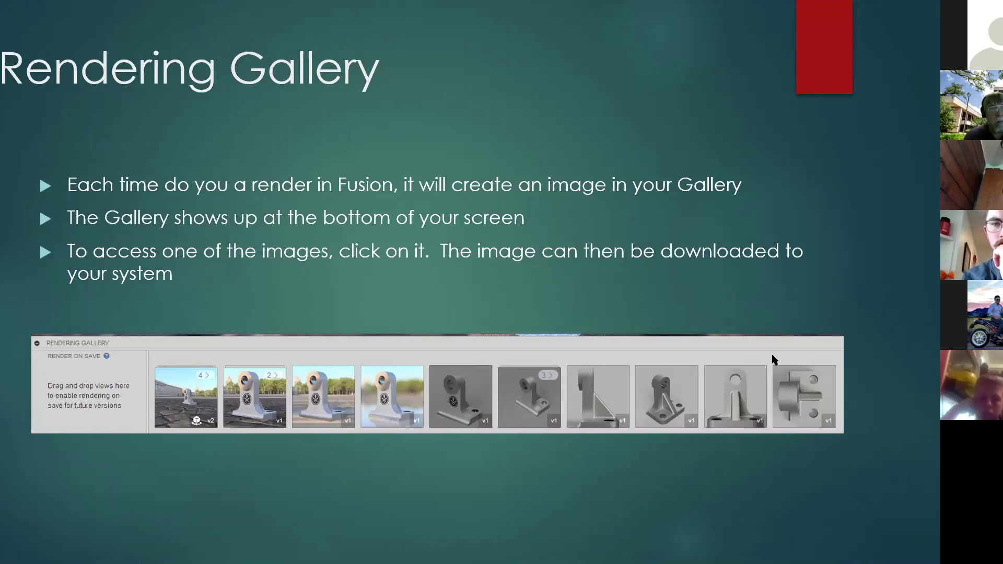
key("alt+Tab")
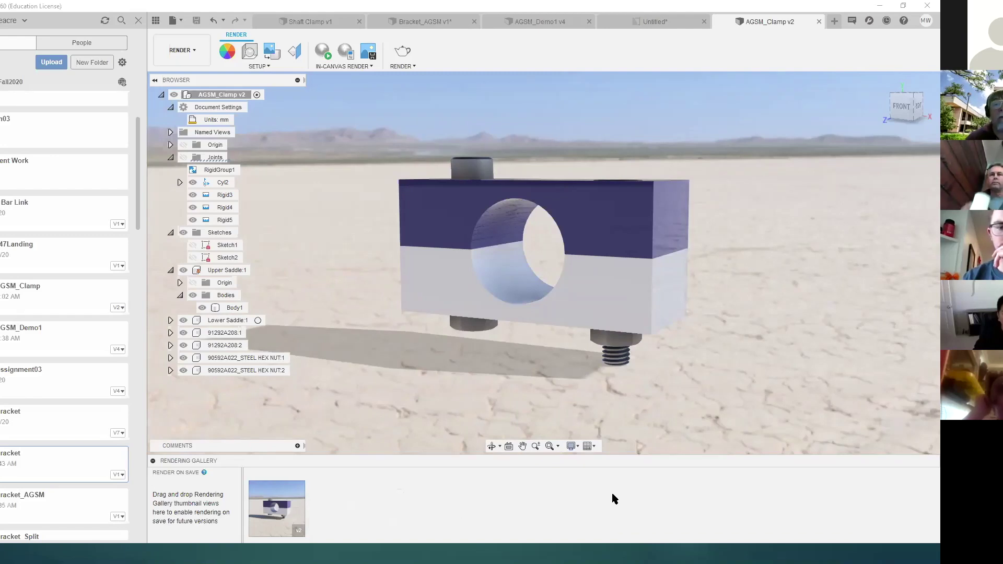
Open the finished clamp render's download options and try Transparent Background on and off.
mouse_move(299, 515)
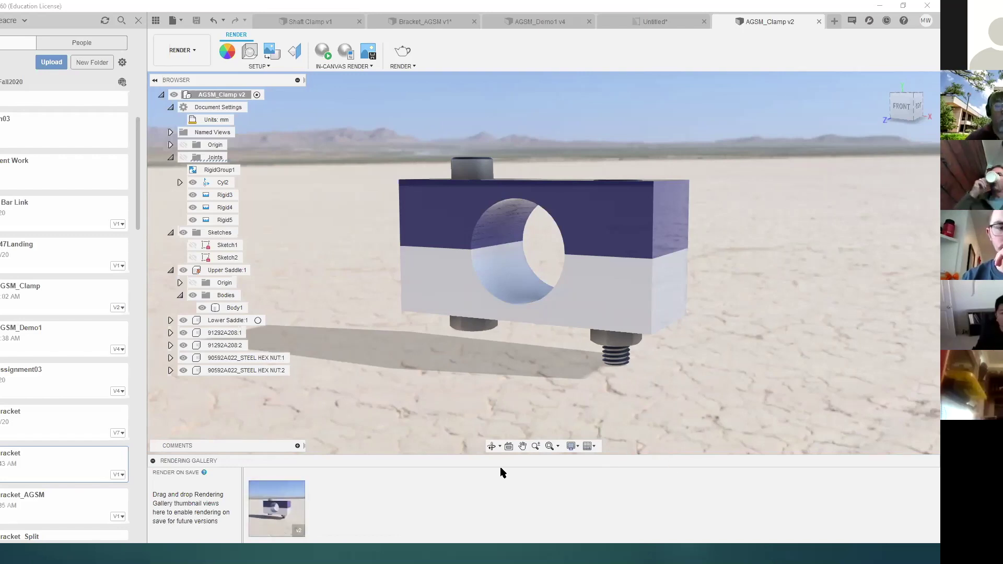
left_click(281, 510)
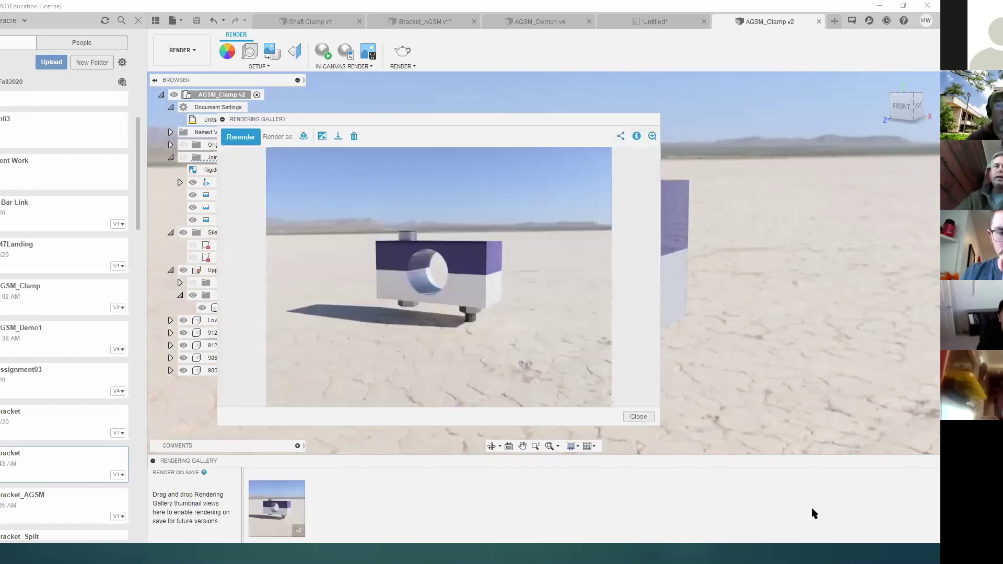
left_click(338, 136)
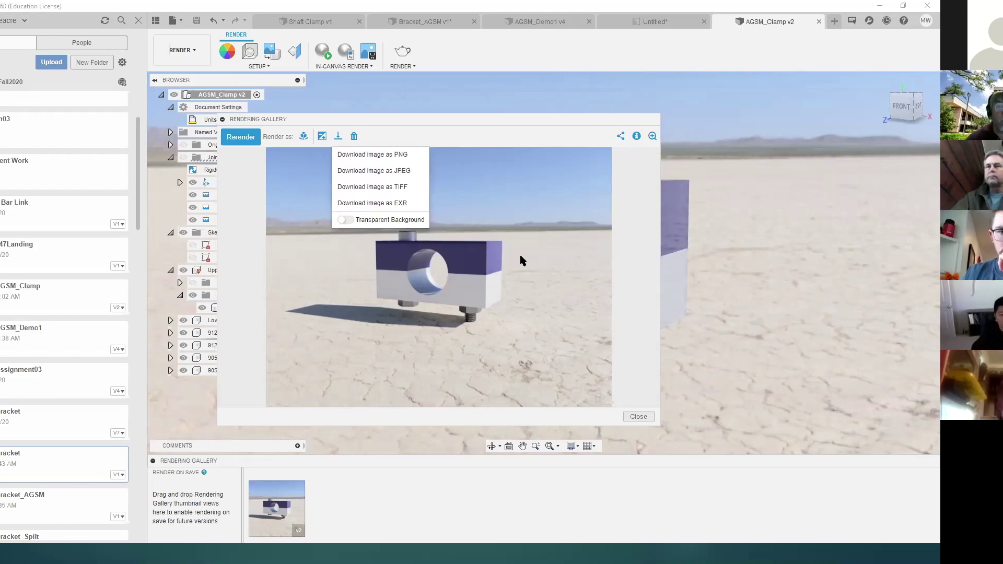
left_click(343, 220)
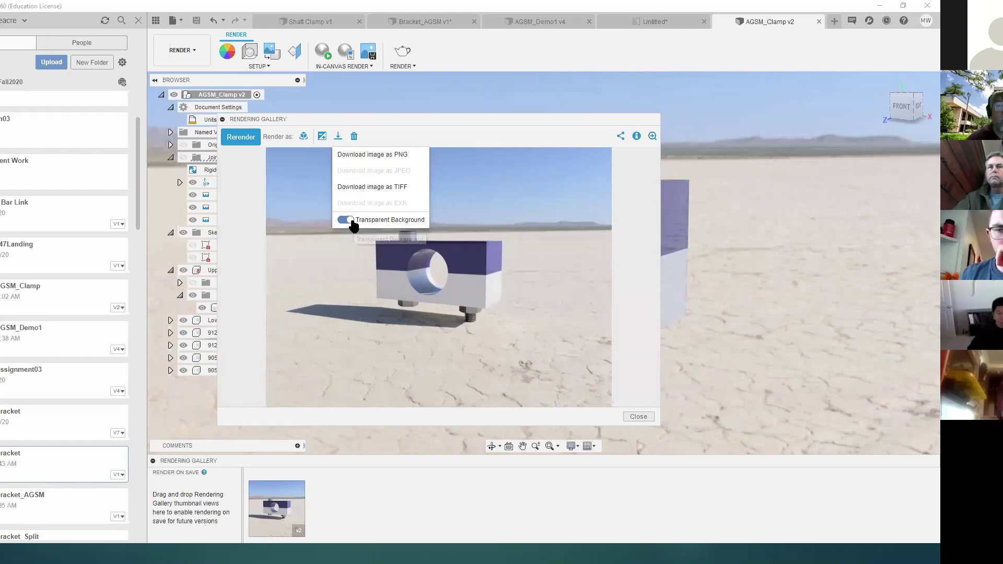
left_click(348, 220)
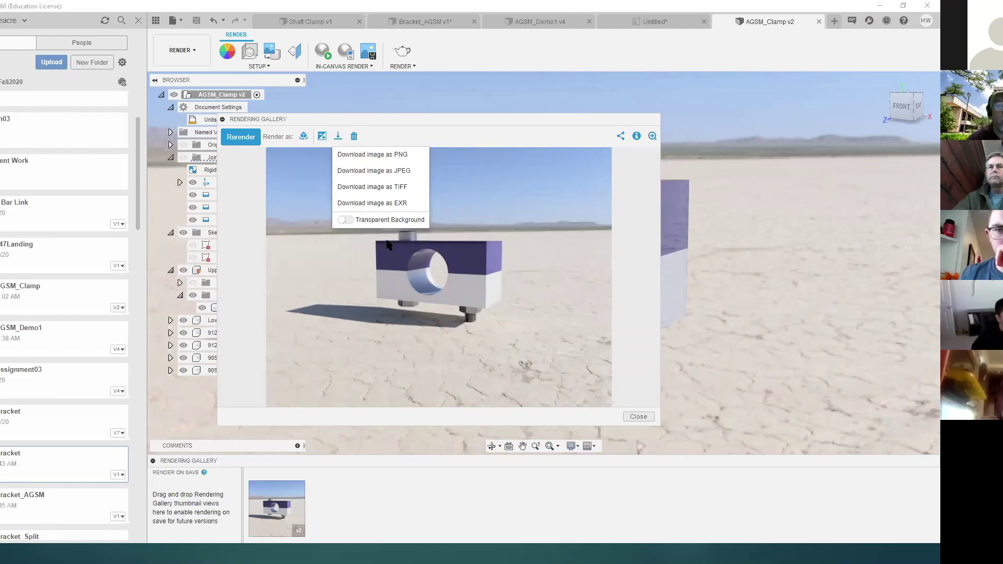
Download the render as a PNG image into the _Office\_Fall 2020 folder in Documents on drive D, and close the render preview.
left_click(381, 157)
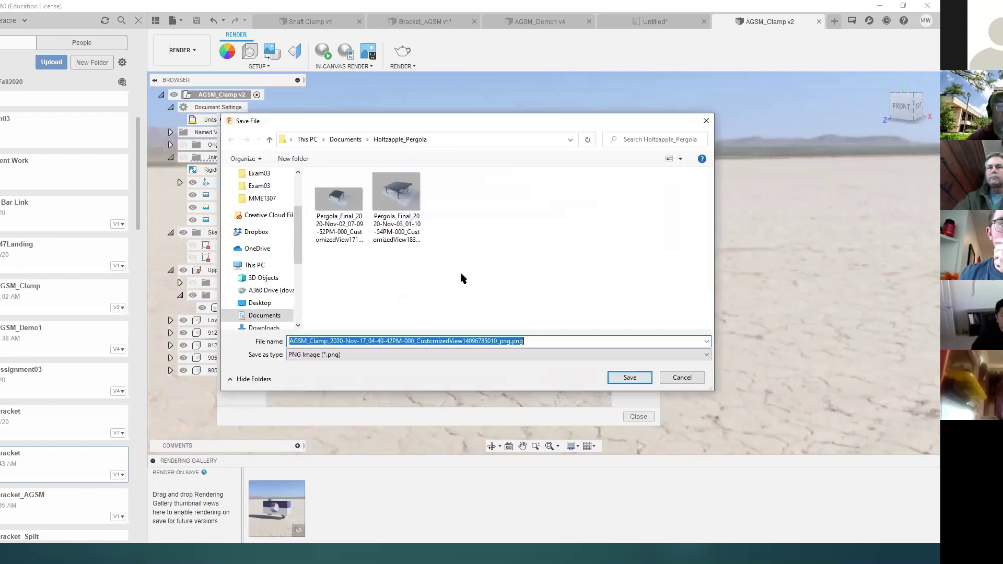
scroll(256, 313, "down", 4)
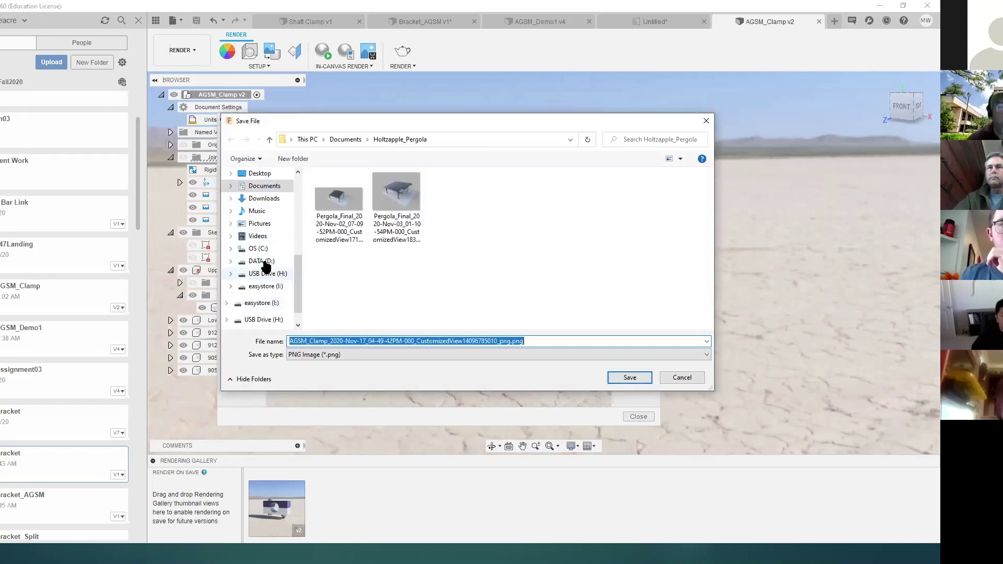
left_click(266, 262)
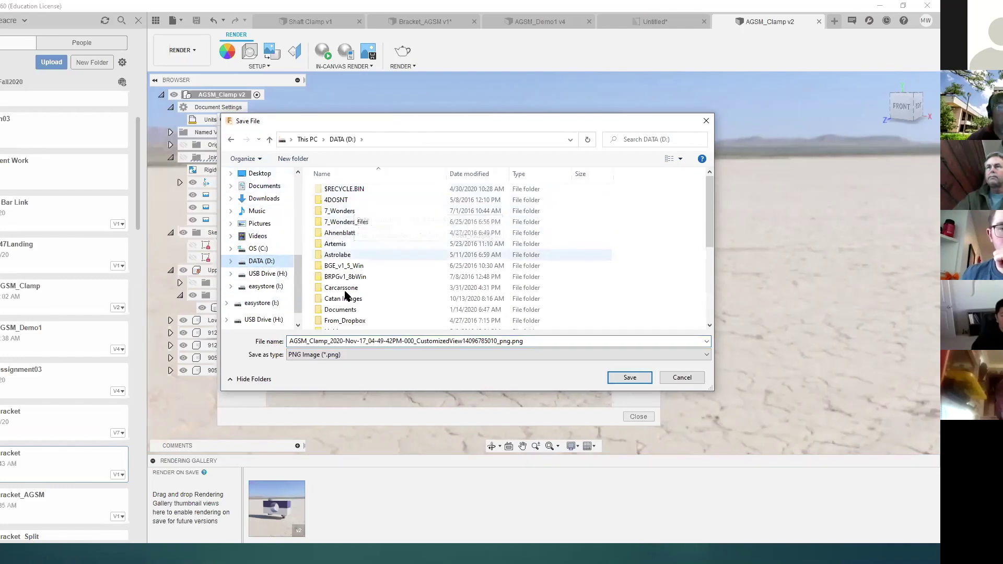
double_click(340, 310)
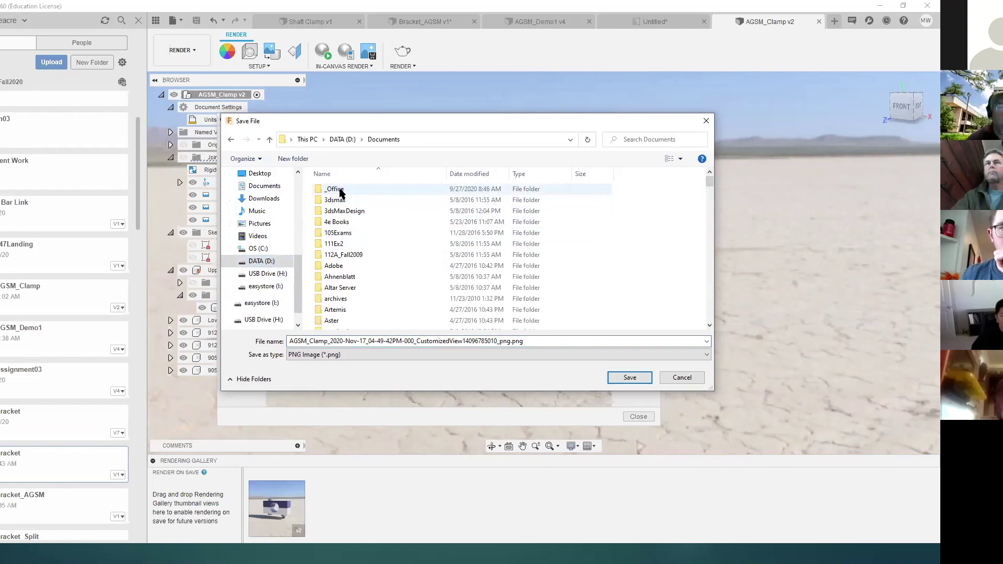
double_click(334, 189)
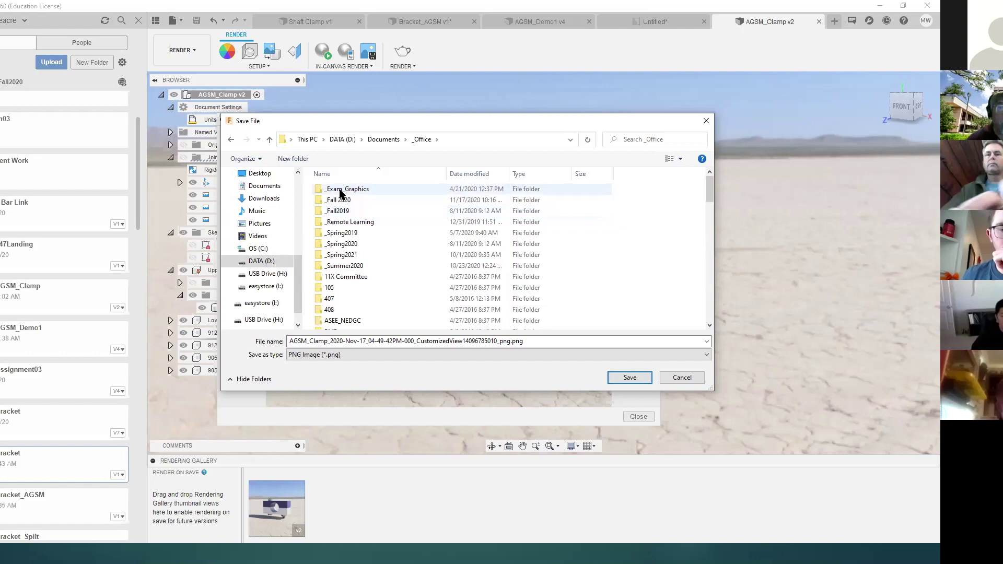
double_click(340, 199)
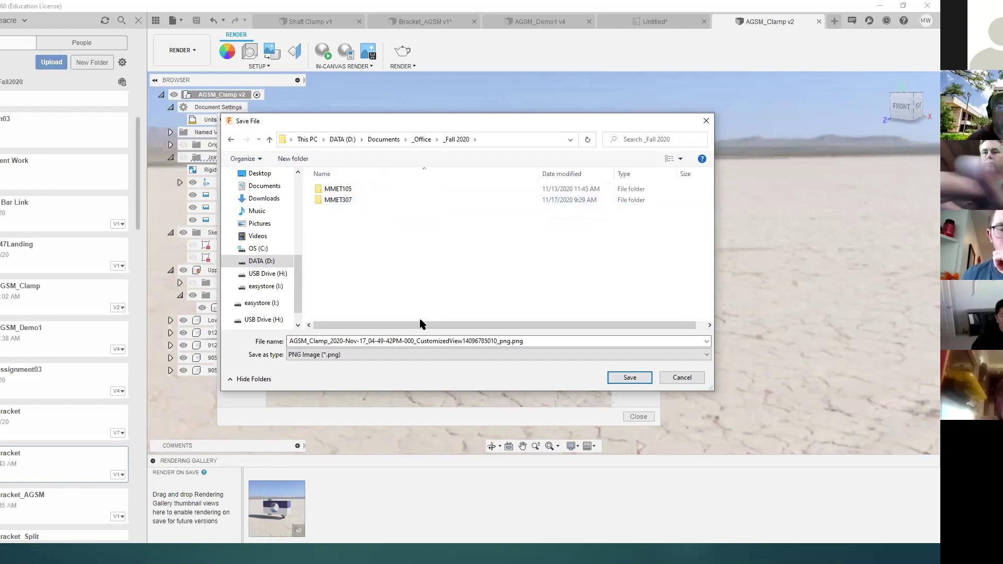
left_click(628, 377)
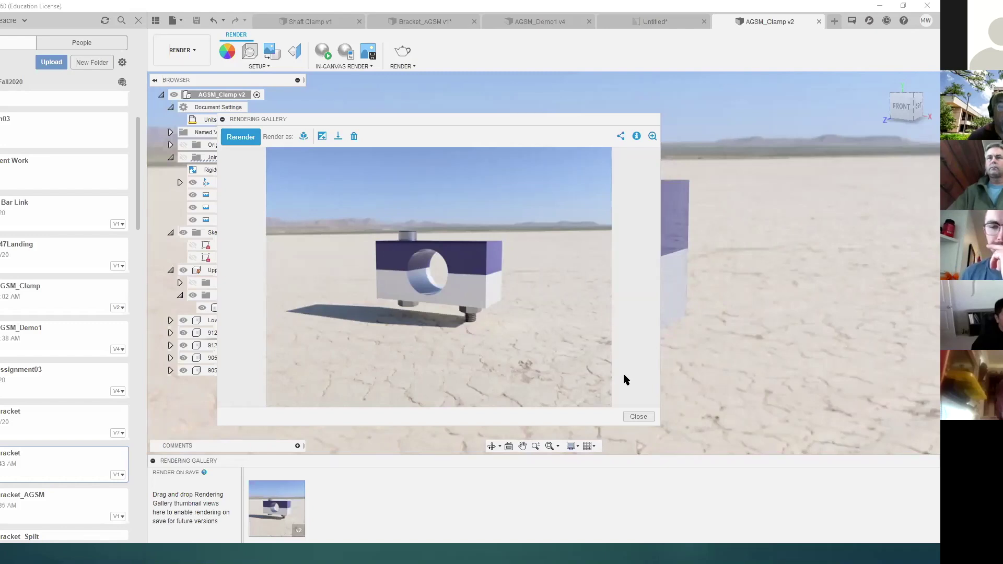
left_click(639, 417)
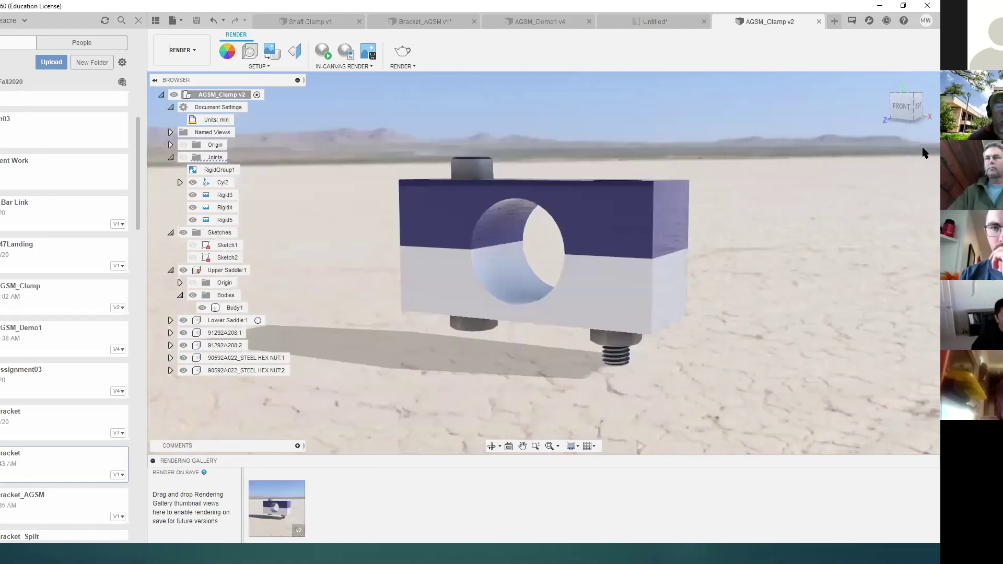
View the clamp from its right side at a slight angle.
left_click(913, 102)
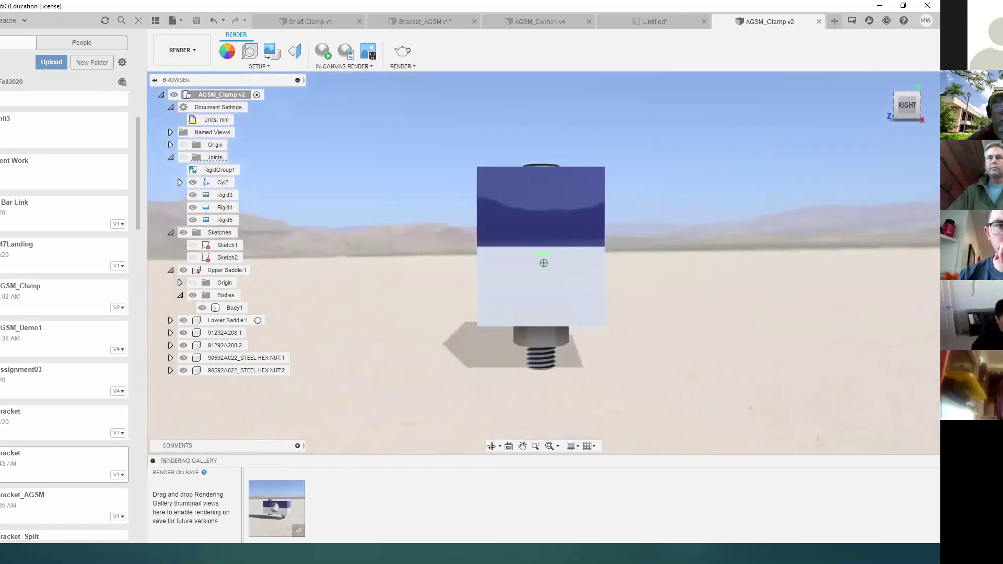
left_click_drag(912, 107, 926, 99)
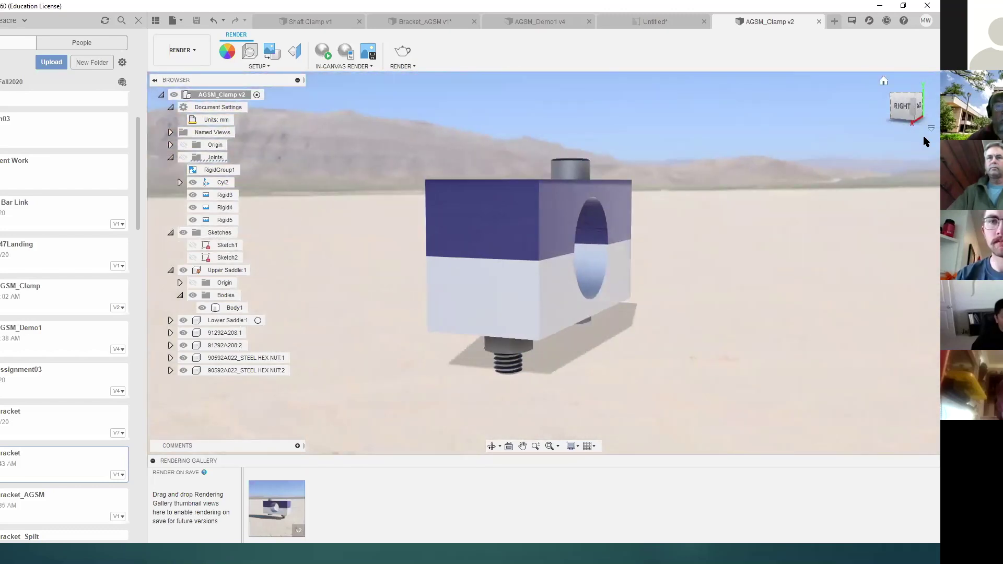